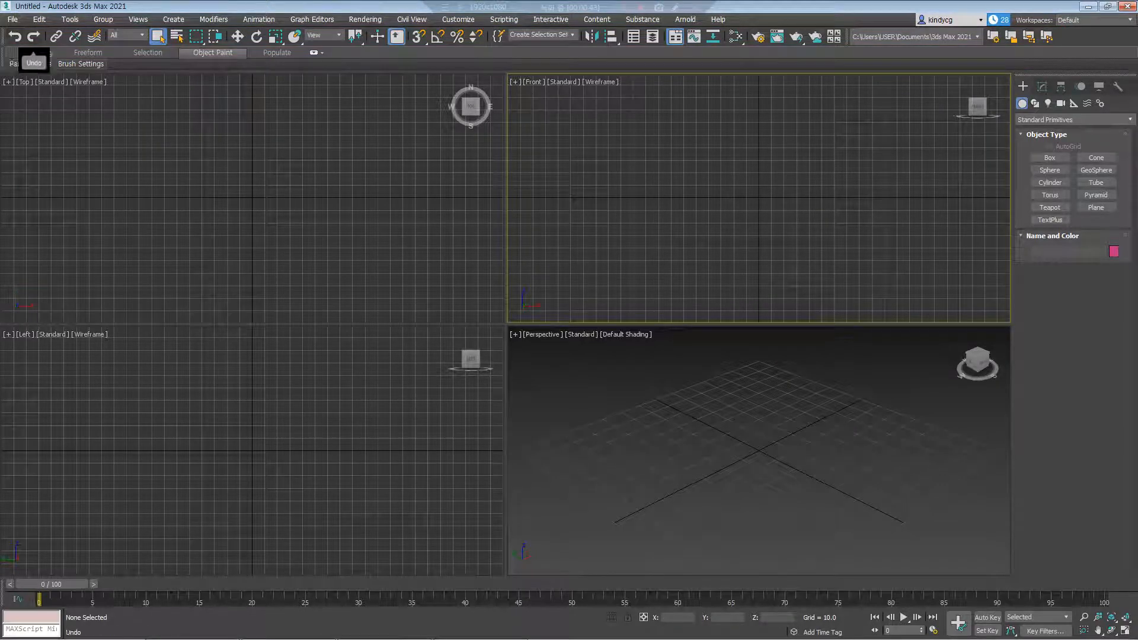
# Create a box near the origin in the Top viewport and give it some height
pyautogui.click(1050, 157)
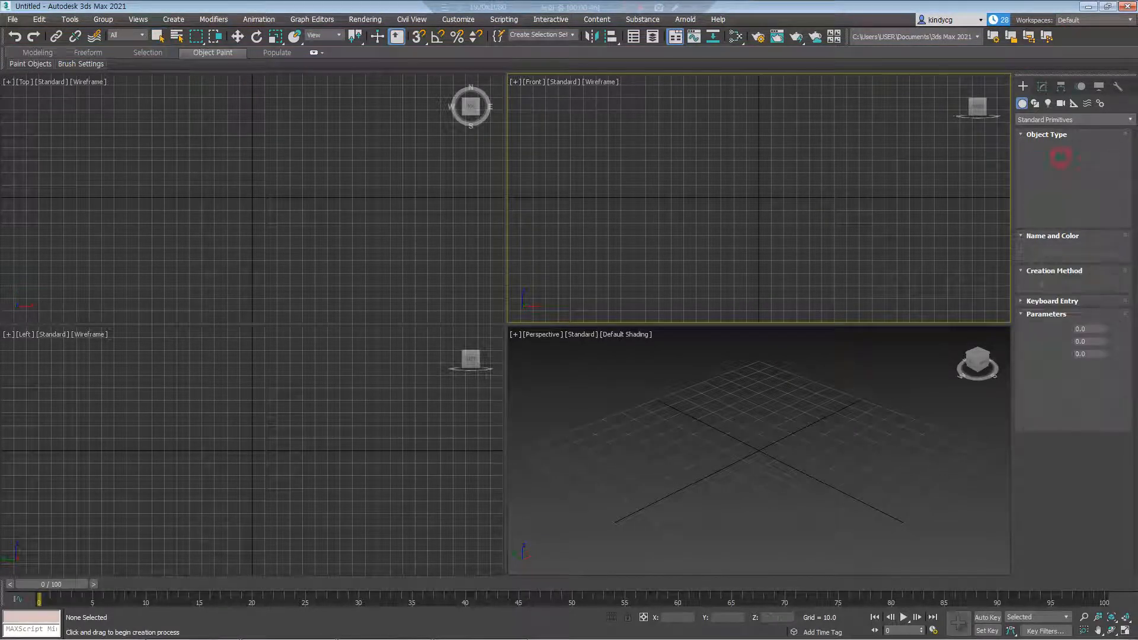
pyautogui.moveTo(197, 178); pyautogui.dragTo(286, 240)
pyautogui.click(282, 149)
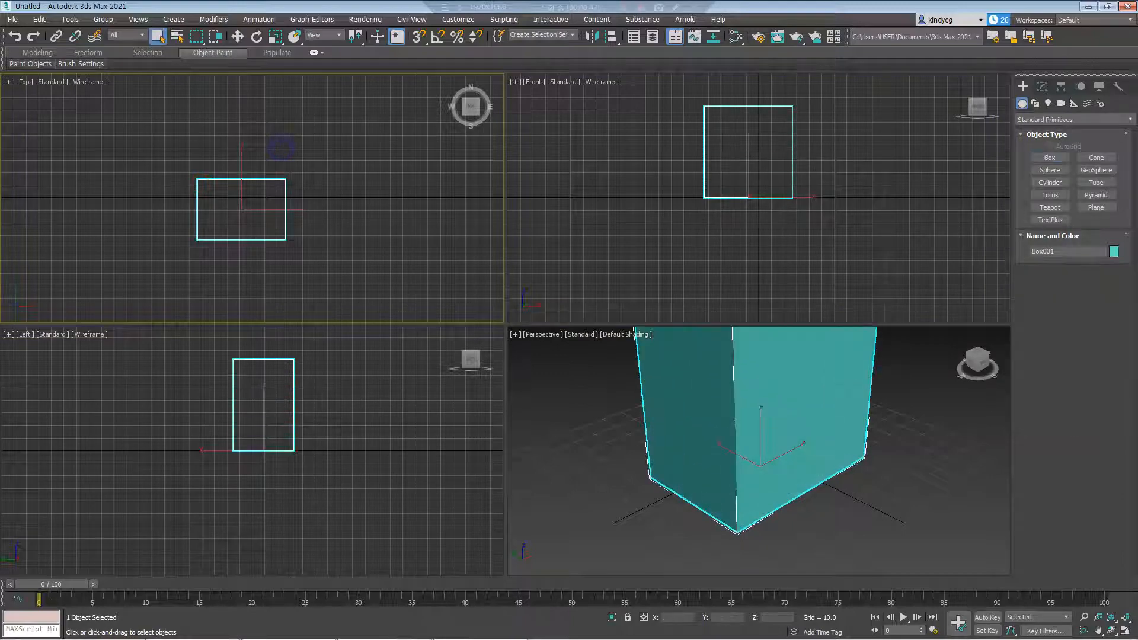
# Create four spheres of different sizes around the box in the Top viewport
pyautogui.click(1050, 170)
pyautogui.moveTo(396, 199); pyautogui.dragTo(424, 199)
pyautogui.moveTo(335, 141); pyautogui.dragTo(355, 141)
pyautogui.moveTo(248, 138); pyautogui.dragTo(269, 138)
pyautogui.moveTo(177, 144); pyautogui.dragTo(186, 144)
# Create an upright cylinder in front of the box, below and to its left in the Top viewport
pyautogui.click(1050, 182)
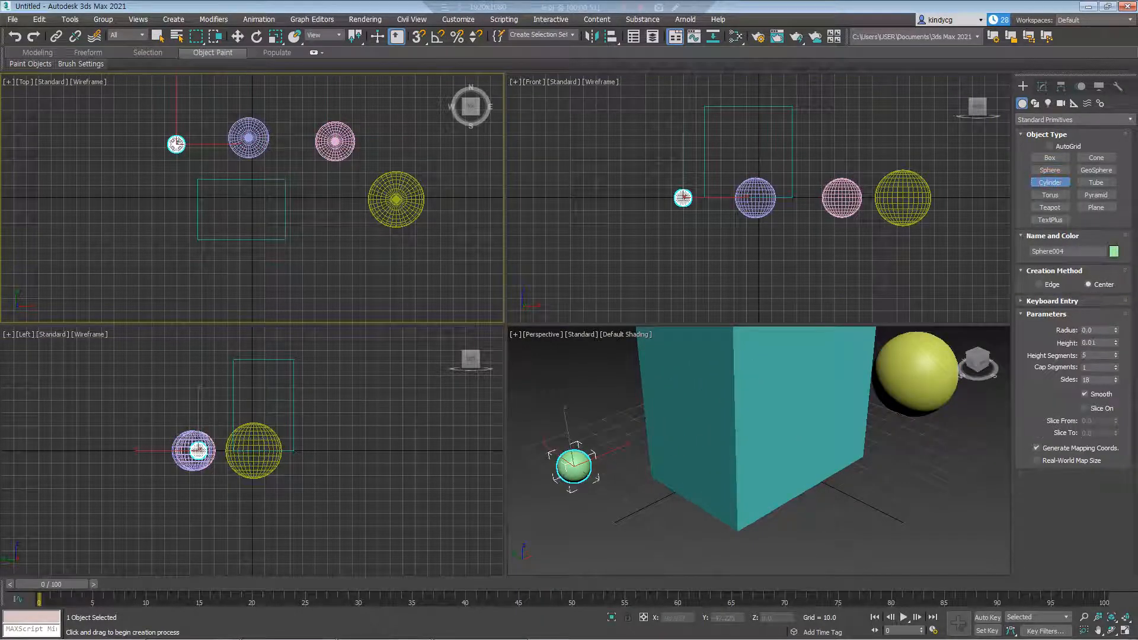
pyautogui.moveTo(123, 258); pyautogui.dragTo(136, 258)
pyautogui.click(126, 194)
pyautogui.rightClick(126, 194)
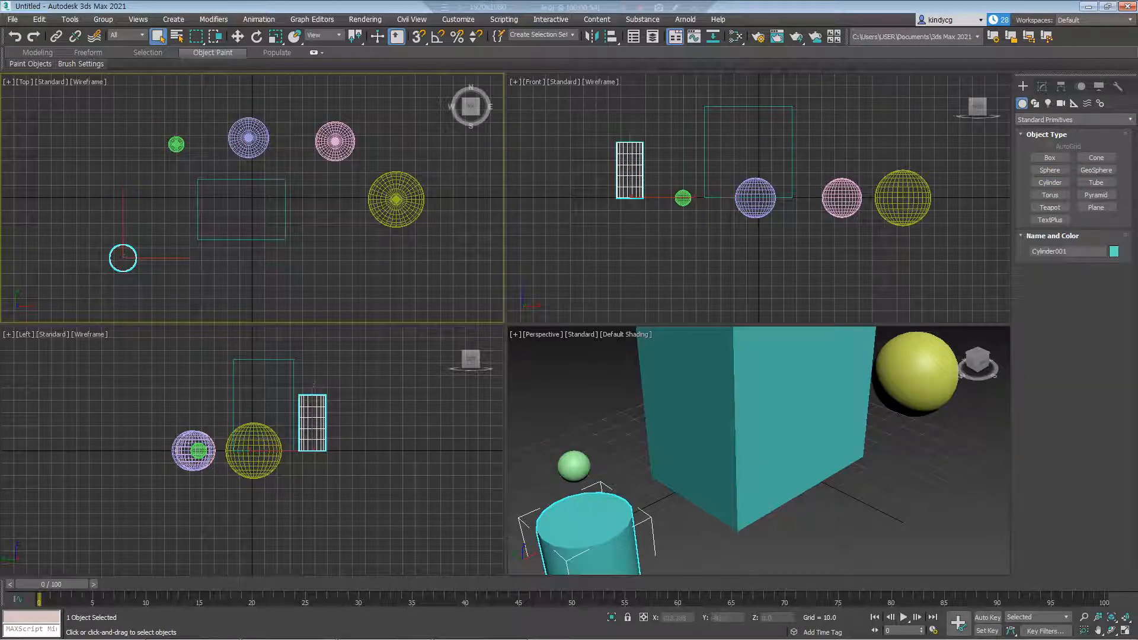
# Undo the creation of the cylinder and the four spheres
pyautogui.hotkey('ctrl', 'z')
pyautogui.hotkey('ctrl', 'z')
pyautogui.hotkey('ctrl', 'z')
pyautogui.hotkey('ctrl', 'z')
pyautogui.hotkey('ctrl', 'z')
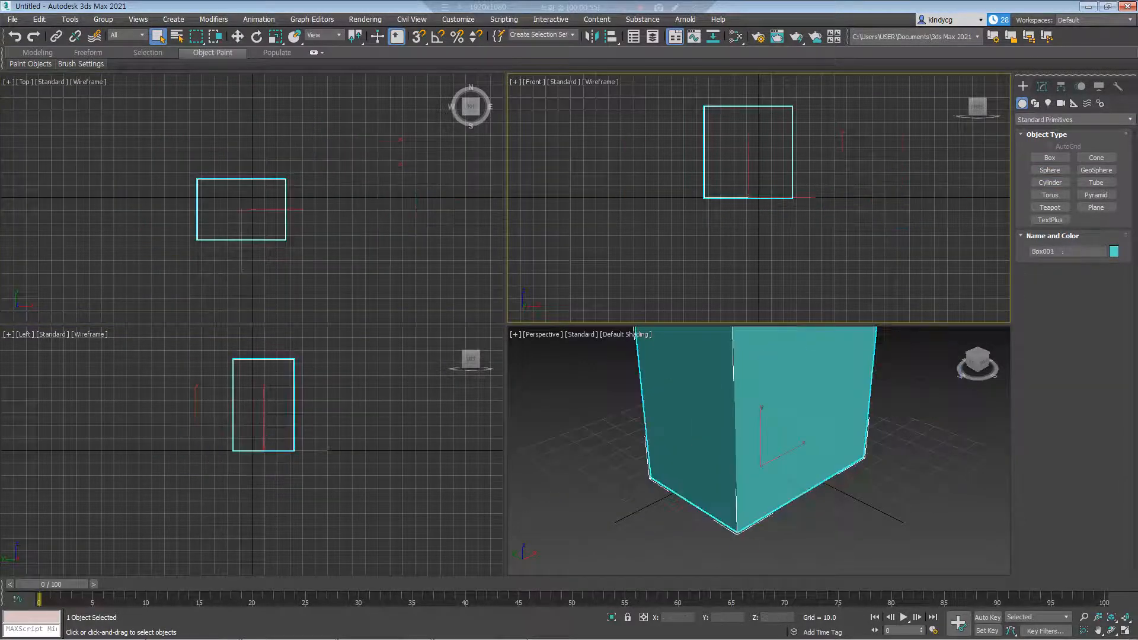
pyautogui.press('z')
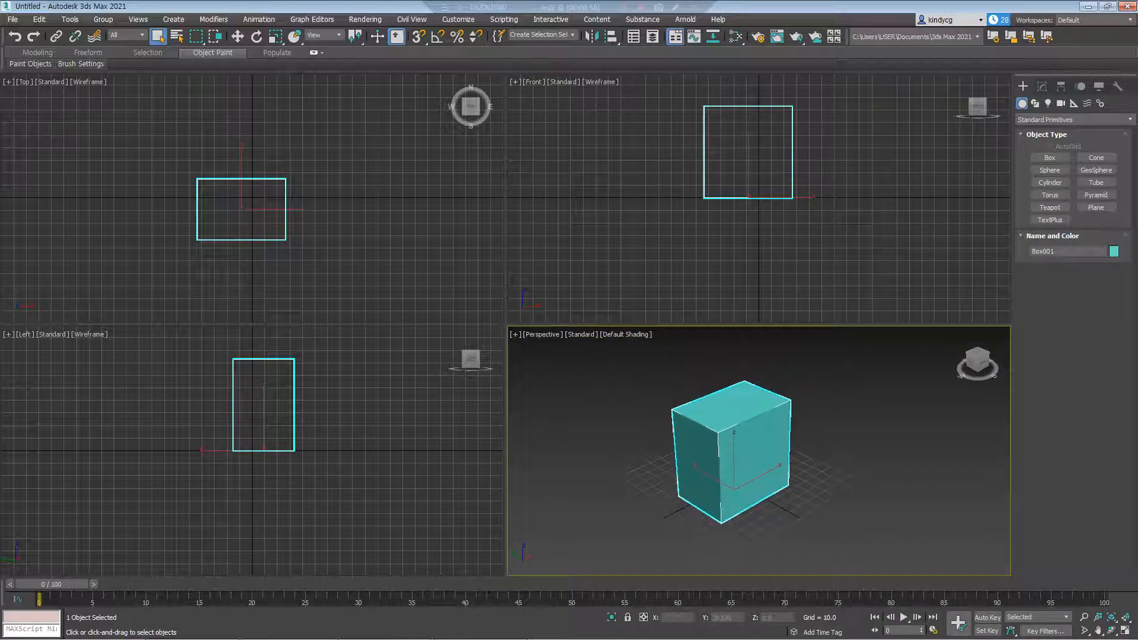
# Redo the creation of the four spheres and the cylinder
pyautogui.hotkey('ctrl', 'y')
pyautogui.hotkey('ctrl', 'y')
pyautogui.hotkey('ctrl', 'y')
pyautogui.hotkey('ctrl', 'y')
pyautogui.hotkey('ctrl', 'y')
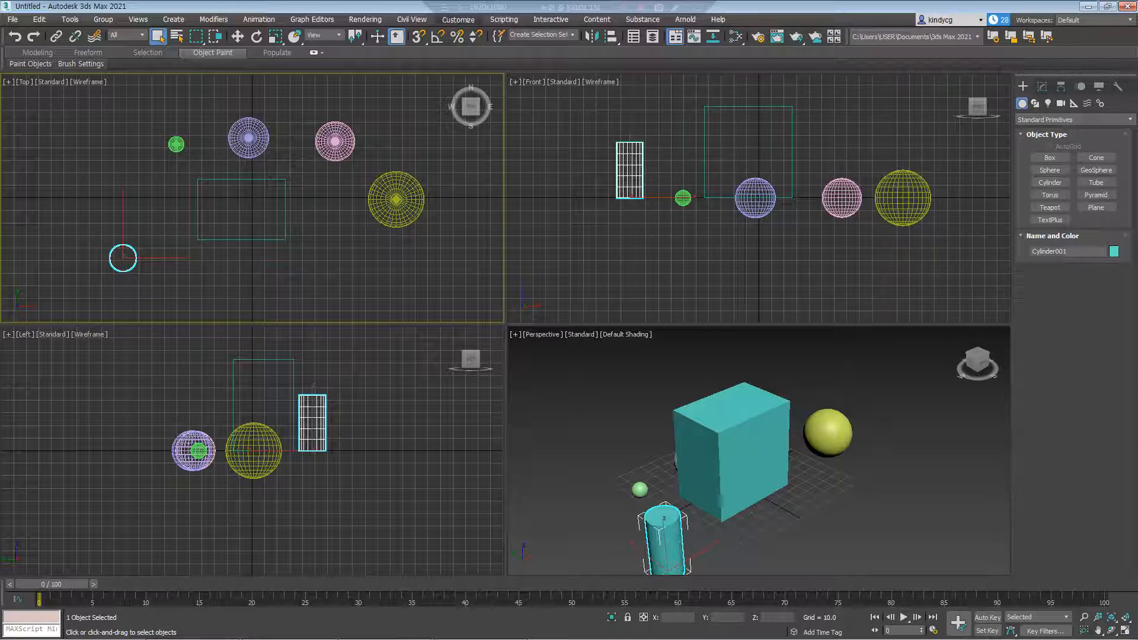
# Check the number of Scene Undo levels in the General preferences
pyautogui.click(459, 19)
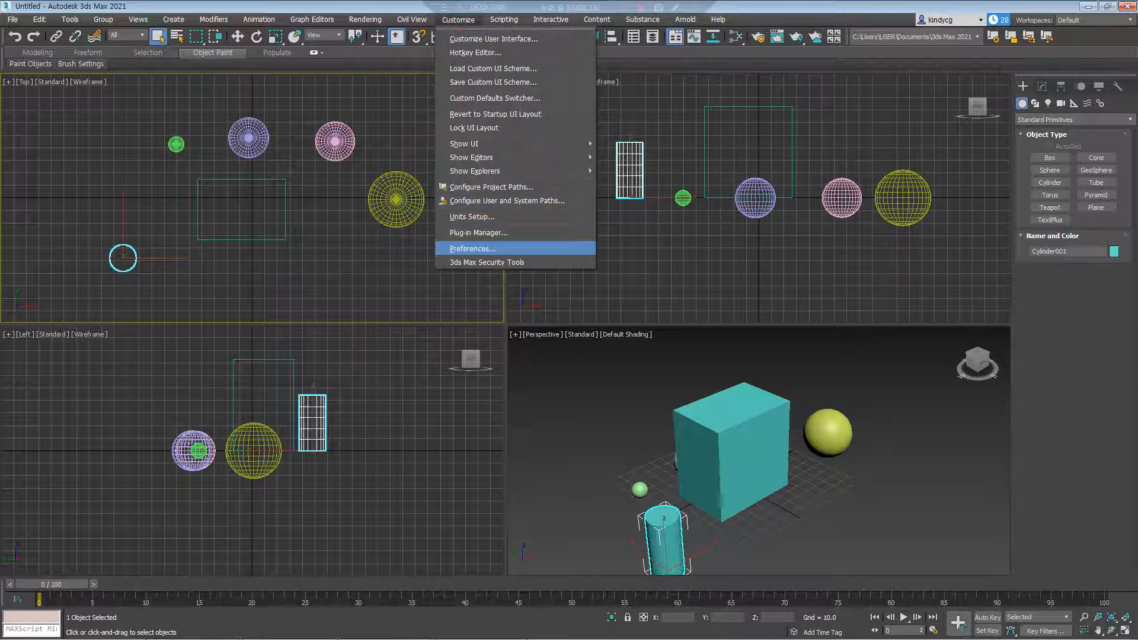
pyautogui.click(472, 249)
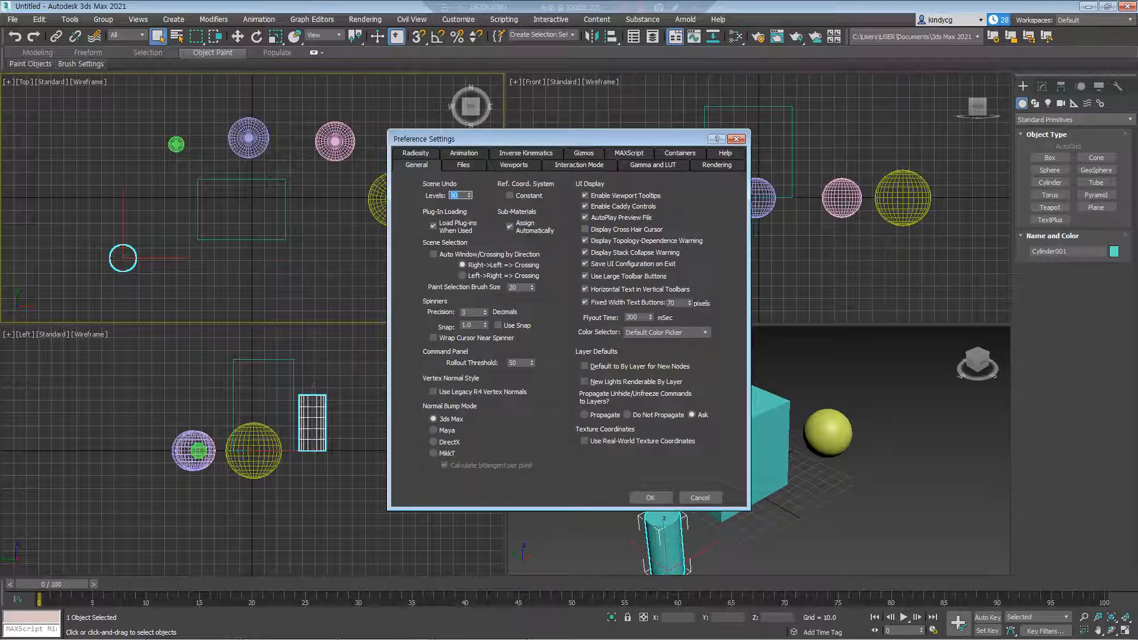
pyautogui.click(454, 196)
pyautogui.doubleClick(459, 195)
pyautogui.doubleClick(458, 196)
pyautogui.click(651, 498)
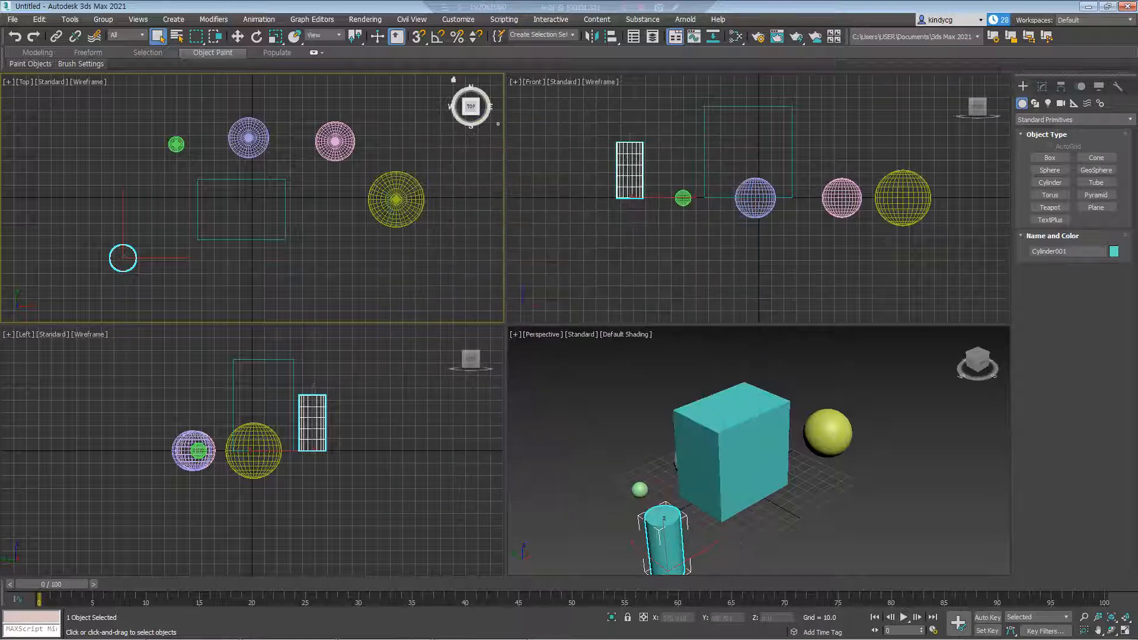
pyautogui.click(459, 19)
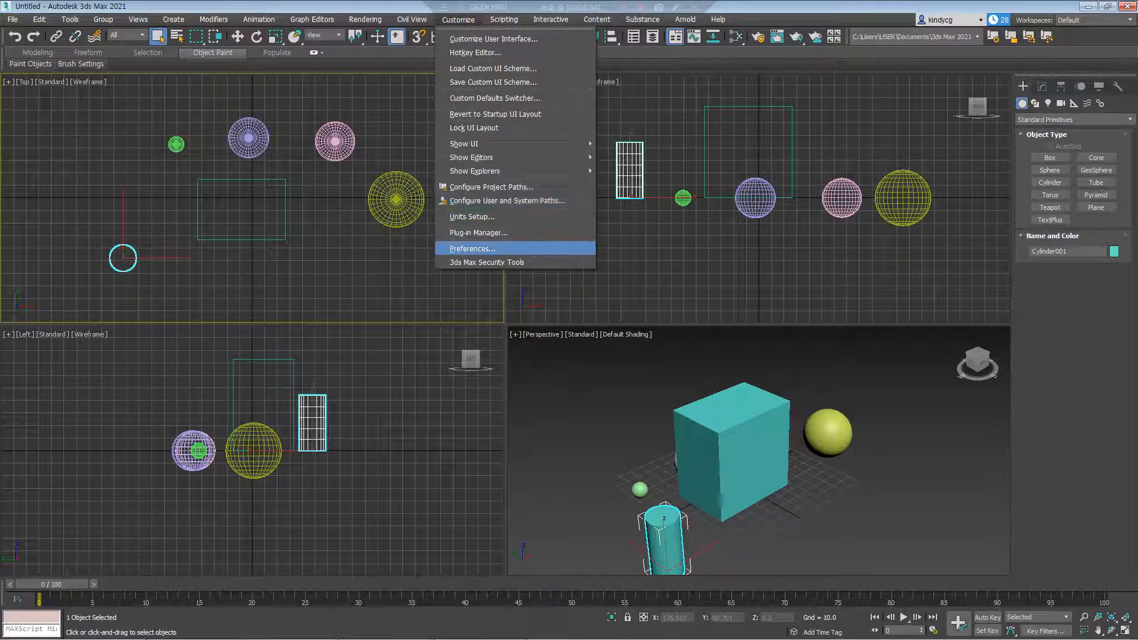
pyautogui.click(473, 249)
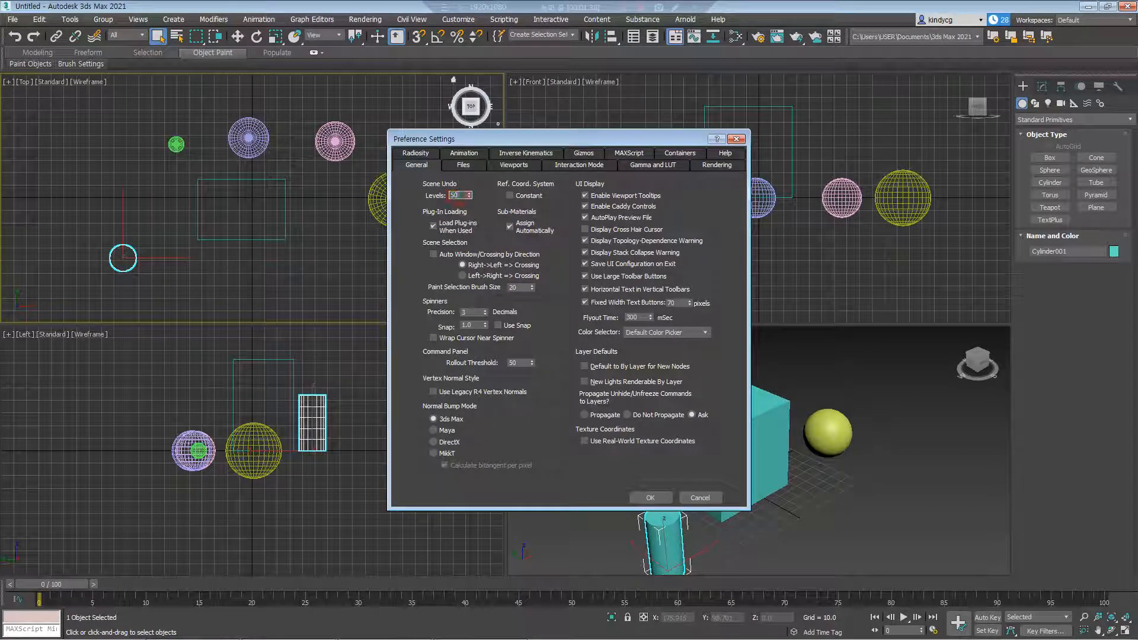
pyautogui.click(650, 498)
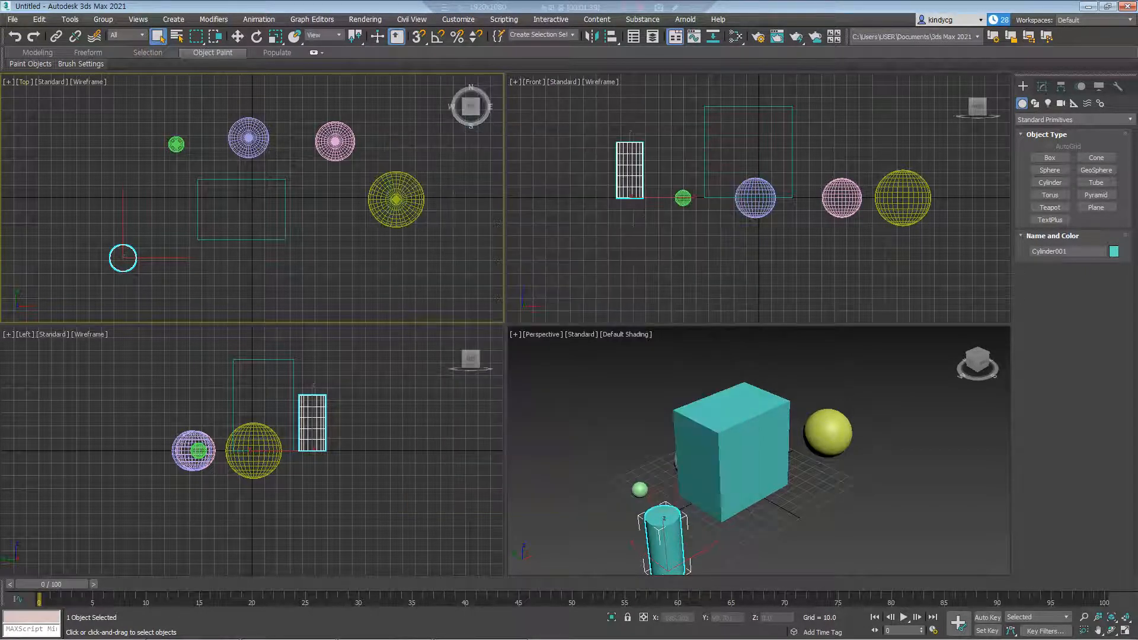
# Reset the scene without saving the changes
pyautogui.click(12, 19)
pyautogui.click(23, 52)
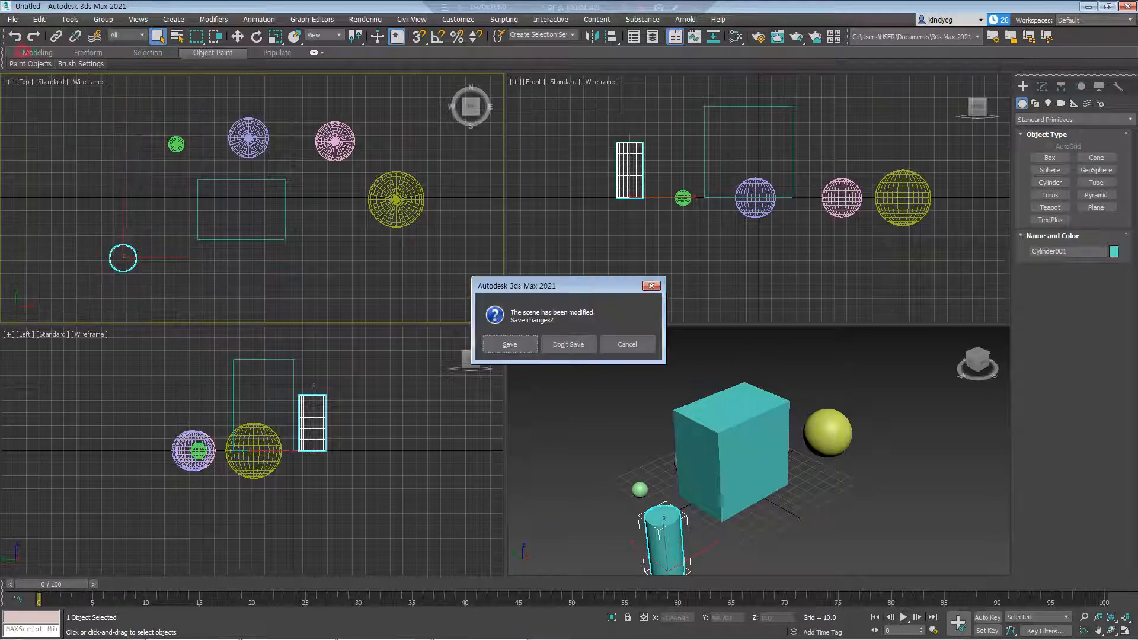
pyautogui.click(569, 345)
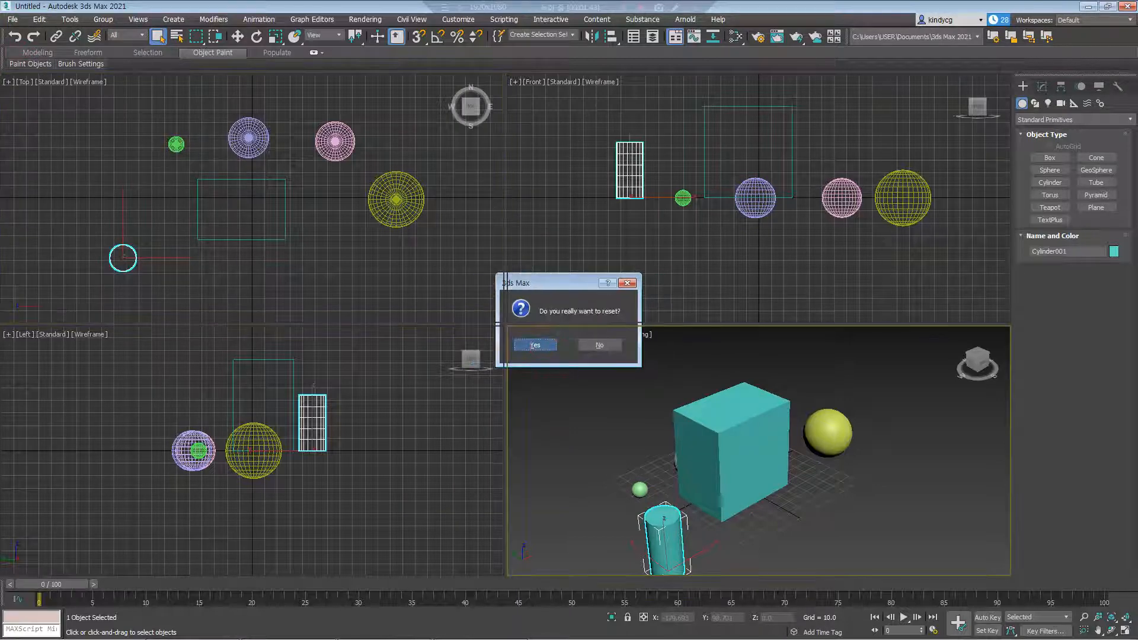
pyautogui.click(536, 345)
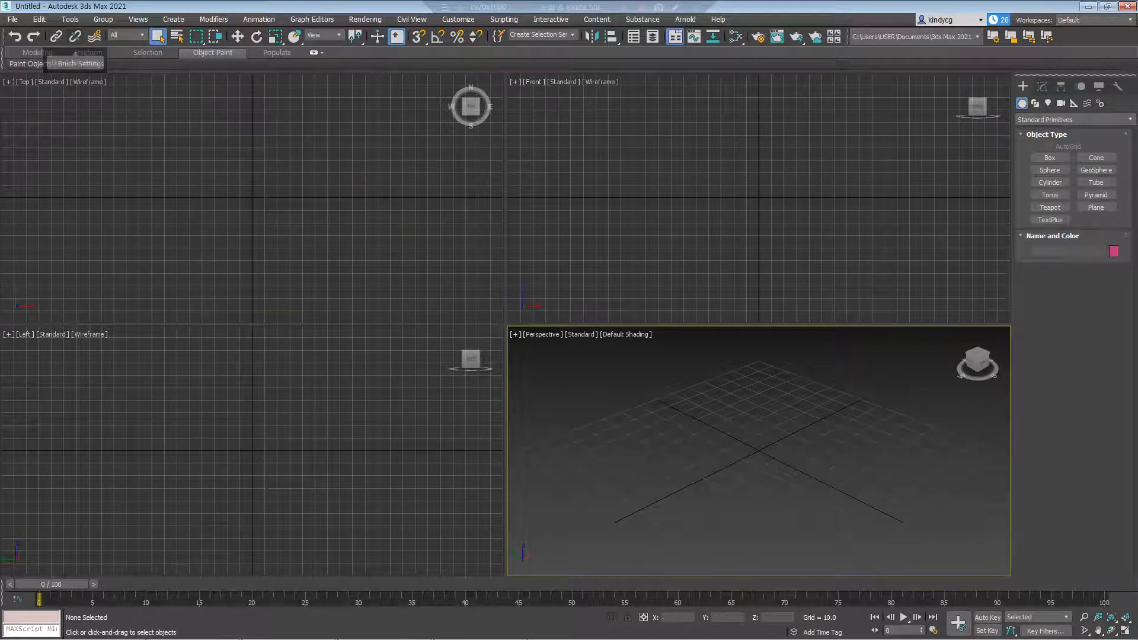
# Create a large box near the origin in the Top viewport and give it some height
pyautogui.click(1050, 157)
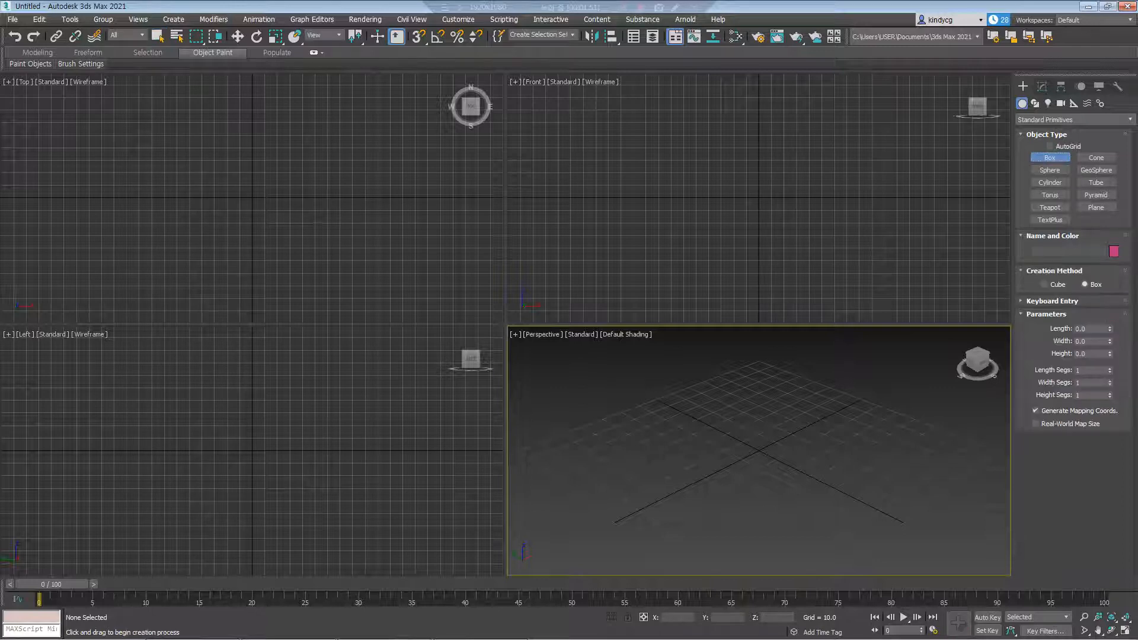
pyautogui.moveTo(180, 166); pyautogui.dragTo(267, 226)
pyautogui.click(266, 158)
pyautogui.rightClick(266, 157)
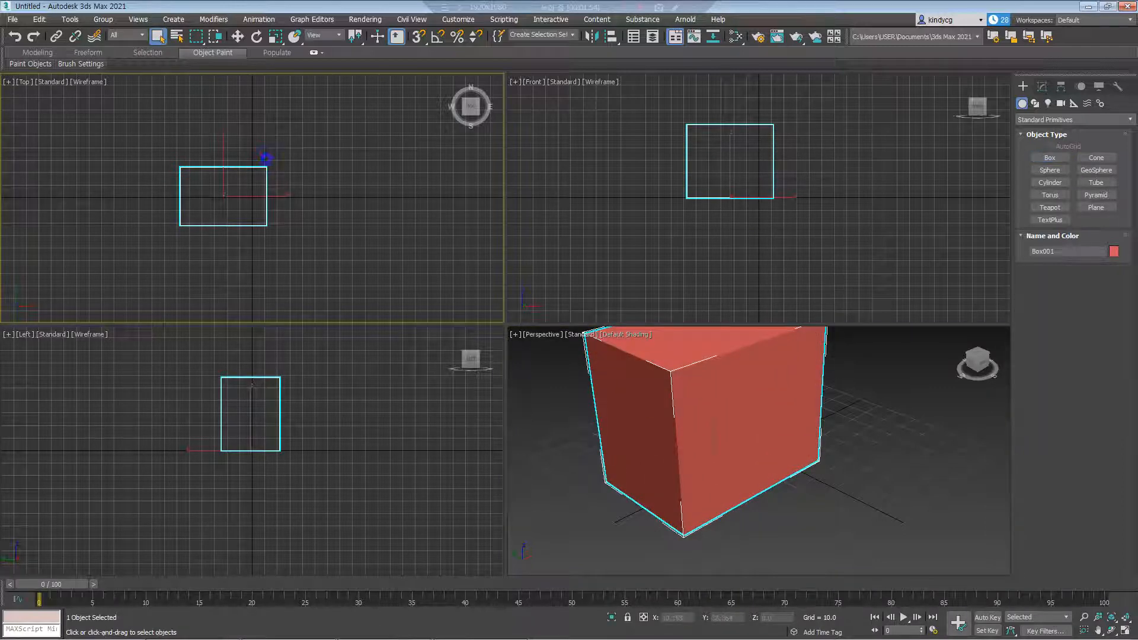
pyautogui.moveTo(265, 158); pyautogui.dragTo(279, 158, button='middle')
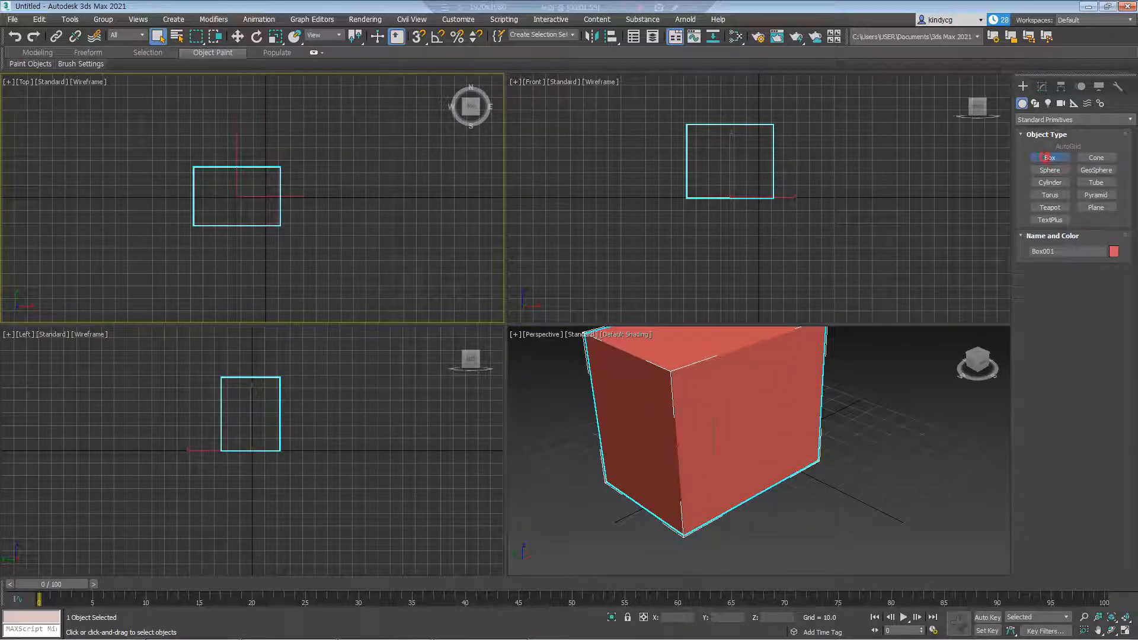
# Create a small box just left of the large red box in the Top viewport
pyautogui.click(1046, 157)
pyautogui.moveTo(191, 206); pyautogui.dragTo(210, 193, button='middle')
pyautogui.scroll(4, 210, 193)
pyautogui.moveTo(166, 183); pyautogui.dragTo(202, 216)
pyautogui.click(203, 173)
pyautogui.rightClick(199, 177)
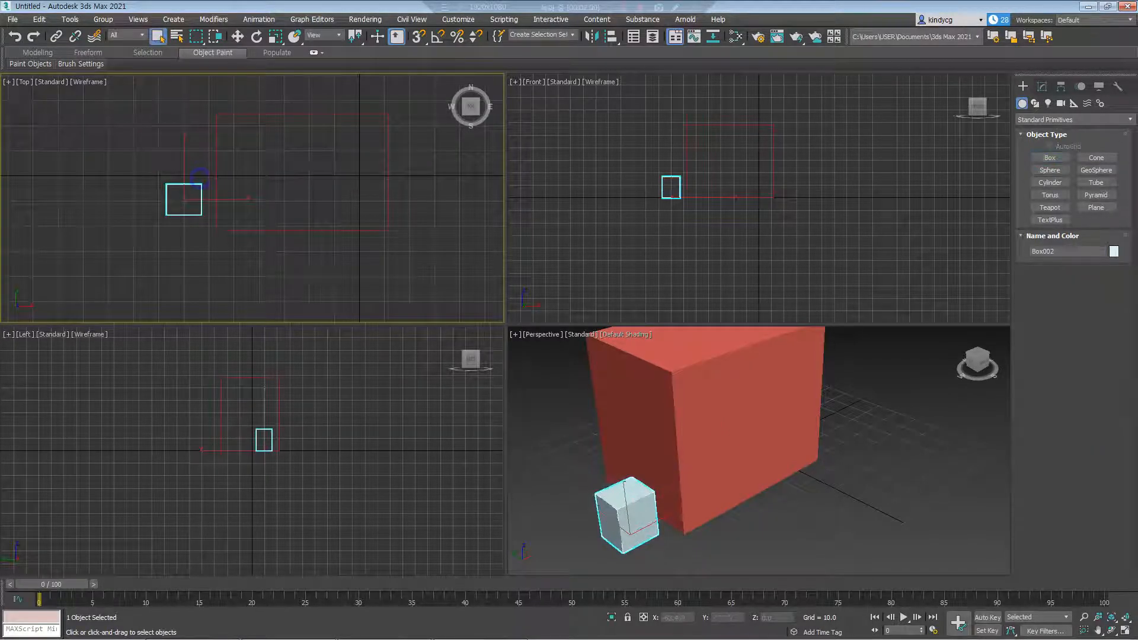
pyautogui.moveTo(199, 176); pyautogui.dragTo(188, 179, button='middle')
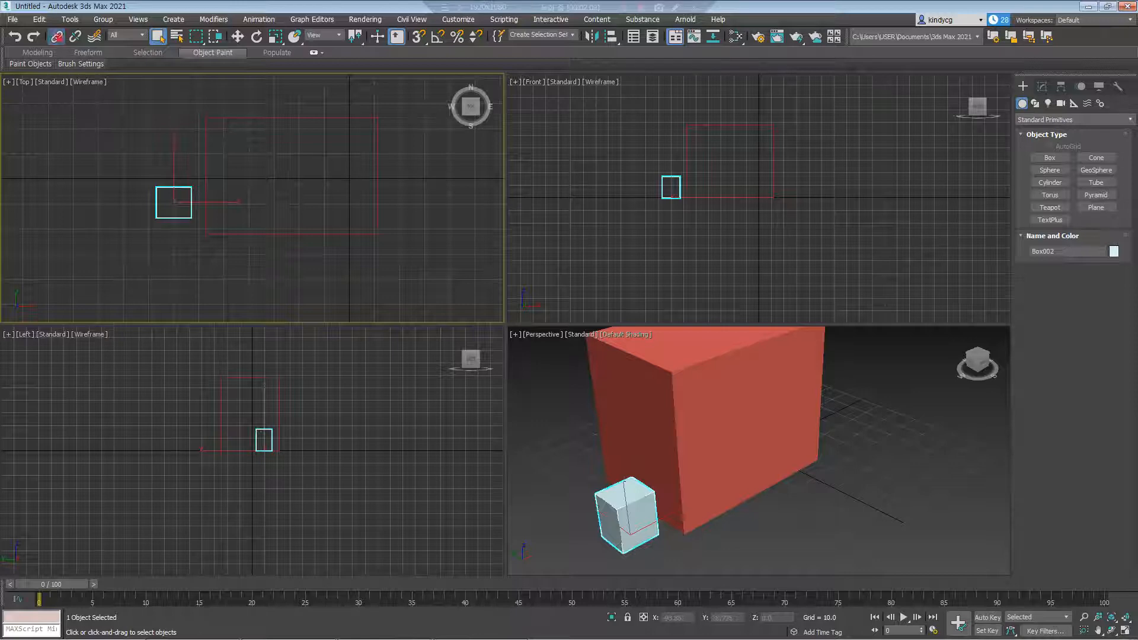
# Link the small box to the large red box as its parent
pyautogui.click(57, 36)
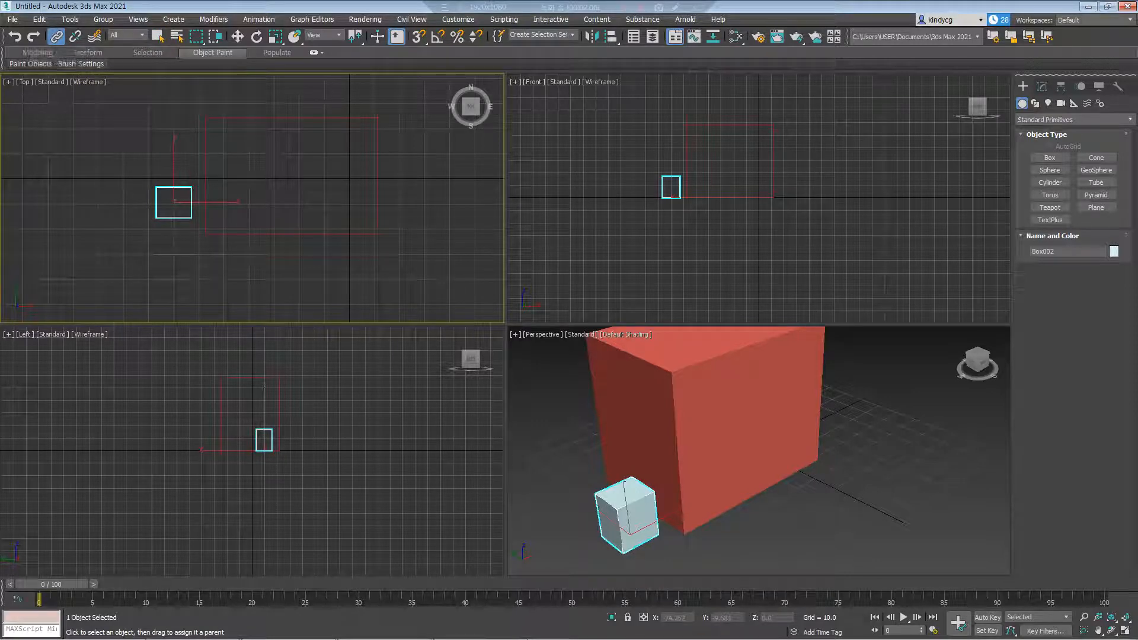
pyautogui.moveTo(172, 204); pyautogui.dragTo(246, 280)
pyautogui.moveTo(292, 240); pyautogui.dragTo(295, 234)
pyautogui.click(299, 254)
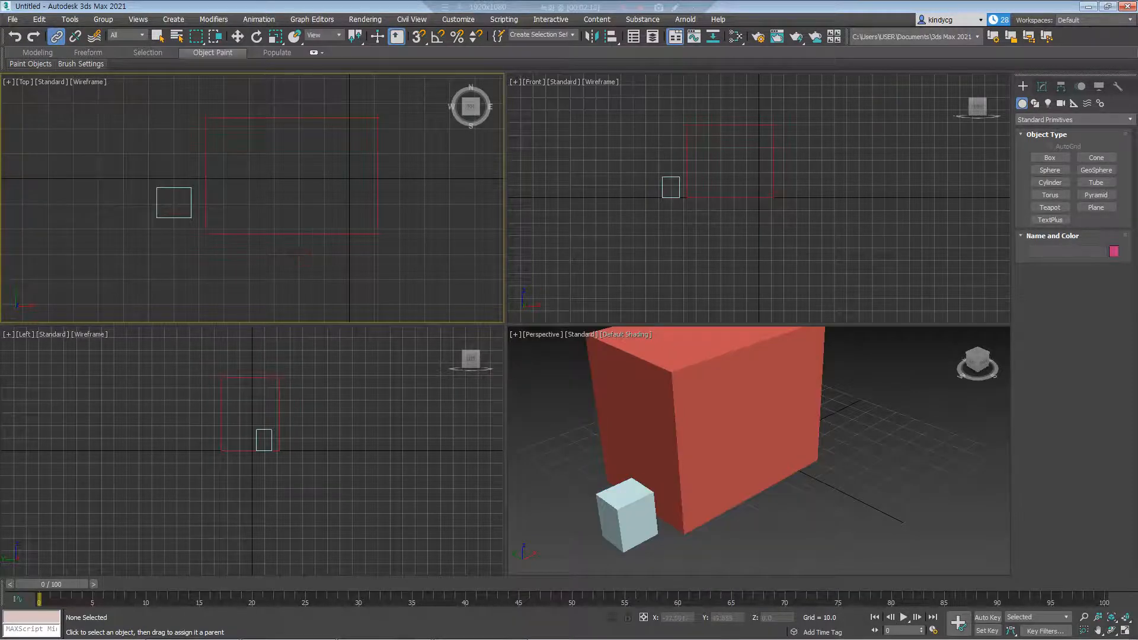
# Move the large red box in the Top viewport to about X -20.5, Y -2.6
pyautogui.click(237, 36)
pyautogui.click(314, 234)
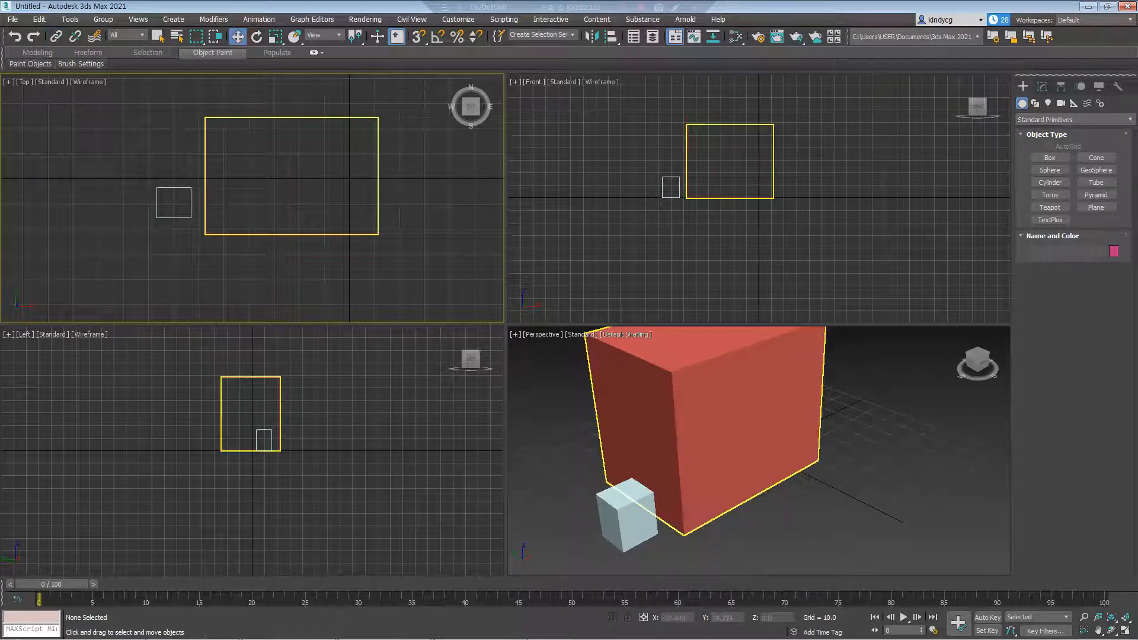
pyautogui.moveTo(314, 235); pyautogui.dragTo(253, 247, button='middle')
pyautogui.moveTo(241, 178)
pyautogui.mouseDown()
pyautogui.moveTo(246, 208)
pyautogui.moveTo(253, 172)
pyautogui.moveTo(264, 202)
pyautogui.moveTo(247, 187)
pyautogui.mouseUp()
pyautogui.scroll(-3, 759, 451)
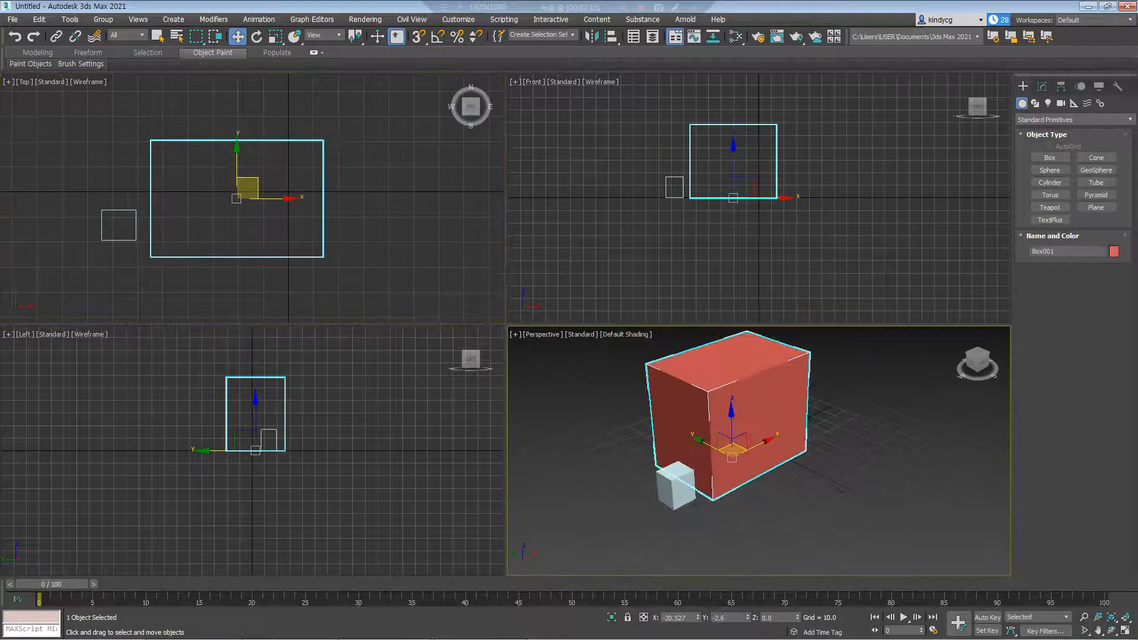
# Move the large red box along the ground plane in the Perspective viewport to about X -15.1, Y -7.6
pyautogui.keyDown('alt'); pyautogui.moveTo(759, 450); pyautogui.dragTo(711, 391, button='middle'); pyautogui.keyUp('alt')
pyautogui.click(655, 475)
pyautogui.click(741, 415)
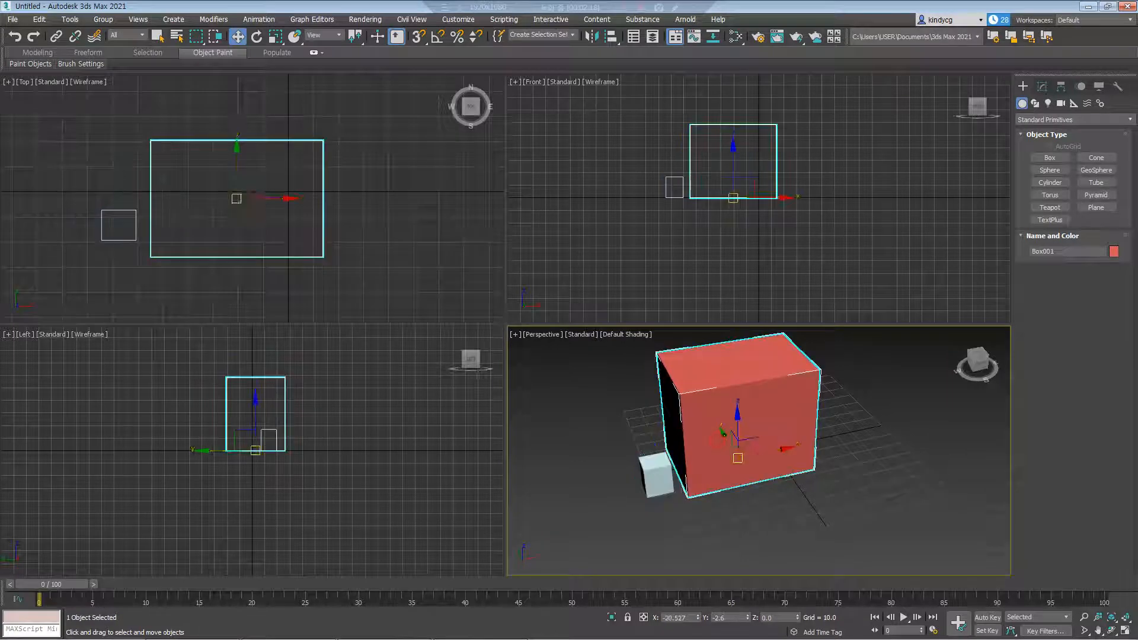
pyautogui.moveTo(737, 458)
pyautogui.mouseDown()
pyautogui.moveTo(721, 465)
pyautogui.moveTo(754, 444)
pyautogui.moveTo(758, 456)
pyautogui.mouseUp()
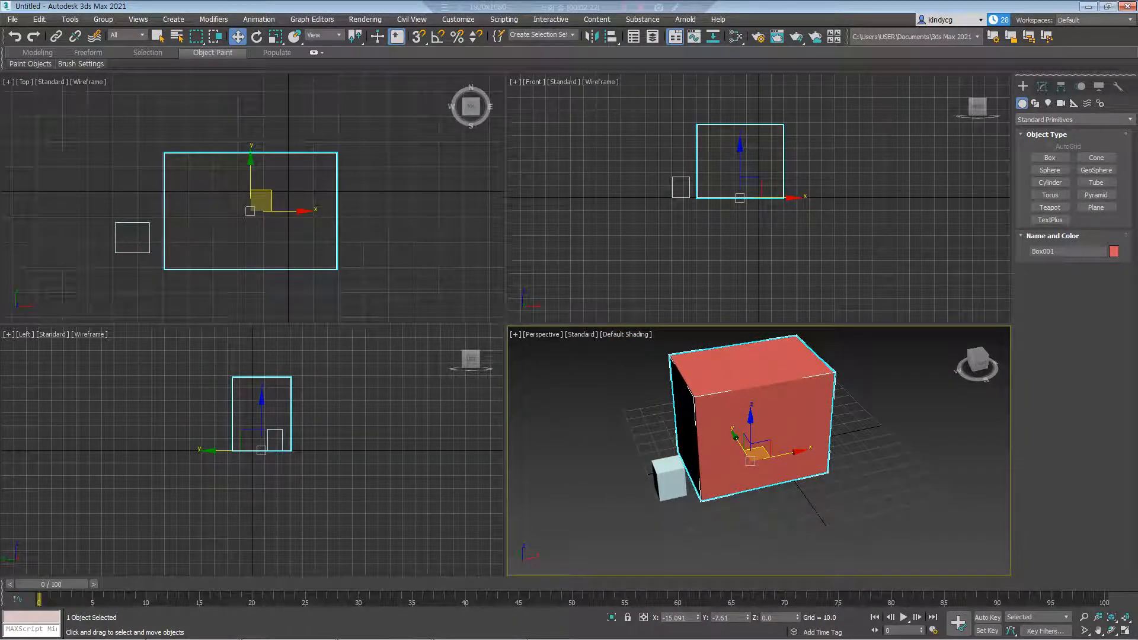
# Unlink the small box from the large red box, then test-move the large box and undo that move
pyautogui.click(131, 223)
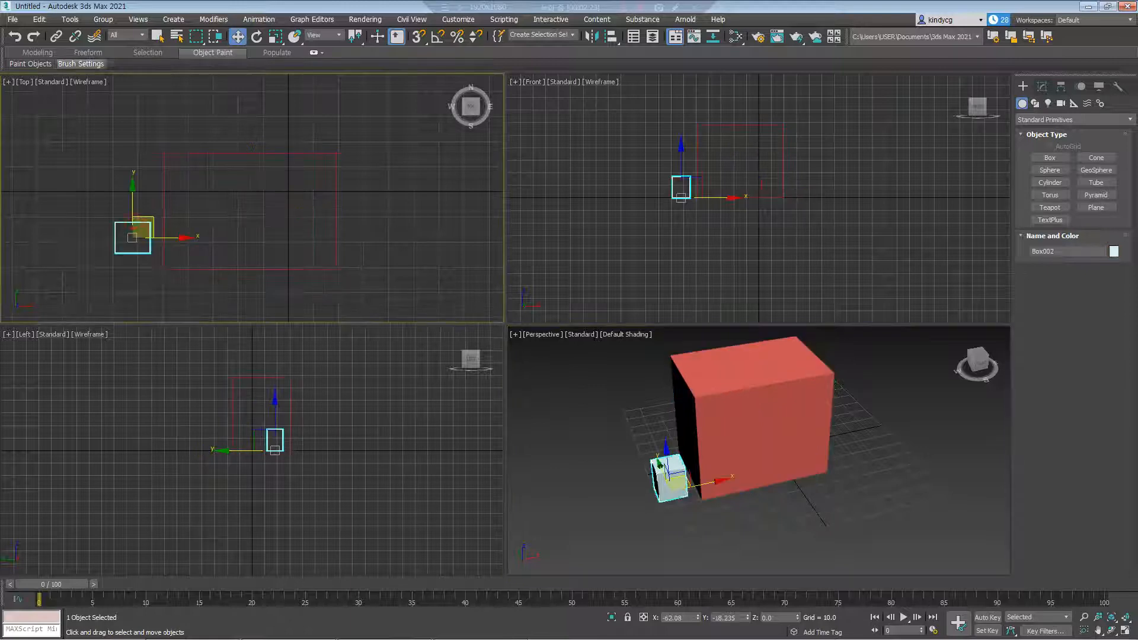
pyautogui.click(252, 152)
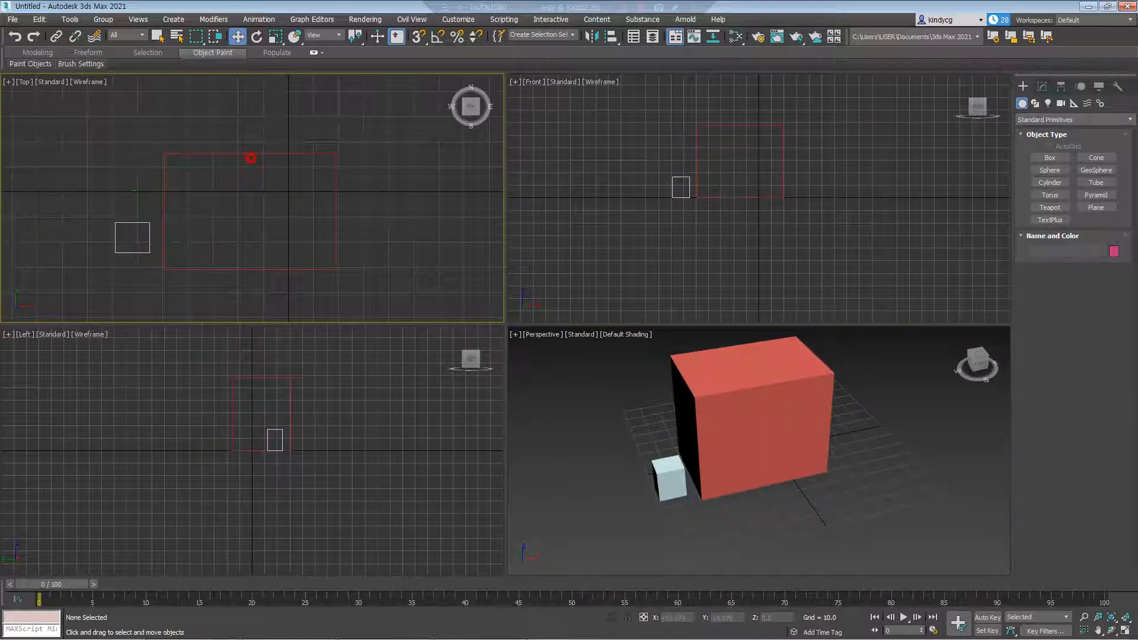
pyautogui.moveTo(255, 152); pyautogui.dragTo(280, 140)
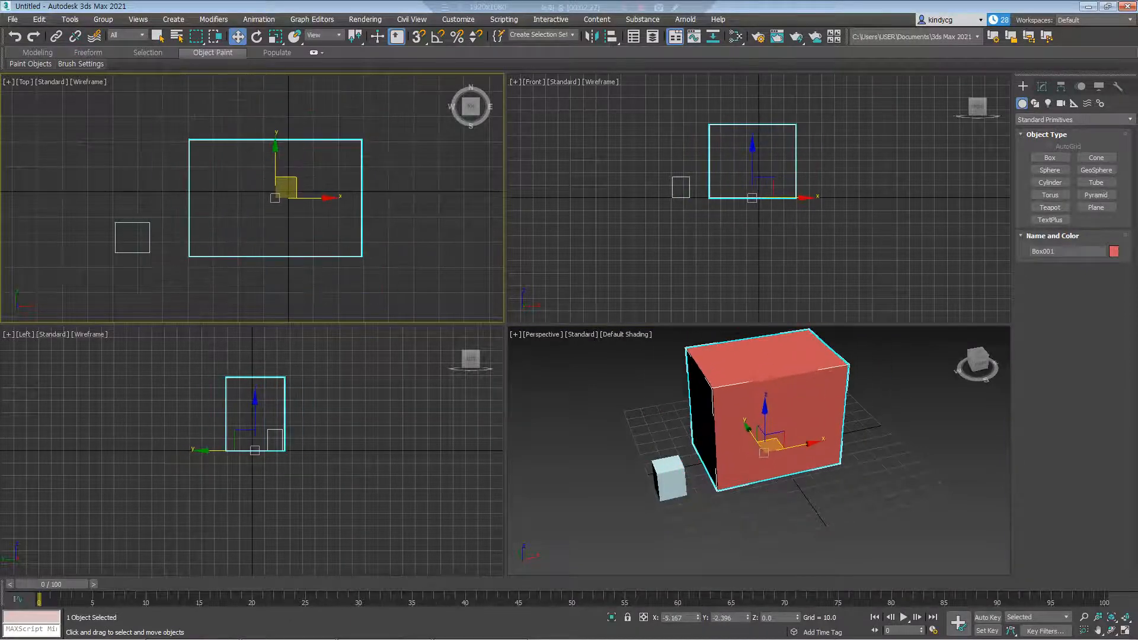
pyautogui.hotkey('ctrl', 'z')
# Create two even smaller boxes, one above the other, left of the existing small box in the Top viewport
pyautogui.click(151, 250)
pyautogui.click(57, 37)
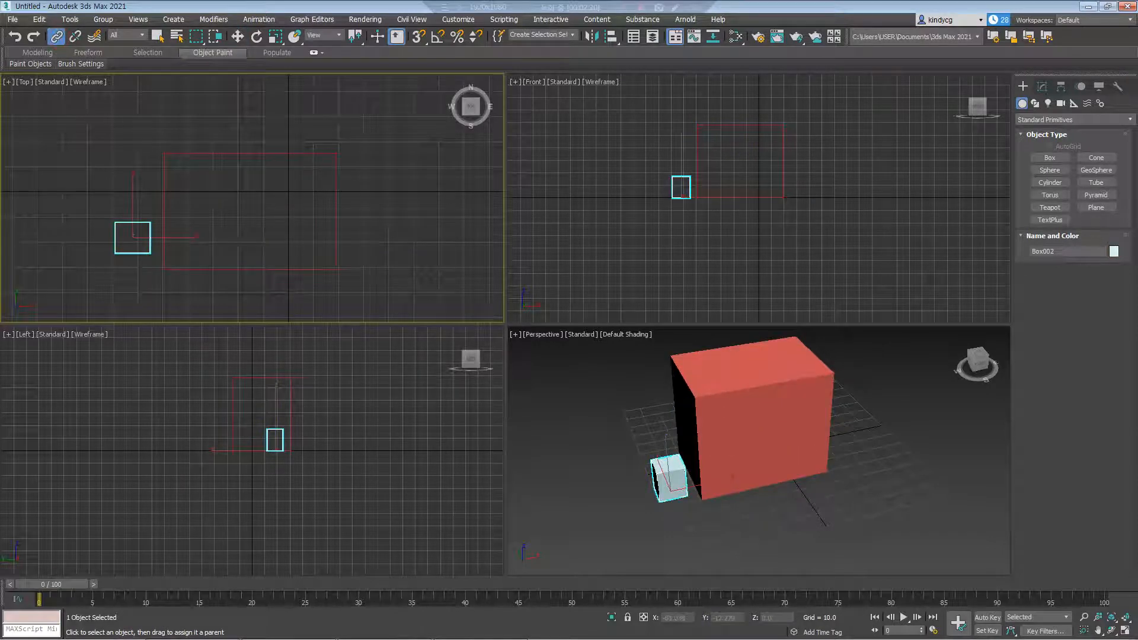
pyautogui.click(1050, 157)
pyautogui.moveTo(249, 195); pyautogui.dragTo(319, 151, button='middle')
pyautogui.moveTo(111, 221); pyautogui.dragTo(131, 238)
pyautogui.click(131, 208)
pyautogui.moveTo(113, 153); pyautogui.dragTo(131, 172)
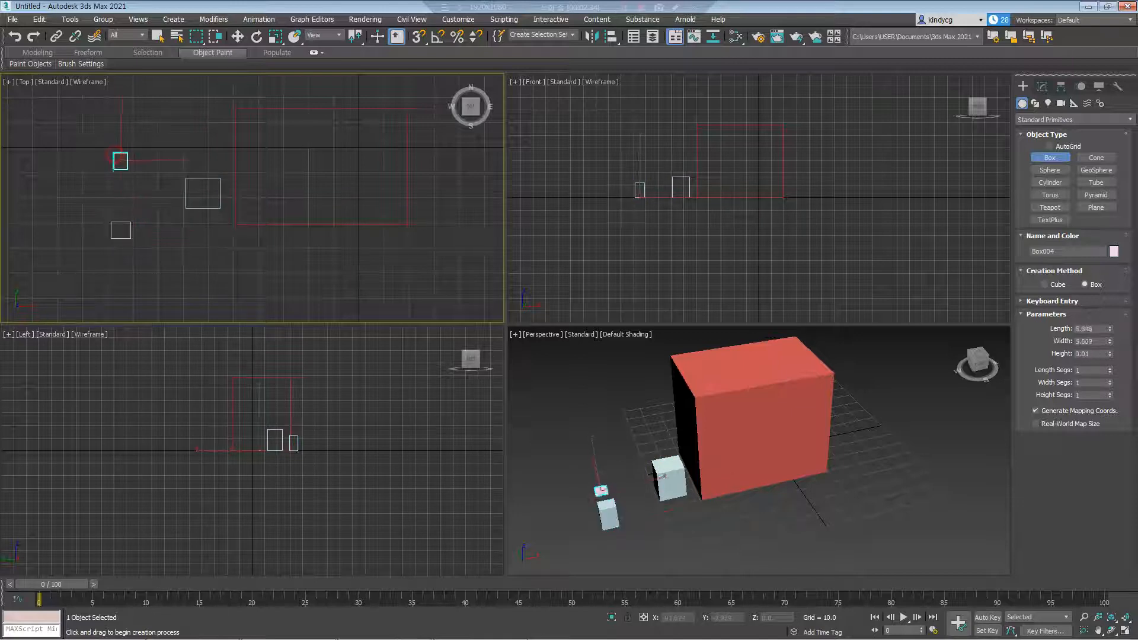
pyautogui.click(132, 146)
# Select the two newest small boxes together and link them to the large red box
pyautogui.click(56, 36)
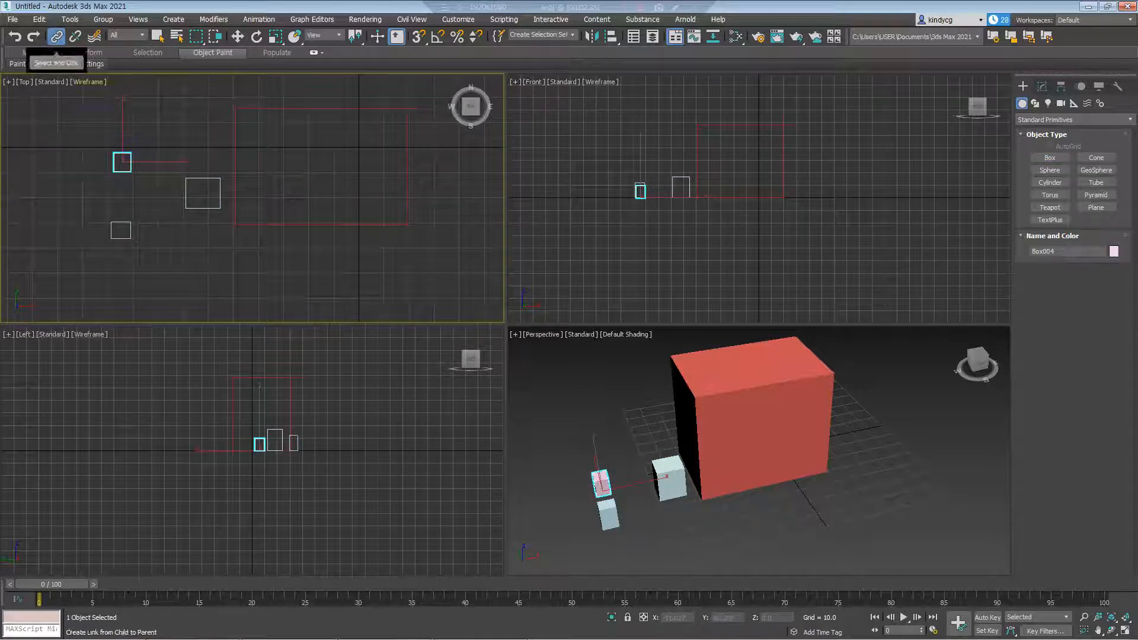
pyautogui.keyDown('ctrl'); pyautogui.click(131, 225); pyautogui.keyUp('ctrl')
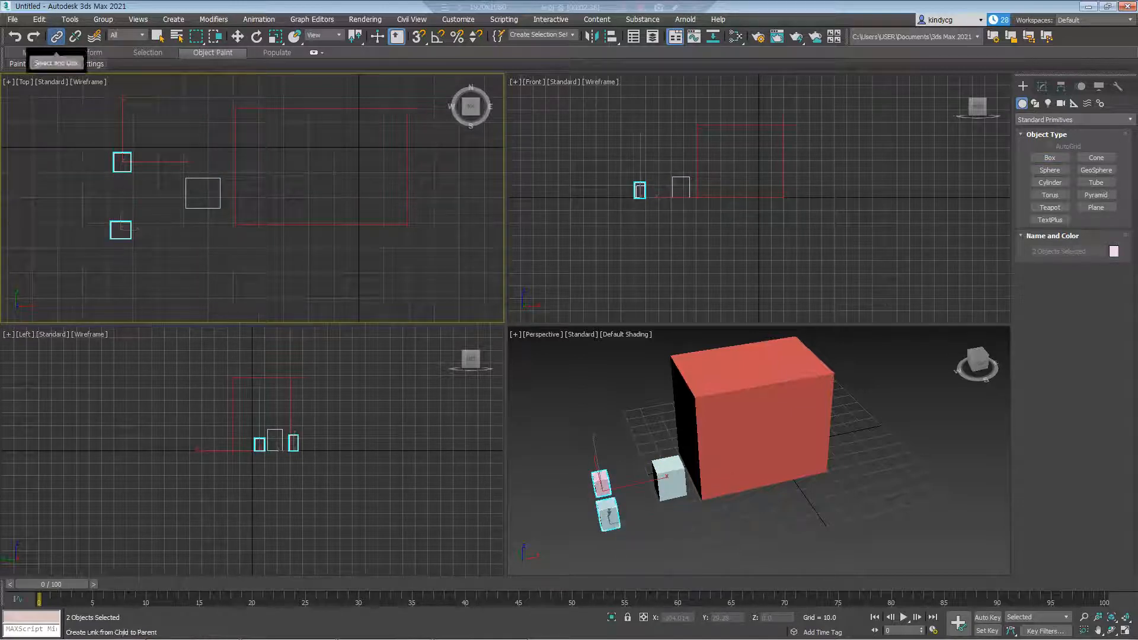
pyautogui.moveTo(134, 224); pyautogui.dragTo(256, 224)
pyautogui.click(196, 207)
pyautogui.click(259, 238)
# Move the large red box in the Top viewport to about Y -11.2, then select the small boxes and clear the selection
pyautogui.press('w')
pyautogui.click(261, 224)
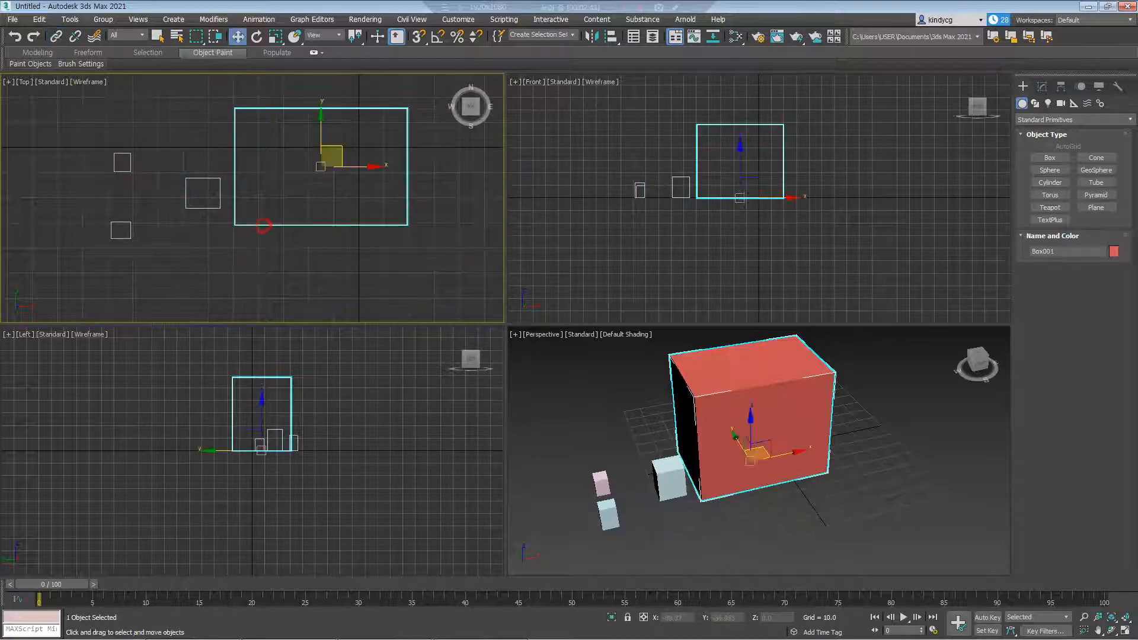
pyautogui.moveTo(332, 157)
pyautogui.mouseDown()
pyautogui.moveTo(283, 204)
pyautogui.moveTo(332, 165)
pyautogui.mouseUp()
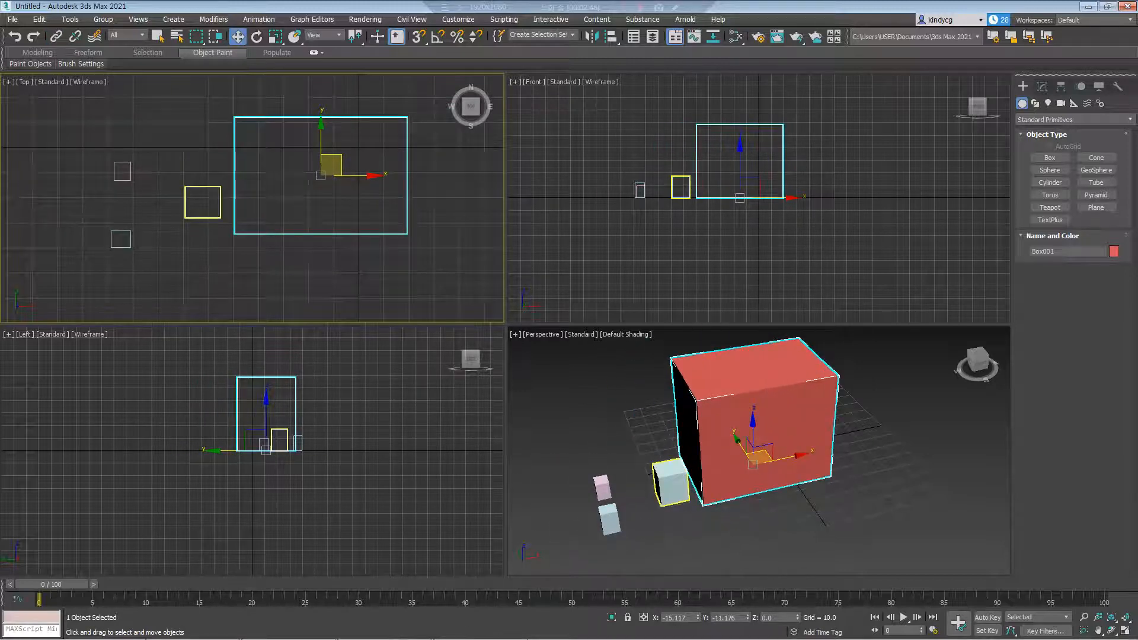
pyautogui.click(208, 196)
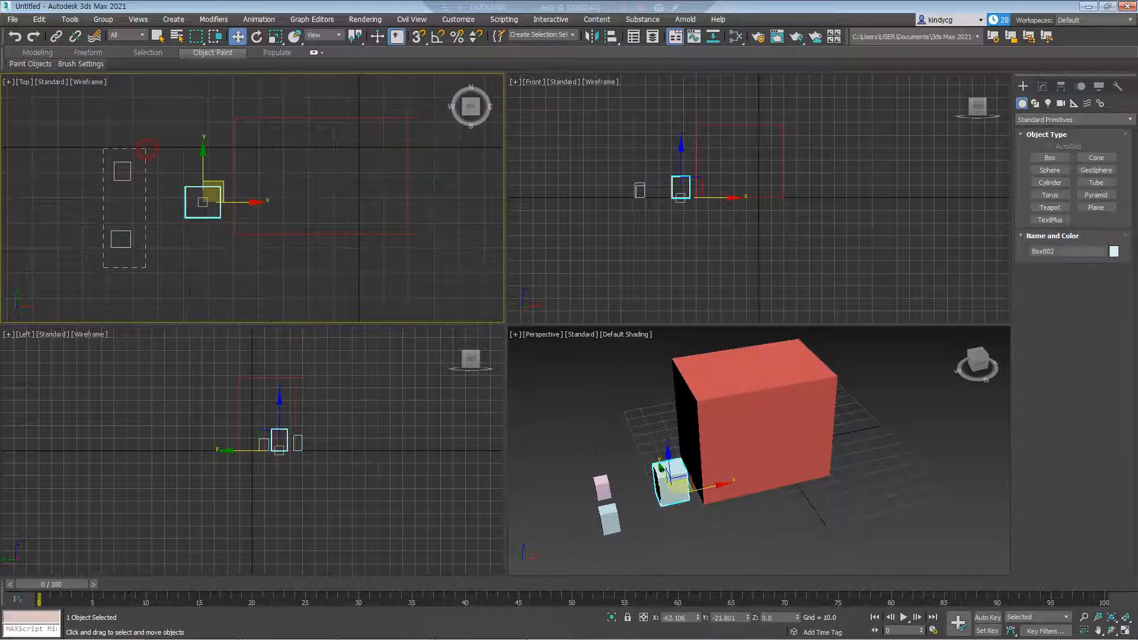
pyautogui.moveTo(146, 149); pyautogui.dragTo(147, 149)
pyautogui.click(187, 193)
pyautogui.click(292, 259)
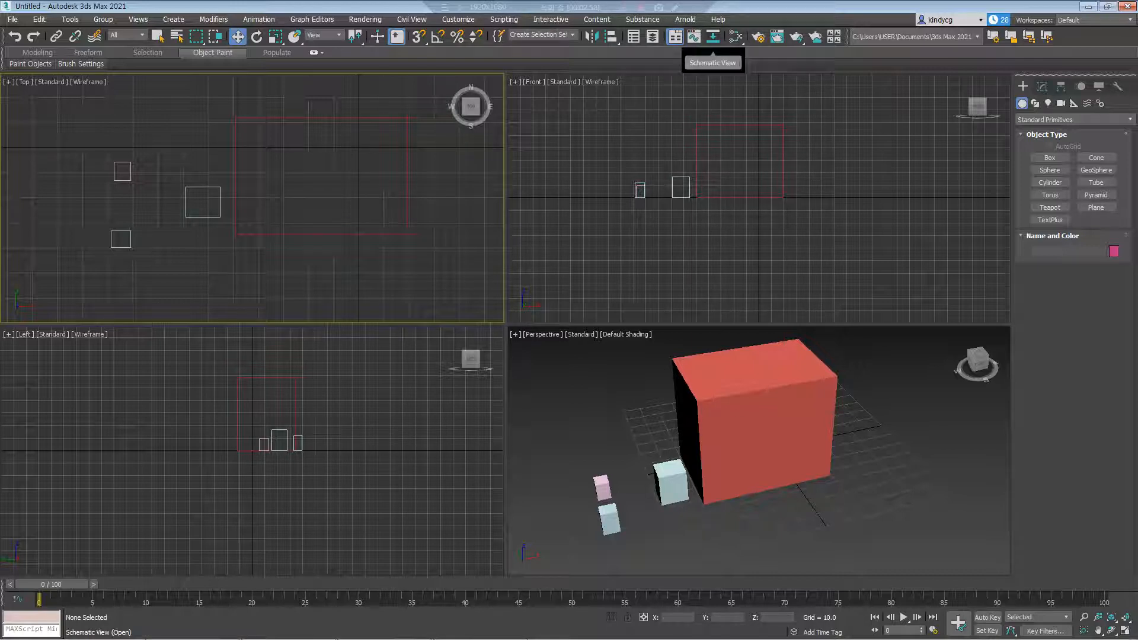
# Examine the parent-child hierarchy of the boxes in Schematic View with its Display floater closed, then close the view
pyautogui.click(713, 36)
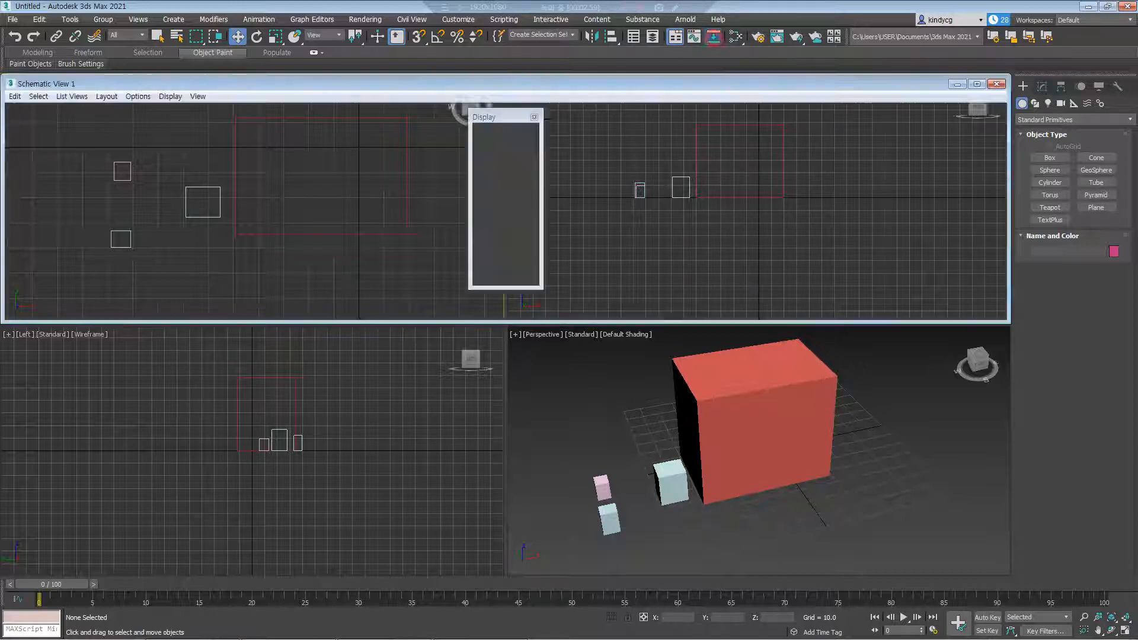
pyautogui.click(534, 117)
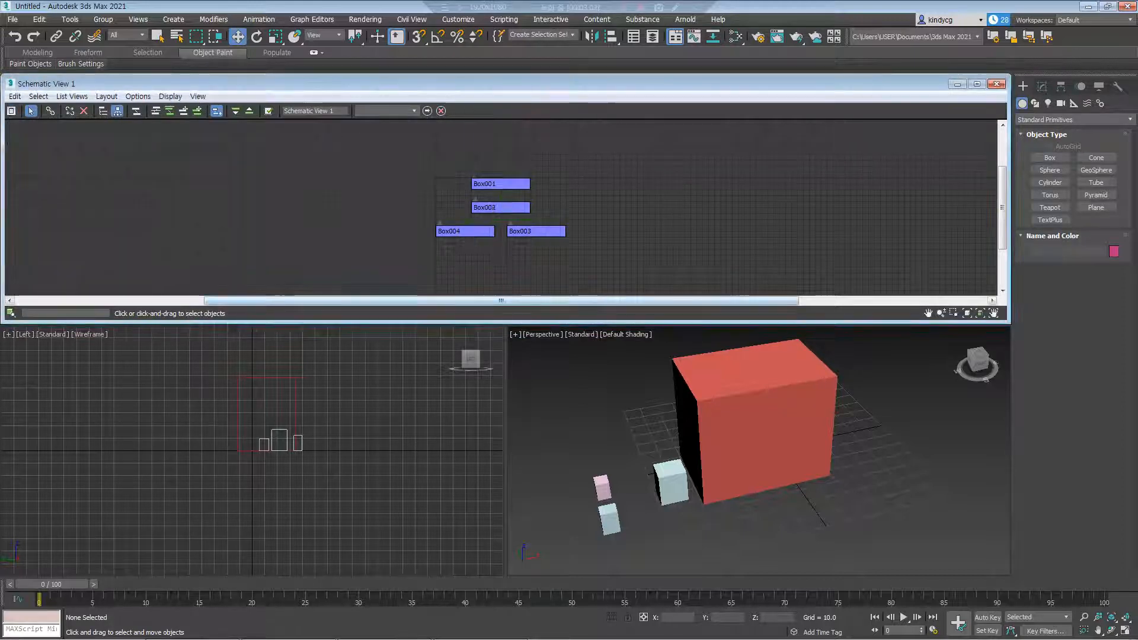
pyautogui.moveTo(533, 326); pyautogui.dragTo(534, 458)
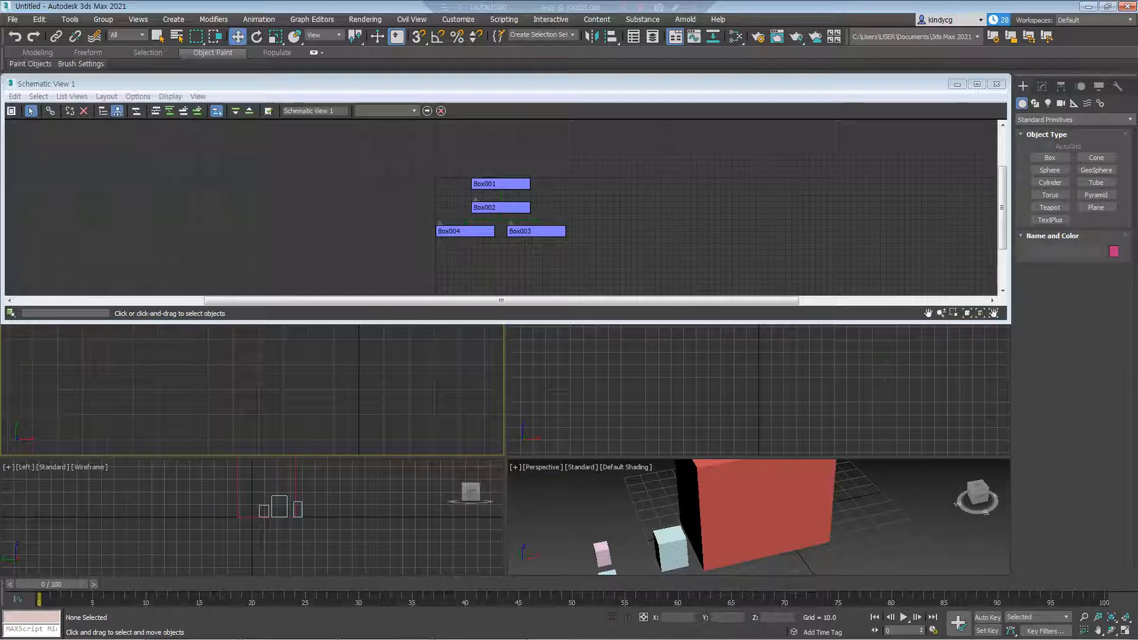
pyautogui.click(997, 83)
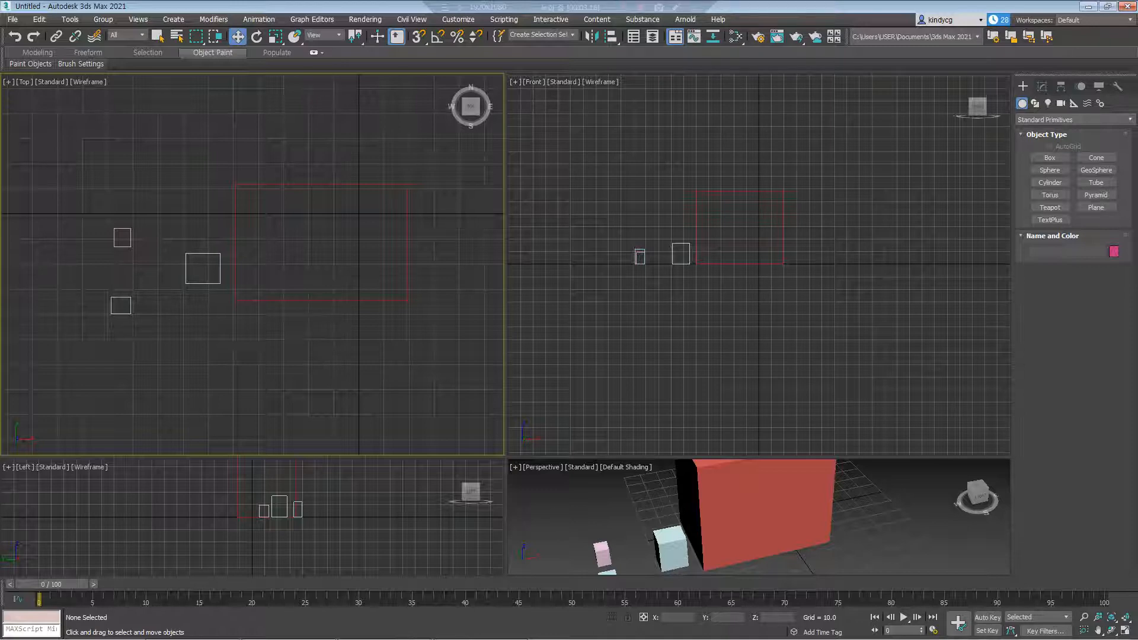
# Restore the default viewport layout and reset the scene to an empty one
pyautogui.rightClick(505, 456)
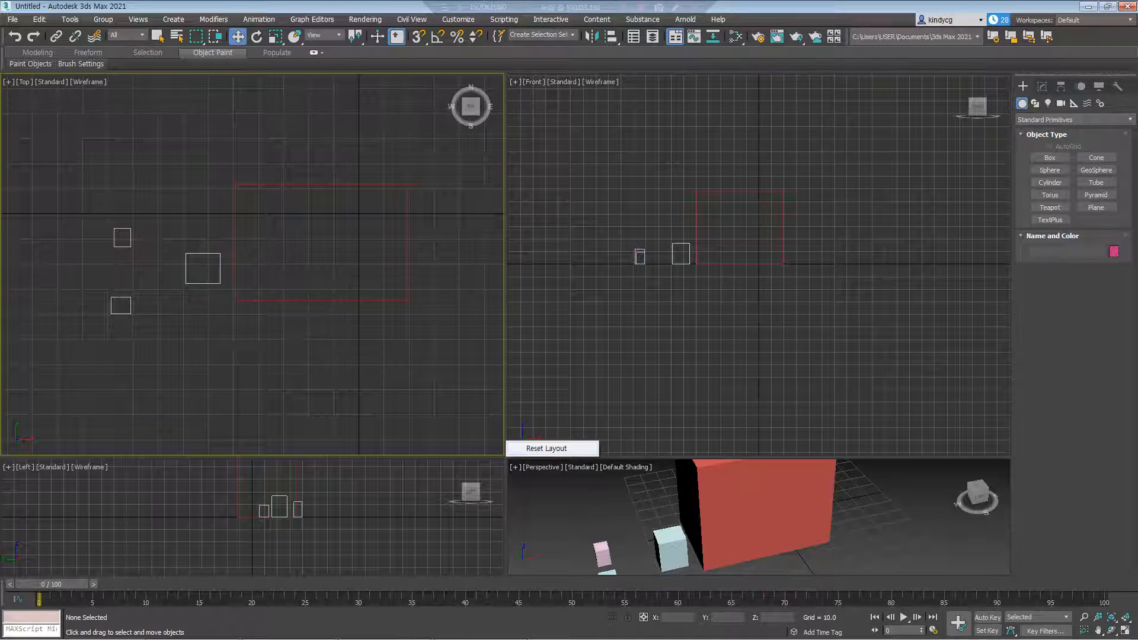
pyautogui.click(546, 448)
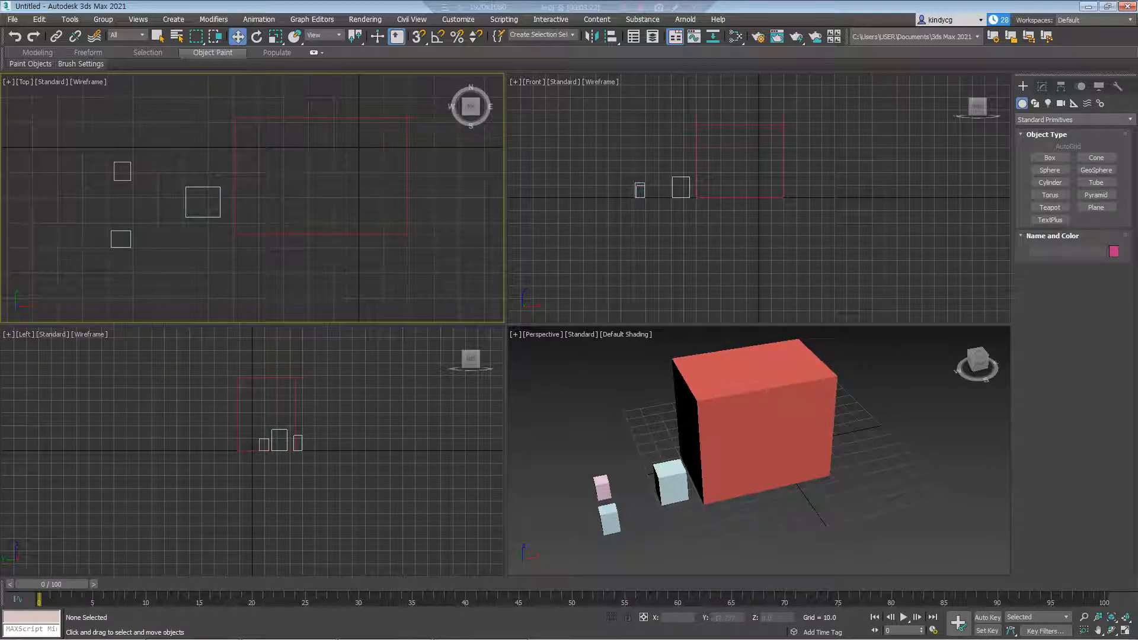
pyautogui.click(13, 18)
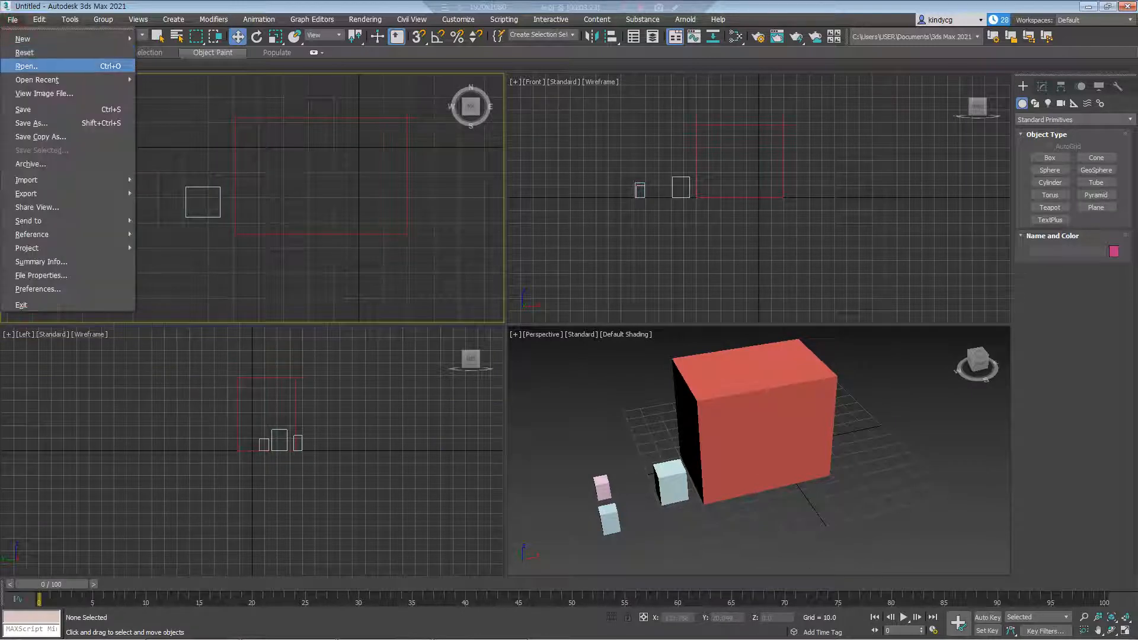
pyautogui.click(25, 54)
pyautogui.click(569, 345)
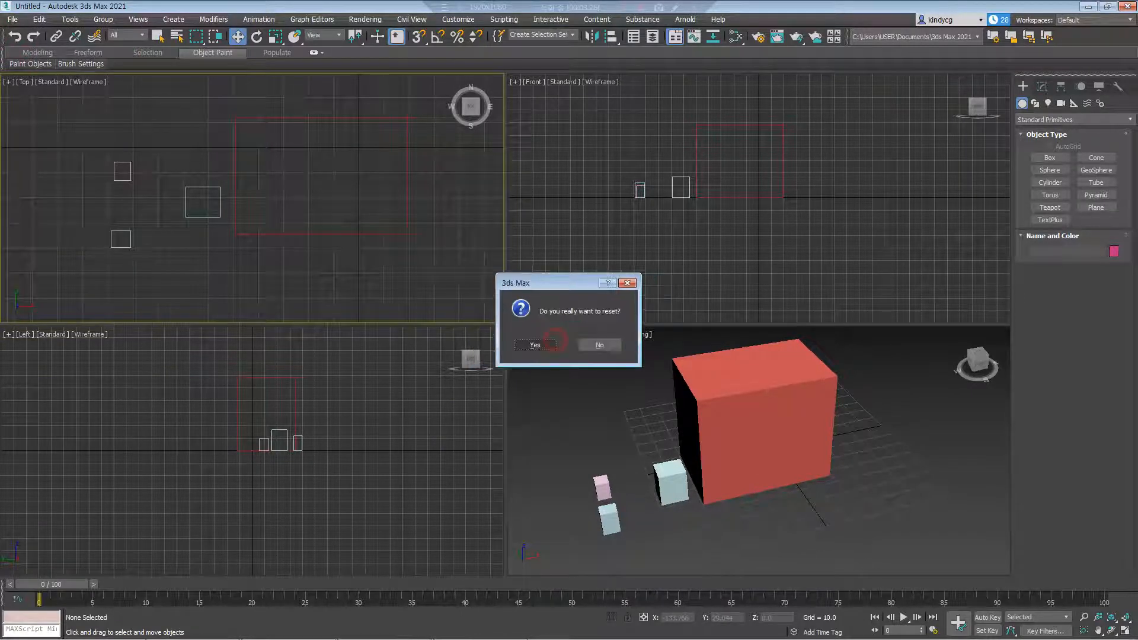
pyautogui.click(535, 346)
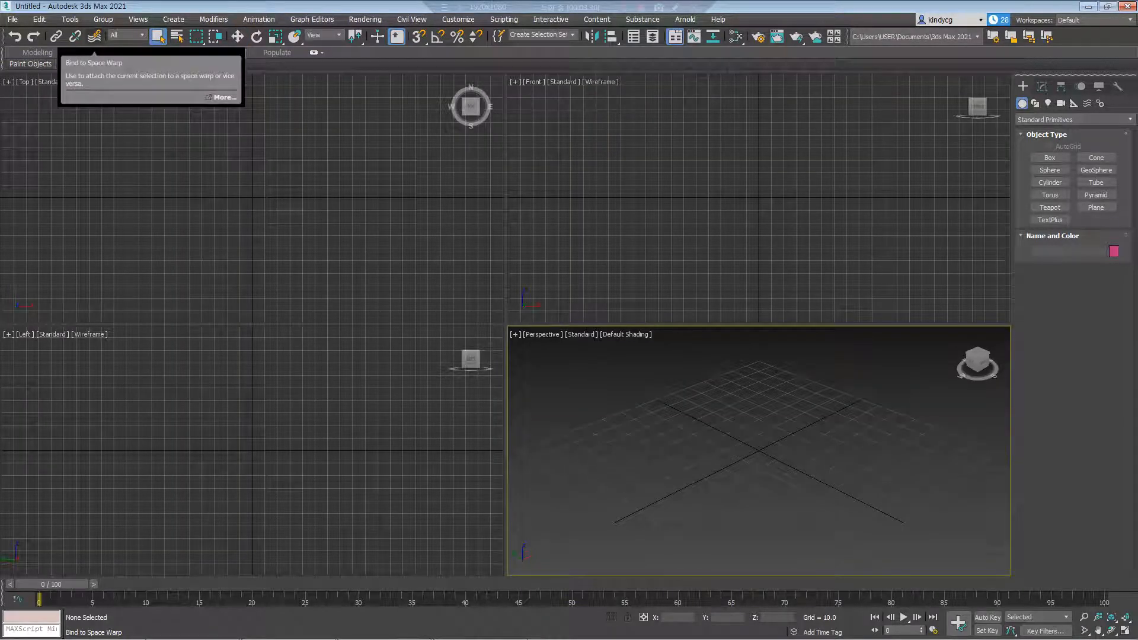
# Create a Snow particle system in the Top viewport with an emitter about 164 wide and 123 long
pyautogui.click(94, 36)
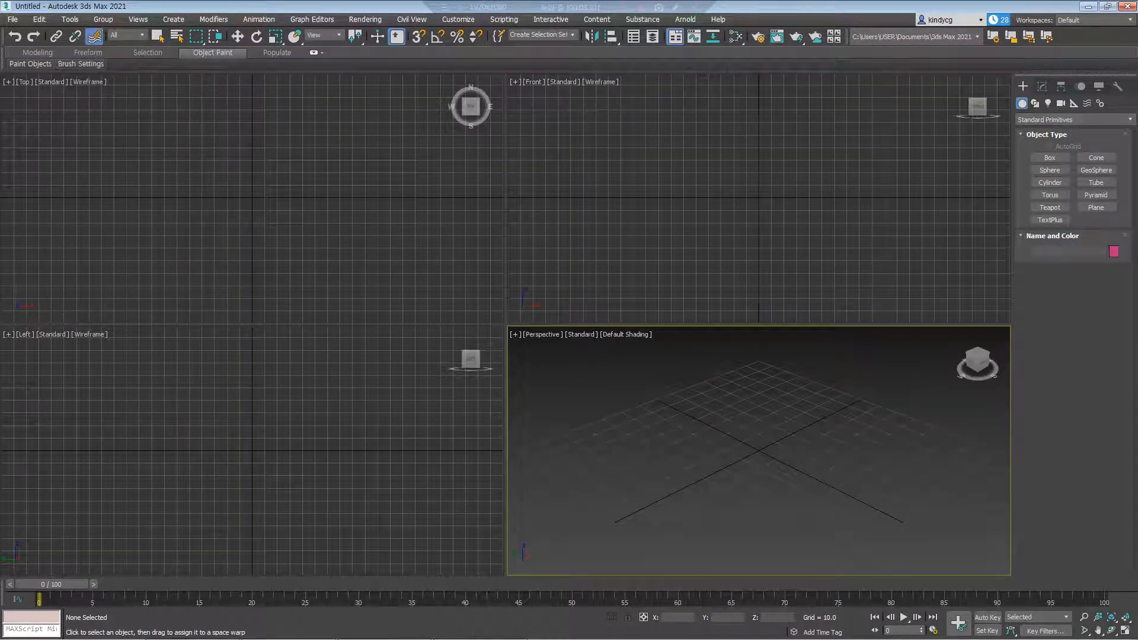
pyautogui.click(1045, 120)
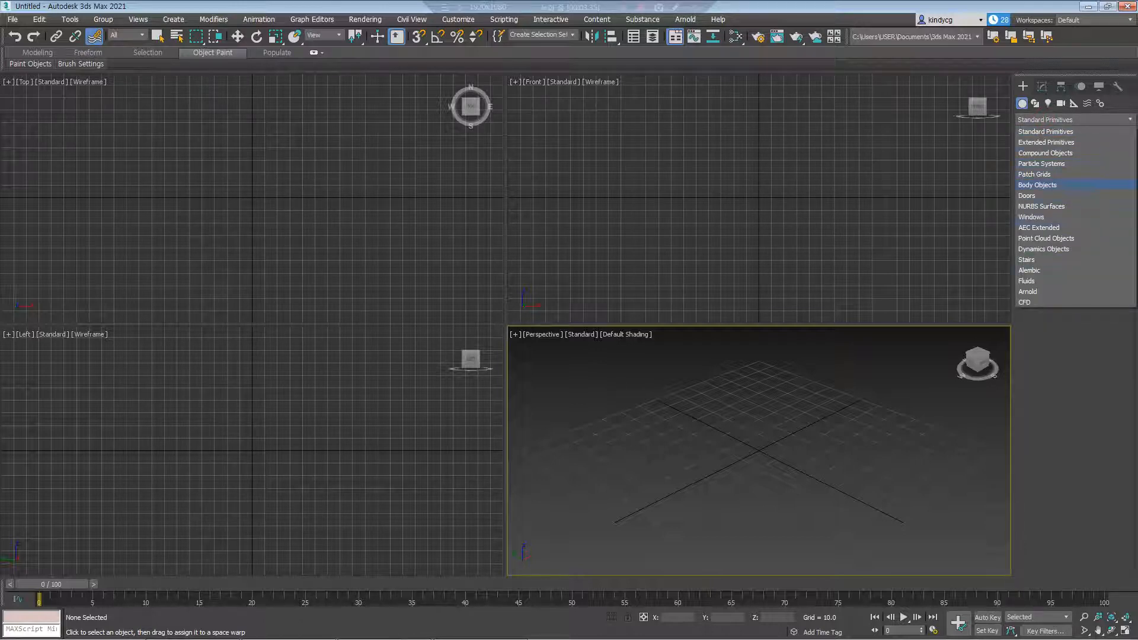
pyautogui.click(1042, 164)
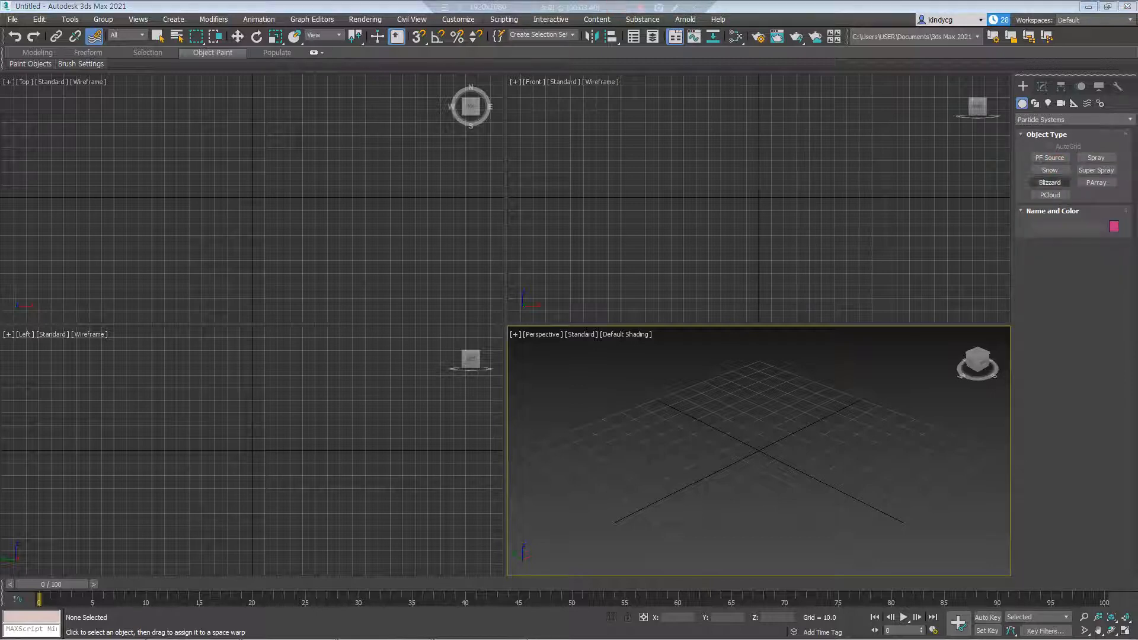
pyautogui.click(1050, 170)
pyautogui.moveTo(144, 121); pyautogui.dragTo(349, 276)
pyautogui.moveTo(766, 446); pyautogui.dragTo(715, 446, button='middle')
pyautogui.click(1032, 119)
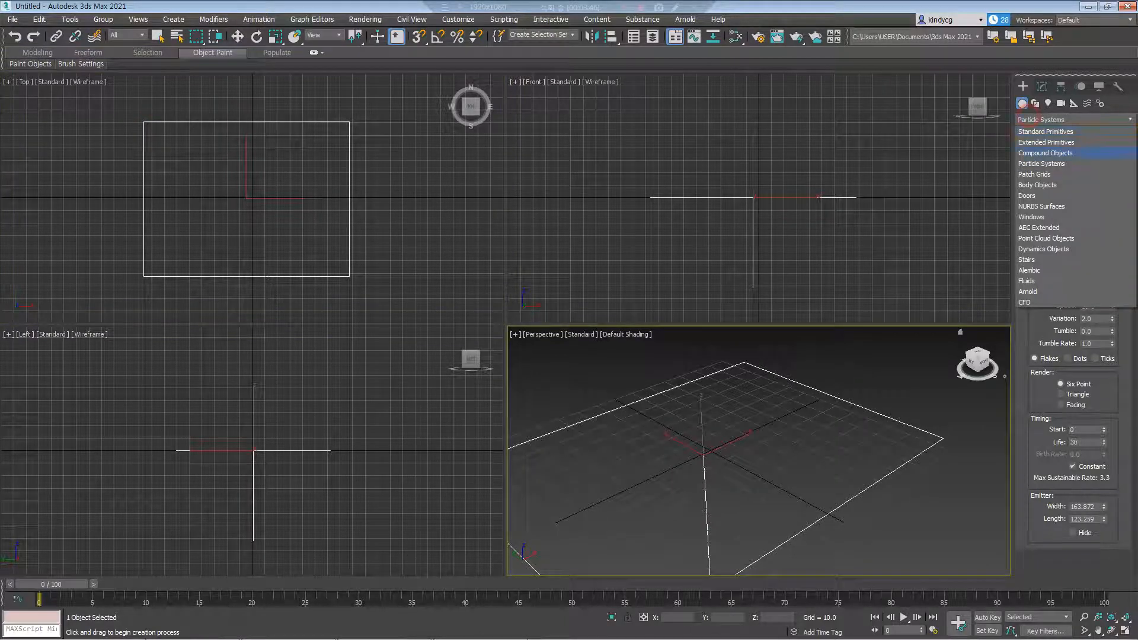
pyautogui.click(1041, 164)
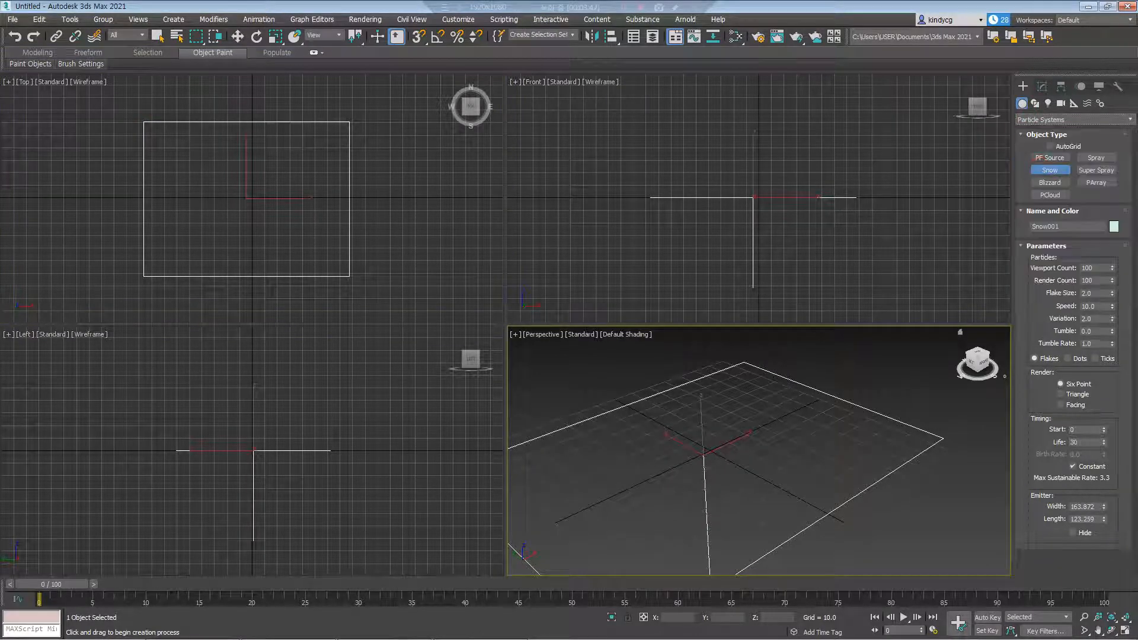
# Raise the Snow emitter above the grid in the Perspective viewport to about Z 72.8
pyautogui.scroll(-6, 842, 439)
pyautogui.keyDown('alt'); pyautogui.moveTo(848, 420); pyautogui.dragTo(818, 397, button='middle'); pyautogui.keyUp('alt')
pyautogui.scroll(3, 818, 398)
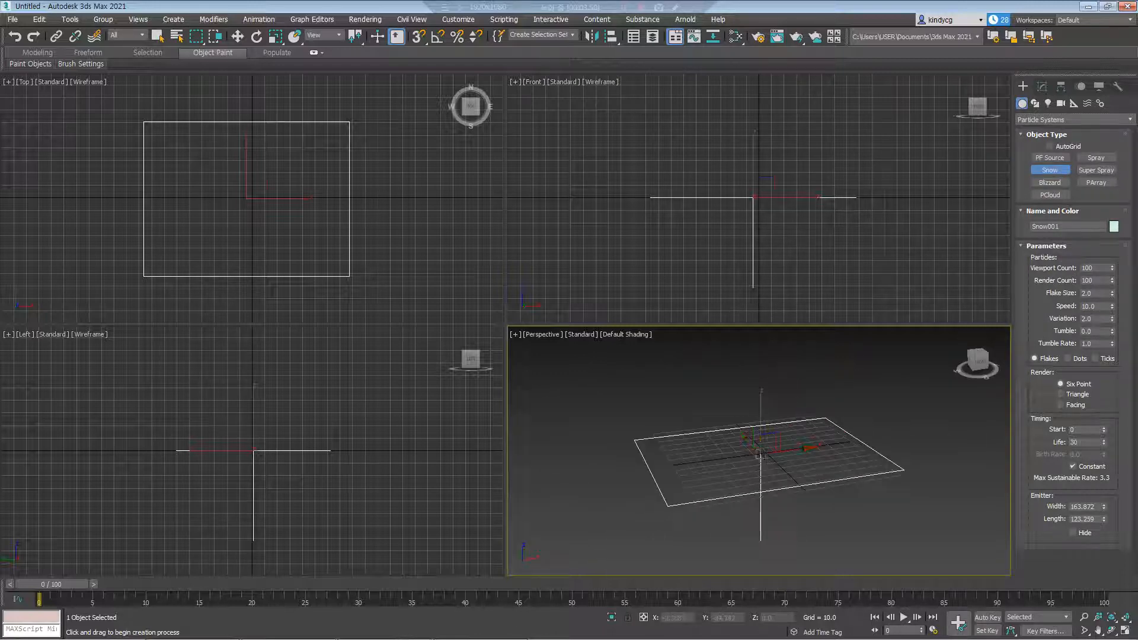
pyautogui.press('w')
pyautogui.moveTo(761, 414); pyautogui.dragTo(761, 316)
pyautogui.moveTo(761, 380); pyautogui.dragTo(736, 384, button='middle')
# Scrub the animation forward to preview the falling snow, and return to frame 0
pyautogui.moveTo(53, 584); pyautogui.dragTo(304, 584)
pyautogui.press('w')
pyautogui.moveTo(273, 584); pyautogui.dragTo(51, 584)
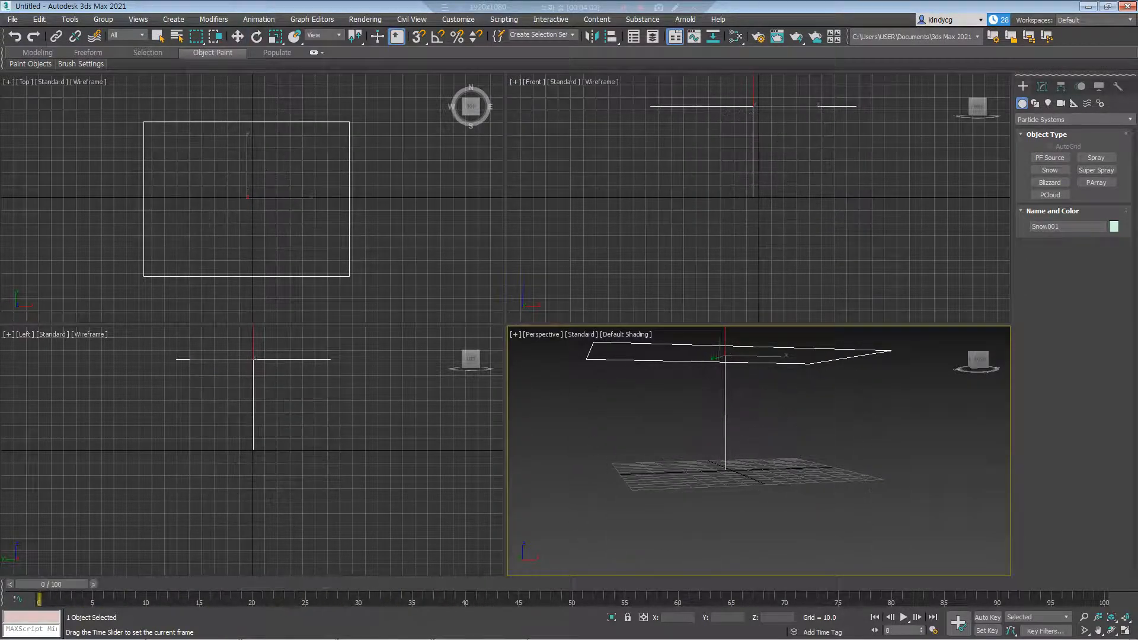
pyautogui.press('w')
pyautogui.scroll(-3, 736, 415)
pyautogui.keyDown('alt'); pyautogui.moveTo(736, 415); pyautogui.dragTo(736, 430, button='middle'); pyautogui.keyUp('alt')
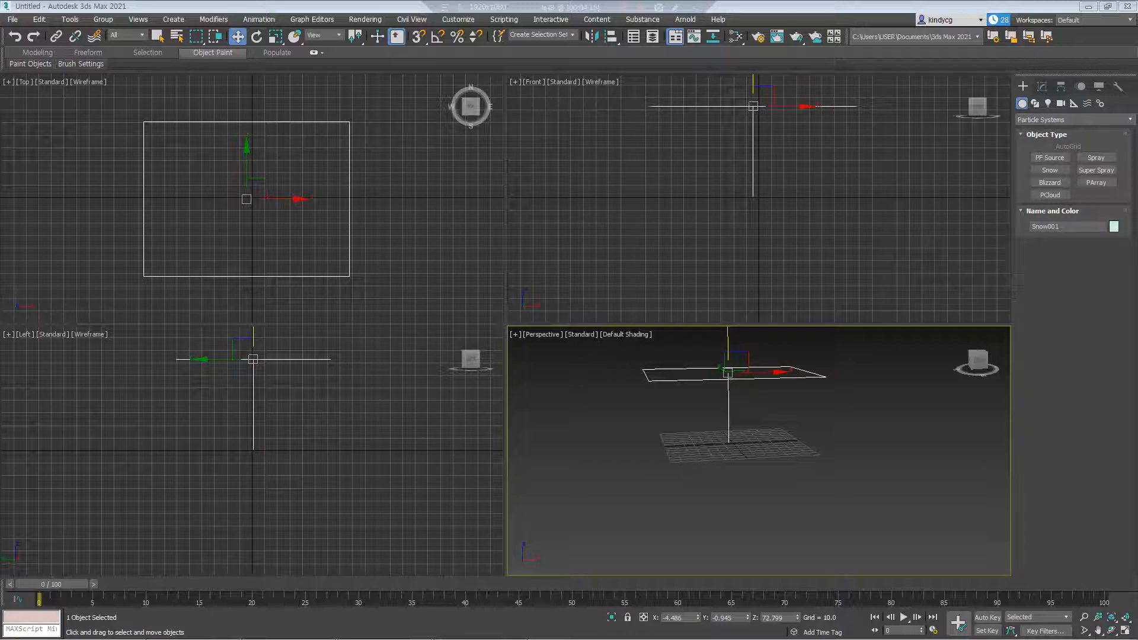
# Create a Wind space warp in the Left viewport and move it beside the snow emitter to about X 160.6, Y 4.4
pyautogui.click(1088, 103)
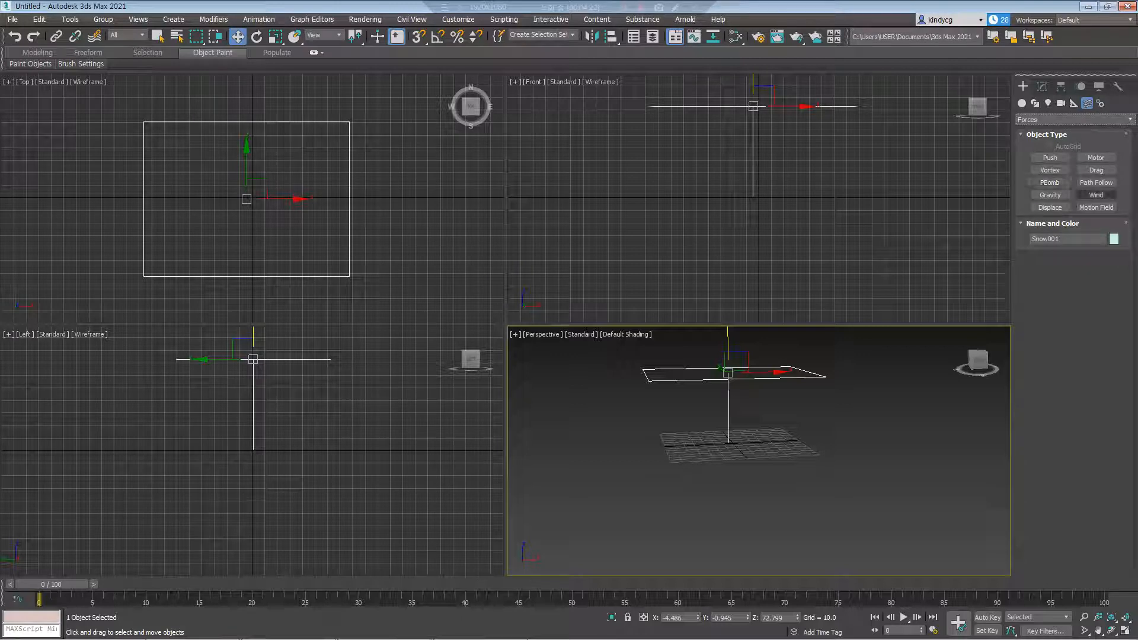
pyautogui.click(1097, 195)
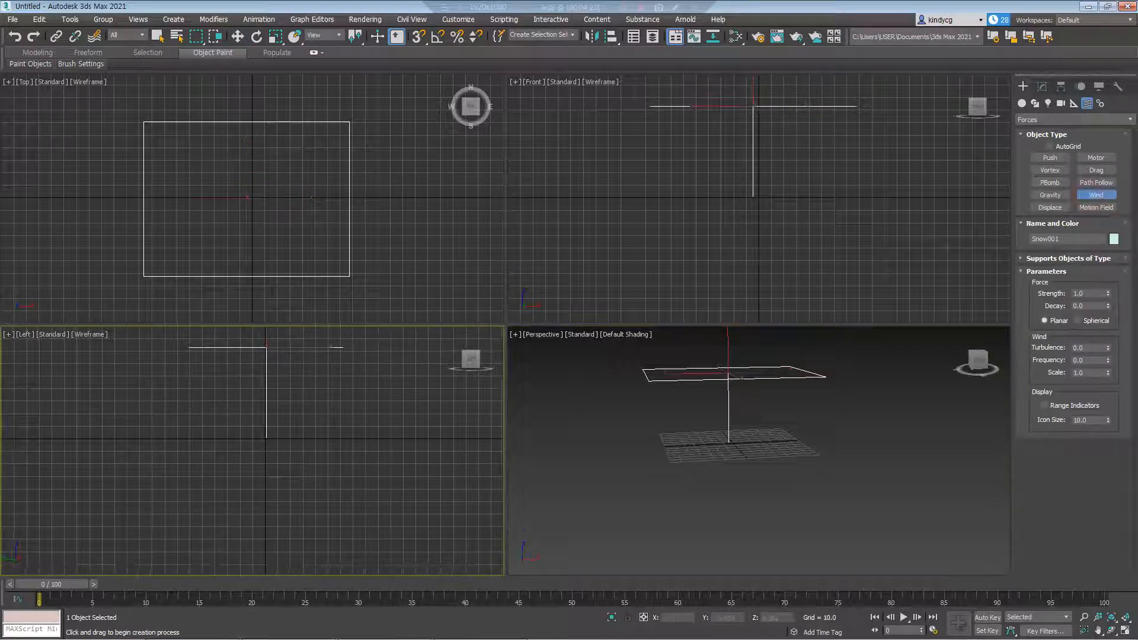
pyautogui.moveTo(247, 408); pyautogui.dragTo(267, 460)
pyautogui.press('w')
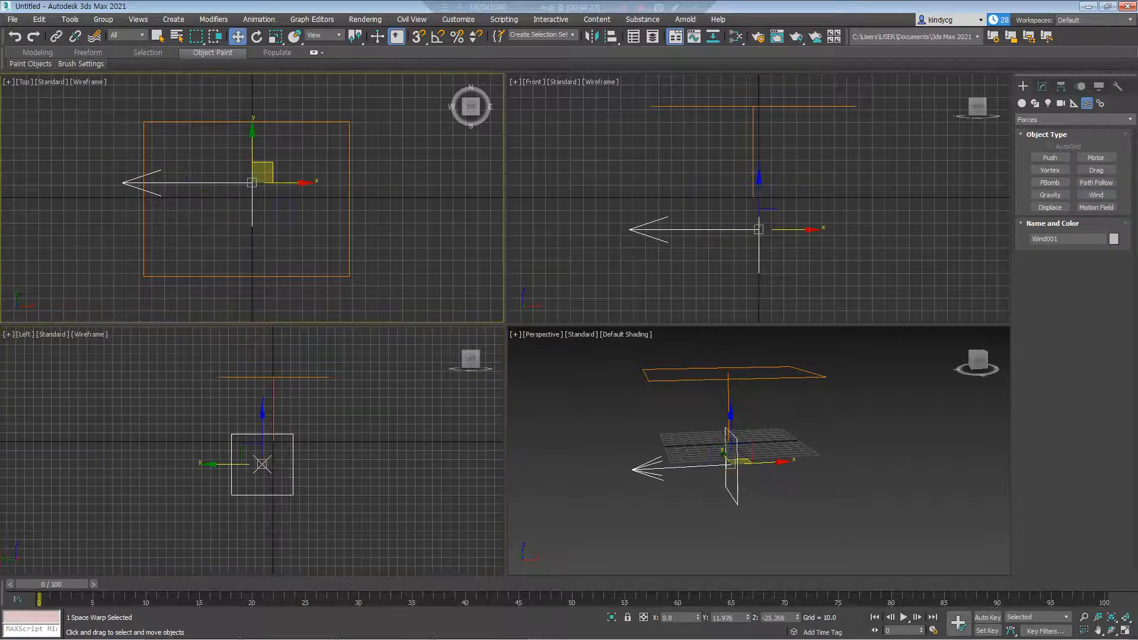
pyautogui.moveTo(262, 172); pyautogui.dragTo(465, 182)
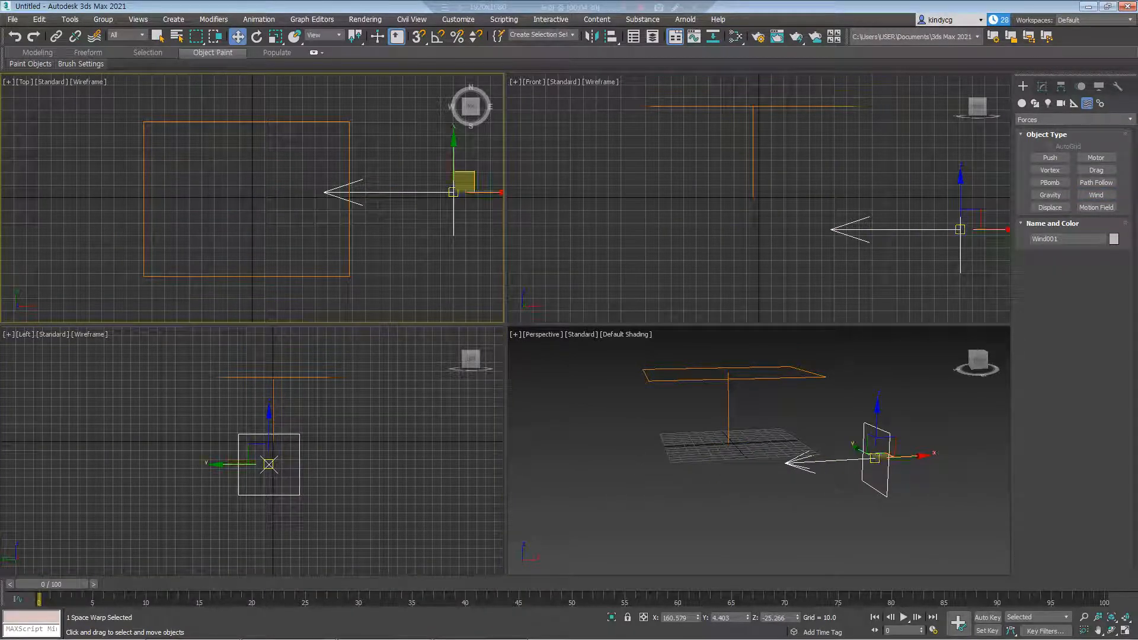
pyautogui.moveTo(765, 469); pyautogui.dragTo(752, 472, button='middle')
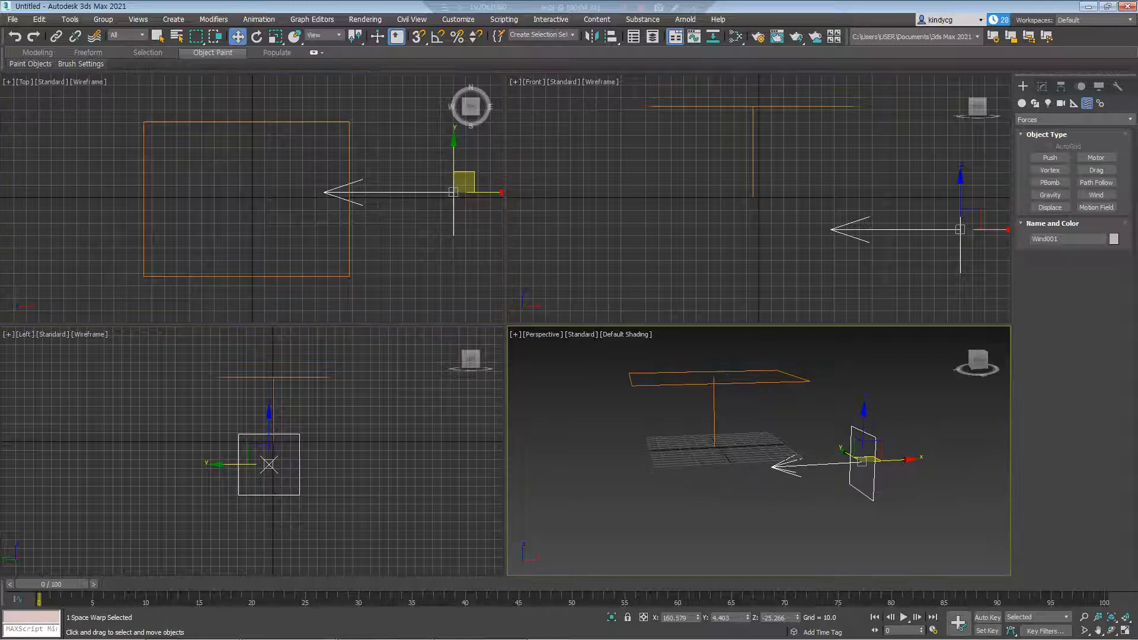
# Go to frame 48 and bind the Snow emitter to the Wind space warp
pyautogui.moveTo(51, 584); pyautogui.dragTo(546, 585)
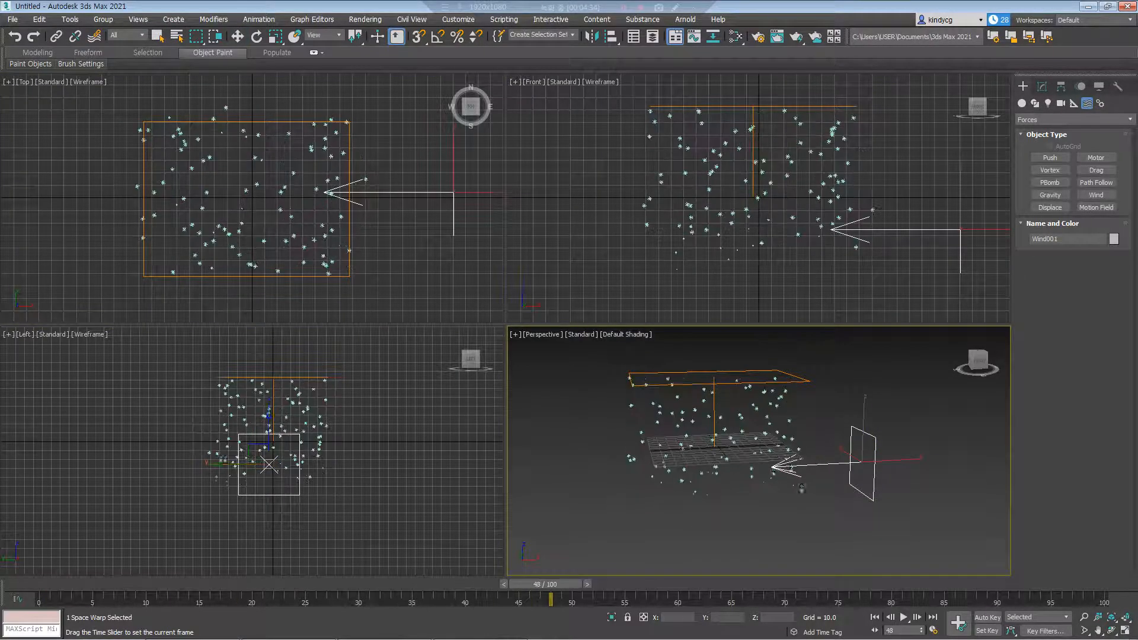
pyautogui.moveTo(801, 487); pyautogui.dragTo(778, 501, button='middle')
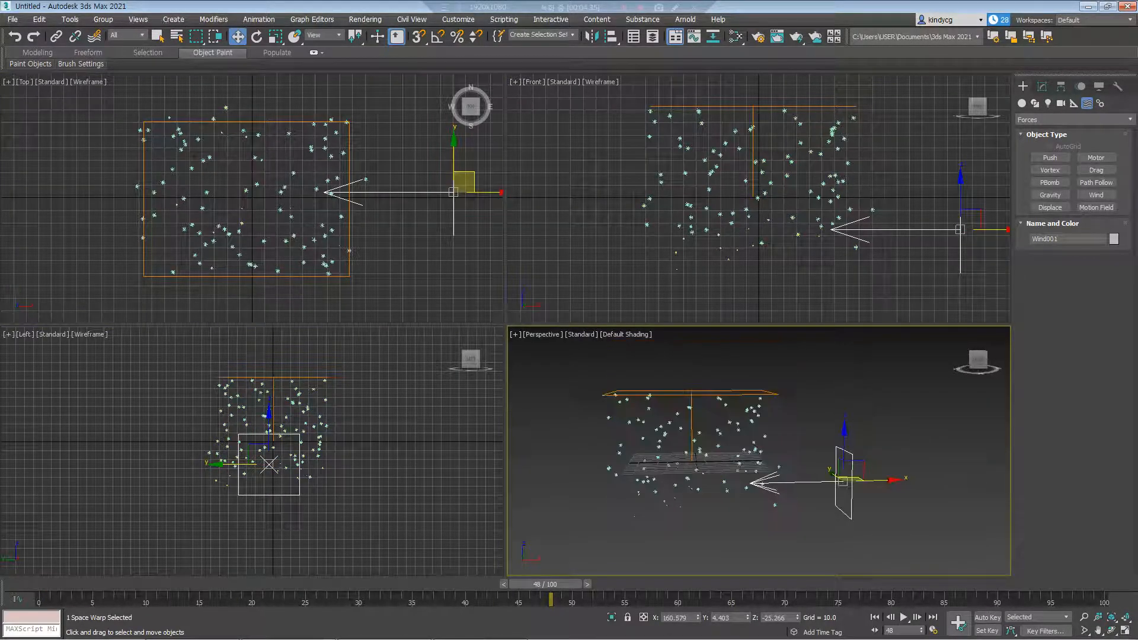
pyautogui.click(95, 37)
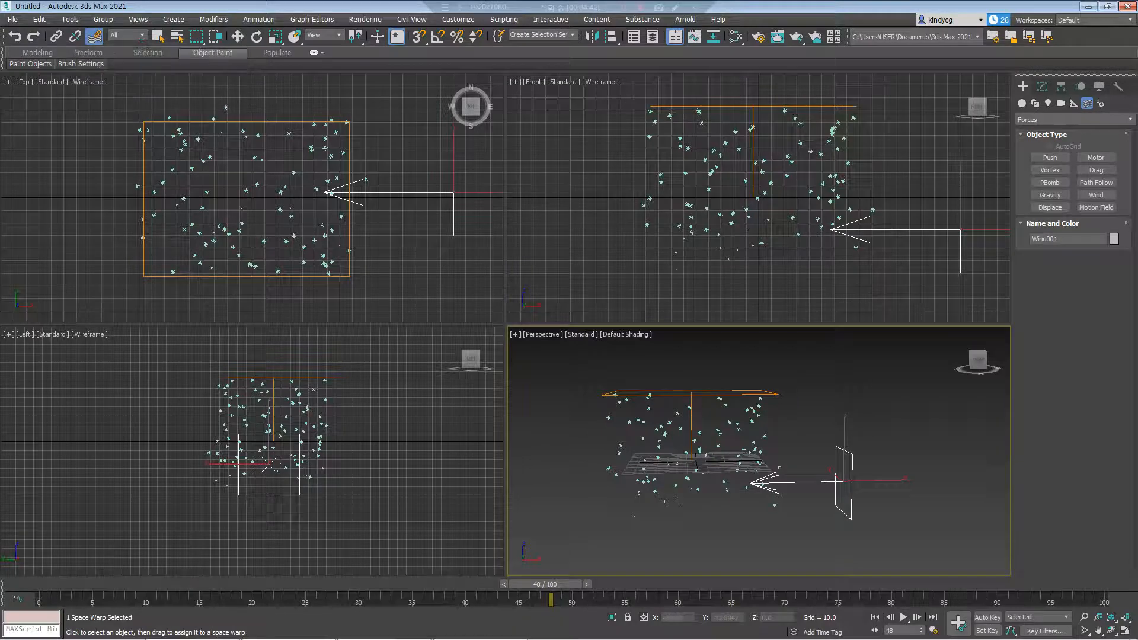
pyautogui.moveTo(837, 476); pyautogui.dragTo(837, 476)
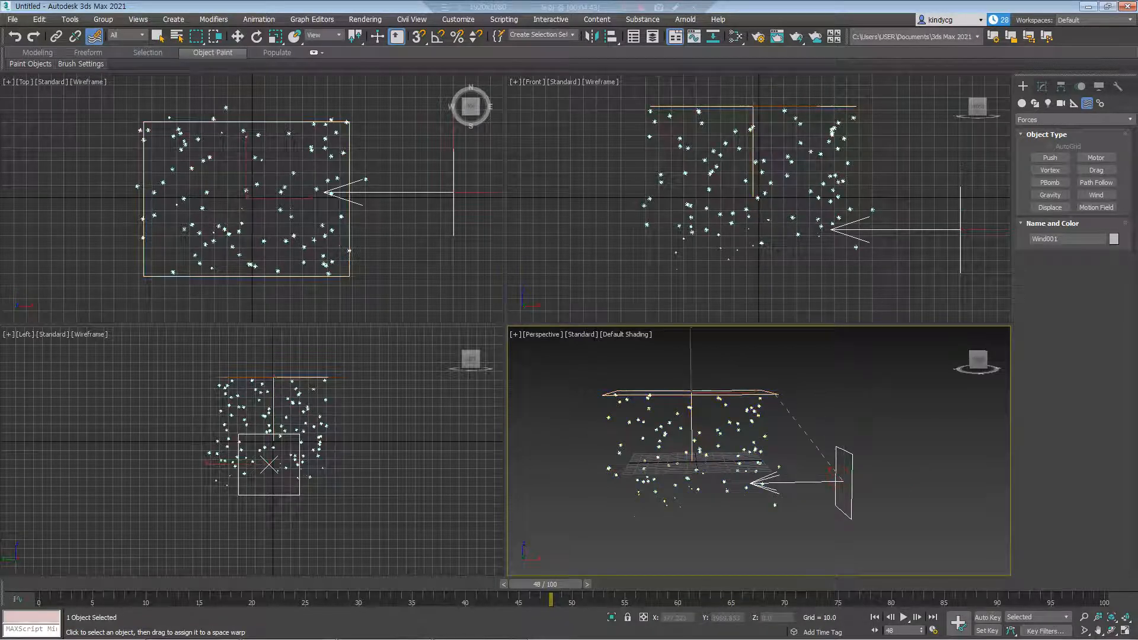
# Examine the wind's effect on the snow at frames 30 and 60, with the Front viewport maximized
pyautogui.moveTo(550, 585); pyautogui.dragTo(359, 584)
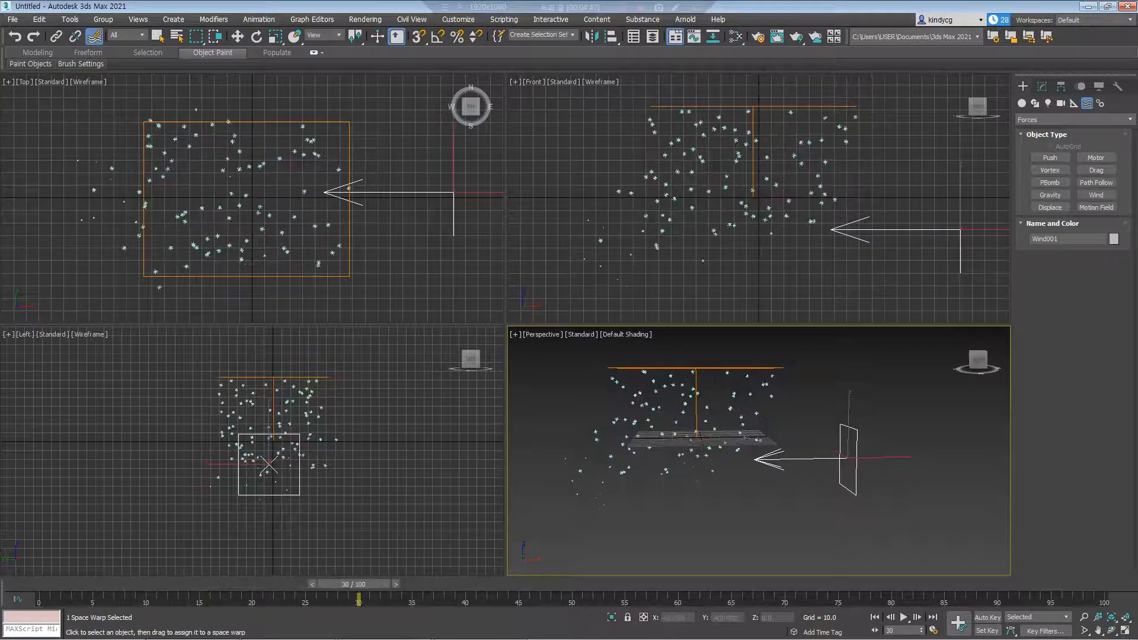
pyautogui.click(94, 37)
pyautogui.hotkey('alt', 'w')
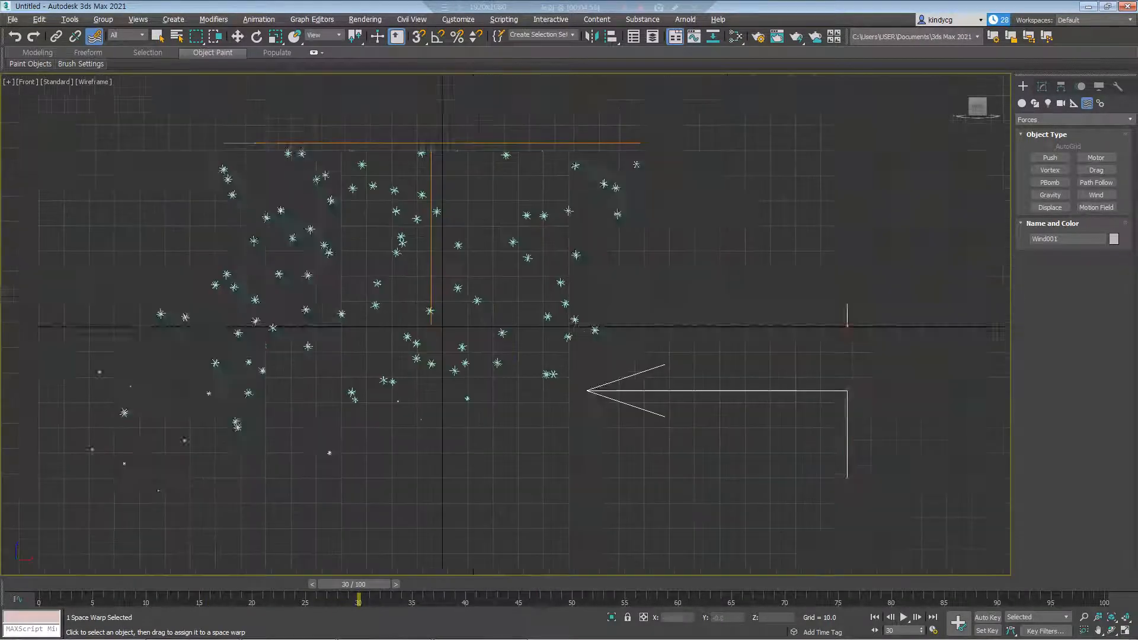
pyautogui.scroll(-2, 504, 323)
pyautogui.moveTo(358, 584); pyautogui.dragTo(678, 584)
pyautogui.click(94, 36)
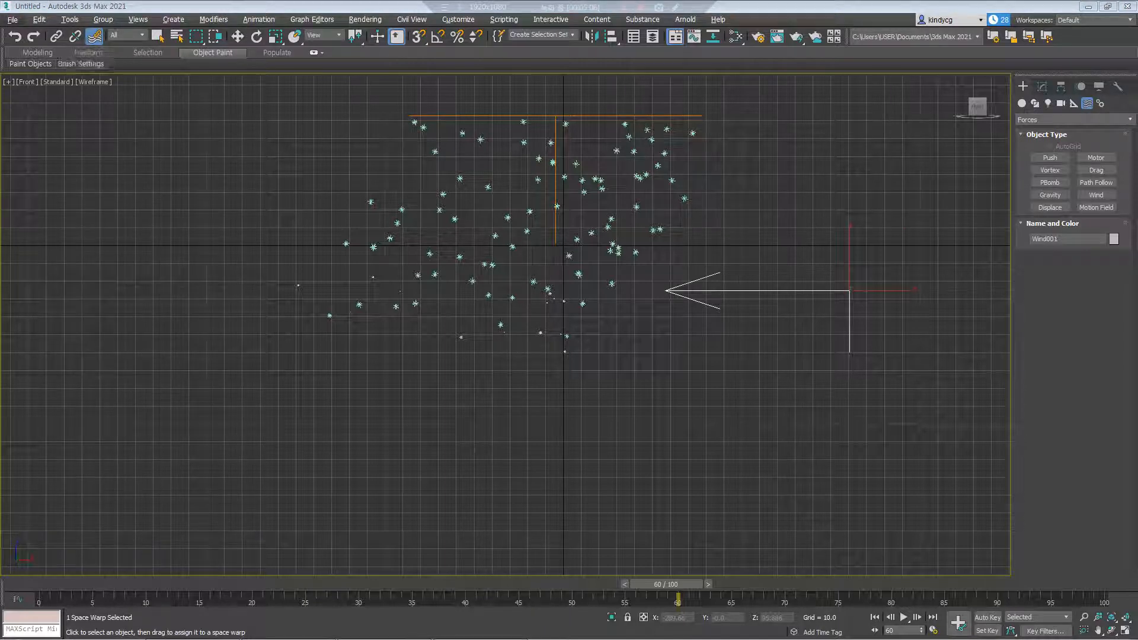
# Reset the scene, discarding the snow and wind setup
pyautogui.click(13, 19)
pyautogui.click(23, 50)
pyautogui.click(569, 345)
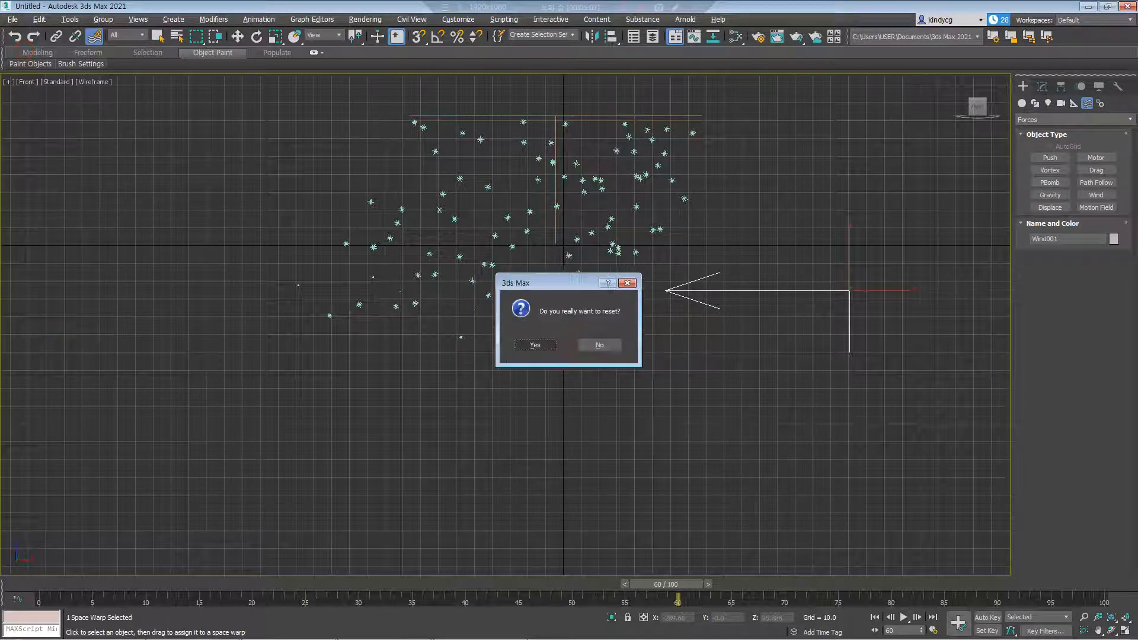
pyautogui.click(535, 344)
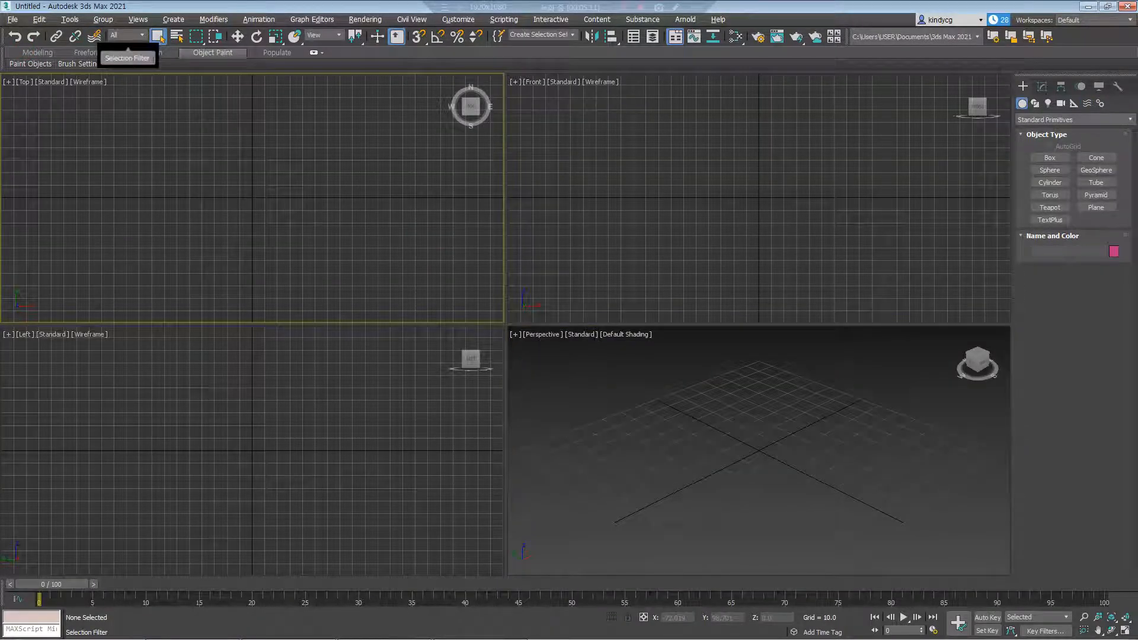
# Set the selection filter to Geometry and create a box in the upper-left area of the Top viewport grid
pyautogui.click(126, 35)
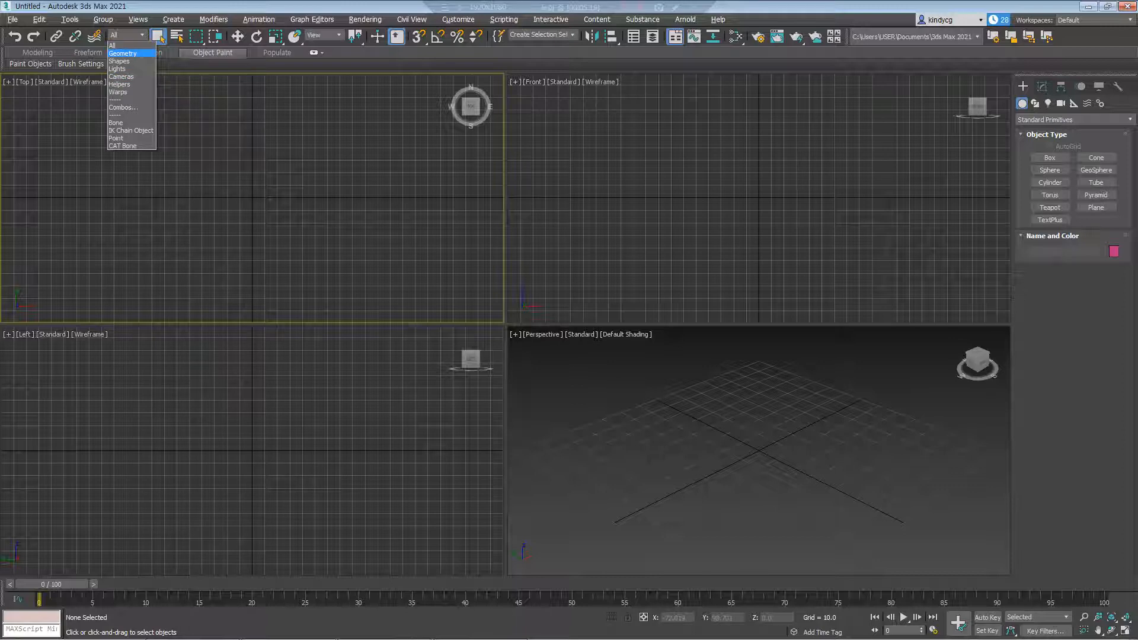
pyautogui.click(123, 53)
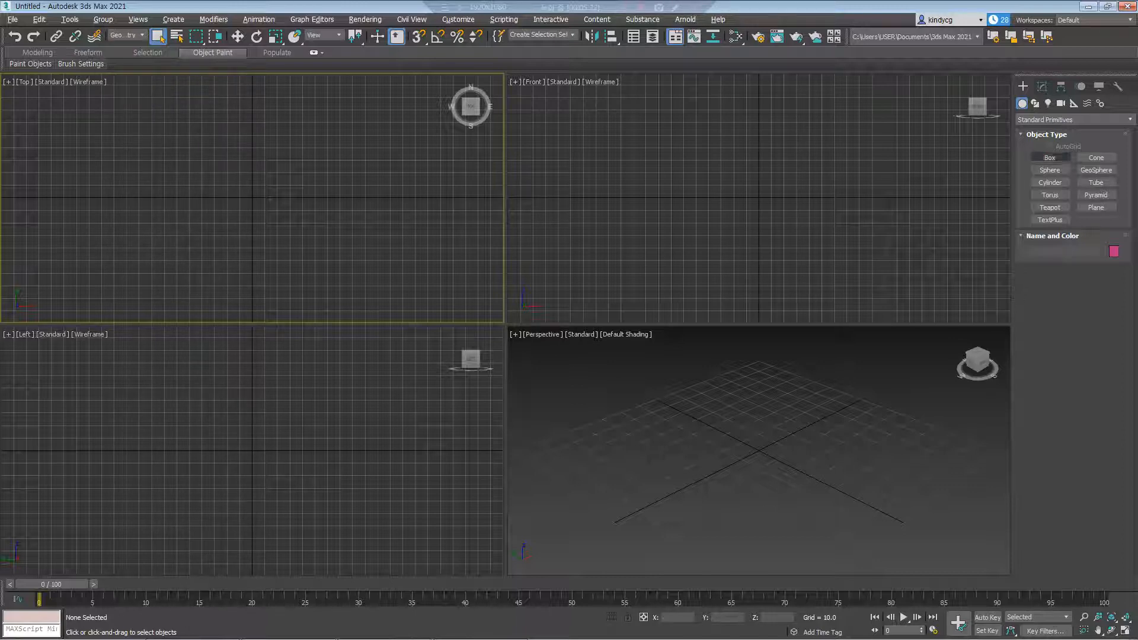
pyautogui.click(1050, 157)
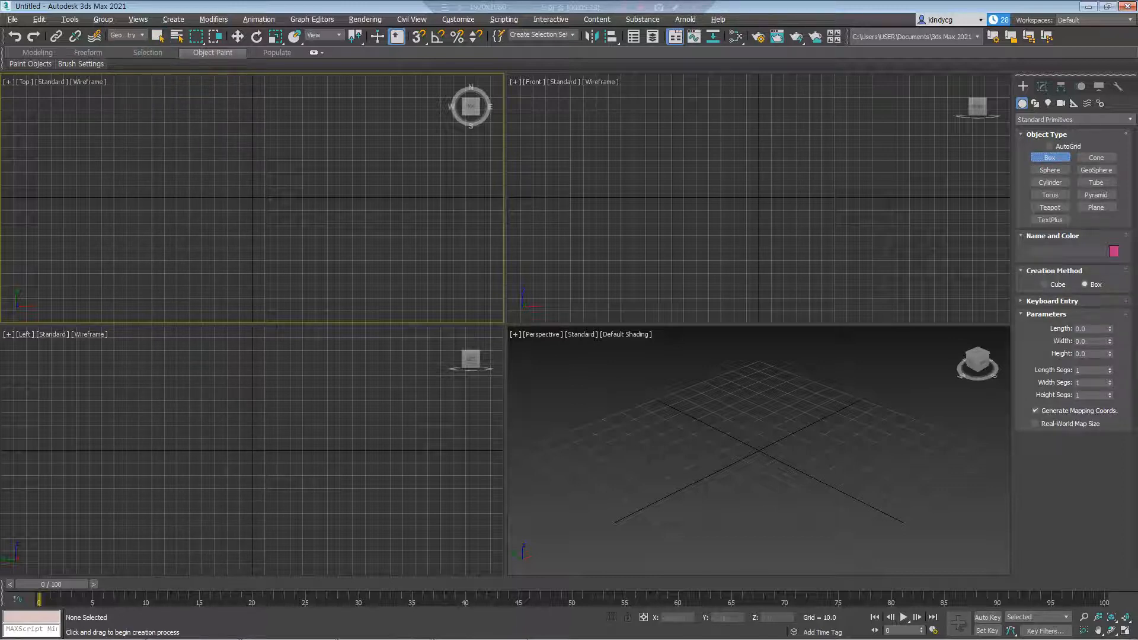
pyautogui.moveTo(144, 155); pyautogui.dragTo(214, 212)
pyautogui.click(209, 135)
pyautogui.rightClick(211, 135)
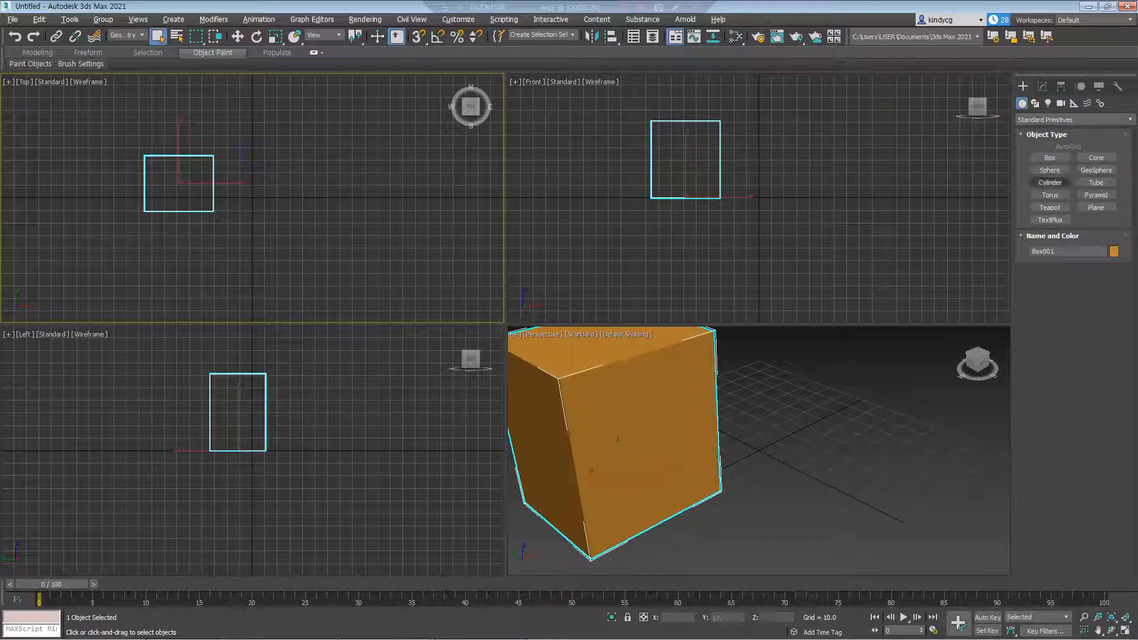
# Create a sphere in the Top viewport, diagonally below the box
pyautogui.click(1050, 170)
pyautogui.moveTo(301, 255); pyautogui.dragTo(346, 255)
pyautogui.rightClick(301, 255)
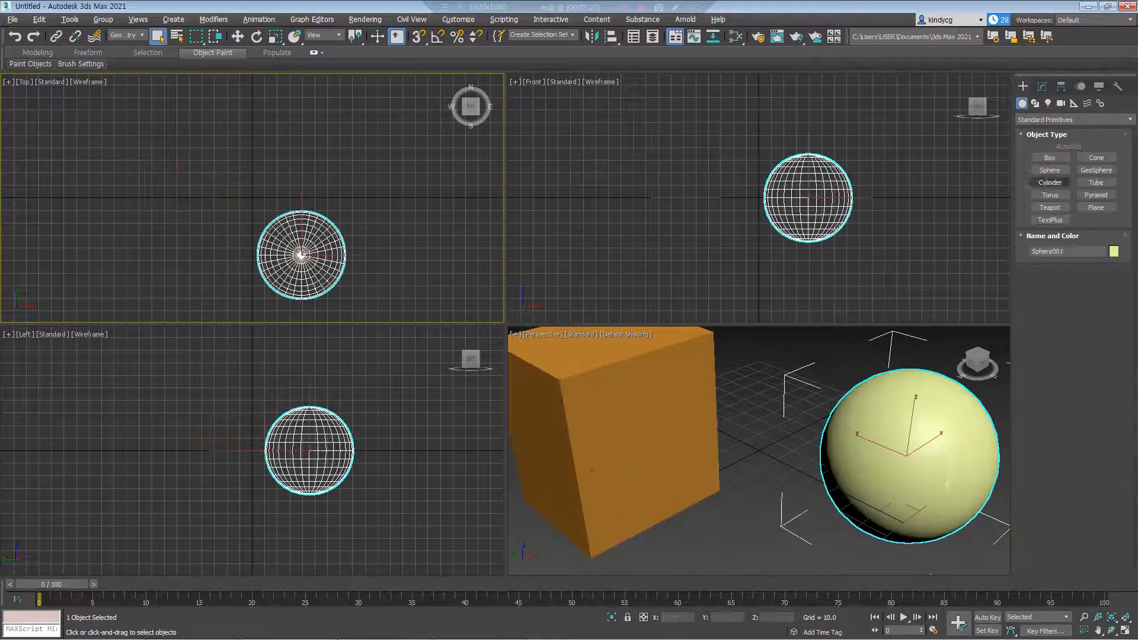
# Draw seven overlapping circle splines in the Top viewport, around and across the box and sphere
pyautogui.click(1035, 103)
pyautogui.click(1050, 166)
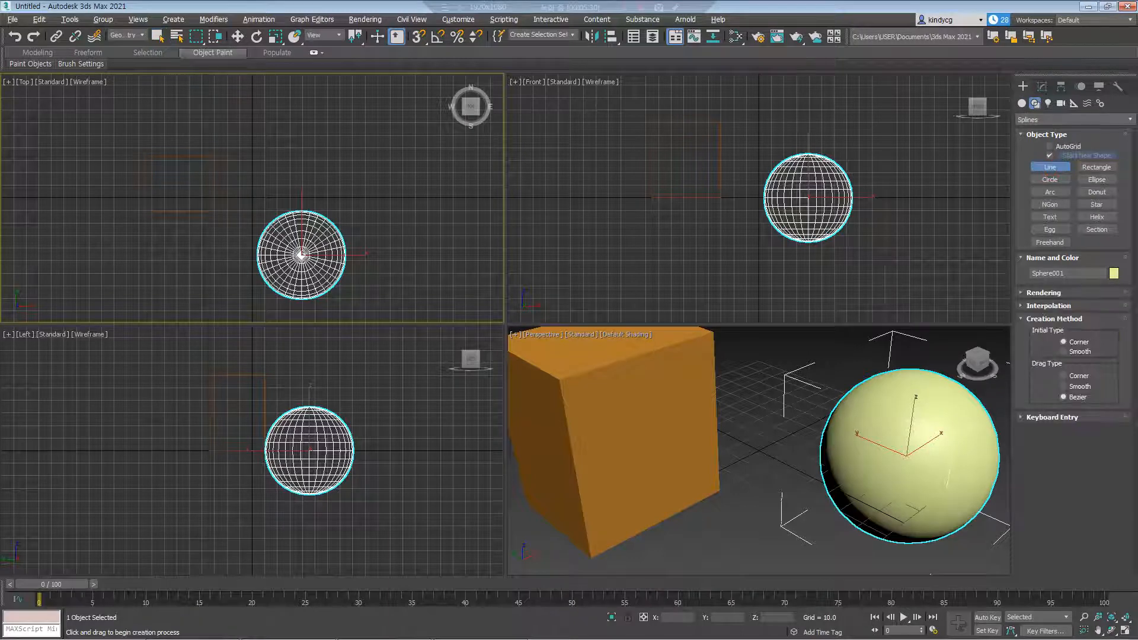
pyautogui.click(1050, 179)
pyautogui.moveTo(218, 211)
pyautogui.mouseDown()
pyautogui.moveTo(288, 238)
pyautogui.moveTo(338, 242)
pyautogui.mouseUp()
pyautogui.rightClick(401, 193)
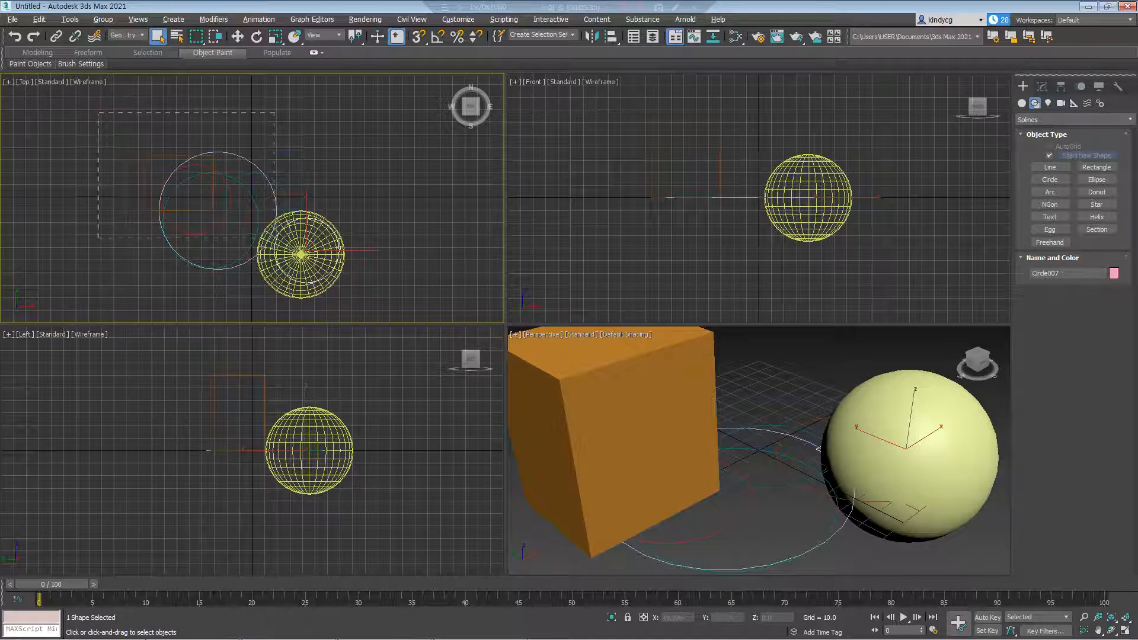
# Region-select the box and sphere across the overlapping circles, and move them away from the circles in the Perspective viewport
pyautogui.moveTo(357, 302); pyautogui.dragTo(392, 320)
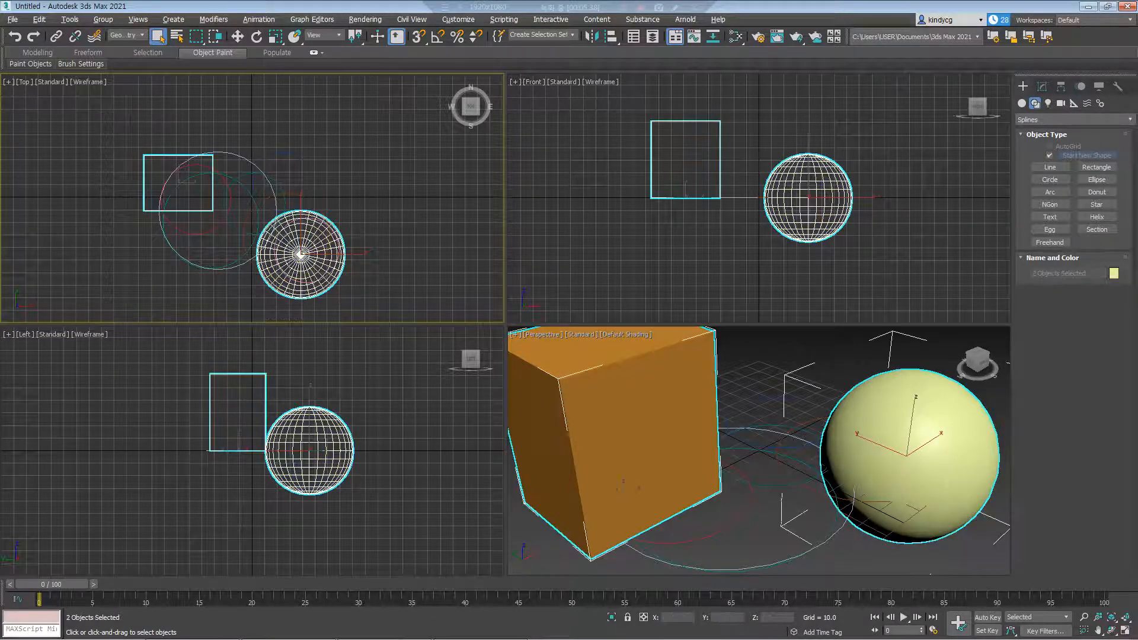
pyautogui.scroll(-5, 794, 463)
pyautogui.press('w')
pyautogui.keyDown('alt'); pyautogui.moveTo(794, 462); pyautogui.dragTo(771, 492, button='middle'); pyautogui.keyUp('alt')
pyautogui.keyDown('alt'); pyautogui.moveTo(815, 436); pyautogui.dragTo(794, 465, button='middle'); pyautogui.keyUp('alt')
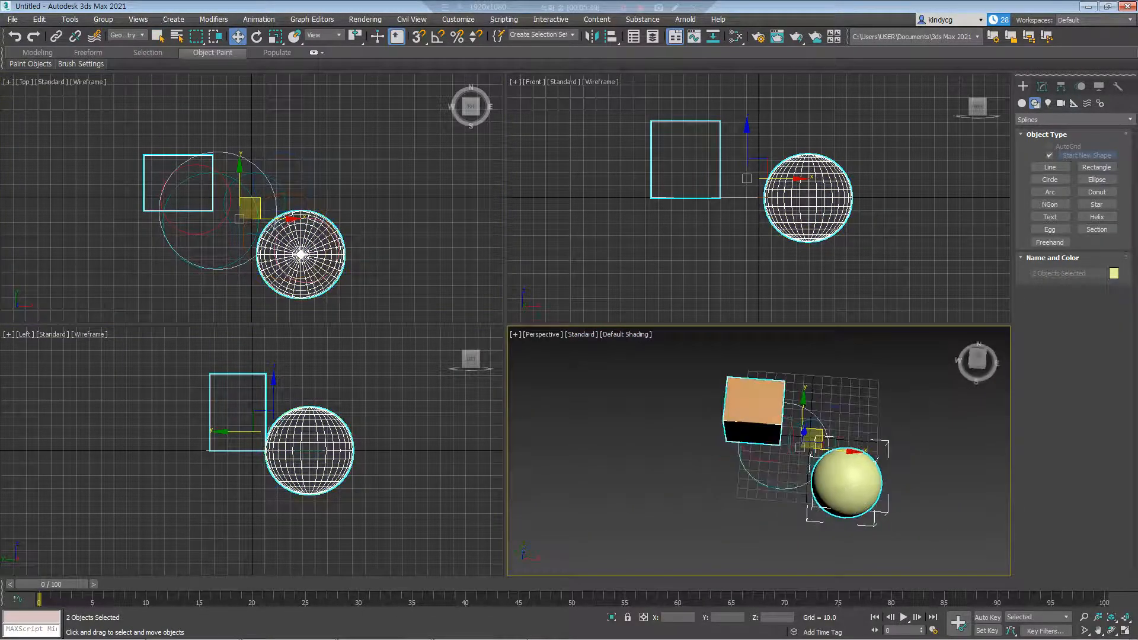
pyautogui.moveTo(814, 440); pyautogui.dragTo(663, 472)
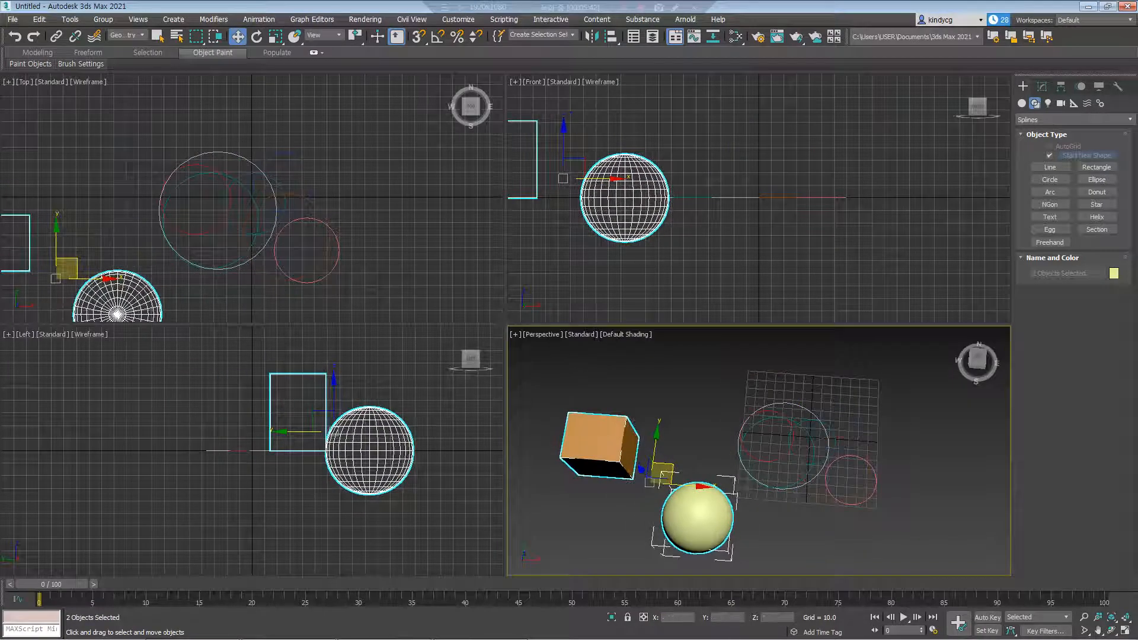
# Set the selection filter to Shapes, region-select all seven circles in the Top viewport and move them slightly along X
pyautogui.click(126, 34)
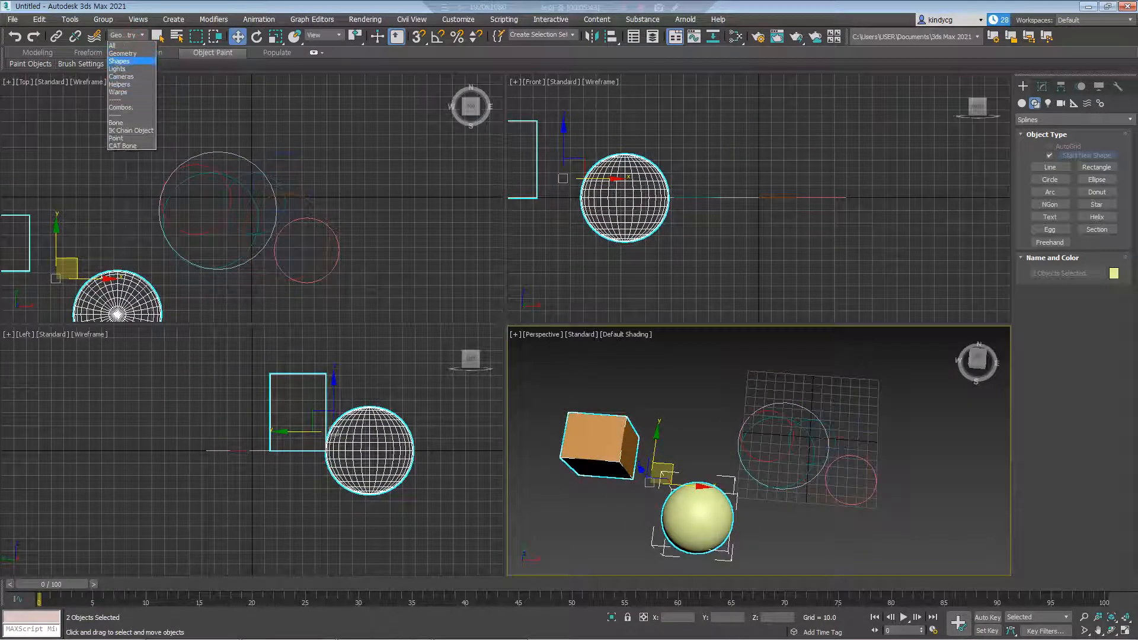
pyautogui.click(118, 61)
pyautogui.moveTo(93, 127); pyautogui.dragTo(99, 111, button='middle')
pyautogui.click(99, 111)
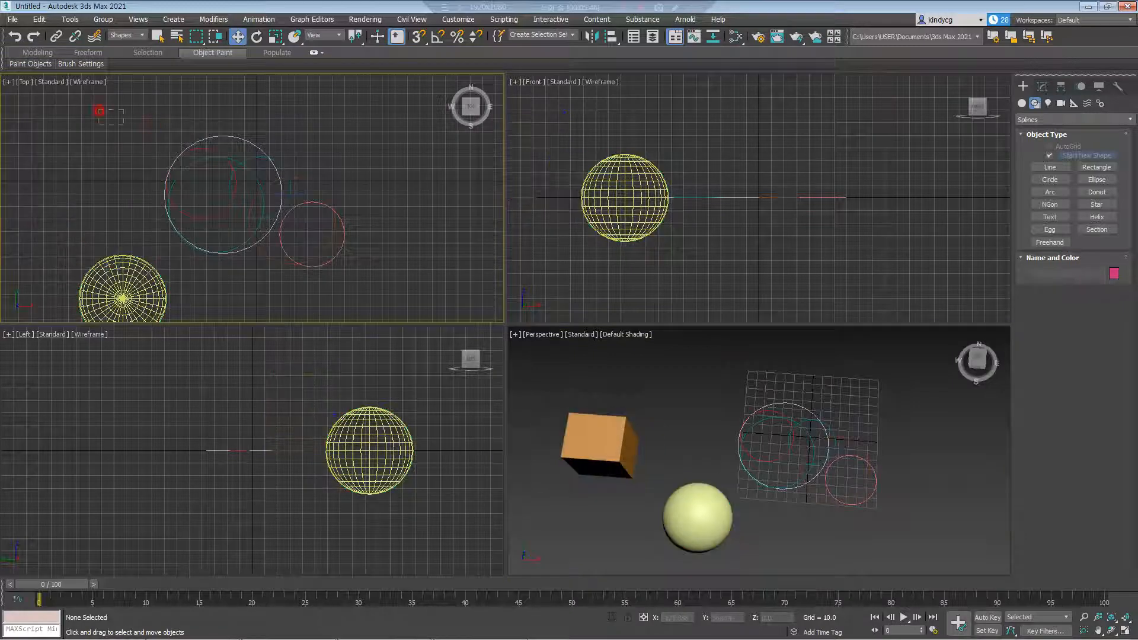
pyautogui.moveTo(386, 307); pyautogui.dragTo(386, 306)
pyautogui.moveTo(269, 185)
pyautogui.mouseDown()
pyautogui.moveTo(247, 208)
pyautogui.moveTo(284, 186)
pyautogui.mouseUp()
# Set the selection filter to All, select the box, the sphere and nearby circles together, and clear the selection
pyautogui.click(126, 35)
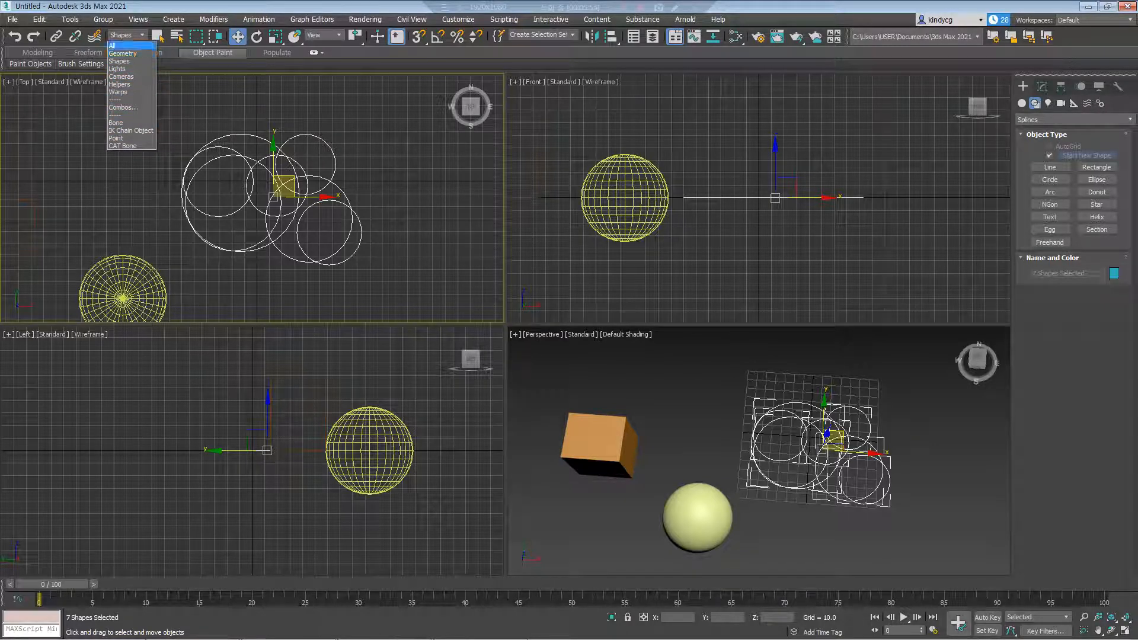
pyautogui.click(118, 45)
pyautogui.scroll(-2, 253, 199)
pyautogui.hotkey('ctrl', 'i')
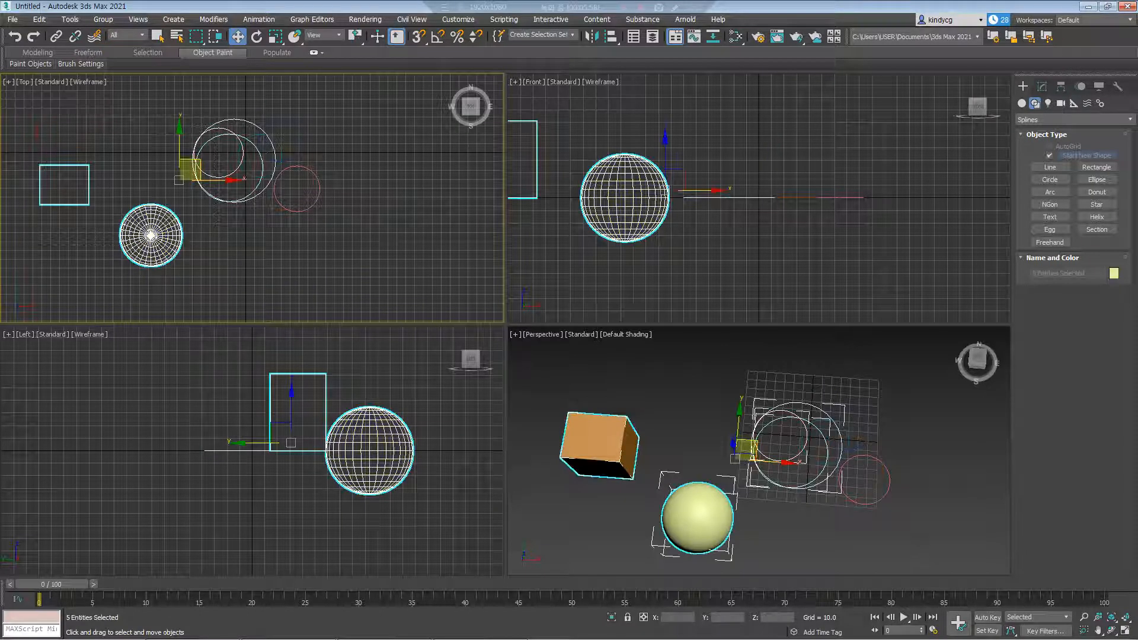
pyautogui.hotkey('ctrl', 'd')
# Activate the Select Object tool and select the small circle inside the largest one in the Top viewport
pyautogui.moveTo(253, 198); pyautogui.dragTo(271, 221, button='middle')
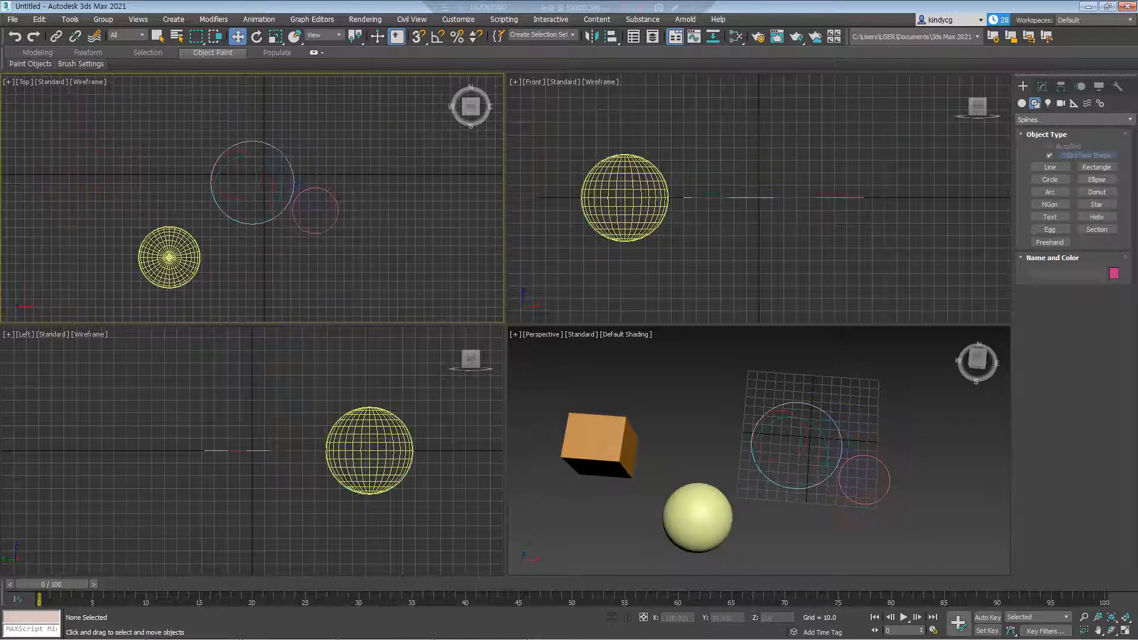
pyautogui.scroll(2, 156, 140)
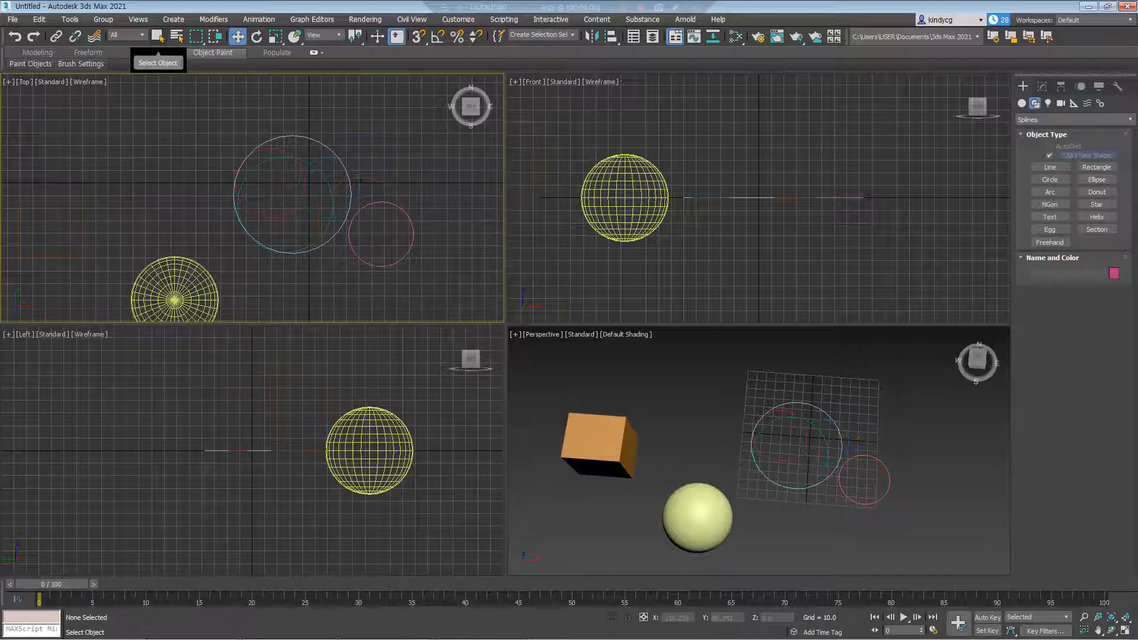
pyautogui.moveTo(192, 185); pyautogui.dragTo(195, 173, button='middle')
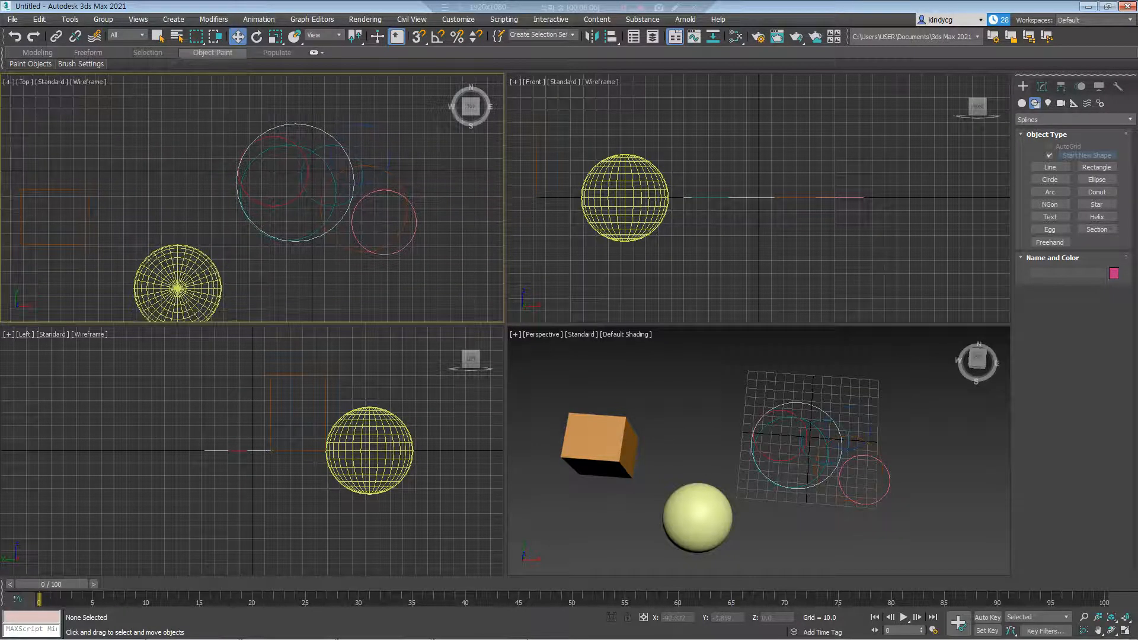
pyautogui.press('q')
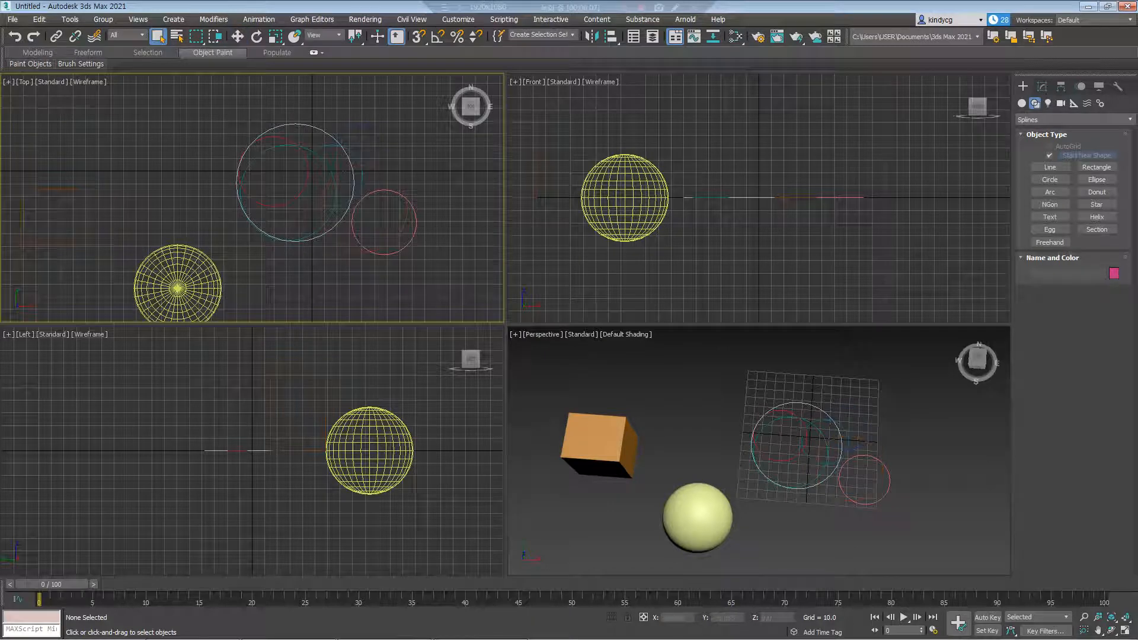
pyautogui.click(239, 178)
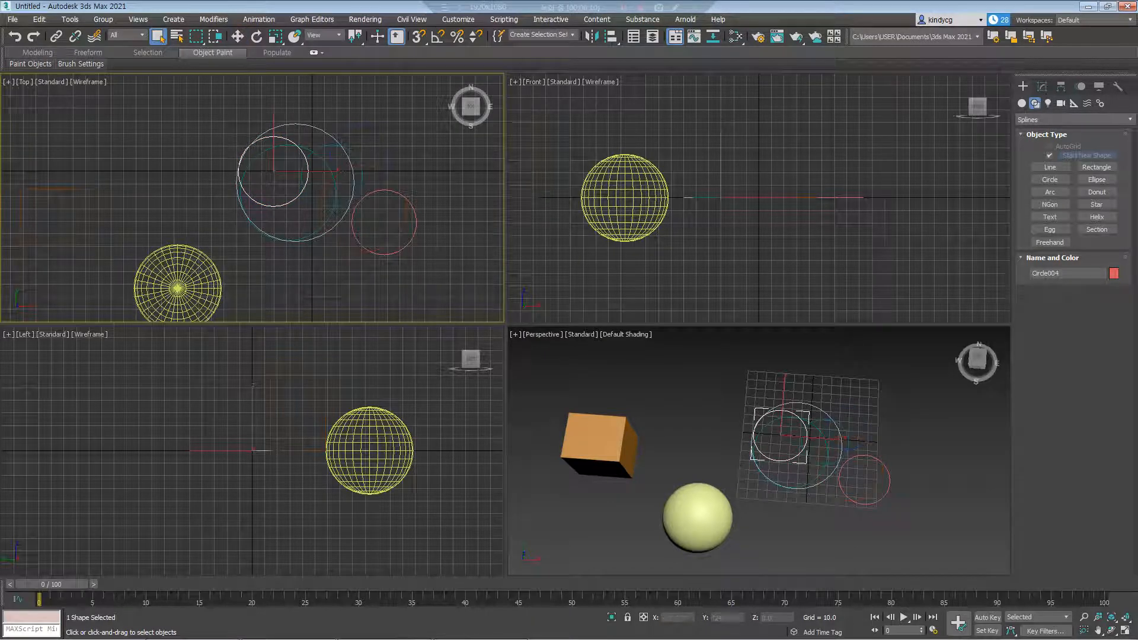
# Select the sphere in the Perspective viewport and convert it to an Editable Poly
pyautogui.keyDown('alt'); pyautogui.moveTo(699, 511); pyautogui.dragTo(705, 470, button='middle'); pyautogui.keyUp('alt')
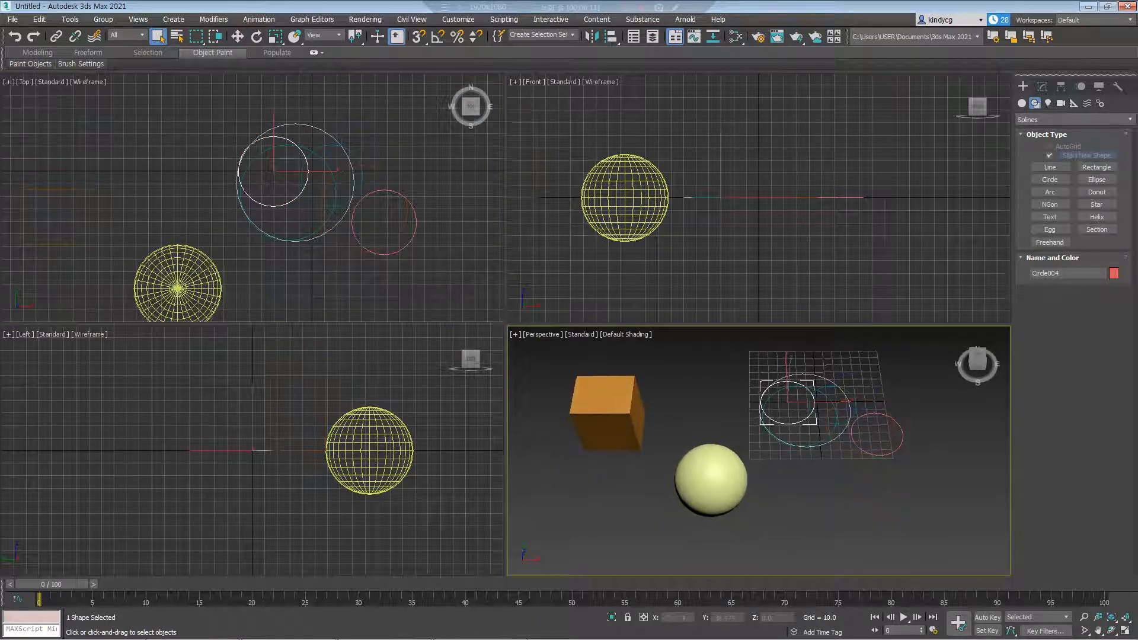
pyautogui.scroll(3, 704, 471)
pyautogui.click(703, 472)
pyautogui.scroll(3, 702, 451)
pyautogui.rightClick(701, 411)
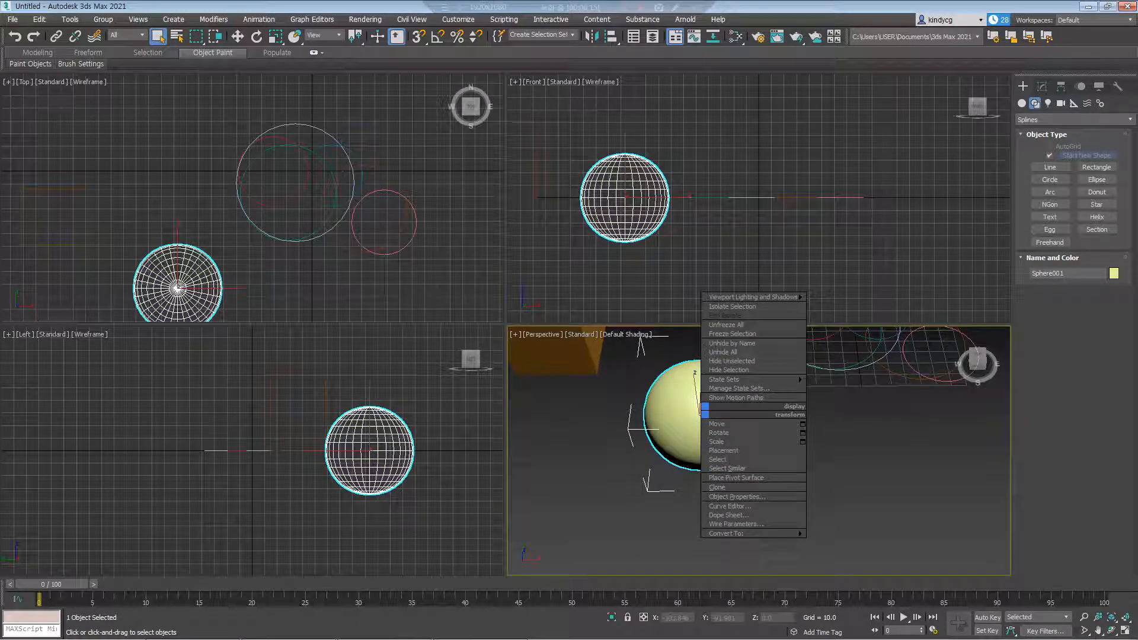
pyautogui.moveTo(771, 534)
pyautogui.click(855, 539)
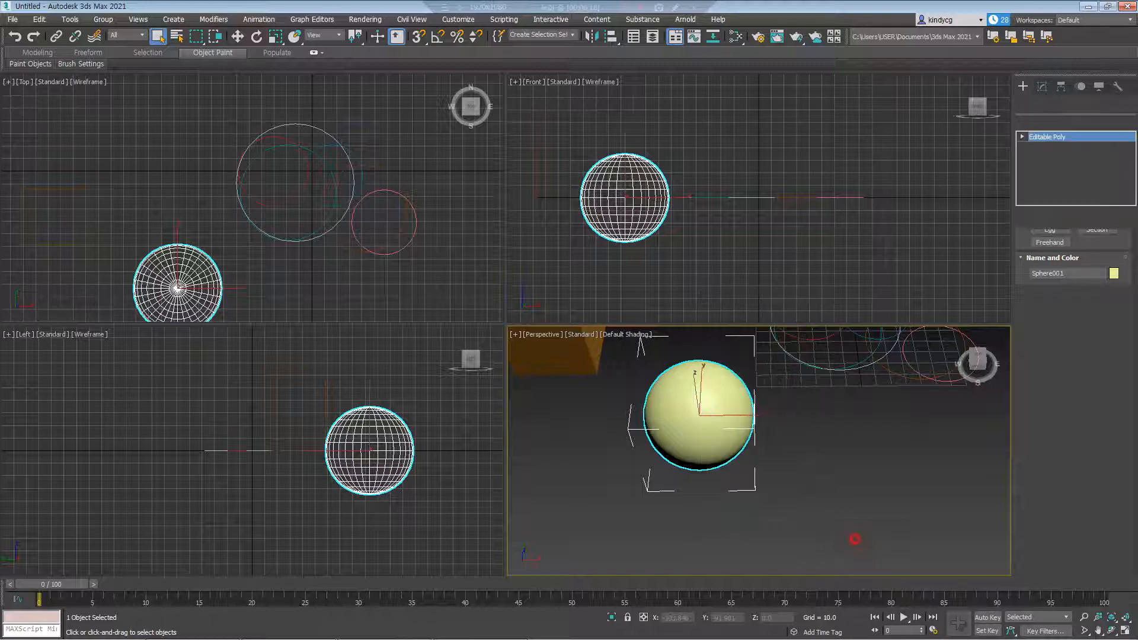
# Enter Vertex sub-object level on the sphere and display its edged faces in the Perspective viewport
pyautogui.moveTo(711, 418); pyautogui.dragTo(704, 442, button='middle')
pyautogui.press('1')
pyautogui.scroll(4, 706, 420)
pyautogui.scroll(4, 700, 451)
pyautogui.press('F4')
# With the Move tool active, select three neighbouring vertices on the upper front of the sphere
pyautogui.press('w')
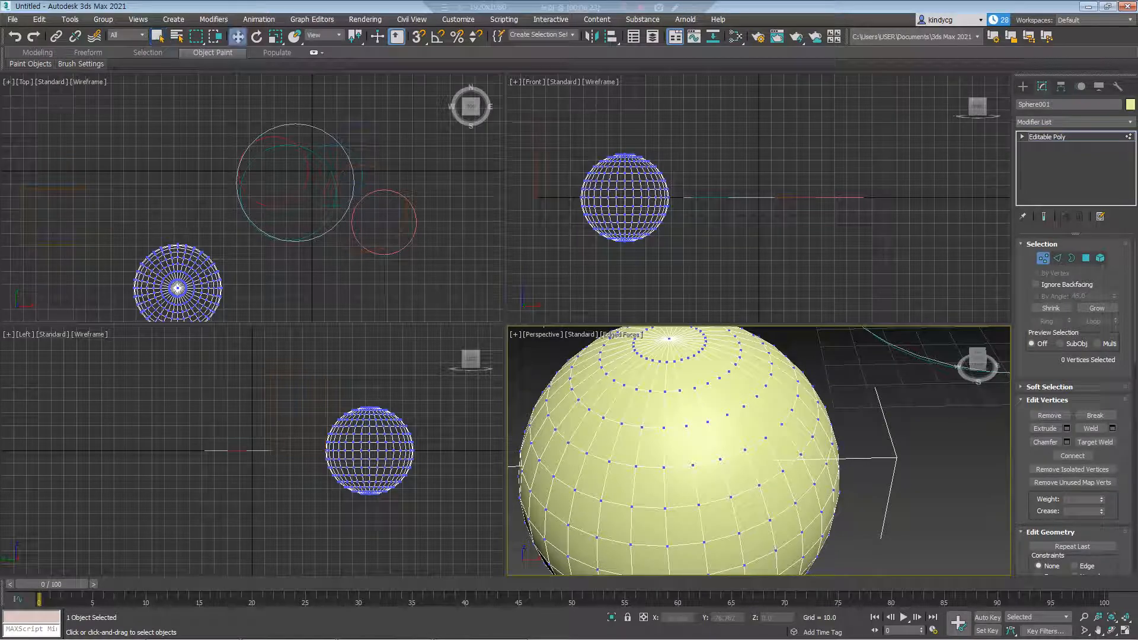
pyautogui.click(687, 426)
pyautogui.keyDown('ctrl'); pyautogui.click(708, 422); pyautogui.keyUp('ctrl')
pyautogui.keyDown('ctrl'); pyautogui.click(666, 391); pyautogui.keyUp('ctrl')
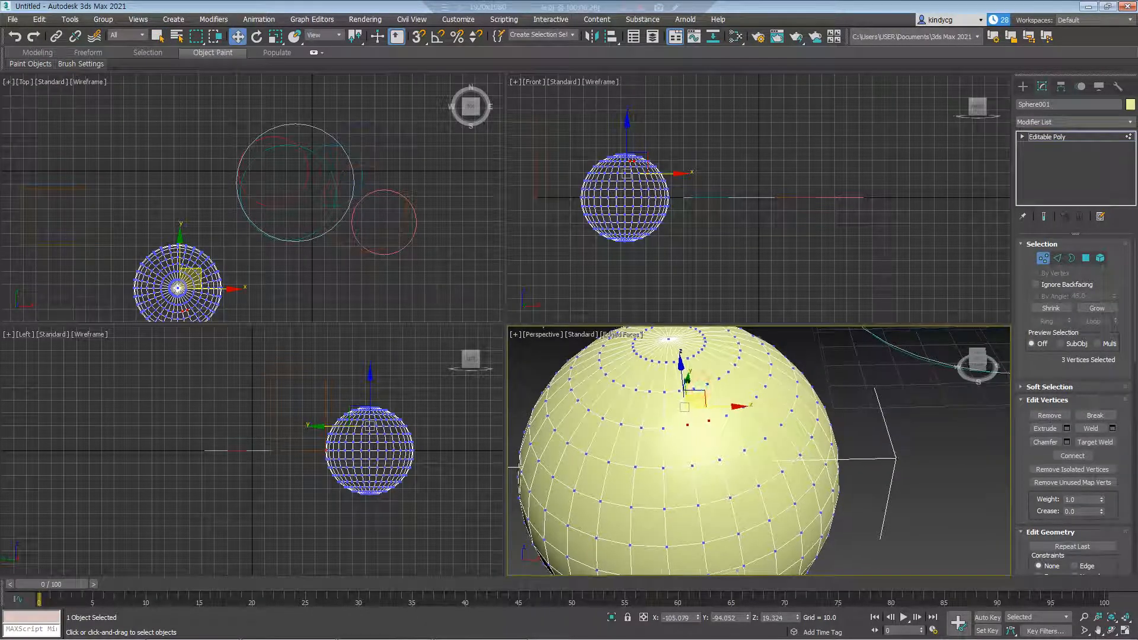
pyautogui.scroll(3, 688, 409)
pyautogui.keyDown('alt'); pyautogui.moveTo(706, 415); pyautogui.dragTo(683, 452, button='middle'); pyautogui.keyUp('alt')
pyautogui.keyDown('alt'); pyautogui.moveTo(683, 452); pyautogui.dragTo(671, 428, button='middle'); pyautogui.keyUp('alt')
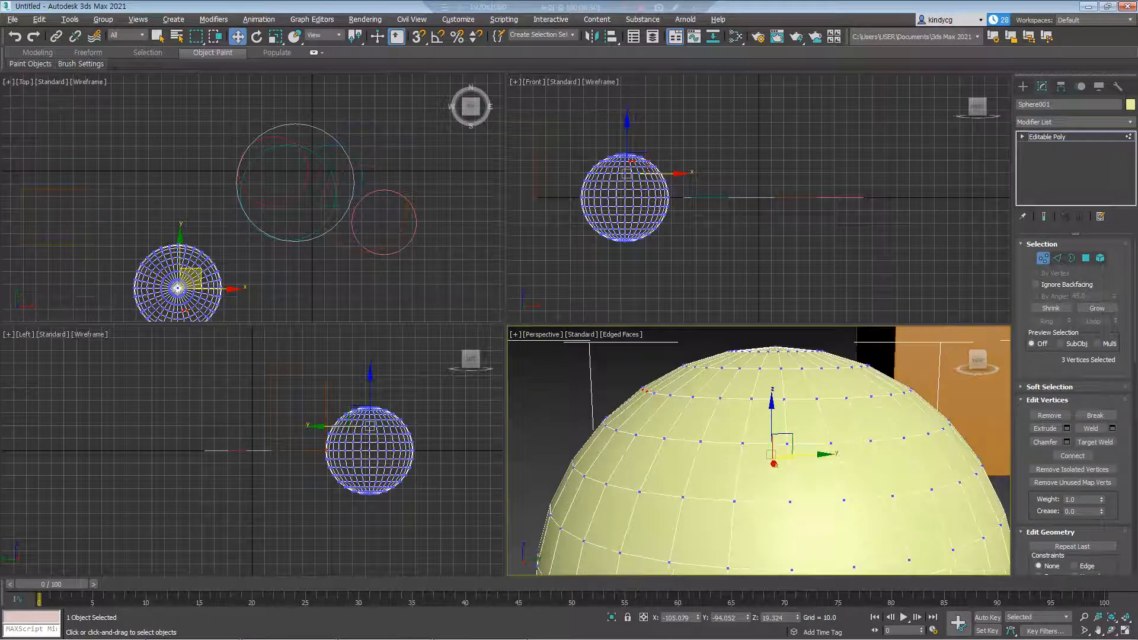
# Try to select another vertex near the sphere's outline with the Move tool active, and undo the resulting changes
pyautogui.click(643, 369)
pyautogui.scroll(3, 644, 374)
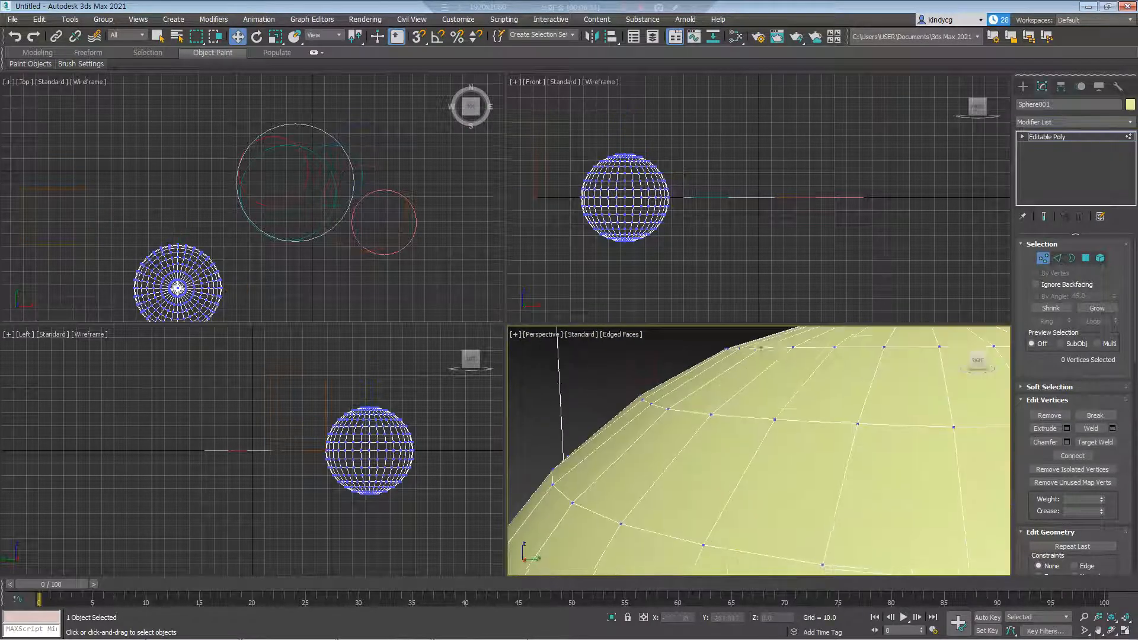
pyautogui.scroll(1, 691, 418)
pyautogui.scroll(-3, 691, 418)
pyautogui.scroll(1, 691, 418)
pyautogui.hotkey('ctrl', 'z')
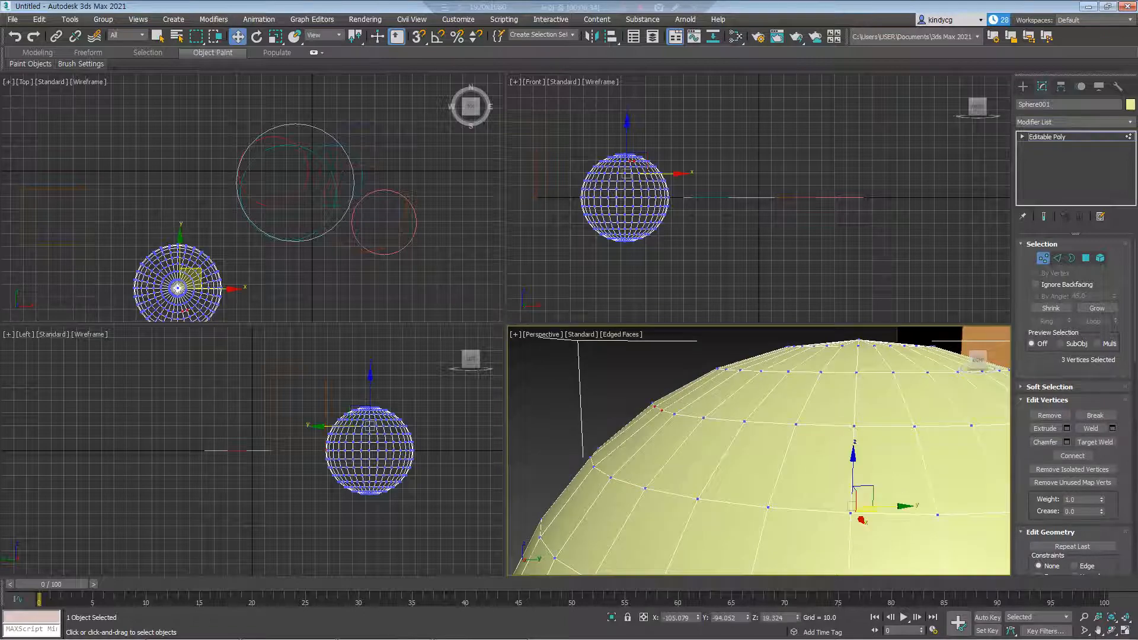
pyautogui.moveTo(864, 506); pyautogui.dragTo(863, 505)
pyautogui.hotkey('ctrl', 'z')
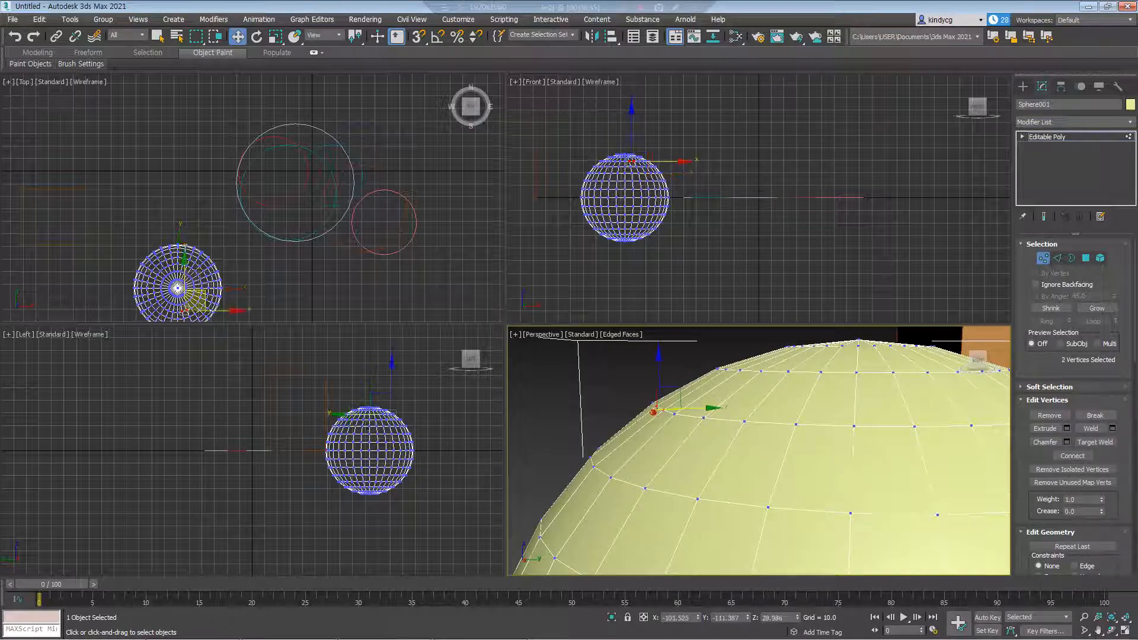
pyautogui.hotkey('ctrl', 'z')
# Maximize the Perspective viewport and, using the Select Object tool, add two vertices from the ring above to the selection
pyautogui.keyDown('alt'); pyautogui.moveTo(700, 439); pyautogui.dragTo(824, 475, button='middle'); pyautogui.keyUp('alt')
pyautogui.scroll(-3, 741, 454)
pyautogui.hotkey('alt', 'w')
pyautogui.scroll(-3, 824, 462)
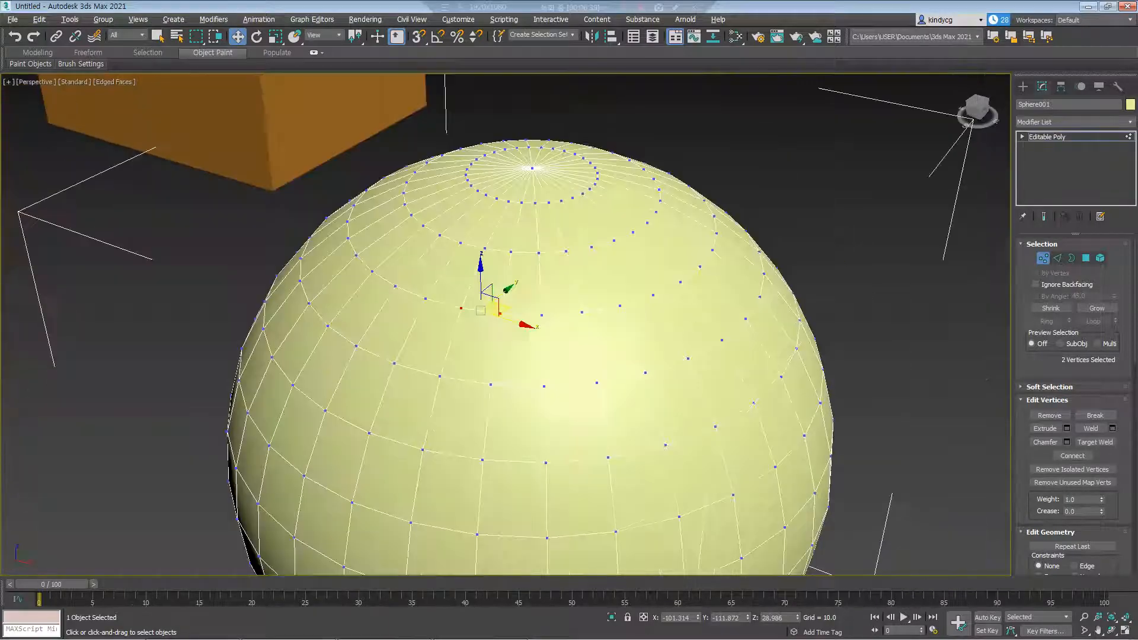
pyautogui.press('q')
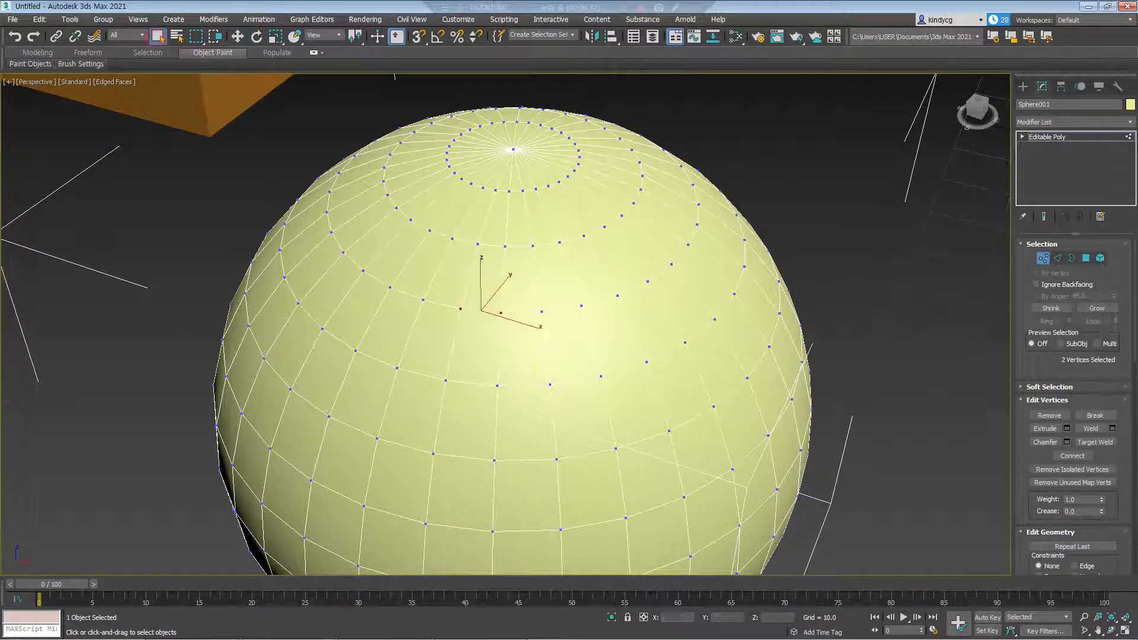
pyautogui.moveTo(510, 314); pyautogui.dragTo(515, 351, button='middle')
pyautogui.keyDown('ctrl'); pyautogui.click(511, 284); pyautogui.keyUp('ctrl')
pyautogui.keyDown('ctrl'); pyautogui.click(483, 281); pyautogui.keyUp('ctrl')
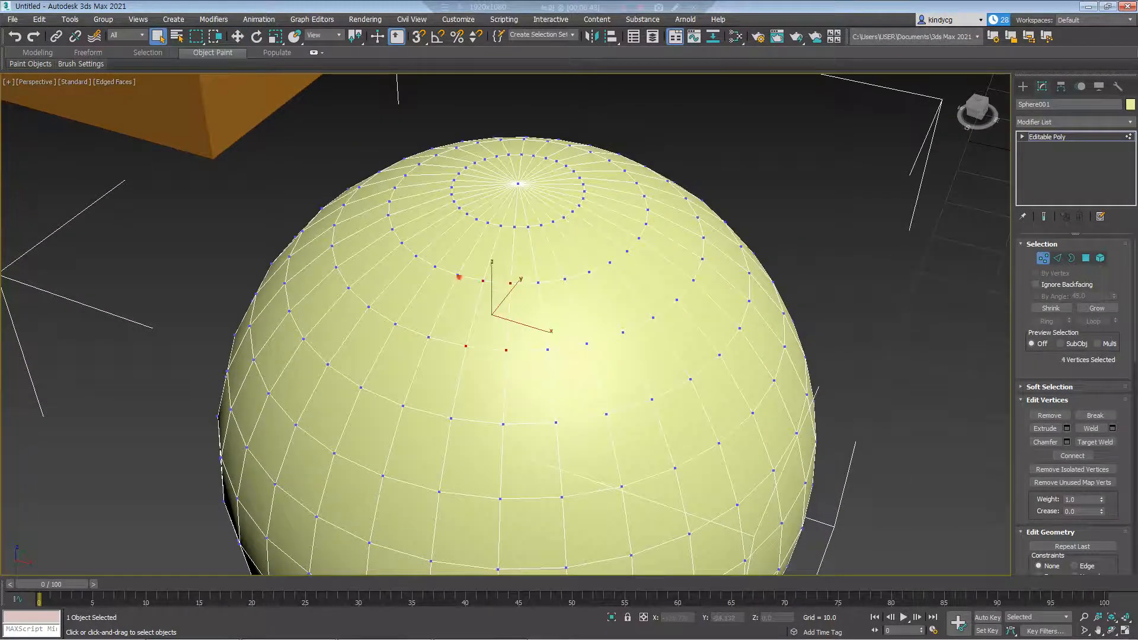
# Add more vertices along the same two rings of the sphere until 12 vertices are selected
pyautogui.keyDown('ctrl'); pyautogui.click(457, 275); pyautogui.keyUp('ctrl')
pyautogui.keyDown('ctrl'); pyautogui.click(538, 283); pyautogui.keyUp('ctrl')
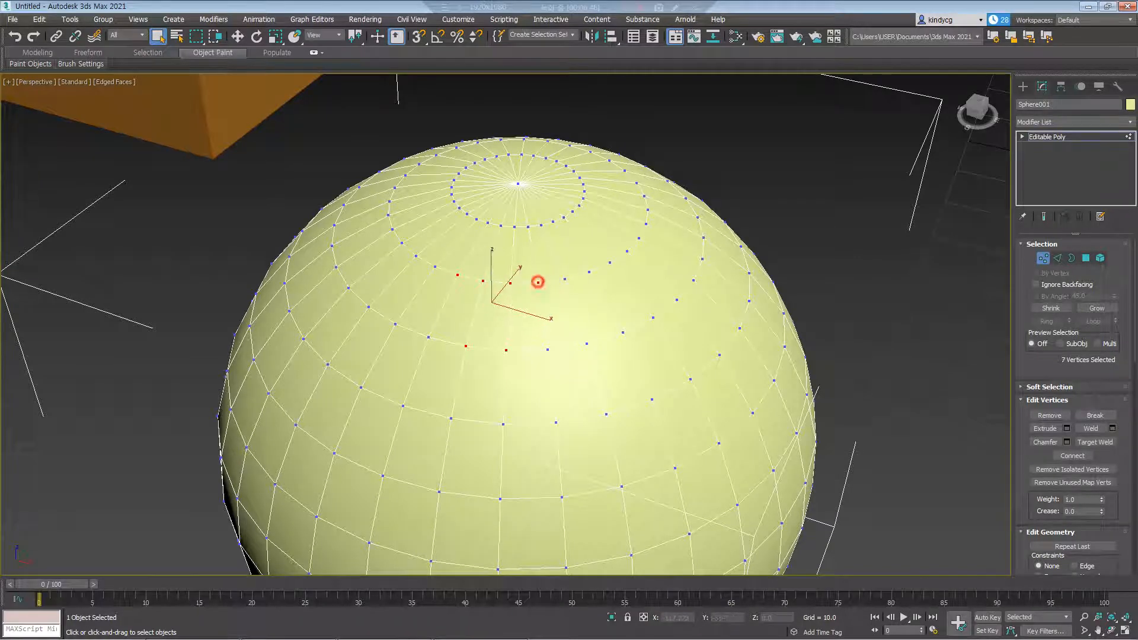
pyautogui.keyDown('ctrl'); pyautogui.click(566, 280); pyautogui.keyUp('ctrl')
pyautogui.keyDown('ctrl'); pyautogui.click(436, 267); pyautogui.keyUp('ctrl')
pyautogui.keyDown('ctrl'); pyautogui.click(417, 256); pyautogui.keyUp('ctrl')
pyautogui.keyDown('ctrl'); pyautogui.click(396, 325); pyautogui.keyUp('ctrl')
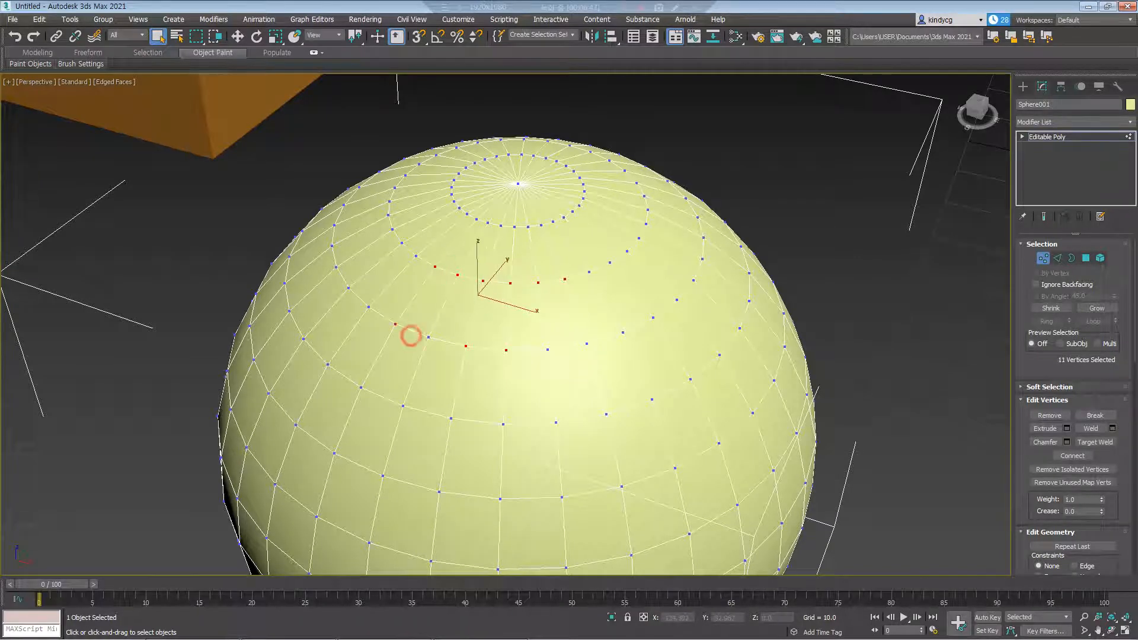
pyautogui.keyDown('ctrl'); pyautogui.click(429, 337); pyautogui.keyUp('ctrl')
# Examine the selected vertices from the side with the Move gizmo displayed, and return to the Select Object tool
pyautogui.keyDown('alt'); pyautogui.moveTo(428, 342); pyautogui.dragTo(336, 295, button='middle'); pyautogui.keyUp('alt')
pyautogui.press('w')
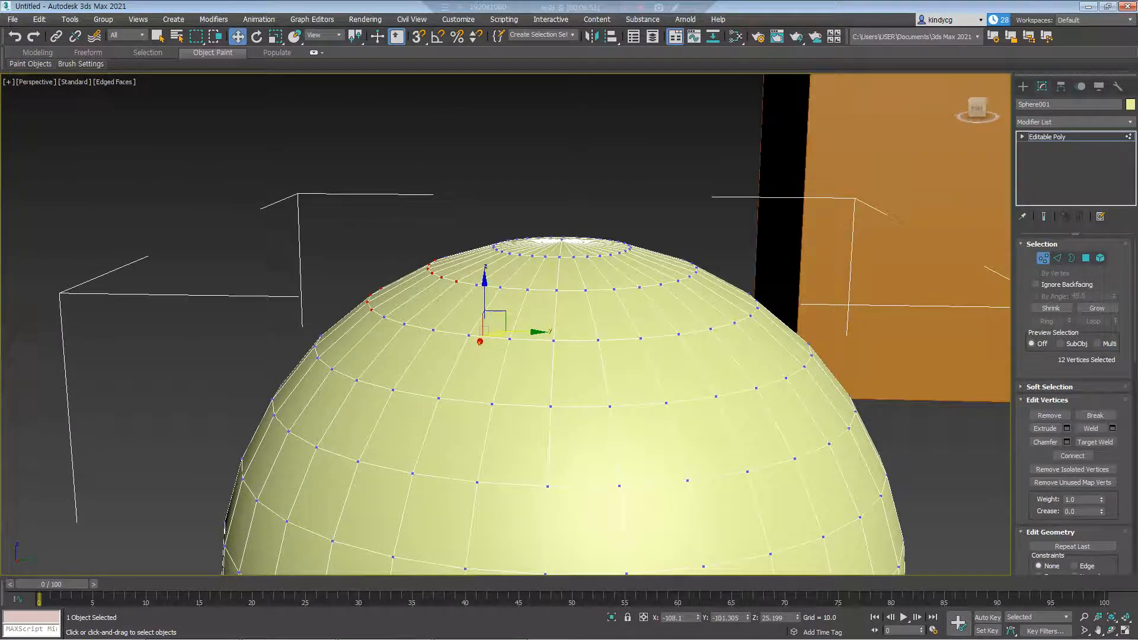
pyautogui.moveTo(335, 295)
pyautogui.keyDown('alt'); pyautogui.mouseDown(button='middle')
pyautogui.moveTo(332, 308)
pyautogui.moveTo(324, 276)
pyautogui.mouseUp(button='middle'); pyautogui.keyUp('alt')
pyautogui.press('q')
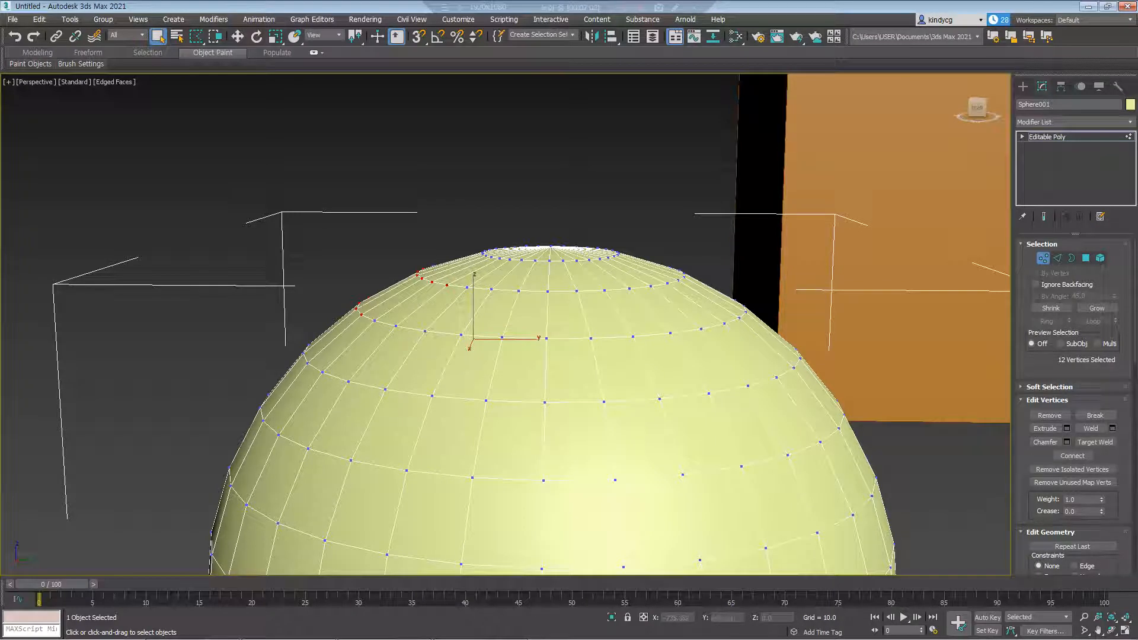
# Using a rectangular selection region, select the vertices of the sphere's top rings until 110 vertices are selected
pyautogui.click(197, 40)
pyautogui.click(197, 37)
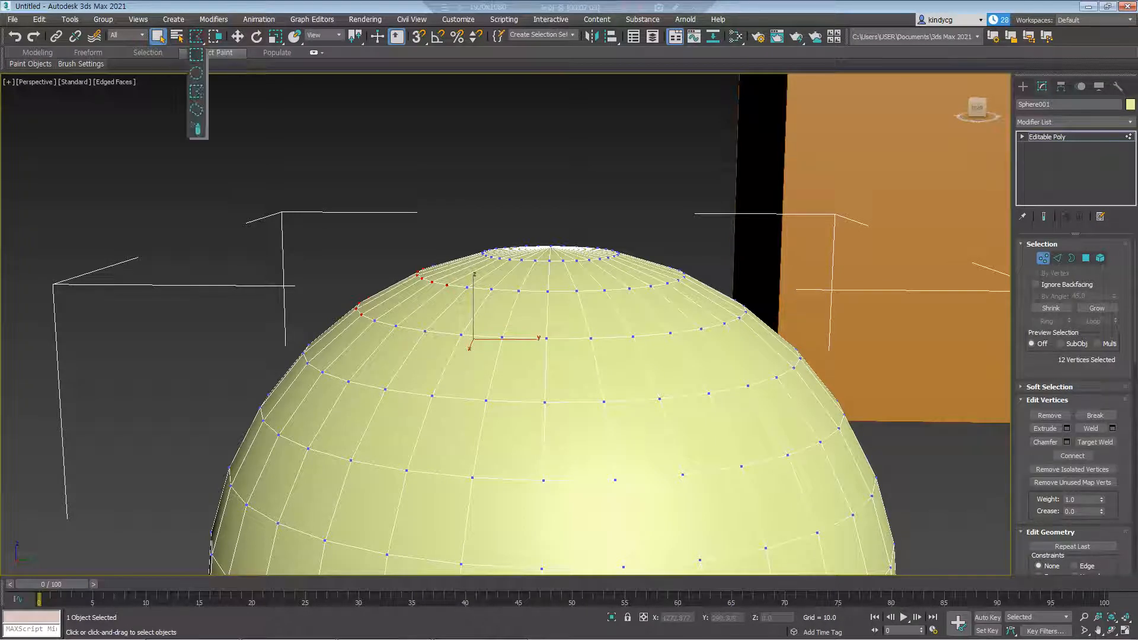
pyautogui.click(197, 129)
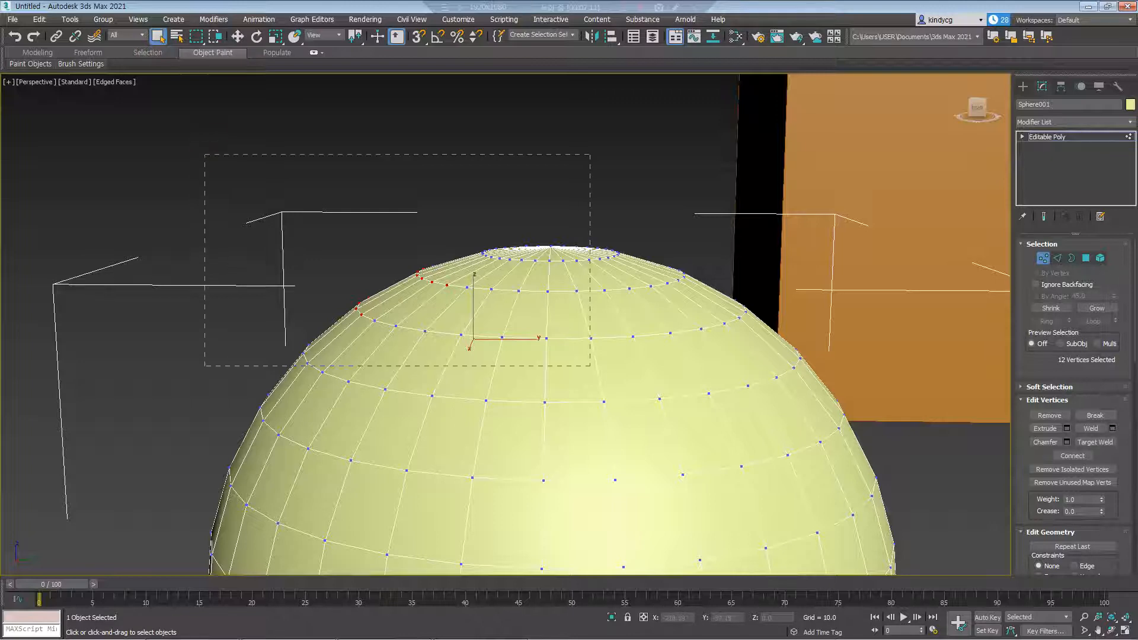
pyautogui.moveTo(590, 366); pyautogui.dragTo(592, 366)
pyautogui.moveTo(592, 366); pyautogui.dragTo(490, 340, button='middle')
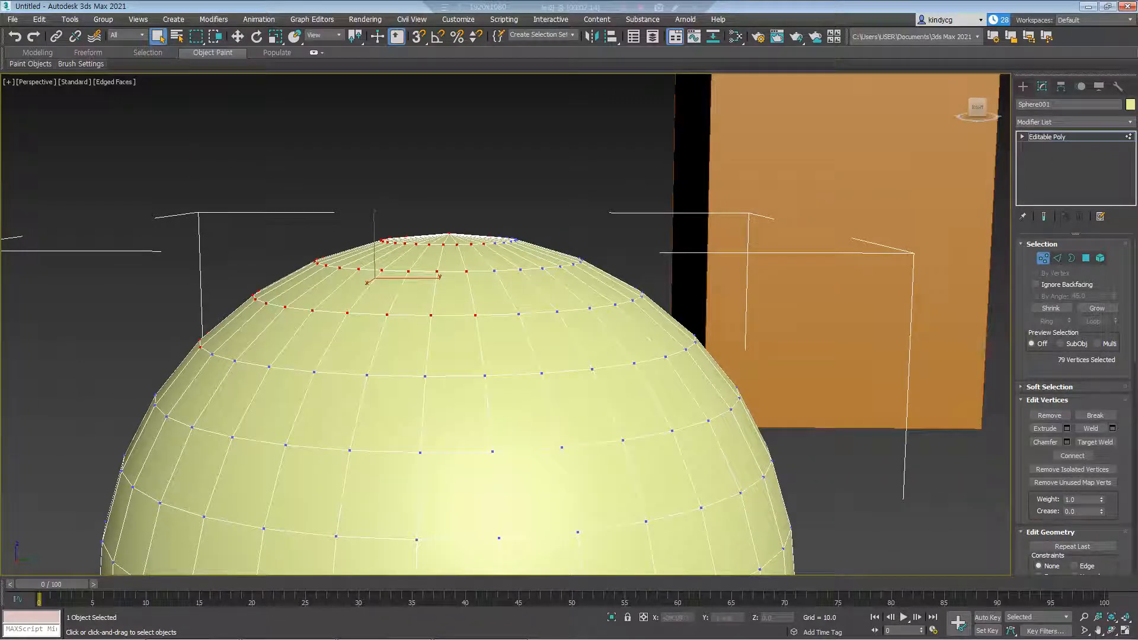
pyautogui.moveTo(500, 328); pyautogui.dragTo(217, 154)
pyautogui.moveTo(602, 335); pyautogui.dragTo(659, 327)
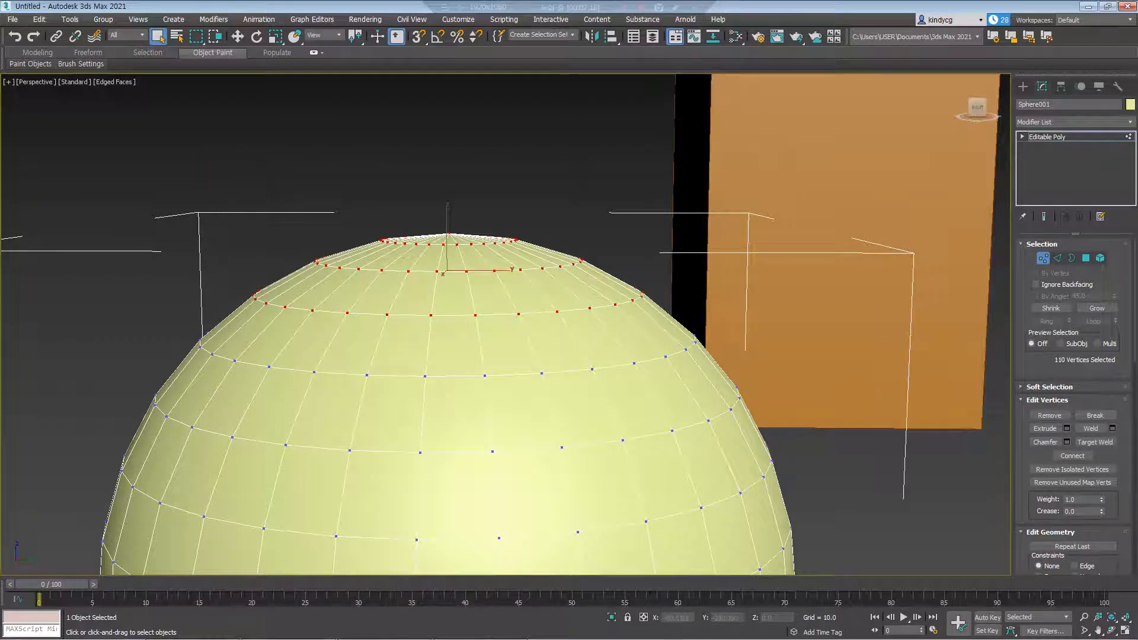
pyautogui.scroll(-6, 368, 154)
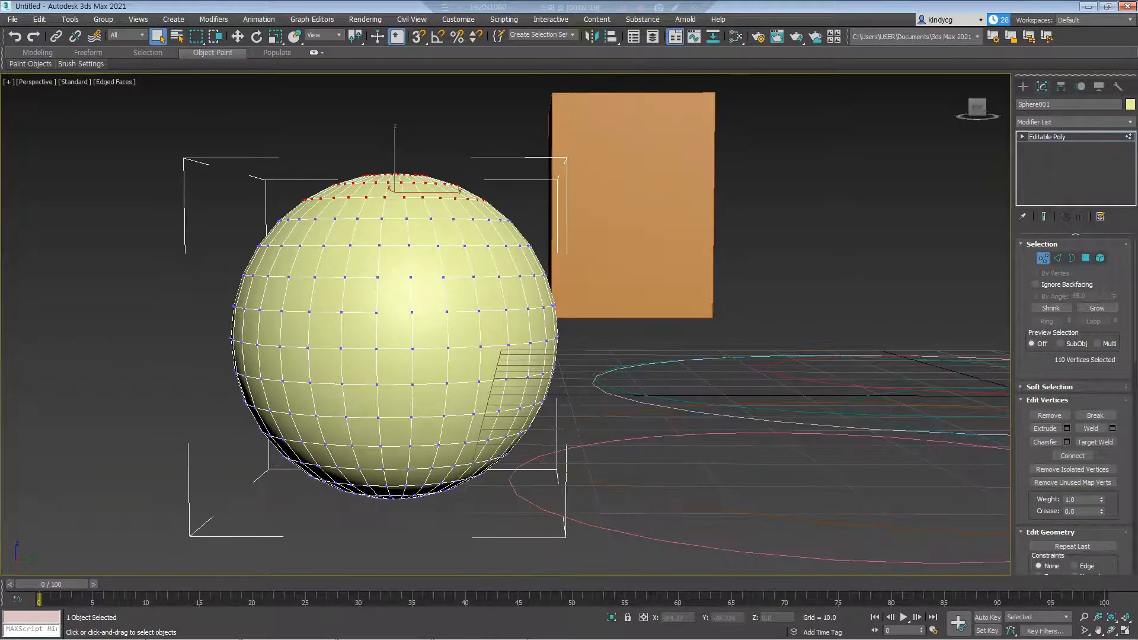
# Set the selection region to circular, switch the viewport to wireframe, and select one full vertex ring on the sphere's upper half
pyautogui.click(196, 36)
pyautogui.click(196, 110)
pyautogui.moveTo(197, 37); pyautogui.dragTo(196, 74)
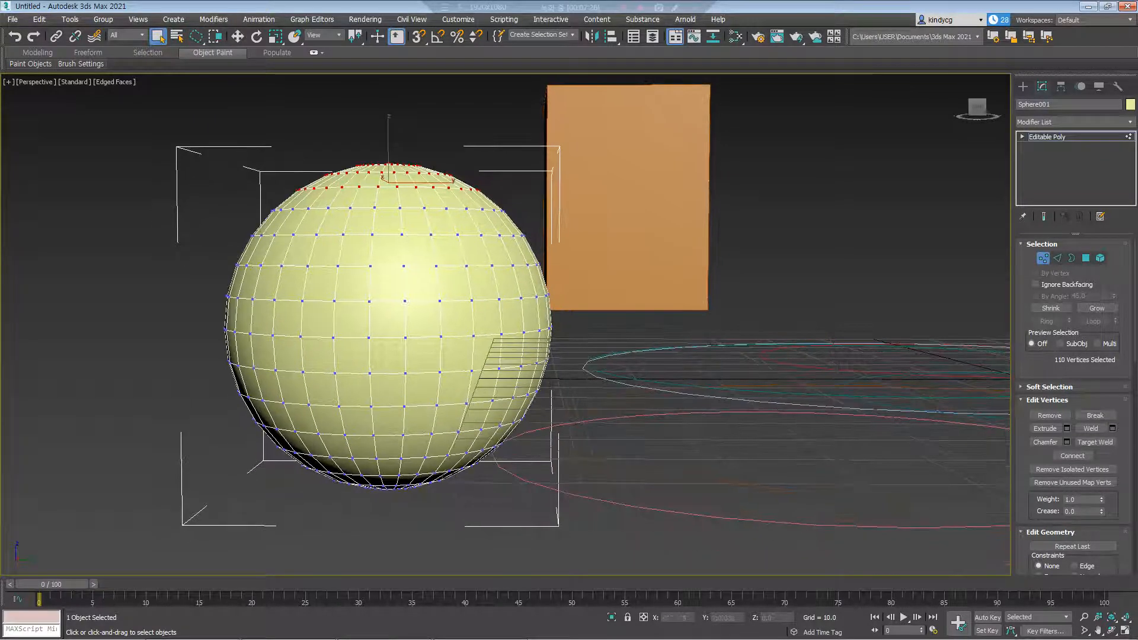
pyautogui.press('F3')
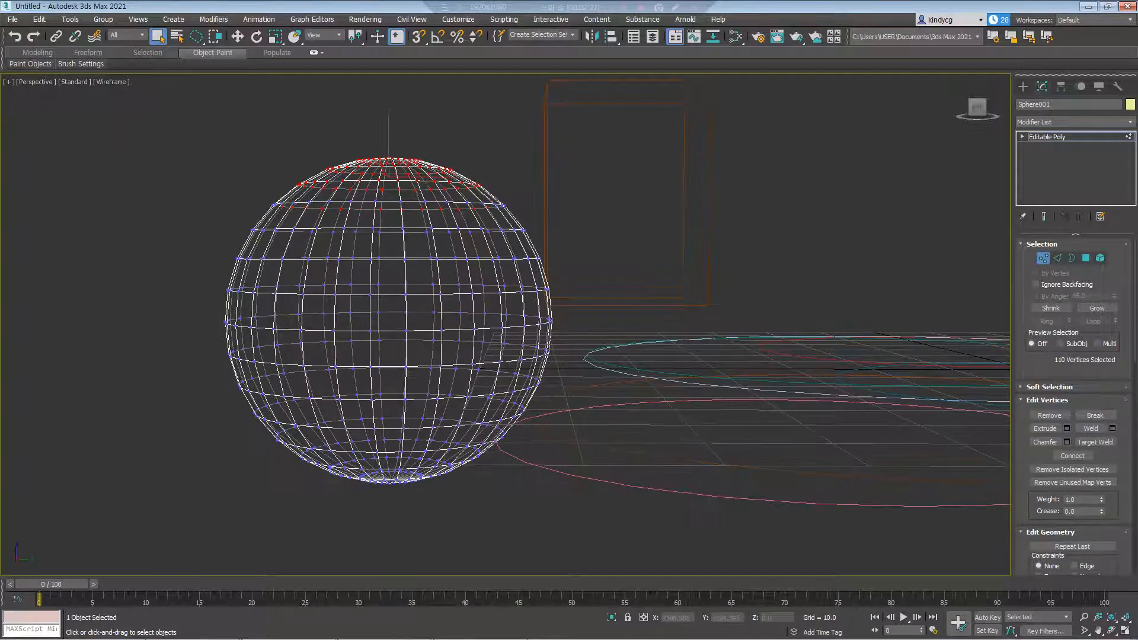
pyautogui.moveTo(208, 245)
pyautogui.mouseDown()
pyautogui.moveTo(487, 246)
pyautogui.moveTo(560, 270)
pyautogui.moveTo(222, 271)
pyautogui.moveTo(184, 255)
pyautogui.mouseUp()
pyautogui.keyDown('alt'); pyautogui.moveTo(184, 255); pyautogui.dragTo(275, 291, button='middle'); pyautogui.keyUp('alt')
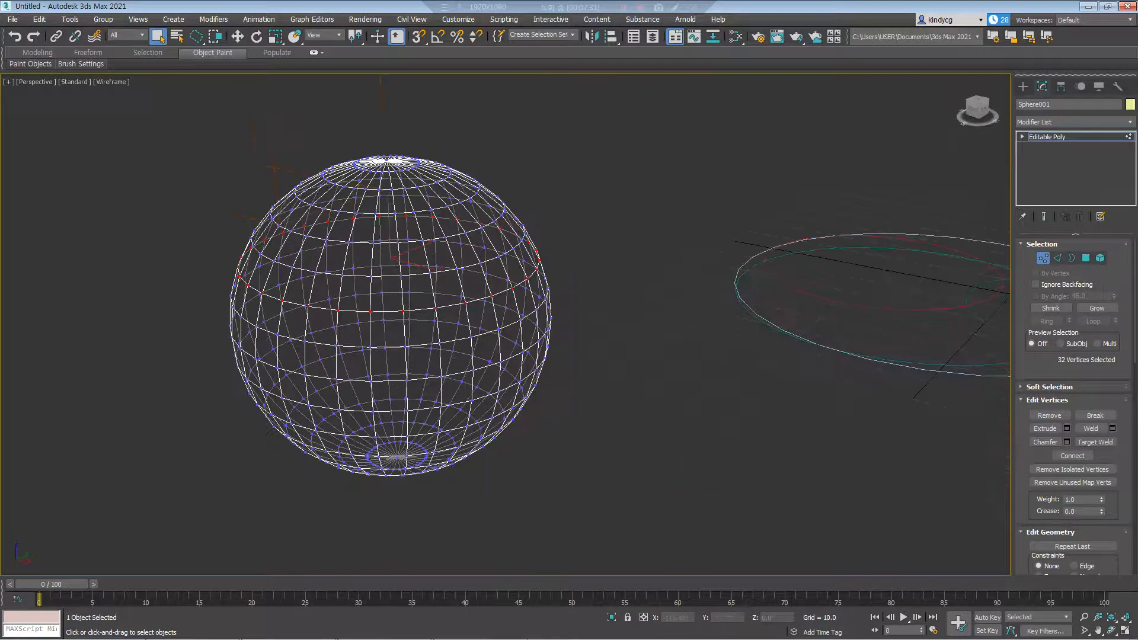
# Set the selection region back to rectangular, select the vertex ring just above the sphere's equator, and clear the vertex selection
pyautogui.moveTo(196, 36); pyautogui.dragTo(196, 54)
pyautogui.keyDown('alt'); pyautogui.moveTo(332, 291); pyautogui.dragTo(225, 234, button='middle'); pyautogui.keyUp('alt')
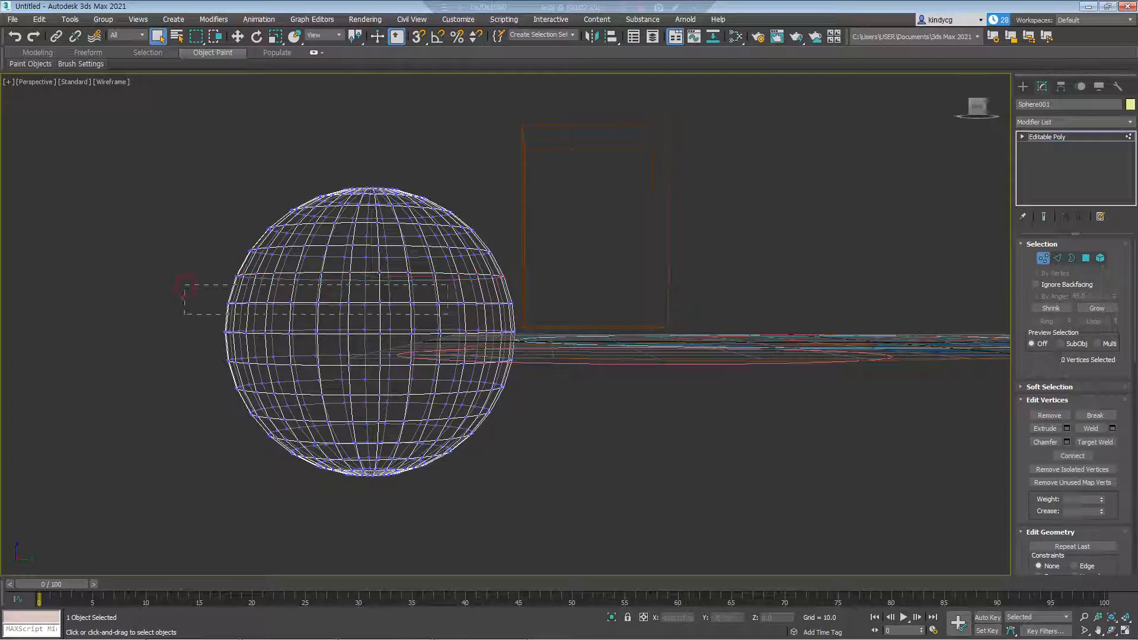
pyautogui.moveTo(454, 314); pyautogui.dragTo(562, 314)
pyautogui.keyDown('alt'); pyautogui.moveTo(562, 315); pyautogui.dragTo(587, 347, button='middle'); pyautogui.keyUp('alt')
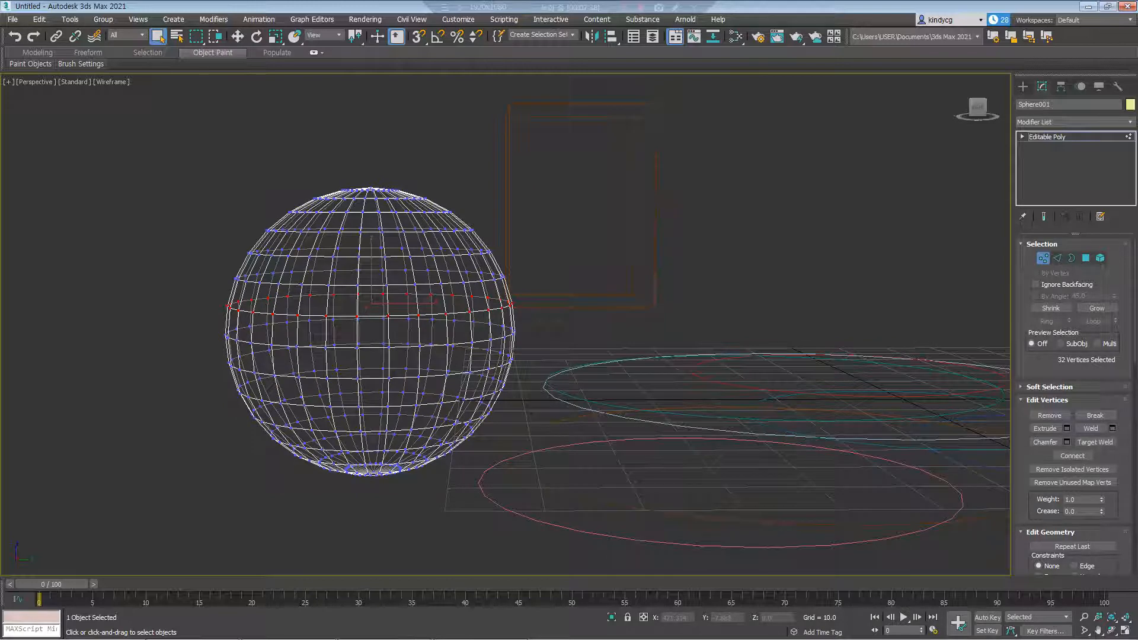
pyautogui.moveTo(196, 36)
pyautogui.mouseDown()
pyautogui.moveTo(197, 128)
pyautogui.moveTo(196, 54)
pyautogui.mouseUp()
pyautogui.click(198, 221)
pyautogui.scroll(5, 198, 221)
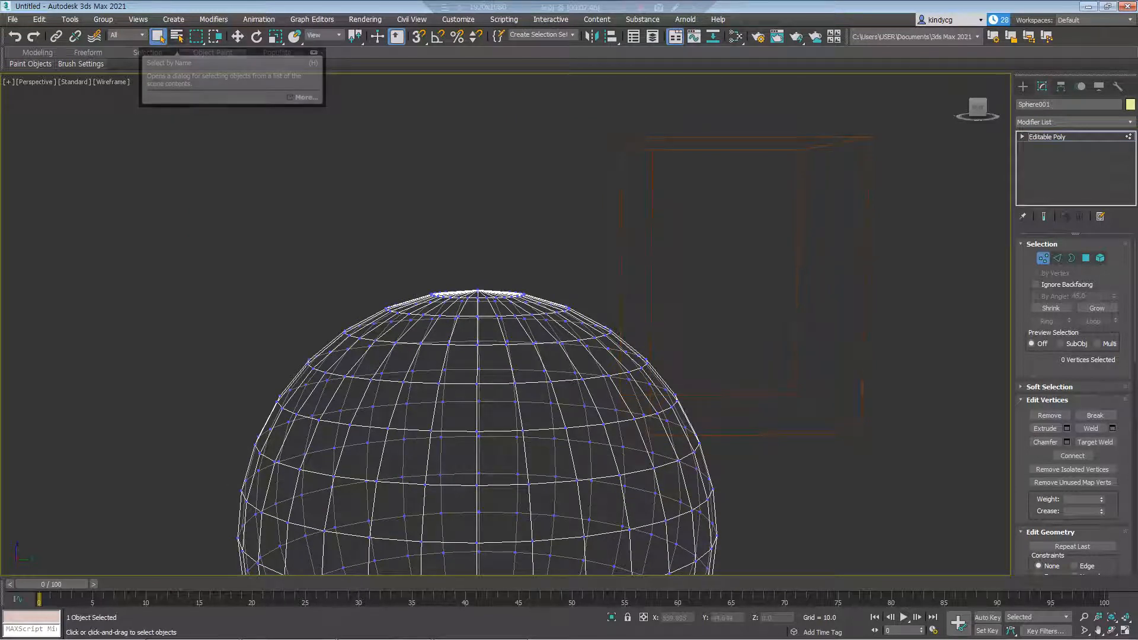
# Use Select by Name to select Circle005 from the scene objects
pyautogui.click(177, 36)
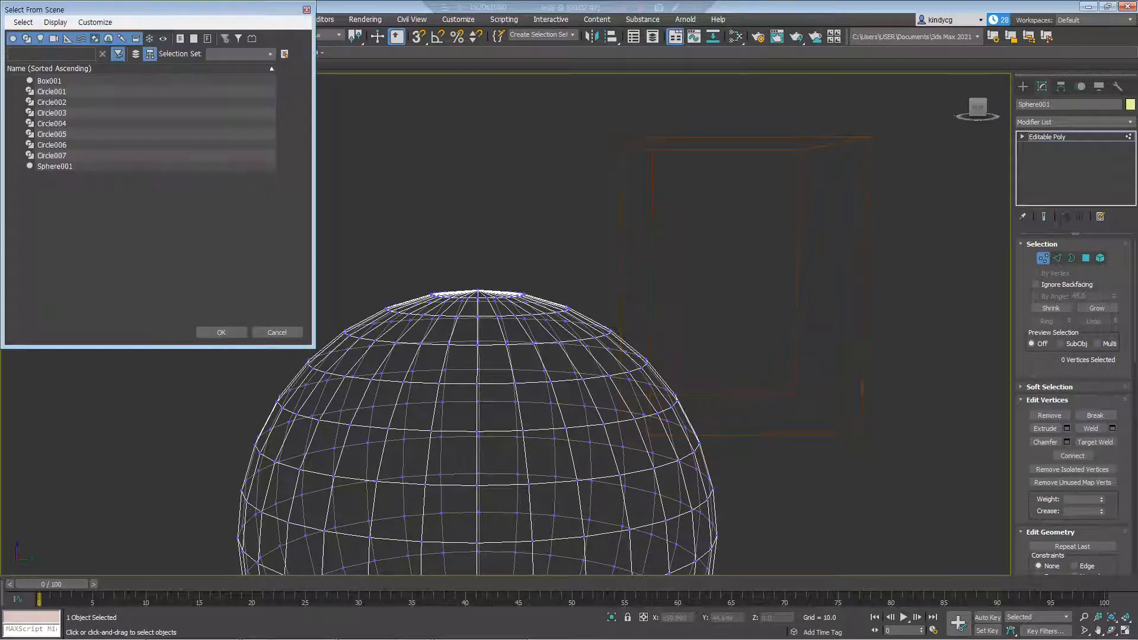
pyautogui.click(49, 81)
pyautogui.click(51, 112)
pyautogui.click(52, 102)
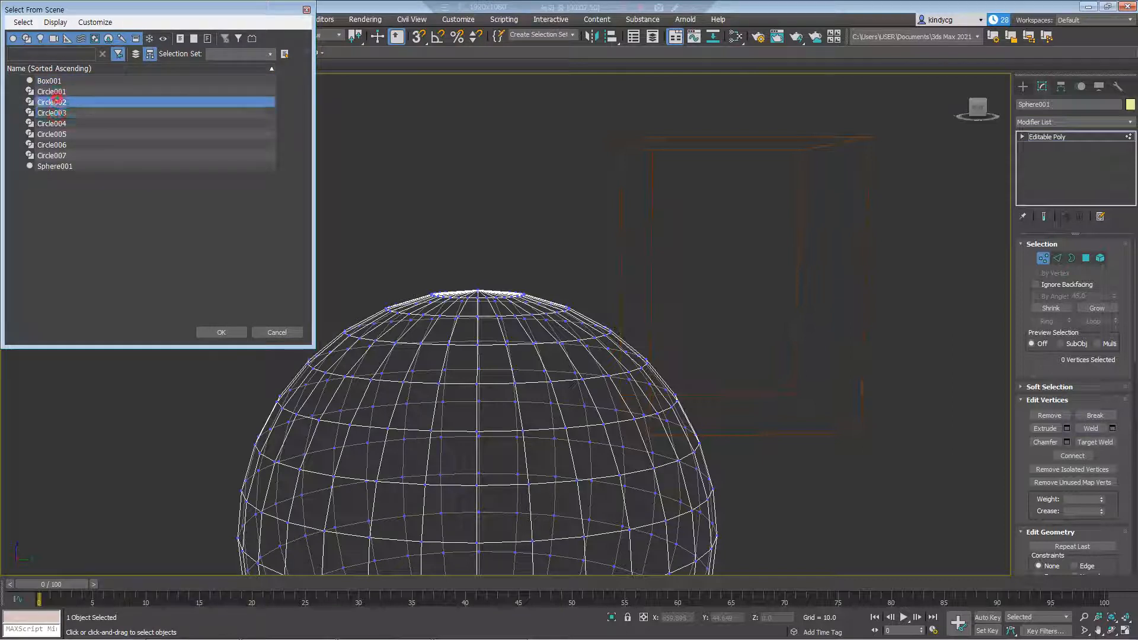
pyautogui.click(53, 91)
pyautogui.click(59, 134)
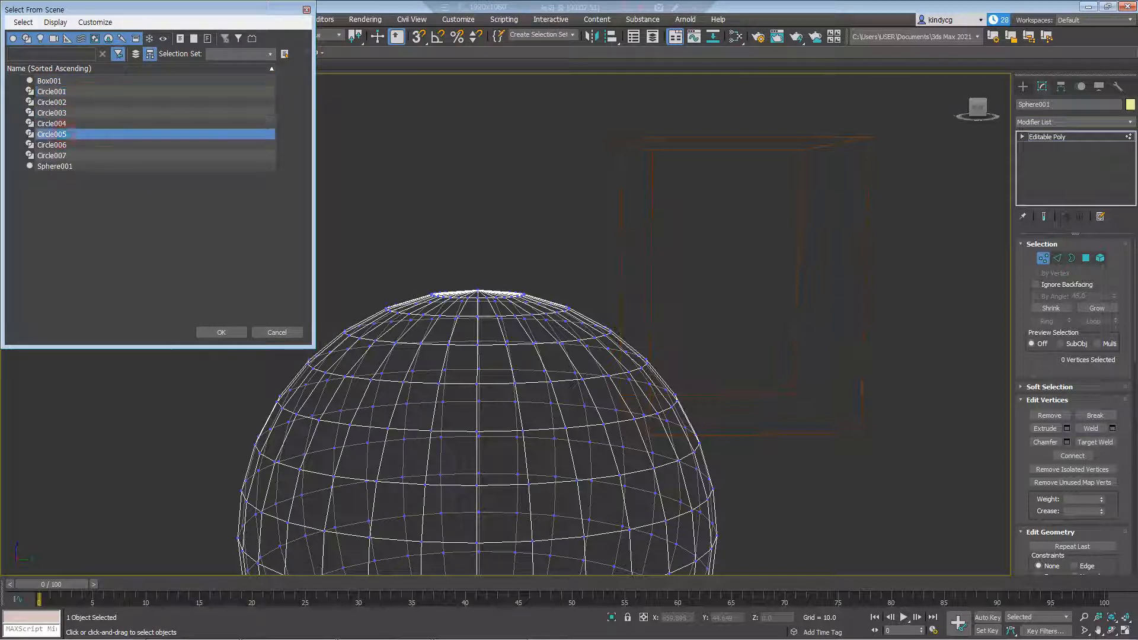
pyautogui.click(221, 332)
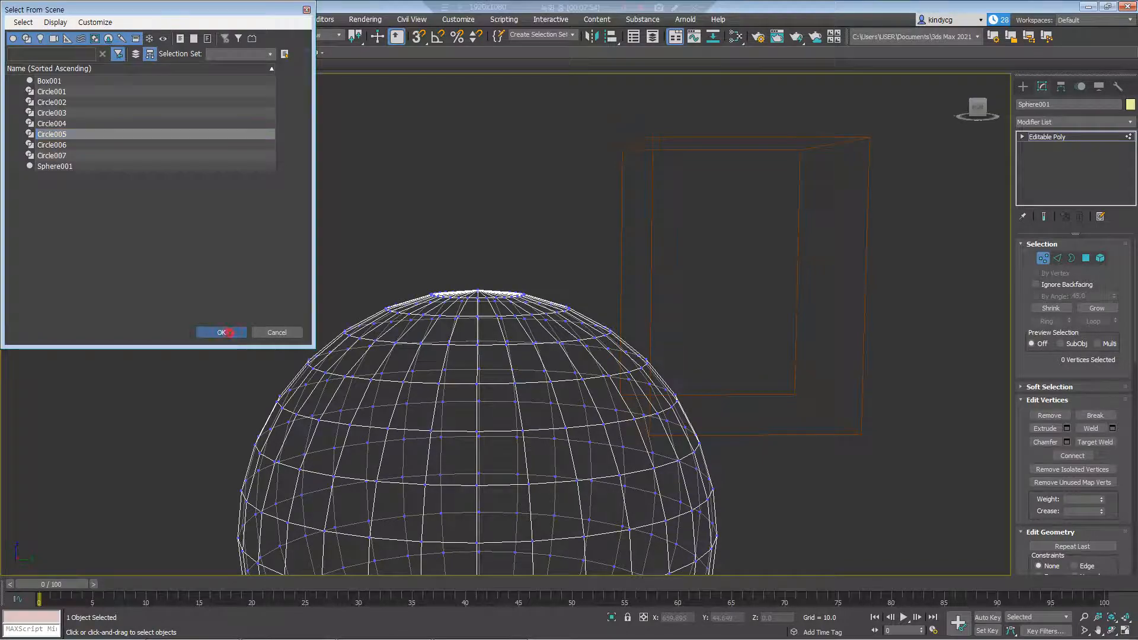
# Move Circle005 across the ground plane, away from the overlapping circles
pyautogui.scroll(-3, 570, 356)
pyautogui.scroll(-4, 516, 332)
pyautogui.keyDown('alt'); pyautogui.moveTo(516, 285); pyautogui.dragTo(510, 371, button='middle'); pyautogui.keyUp('alt')
pyautogui.scroll(4, 510, 371)
pyautogui.press('w')
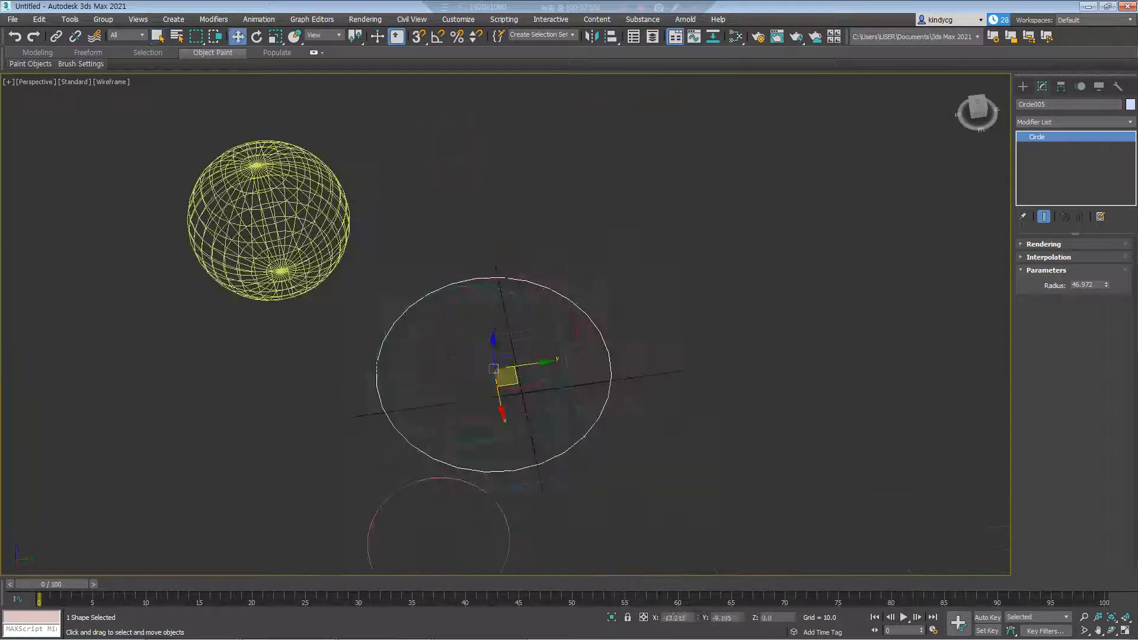
pyautogui.moveTo(507, 376); pyautogui.dragTo(649, 179)
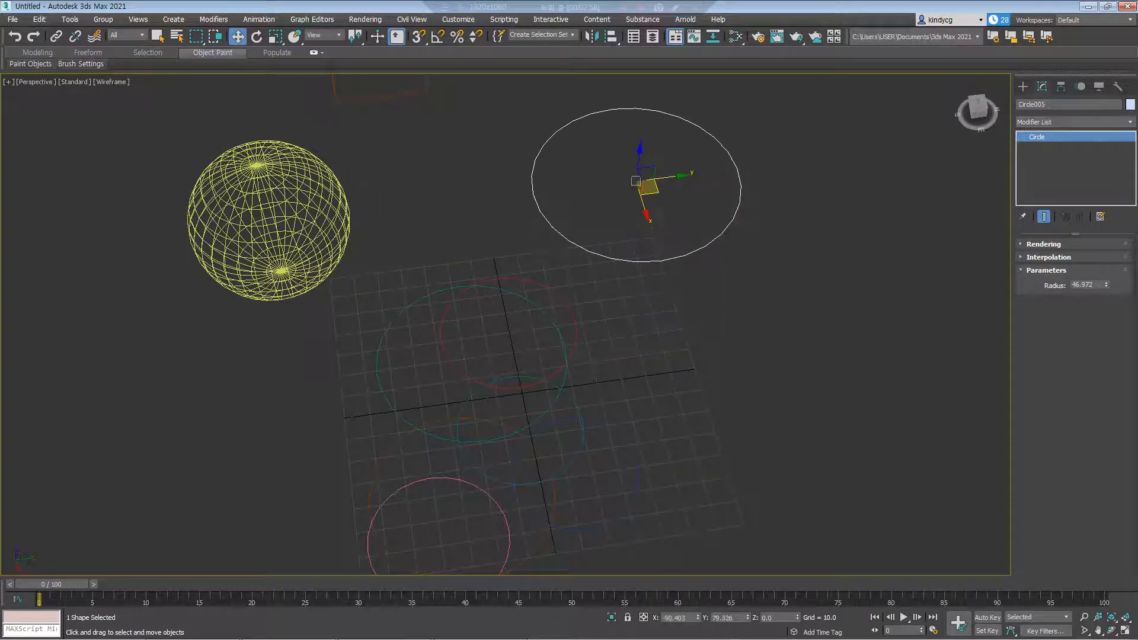
pyautogui.keyDown('alt'); pyautogui.moveTo(649, 179); pyautogui.dragTo(599, 238, button='middle'); pyautogui.keyUp('alt')
pyautogui.scroll(3, 599, 249)
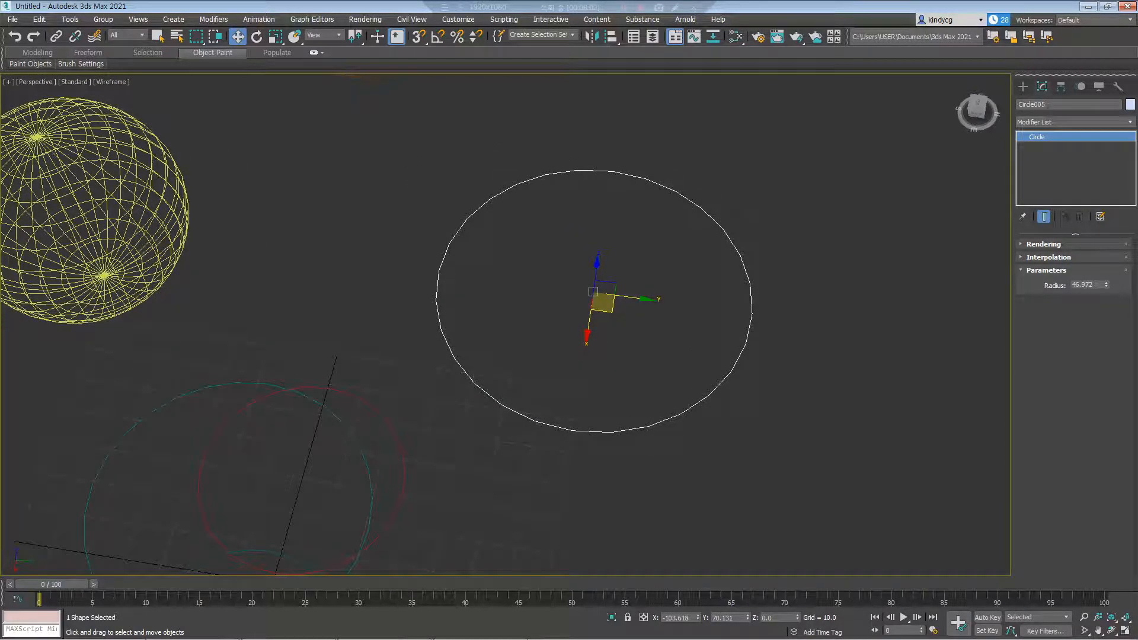
# Select the smaller red circle, Circle004, and move it between the sphere and the large circle
pyautogui.moveTo(474, 379); pyautogui.dragTo(556, 305, button='middle')
pyautogui.click(453, 326)
pyautogui.click(461, 325)
pyautogui.moveTo(461, 325); pyautogui.dragTo(475, 321, button='middle')
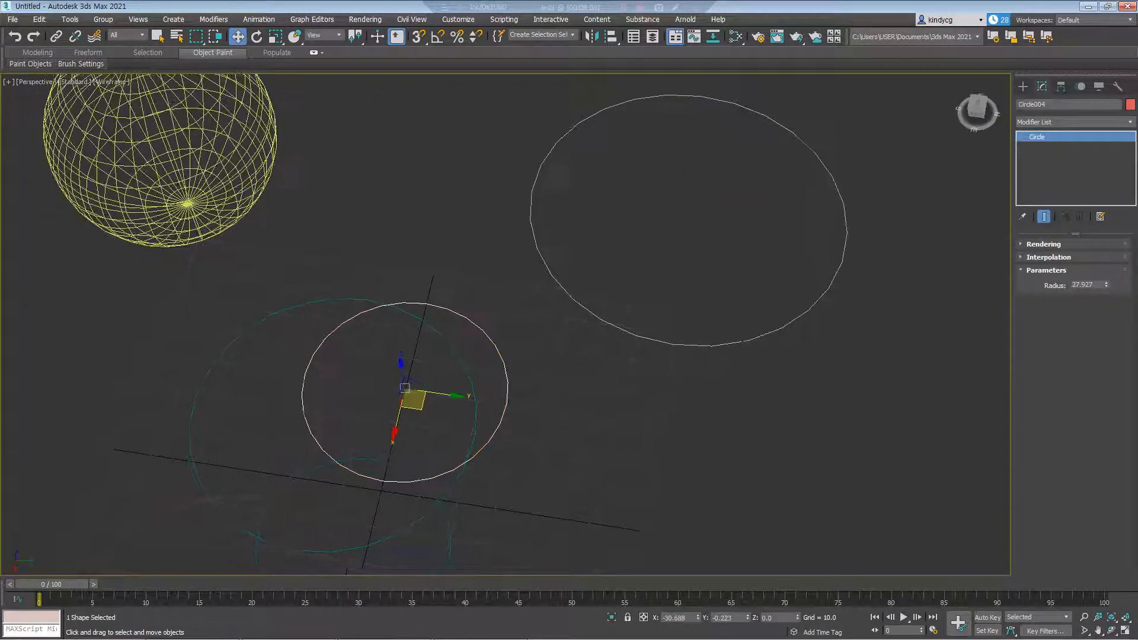
pyautogui.moveTo(413, 399); pyautogui.dragTo(415, 203)
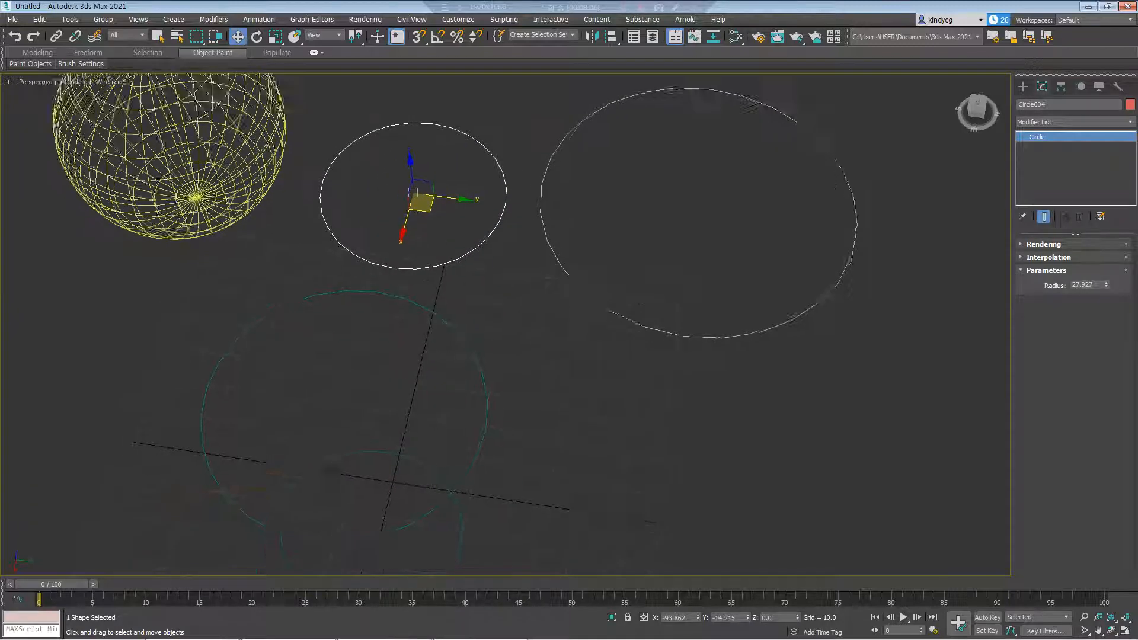
pyautogui.moveTo(414, 203); pyautogui.dragTo(438, 184, button='middle')
# Select the green circle, reselect the small circle beside the sphere, and rename the small circle as won01
pyautogui.click(471, 288)
pyautogui.click(486, 344)
pyautogui.moveTo(486, 344); pyautogui.dragTo(487, 358, button='middle')
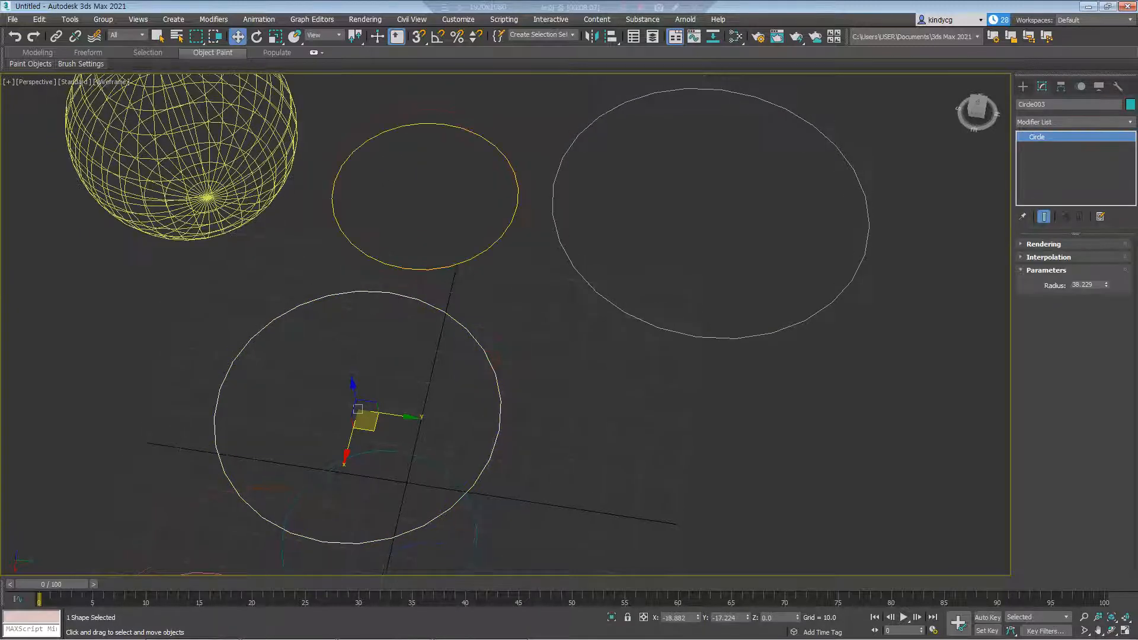
pyautogui.click(470, 262)
pyautogui.moveTo(470, 262); pyautogui.dragTo(471, 302, button='middle')
pyautogui.moveTo(441, 252); pyautogui.dragTo(444, 288, button='middle')
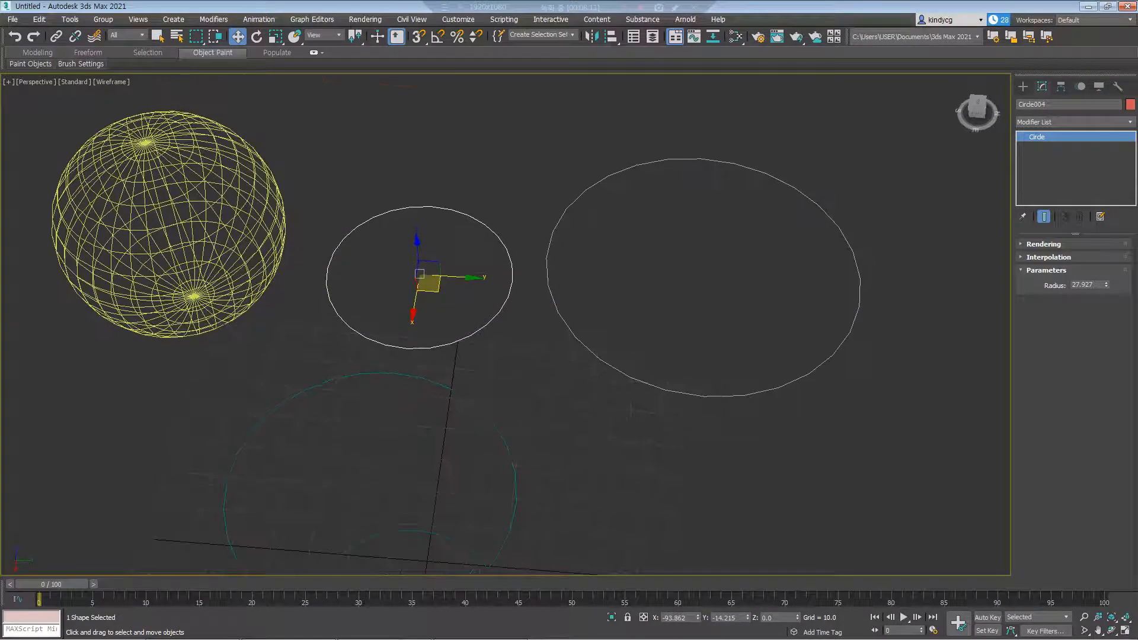
pyautogui.moveTo(1055, 105); pyautogui.dragTo(1011, 105)
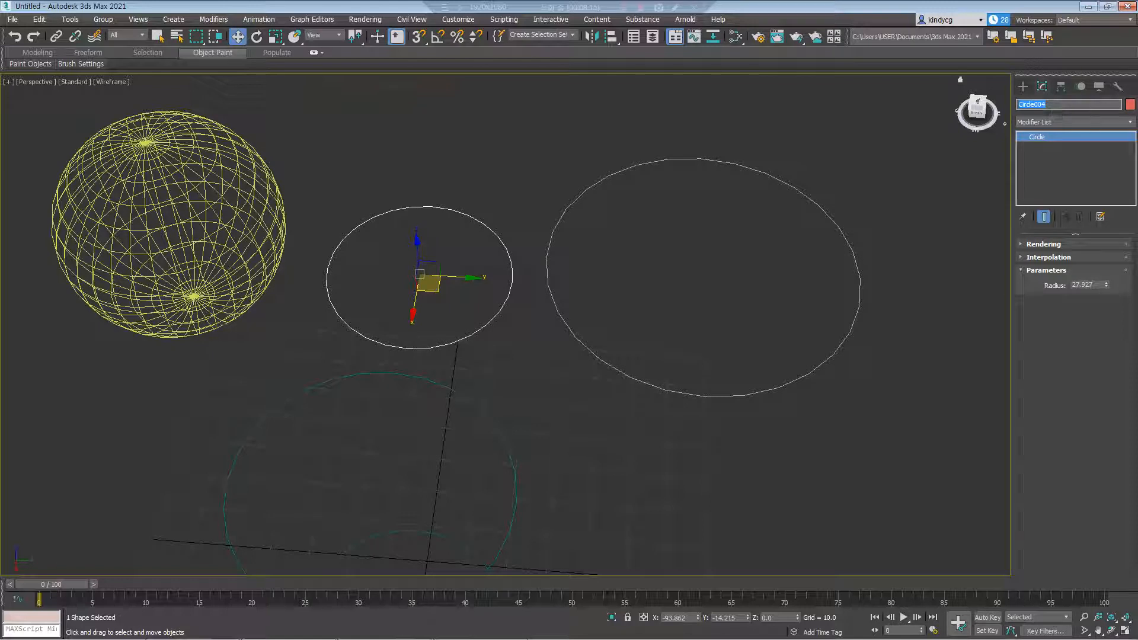
pyautogui.write('vip0')
pyautogui.write('1')
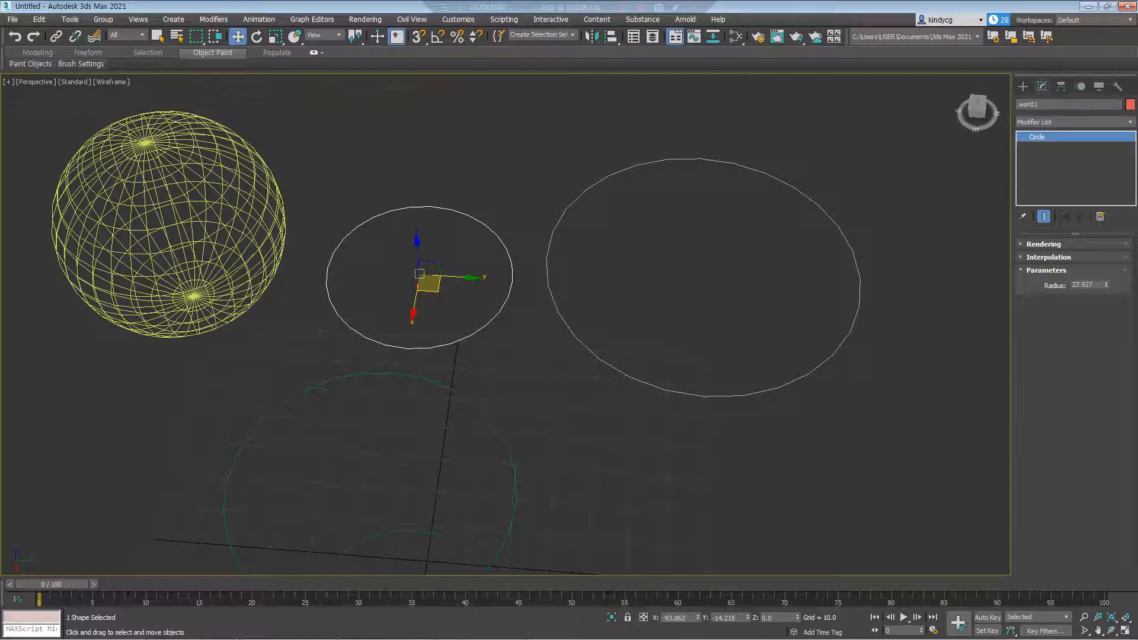
# Deselect the renamed circle and pick won01 from the scene's object list to select it by name
pyautogui.moveTo(529, 361); pyautogui.dragTo(578, 322, button='middle')
pyautogui.press('Delete')
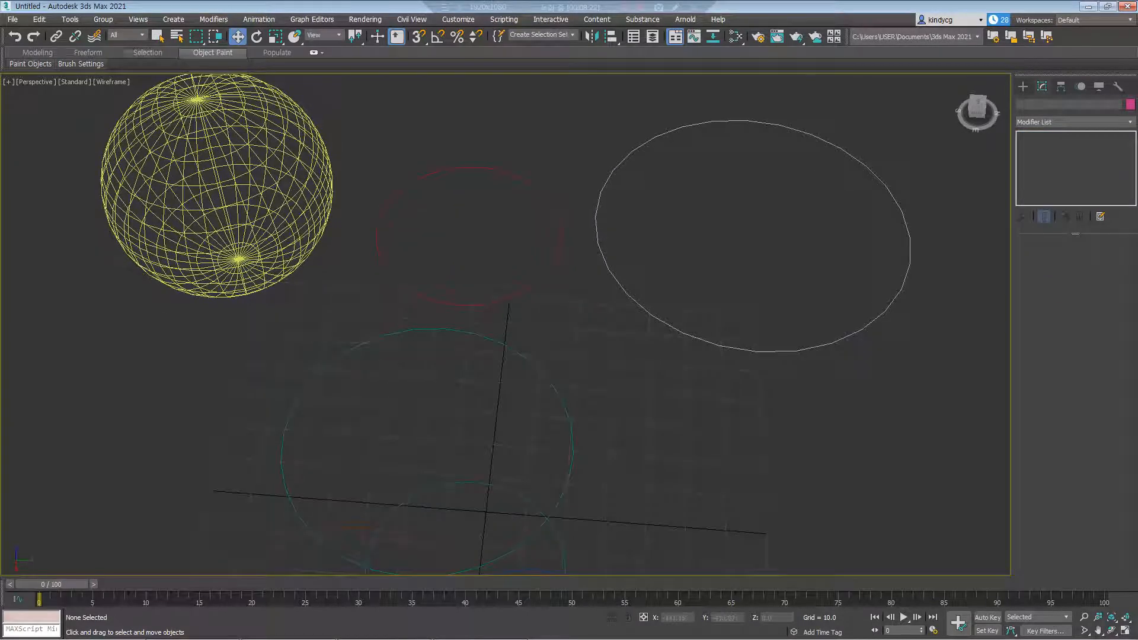
pyautogui.press('h')
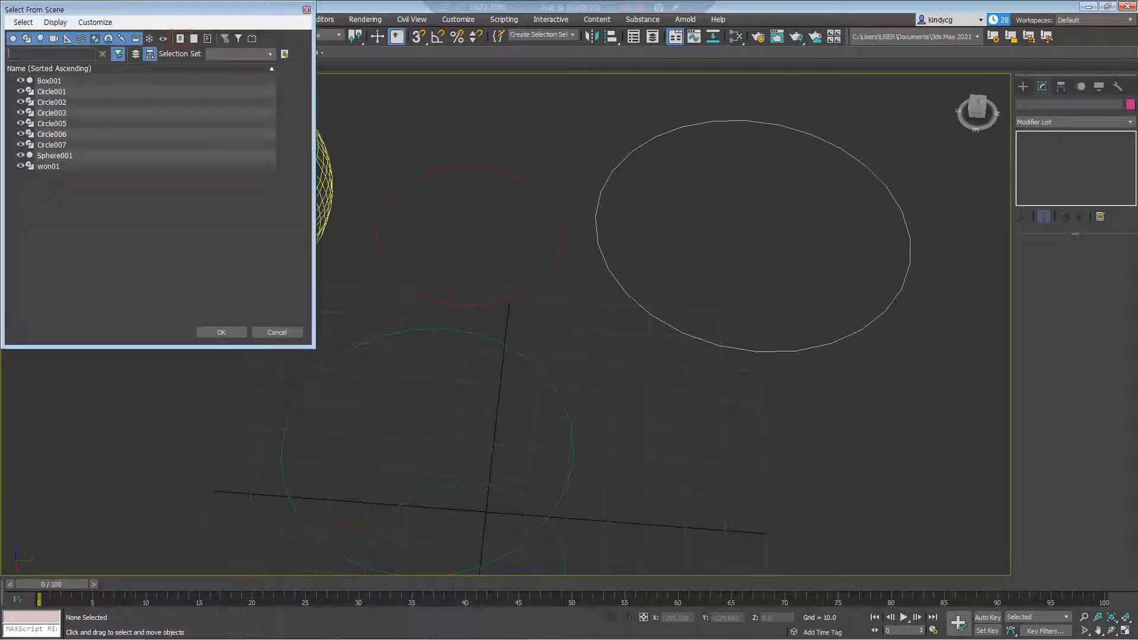
pyautogui.click(48, 168)
pyautogui.click(222, 332)
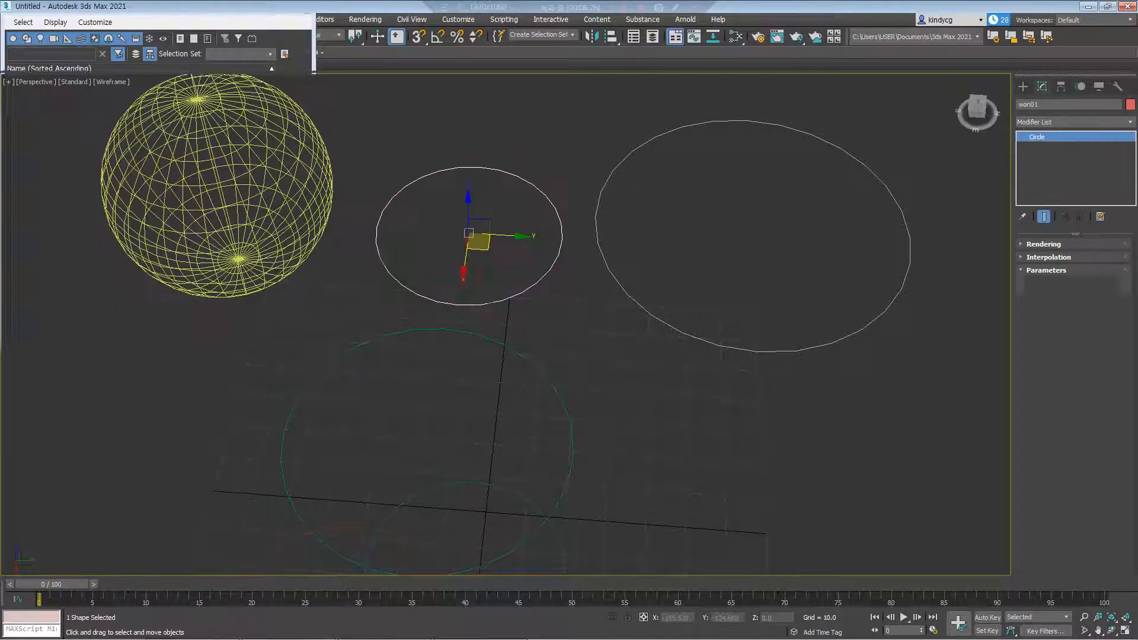
pyautogui.moveTo(450, 279); pyautogui.dragTo(457, 318, button='middle')
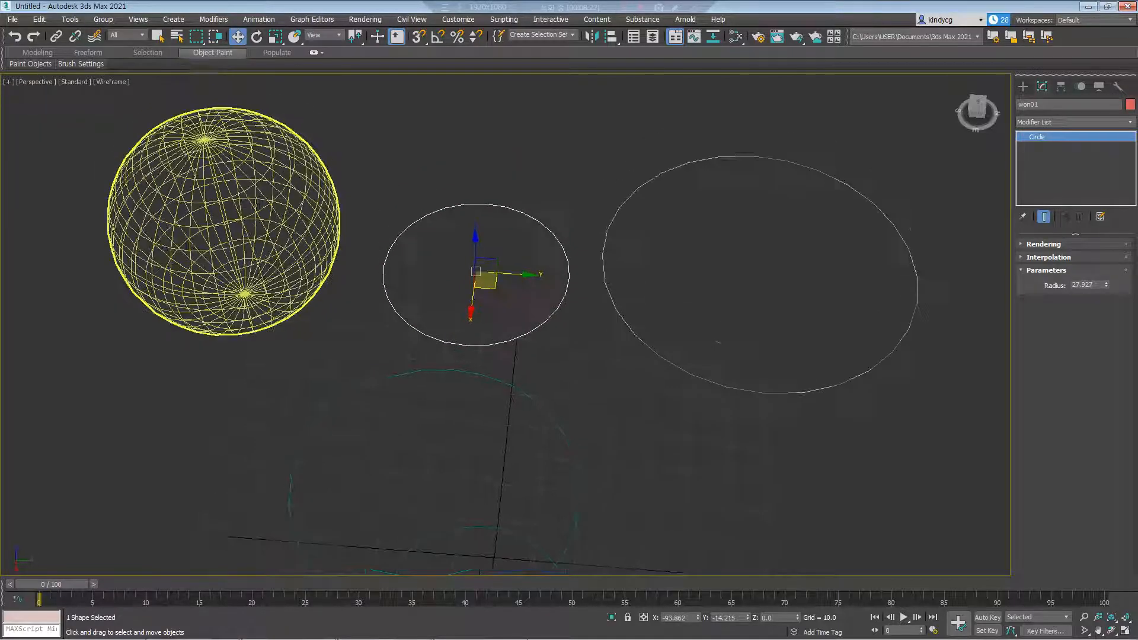
# Switch region selection from Crossing to Window mode and activate the Select Object tool
pyautogui.click(625, 6)
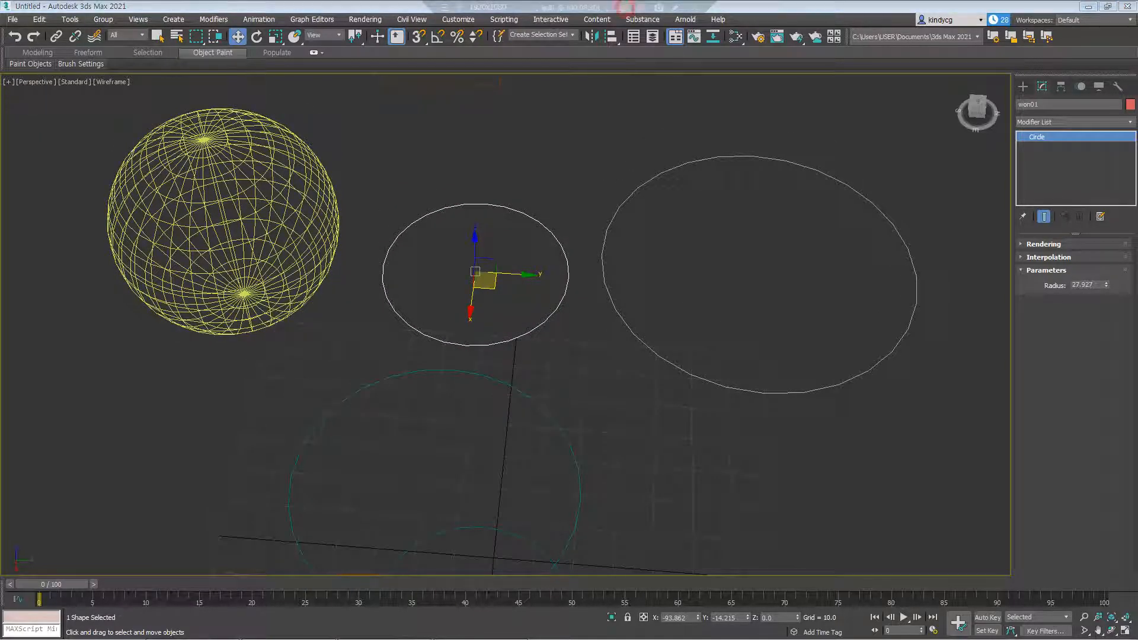
pyautogui.moveTo(252, 222); pyautogui.dragTo(268, 243, button='middle')
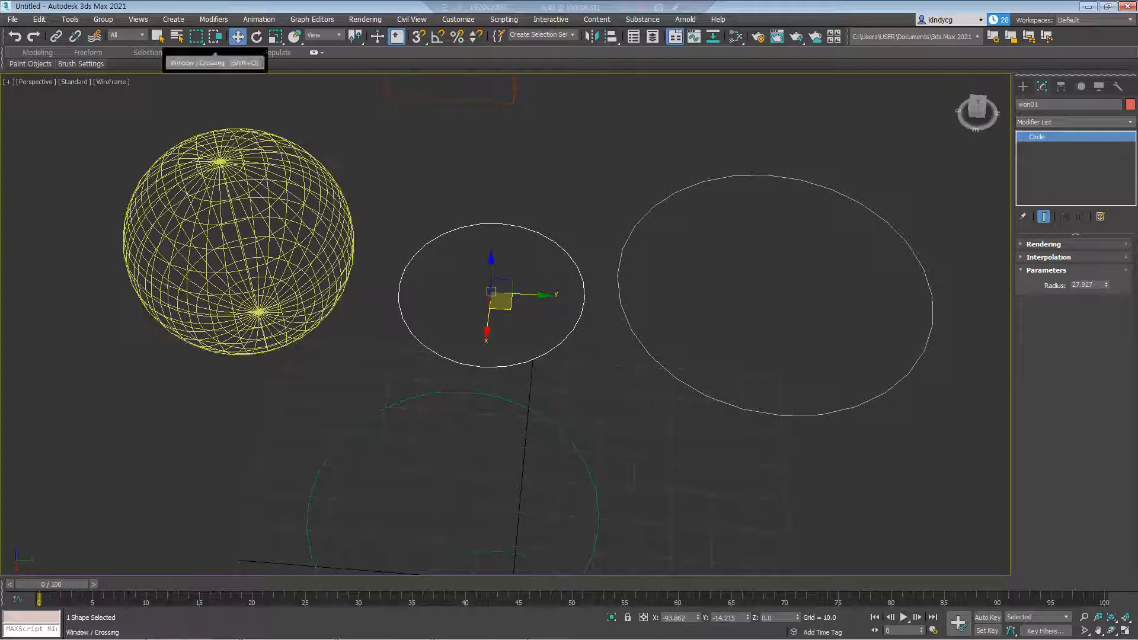
pyautogui.click(215, 37)
pyautogui.moveTo(261, 230); pyautogui.dragTo(265, 248, button='middle')
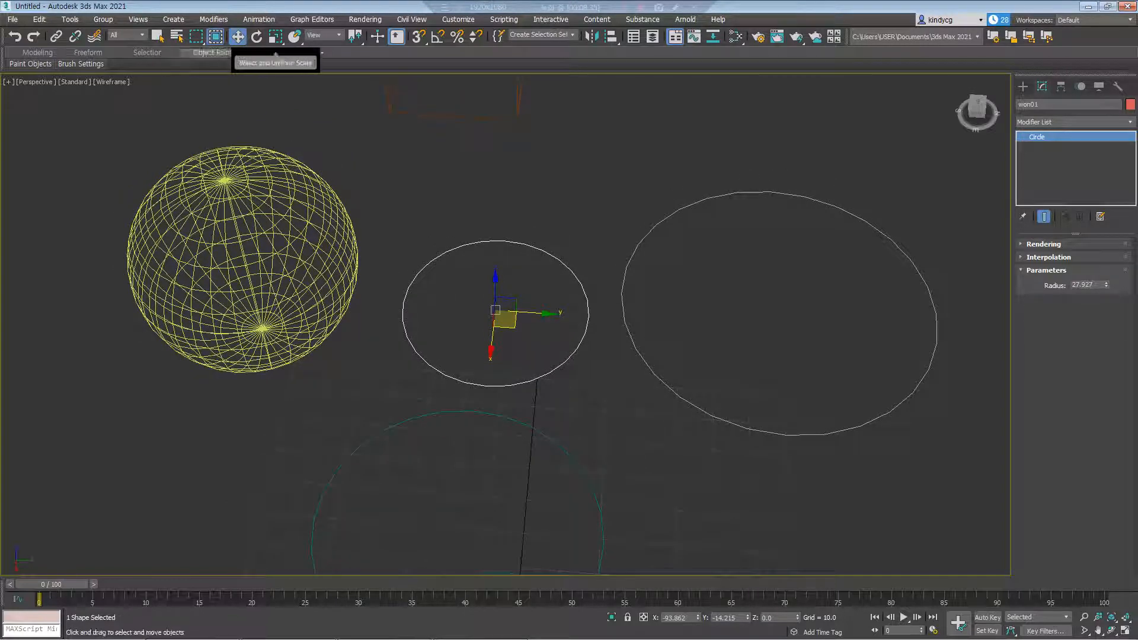
pyautogui.click(161, 39)
pyautogui.moveTo(195, 195); pyautogui.dragTo(200, 196, button='middle')
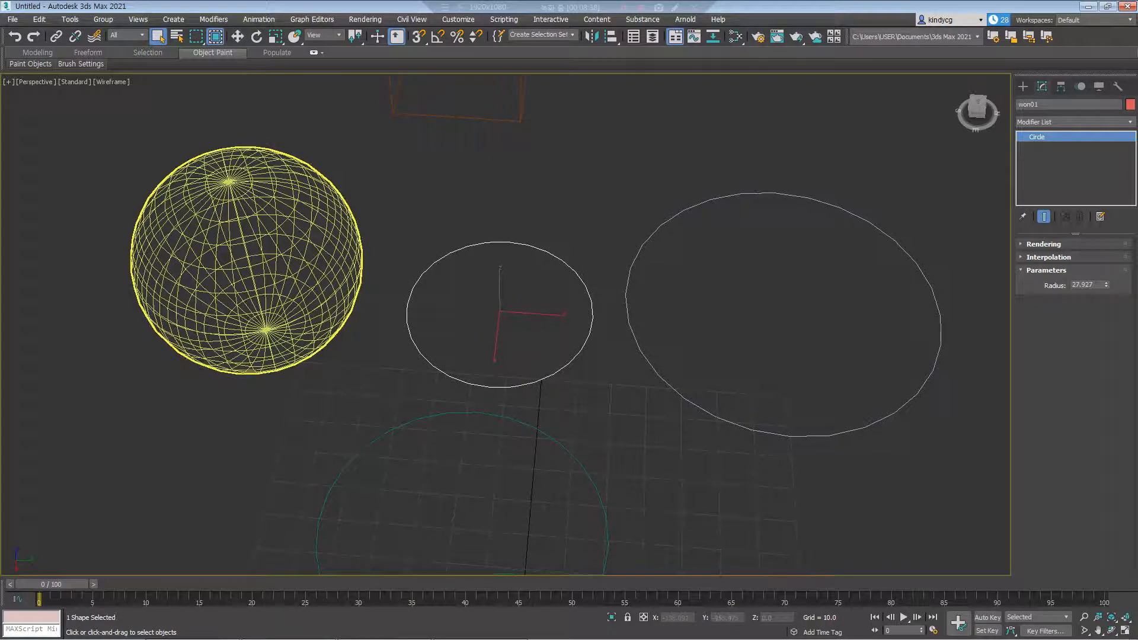
# Test Window selection on the sphere with a marquee covering only part of it, and select it by enclosing it completely
pyautogui.moveTo(95, 114)
pyautogui.mouseDown()
pyautogui.moveTo(211, 239)
pyautogui.moveTo(99, 132)
pyautogui.mouseUp()
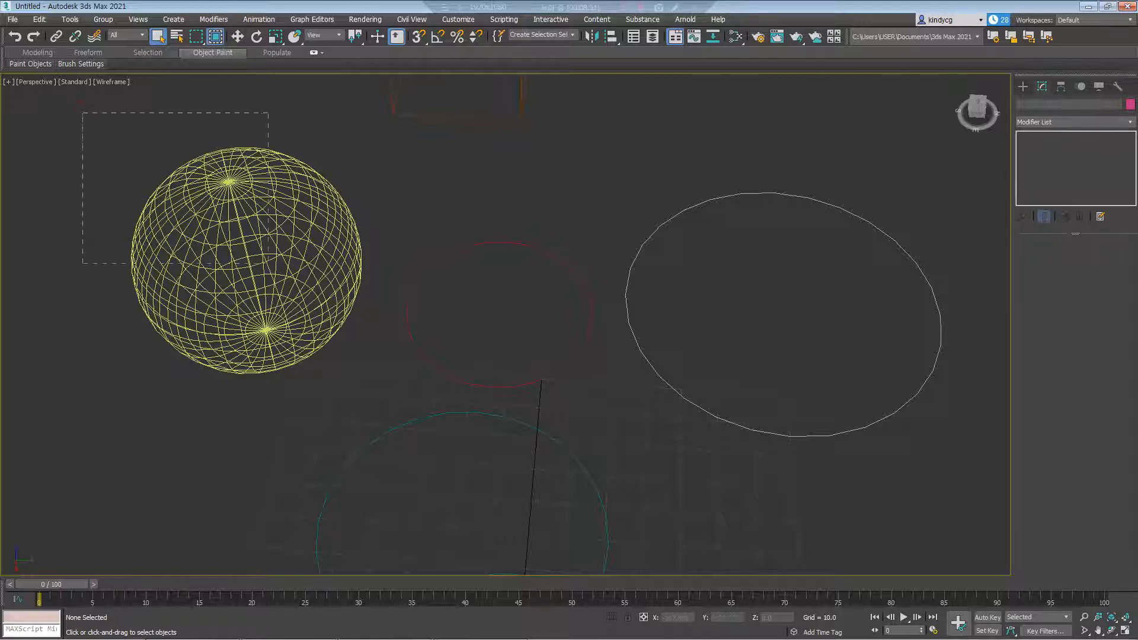
pyautogui.moveTo(269, 263); pyautogui.dragTo(299, 289)
pyautogui.moveTo(371, 385); pyautogui.dragTo(427, 438)
pyautogui.moveTo(192, 309); pyautogui.dragTo(448, 414)
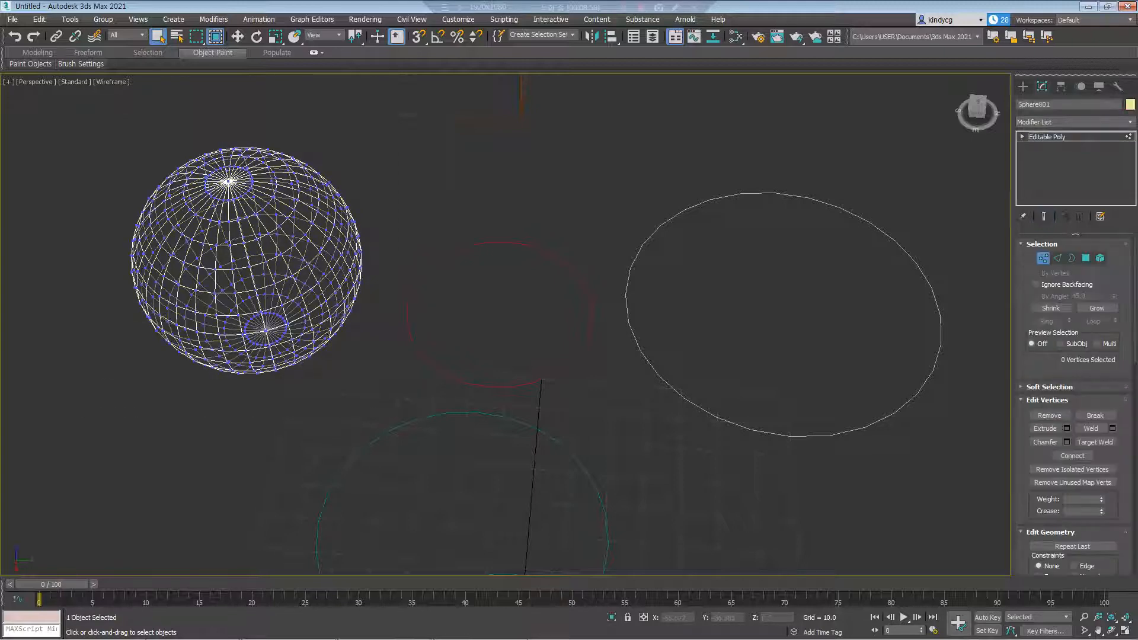
pyautogui.moveTo(267, 252); pyautogui.dragTo(288, 318, button='middle')
pyautogui.moveTo(288, 317); pyautogui.dragTo(482, 354, button='middle')
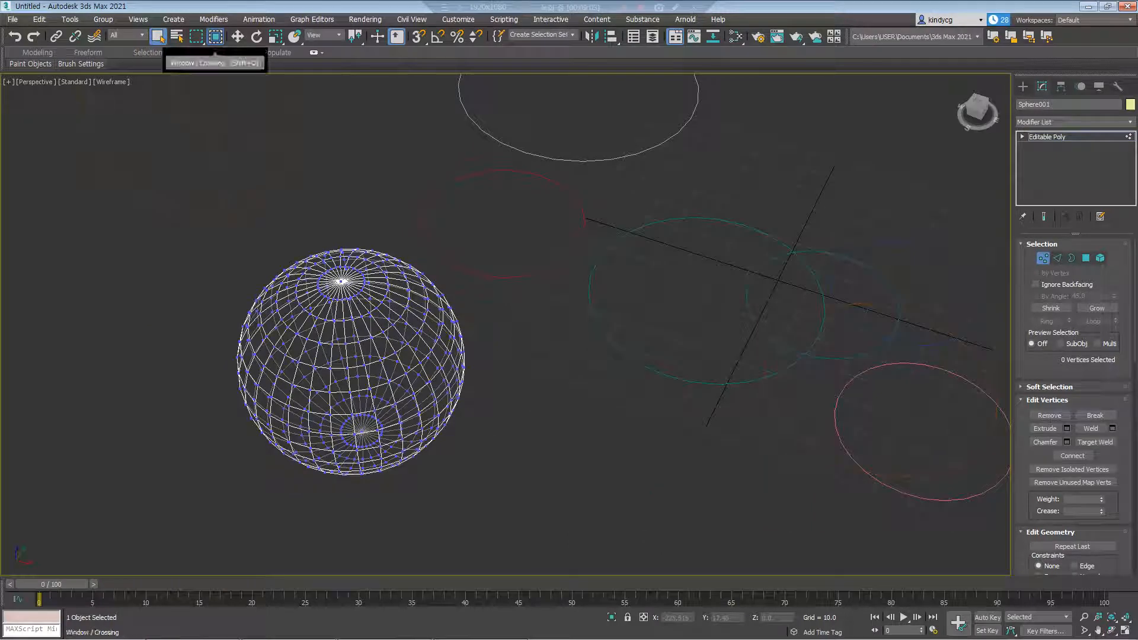
# Switch region selection to Crossing, leave the sphere's vertex level, and select the large circle and the small won01 circle with partial marquees
pyautogui.click(216, 36)
pyautogui.moveTo(264, 270); pyautogui.dragTo(247, 289, button='middle')
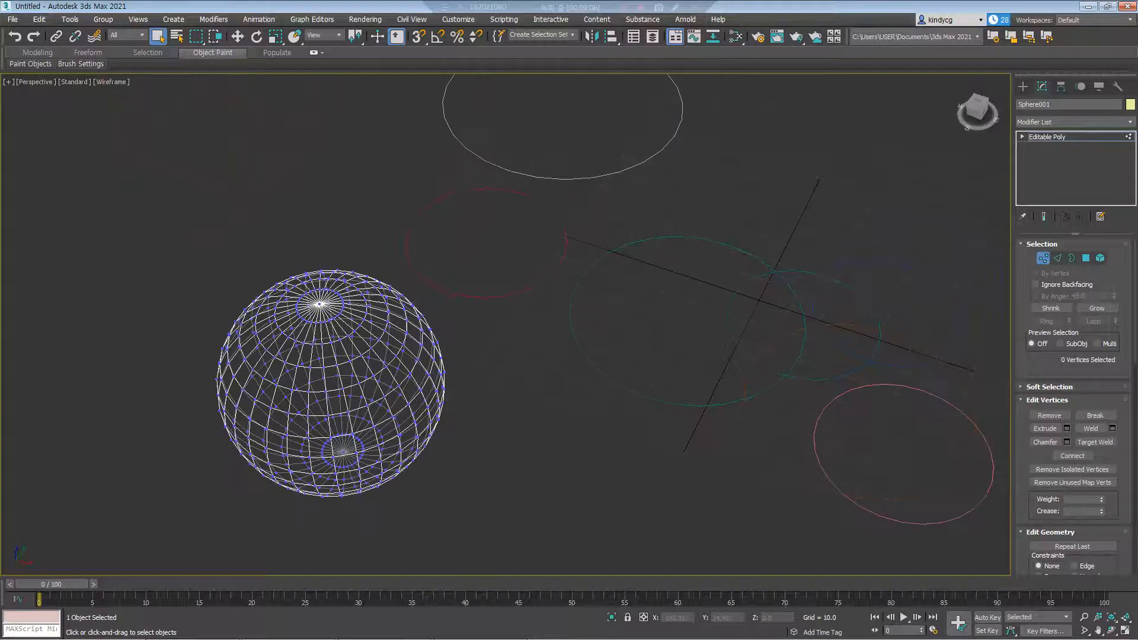
pyautogui.moveTo(416, 128); pyautogui.dragTo(416, 127)
pyautogui.press('1')
pyautogui.click(444, 113)
pyautogui.moveTo(408, 180); pyautogui.dragTo(432, 306, button='middle')
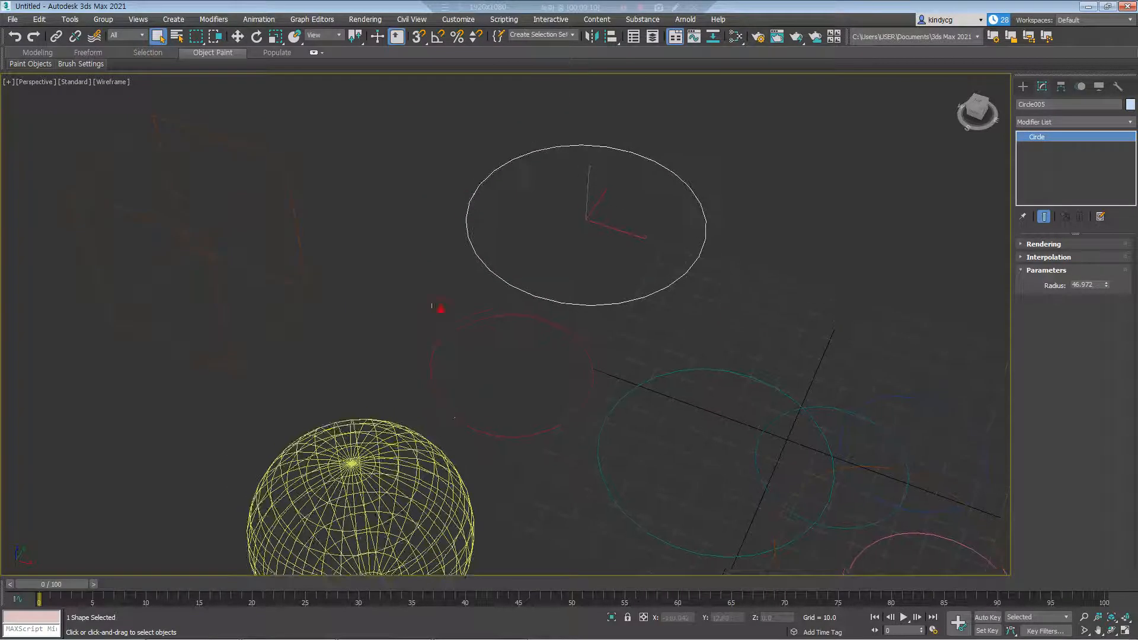
pyautogui.click(423, 345)
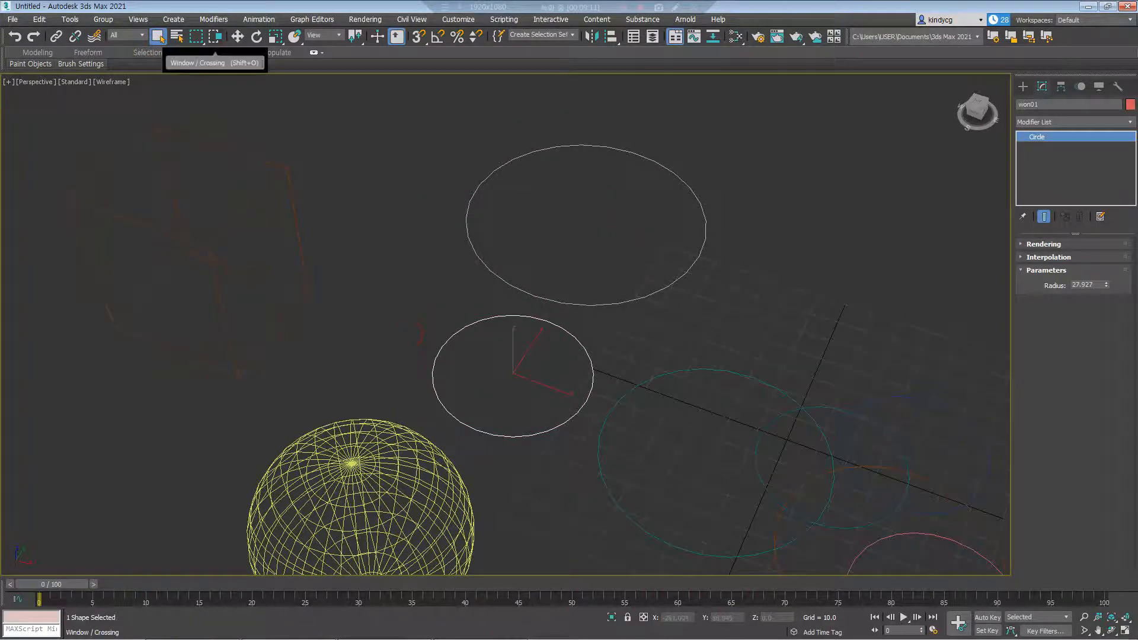
# Switch region selection to Window mode and select the small won01 circle by enclosing it completely
pyautogui.click(215, 37)
pyautogui.moveTo(403, 278); pyautogui.dragTo(395, 242, button='middle')
pyautogui.press('Delete')
pyautogui.moveTo(328, 217); pyautogui.dragTo(706, 496)
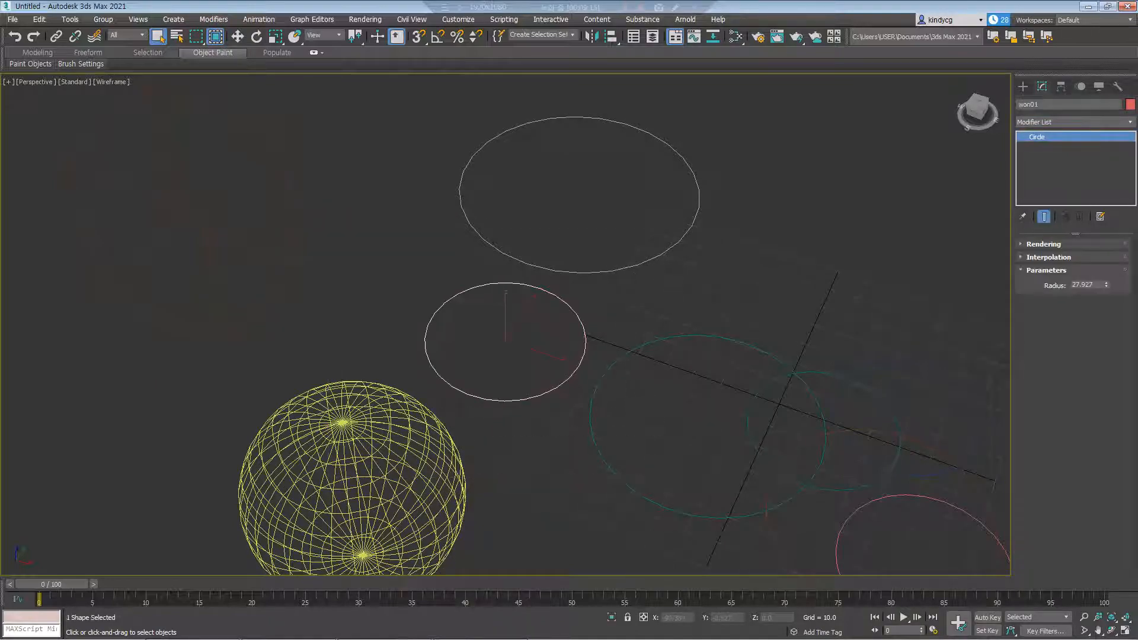
pyautogui.moveTo(509, 344); pyautogui.dragTo(510, 255, button='middle')
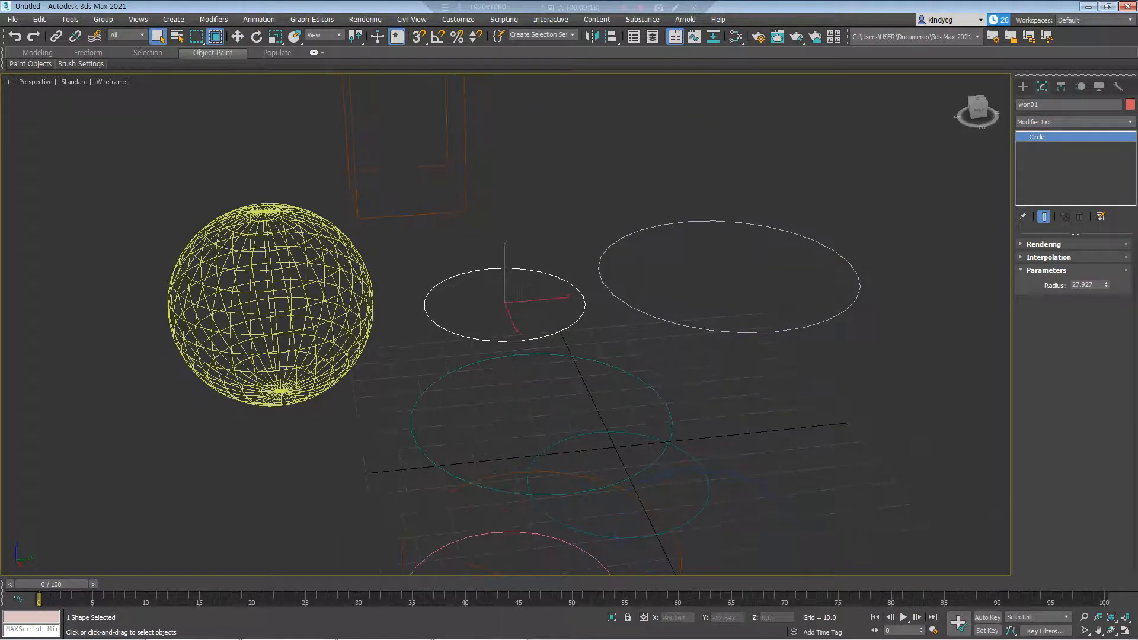
# Select the sphere, enter Polygon level, window-select one horizontal ring of polygons on its upper half, and clear the selection
pyautogui.scroll(3, 507, 302)
pyautogui.moveTo(237, 299); pyautogui.dragTo(539, 302, button='middle')
pyautogui.click(463, 300)
pyautogui.press('4')
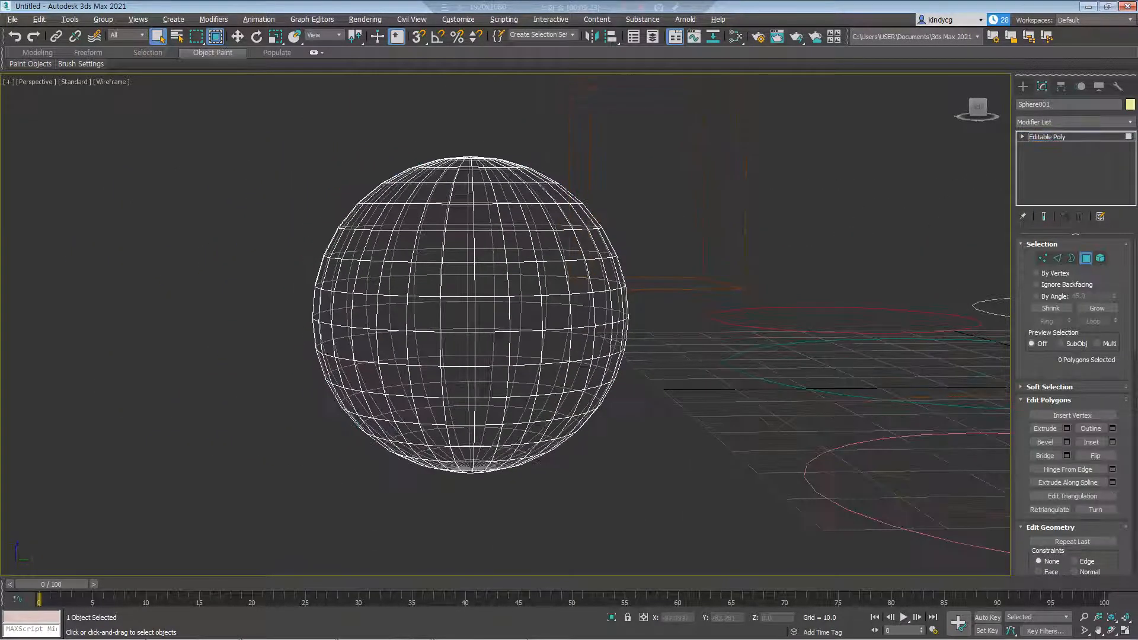
pyautogui.keyDown('alt'); pyautogui.moveTo(539, 302); pyautogui.dragTo(538, 298); pyautogui.keyUp('alt')
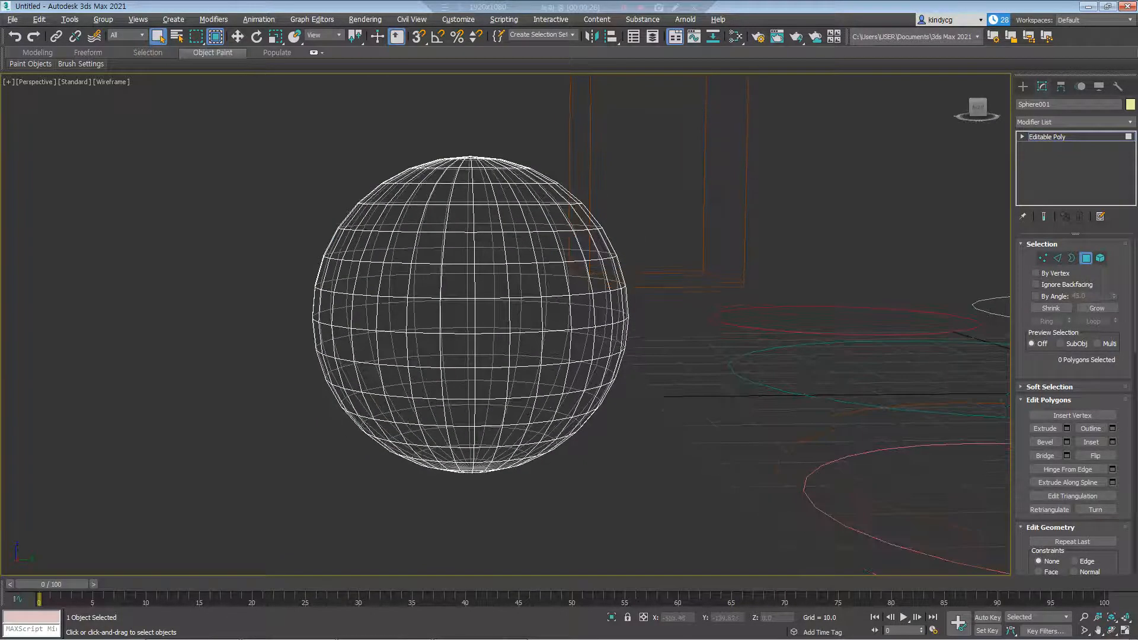
pyautogui.keyDown('alt'); pyautogui.moveTo(539, 298); pyautogui.dragTo(538, 291, button='middle'); pyautogui.keyUp('alt')
pyautogui.moveTo(474, 315); pyautogui.dragTo(471, 307, button='middle')
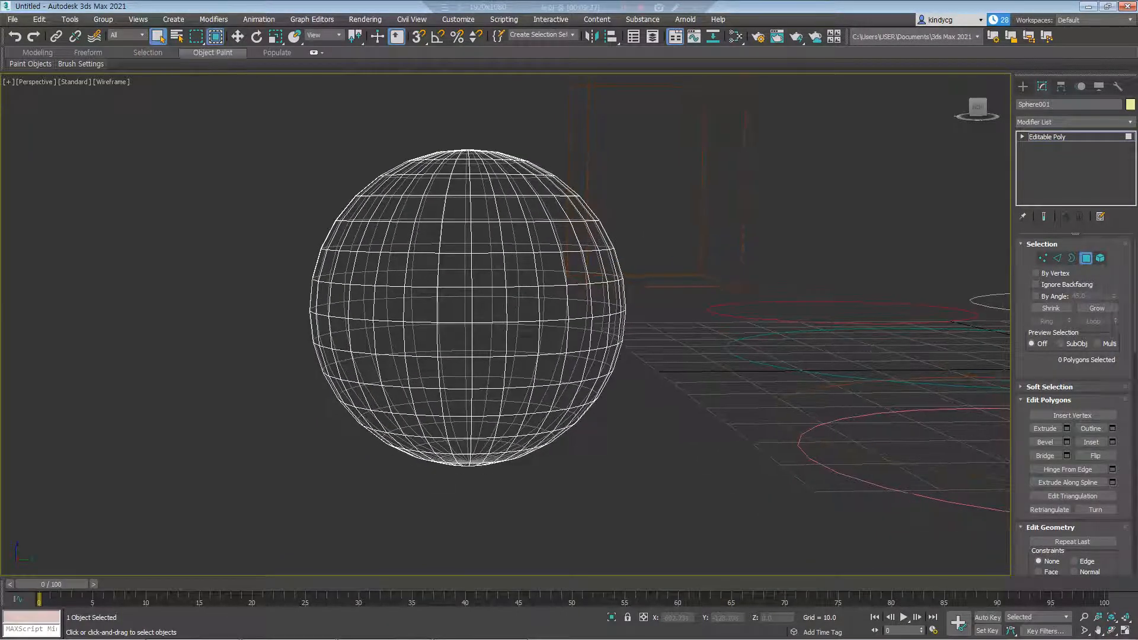
pyautogui.moveTo(478, 260); pyautogui.dragTo(638, 263)
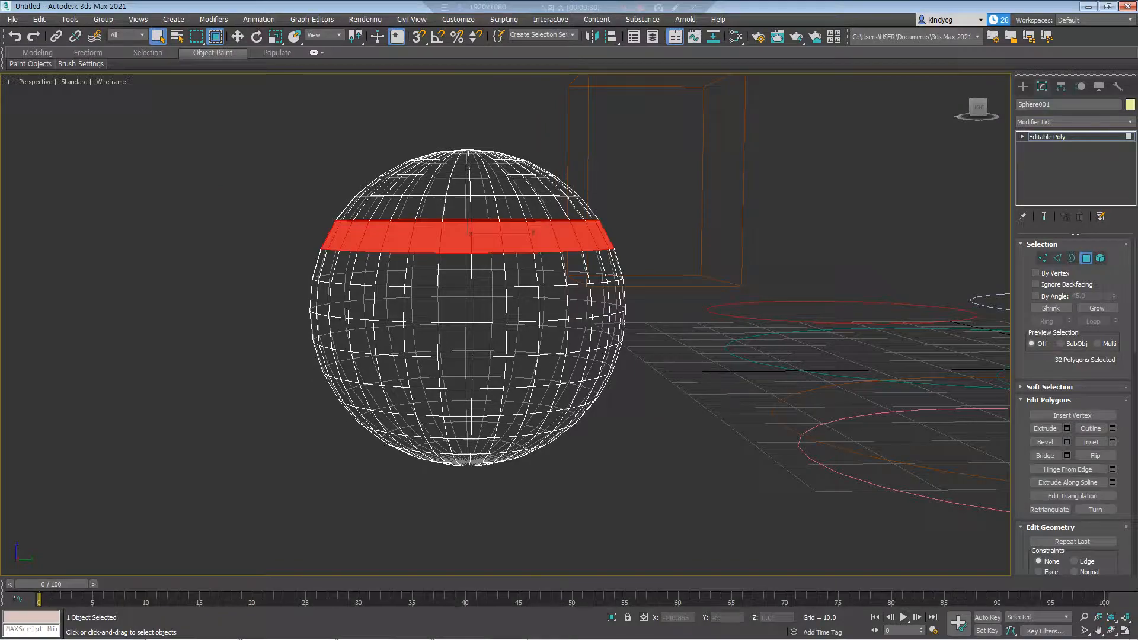
pyautogui.keyDown('alt'); pyautogui.moveTo(637, 263); pyautogui.dragTo(541, 254, button='middle'); pyautogui.keyUp('alt')
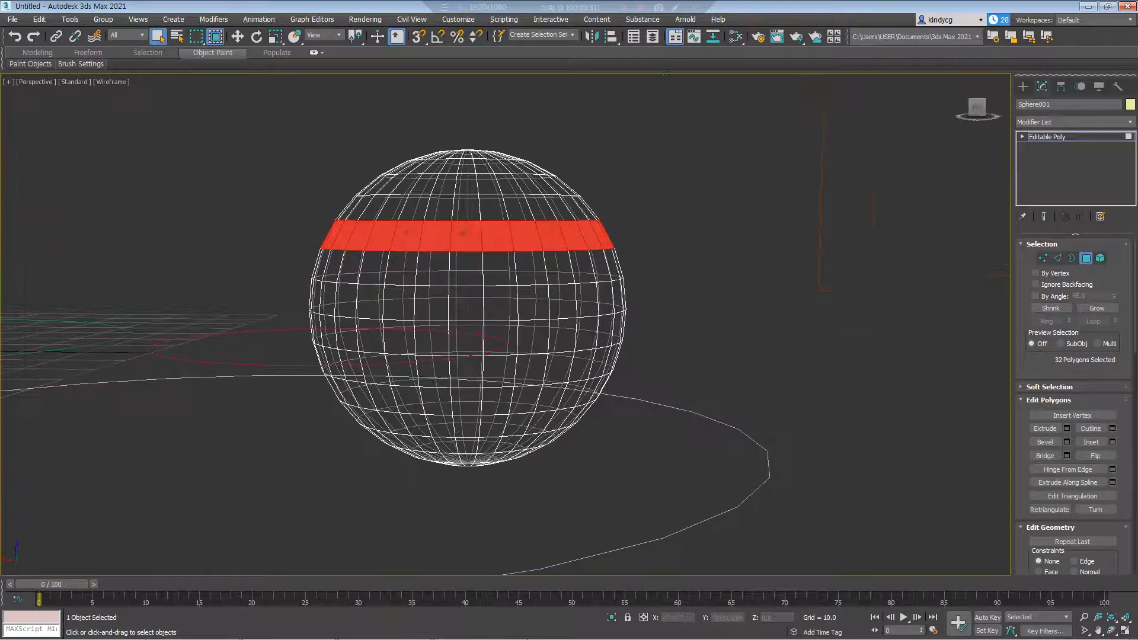
pyautogui.click(298, 163)
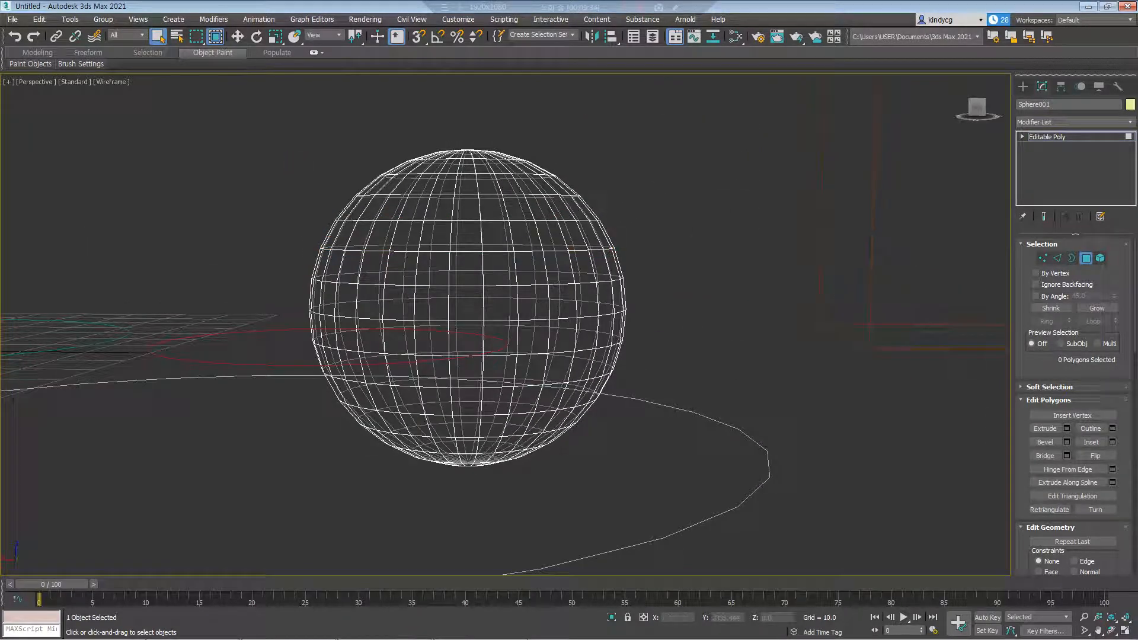
# Repeat the Window selection across the sphere's upper half until one full horizontal polygon ring is selected
pyautogui.moveTo(209, 191); pyautogui.dragTo(683, 266)
pyautogui.click(647, 212)
pyautogui.moveTo(558, 262); pyautogui.dragTo(643, 264)
pyautogui.keyDown('alt'); pyautogui.moveTo(643, 263); pyautogui.dragTo(718, 291, button='middle'); pyautogui.keyUp('alt')
pyautogui.scroll(5, 463, 237)
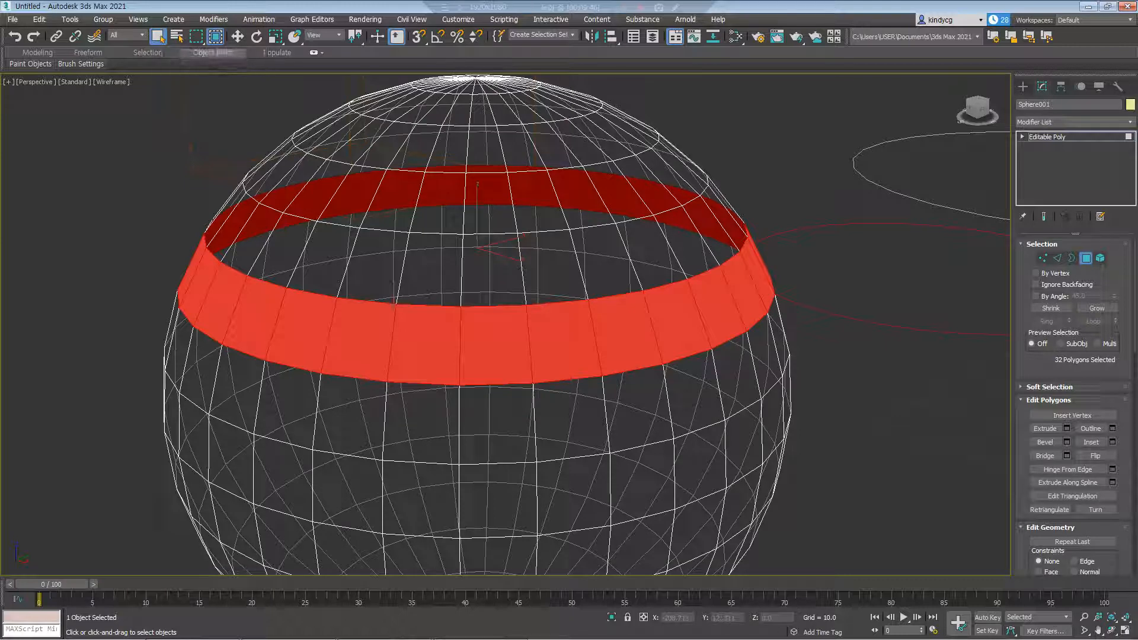
# Enable Auto Window/Crossing by Direction in the general preferences, with Right->Left => Crossing
pyautogui.click(447, 19)
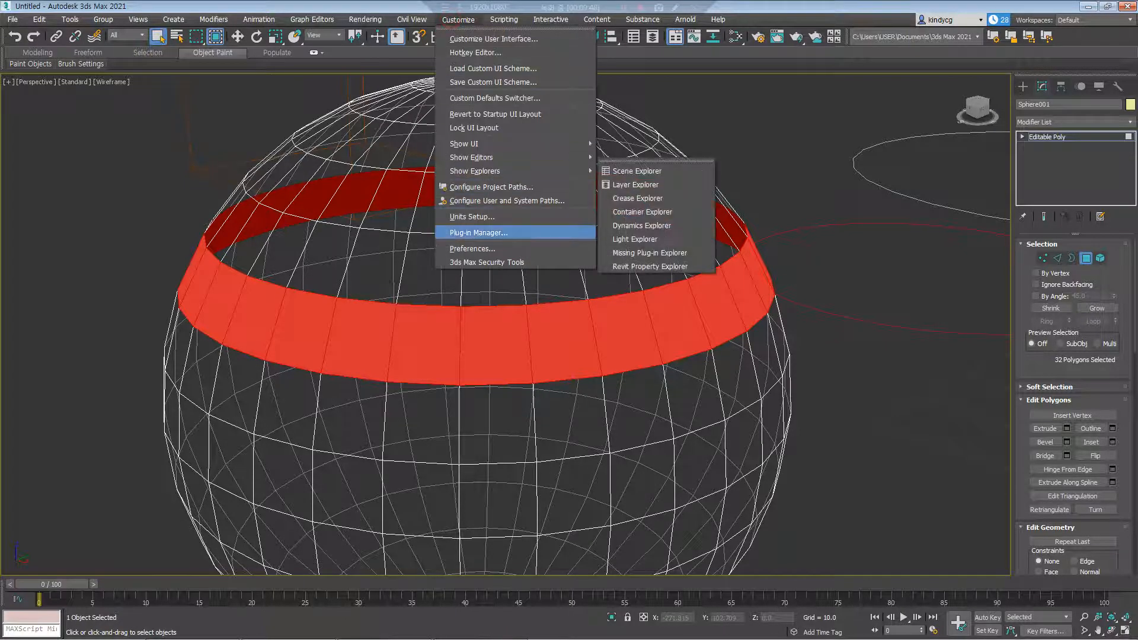
pyautogui.click(472, 249)
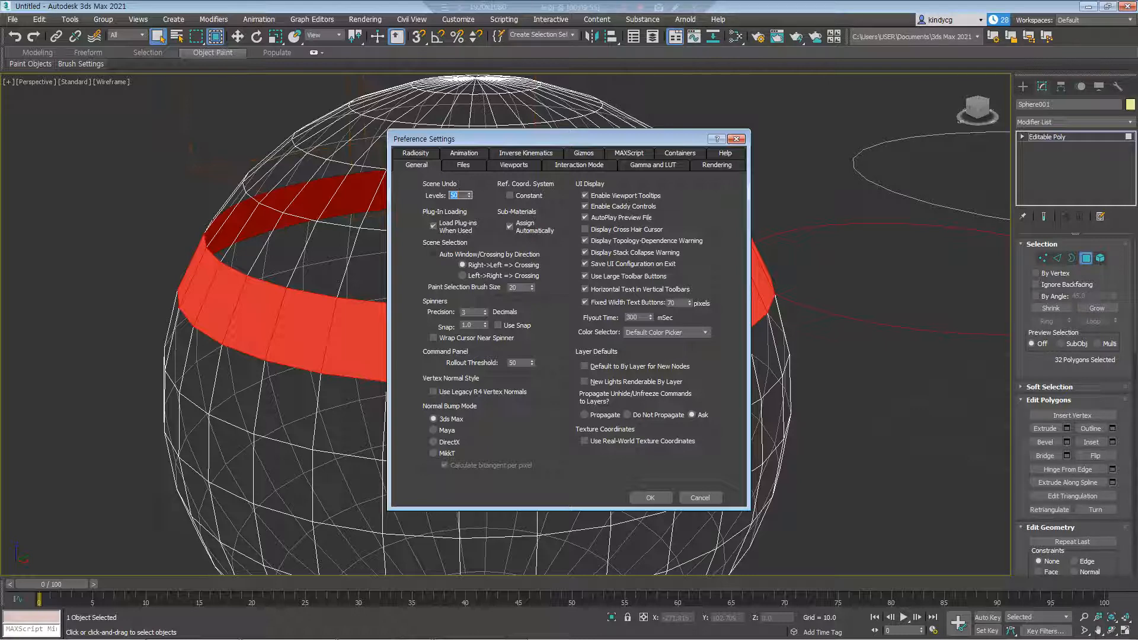
pyautogui.click(650, 497)
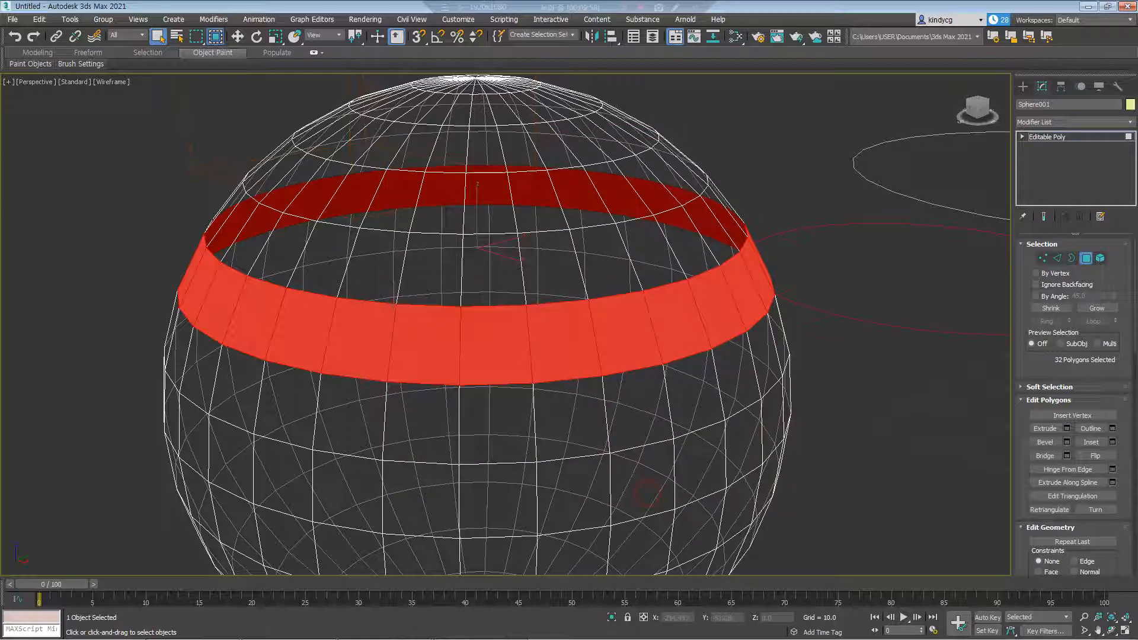
# Test directional selection on the sphere's polygons with a left-to-right marquee and a right-to-left marquee, then clear the selection
pyautogui.scroll(-5, 273, 243)
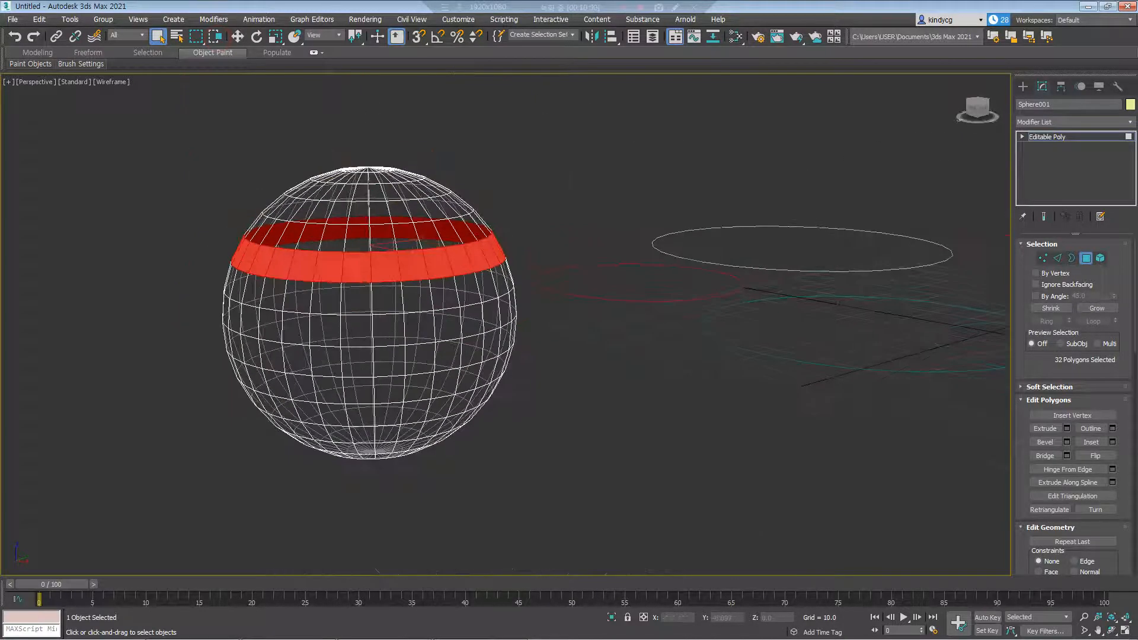
pyautogui.click(179, 224)
pyautogui.keyDown('alt'); pyautogui.moveTo(255, 246); pyautogui.dragTo(276, 255, button='middle'); pyautogui.keyUp('alt')
pyautogui.scroll(3, 274, 244)
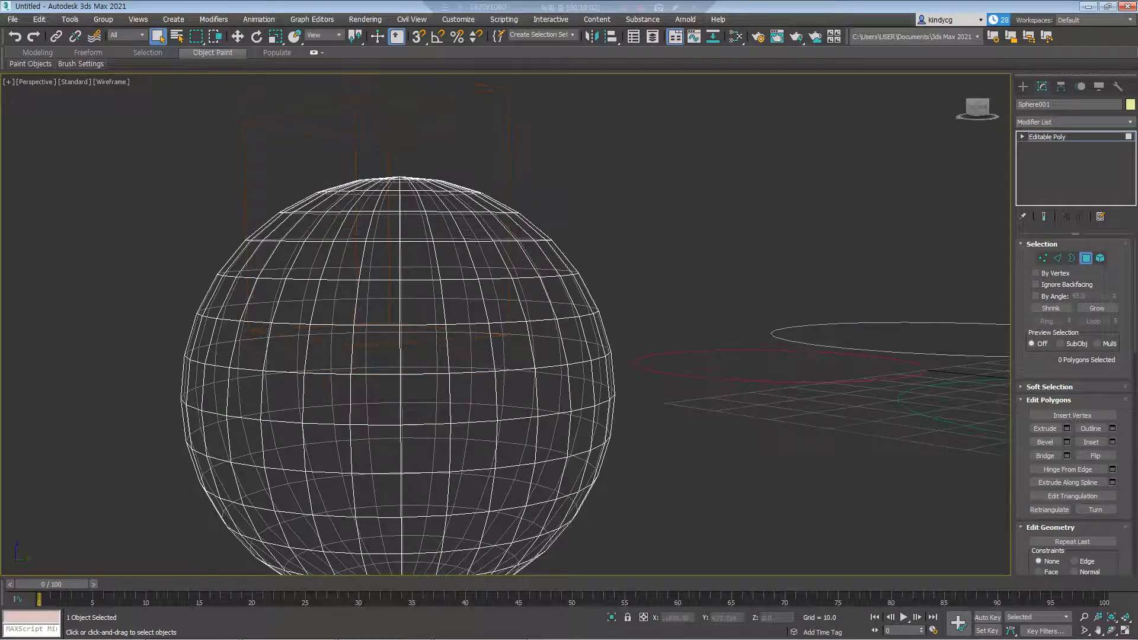
pyautogui.moveTo(105, 242); pyautogui.dragTo(652, 346)
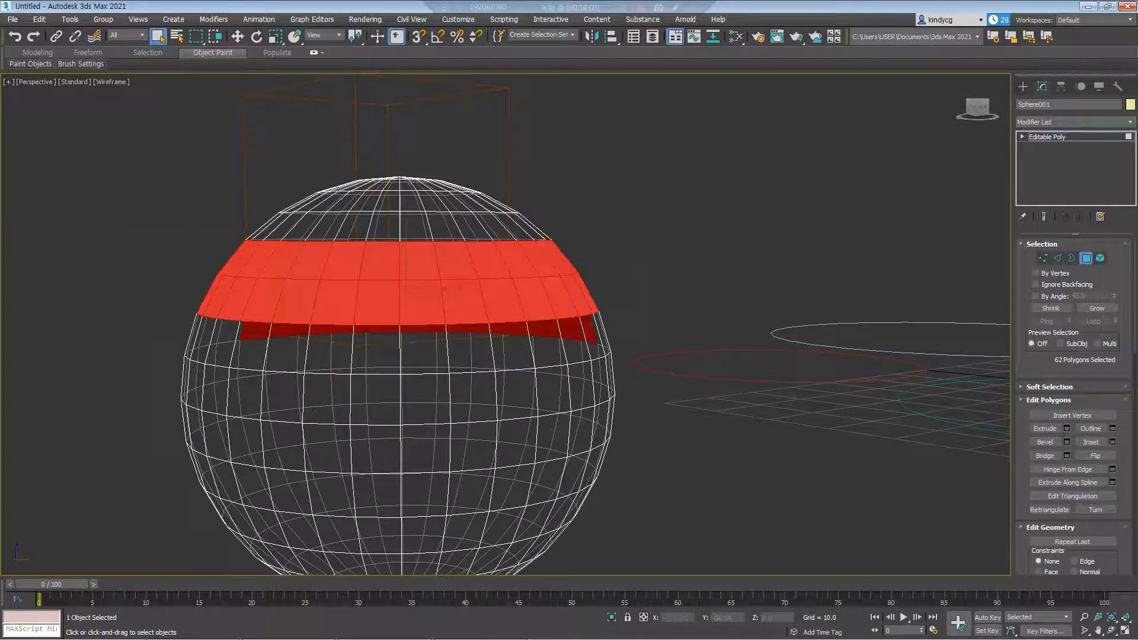
pyautogui.moveTo(662, 271); pyautogui.dragTo(143, 333)
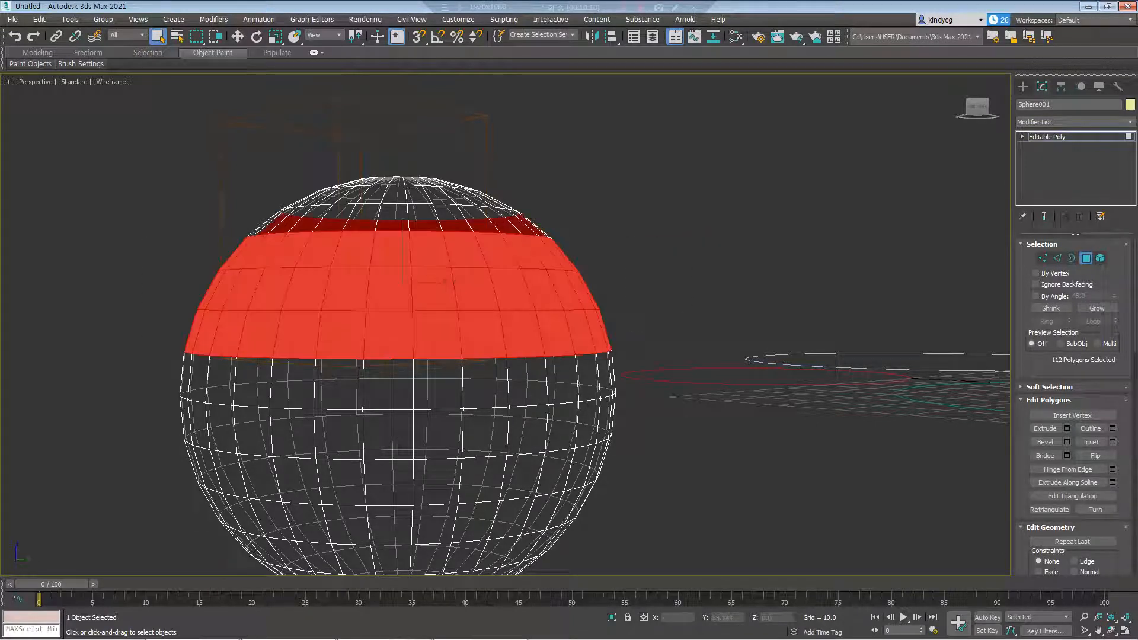
pyautogui.click(141, 290)
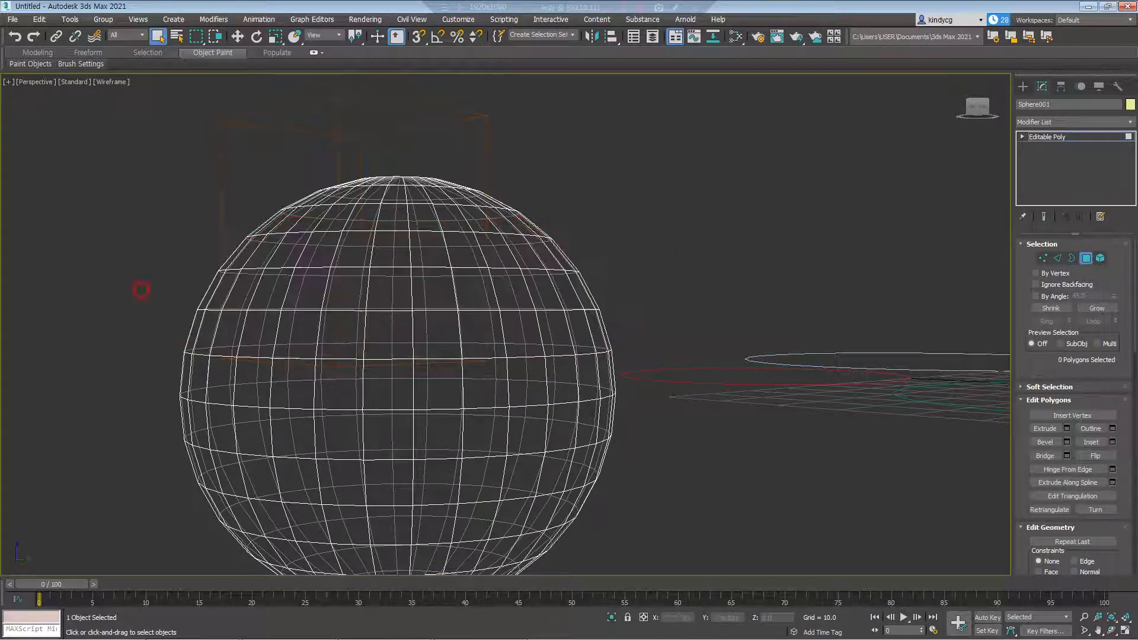
# Practise left-to-right Window marquees across the sphere's upper half to isolate one polygon ring, clearing the selection after each attempt
pyautogui.moveTo(95, 243); pyautogui.dragTo(642, 330)
pyautogui.moveTo(432, 331)
pyautogui.keyDown('alt'); pyautogui.mouseDown(button='middle')
pyautogui.moveTo(533, 351)
pyautogui.moveTo(646, 339)
pyautogui.moveTo(631, 341)
pyautogui.mouseUp(button='middle'); pyautogui.keyUp('alt')
pyautogui.click(705, 359)
pyautogui.keyDown('alt'); pyautogui.moveTo(706, 359); pyautogui.dragTo(714, 349, button='middle'); pyautogui.keyUp('alt')
pyautogui.moveTo(143, 240); pyautogui.dragTo(652, 327)
pyautogui.keyDown('alt'); pyautogui.moveTo(652, 326); pyautogui.dragTo(643, 329, button='middle'); pyautogui.keyUp('alt')
pyautogui.click(704, 229)
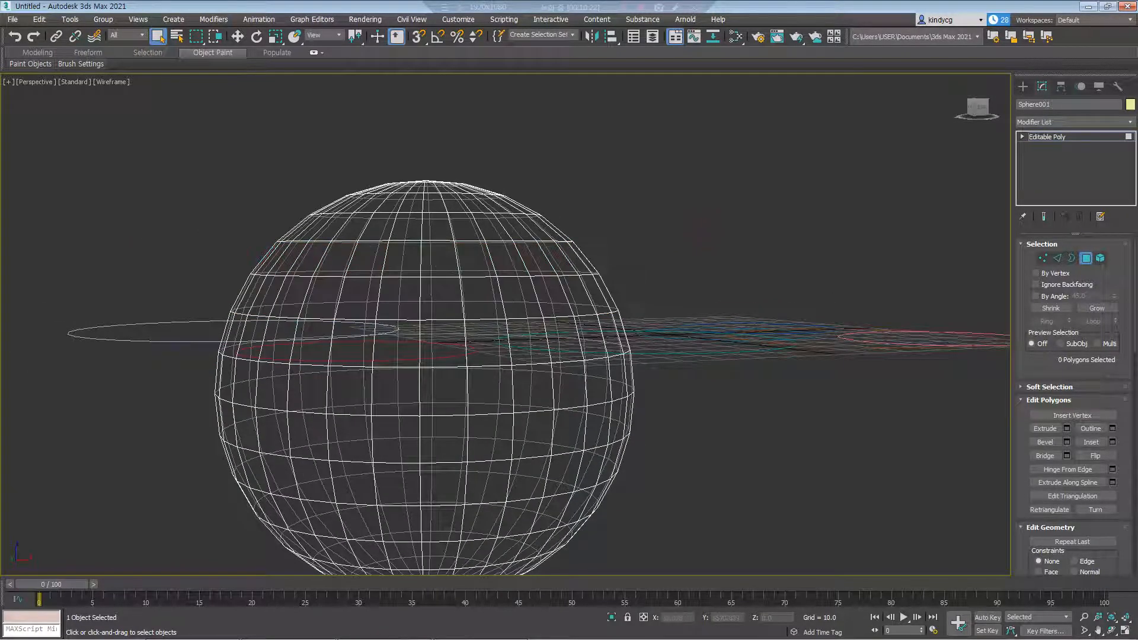
pyautogui.moveTo(195, 252); pyautogui.dragTo(692, 332)
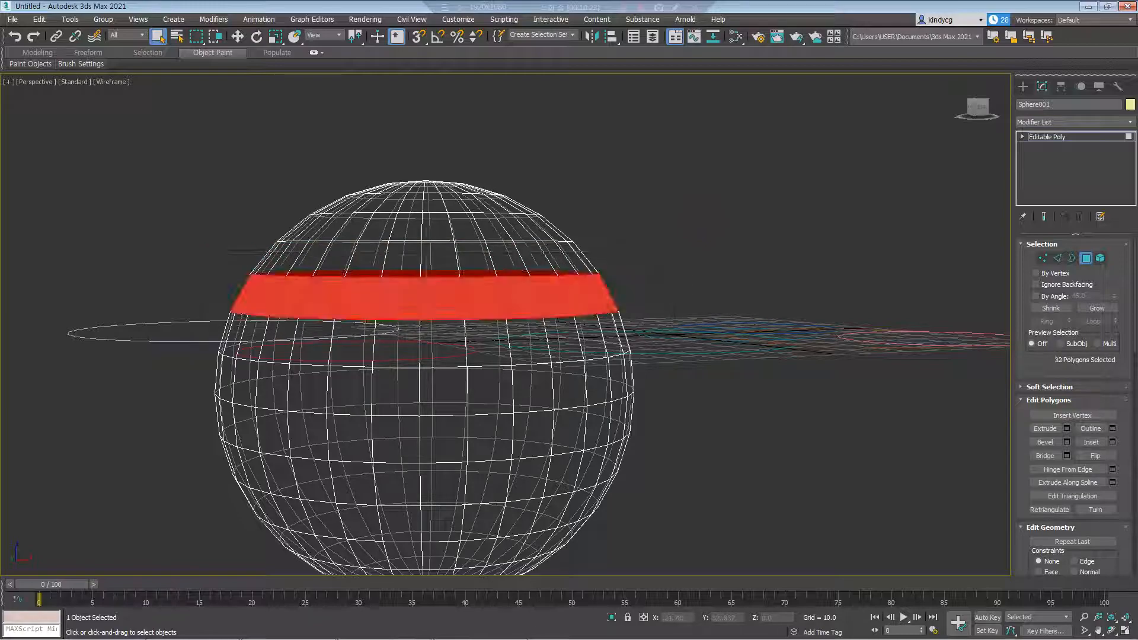
pyautogui.keyDown('alt'); pyautogui.moveTo(692, 332); pyautogui.dragTo(560, 337, button='middle'); pyautogui.keyUp('alt')
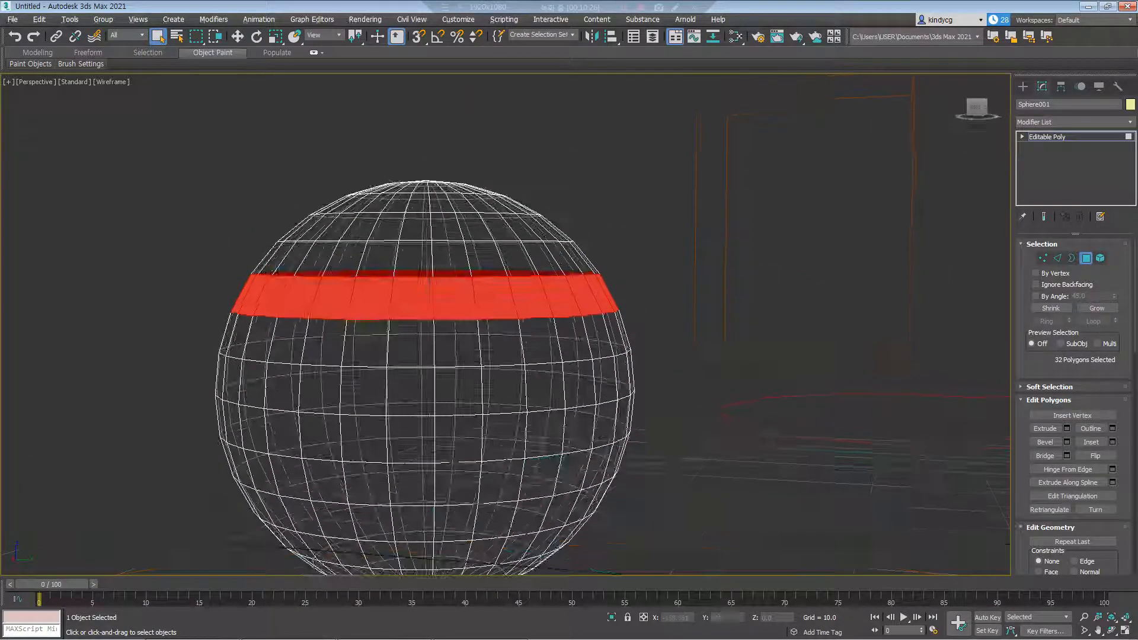
pyautogui.click(700, 296)
pyautogui.keyDown('alt'); pyautogui.moveTo(701, 296); pyautogui.dragTo(739, 297, button='middle'); pyautogui.keyUp('alt')
# Enter the sphere's Edge level, select a horizontal edge loop on its upper half, and clear the selection
pyautogui.press('2')
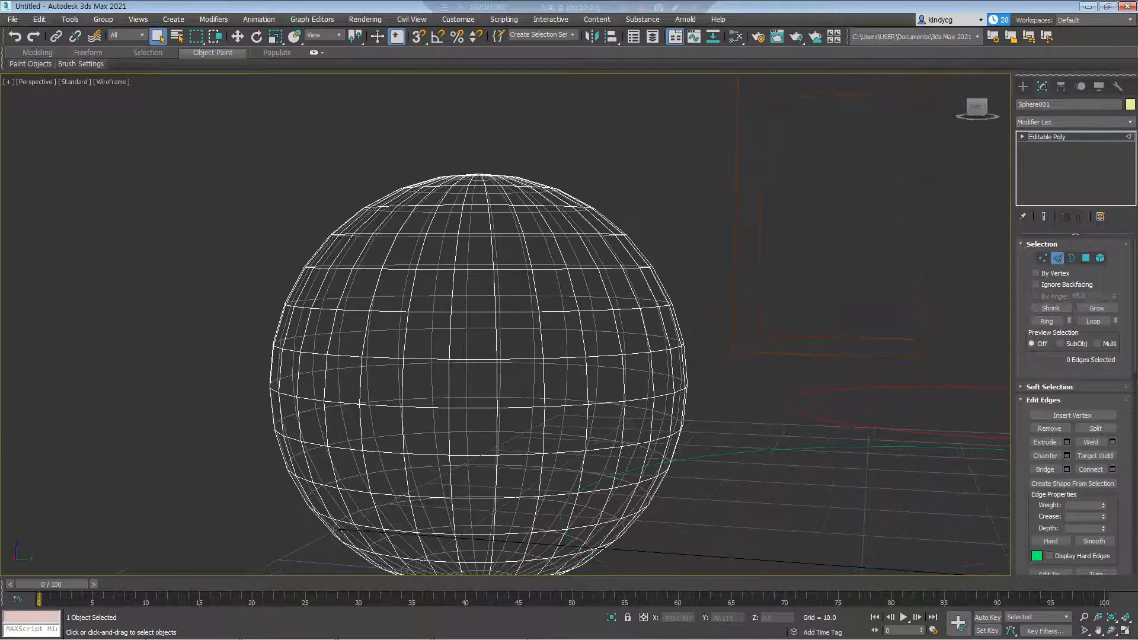
pyautogui.doubleClick(439, 269)
pyautogui.keyDown('alt'); pyautogui.moveTo(440, 269); pyautogui.dragTo(466, 274, button='middle'); pyautogui.keyUp('alt')
pyautogui.click(719, 300)
pyautogui.keyDown('alt'); pyautogui.moveTo(720, 300); pyautogui.dragTo(726, 290, button='middle'); pyautogui.keyUp('alt')
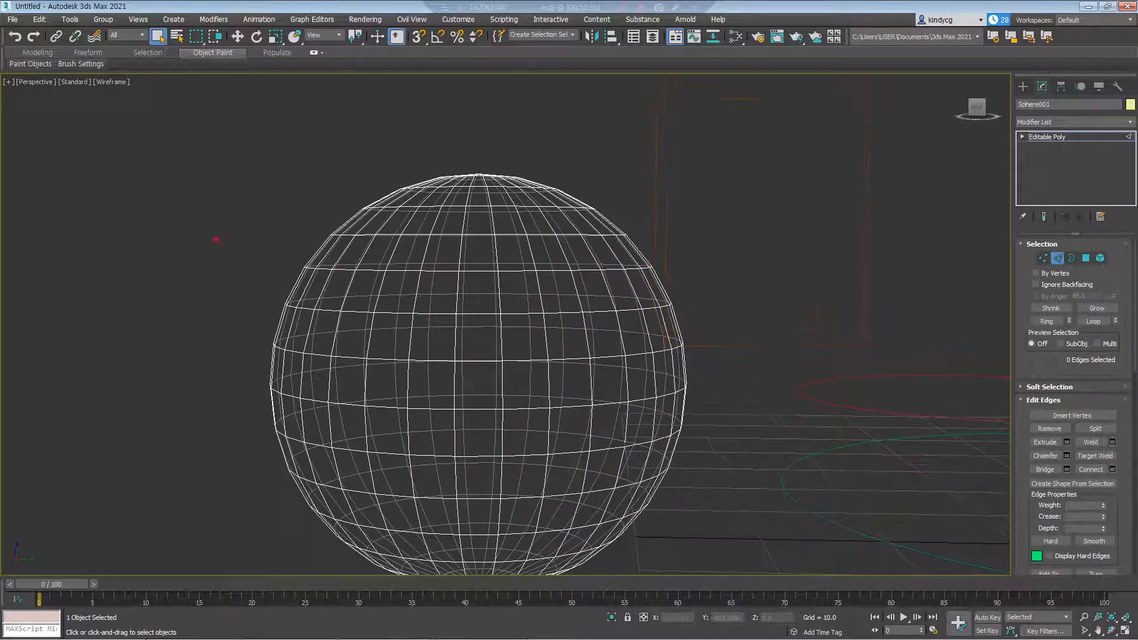
# Window-select only one horizontal edge loop on the sphere's upper half, inspect it in shaded display, and clear the selection
pyautogui.moveTo(216, 240); pyautogui.dragTo(685, 297)
pyautogui.keyDown('alt'); pyautogui.moveTo(685, 298); pyautogui.dragTo(682, 293, button='middle'); pyautogui.keyUp('alt')
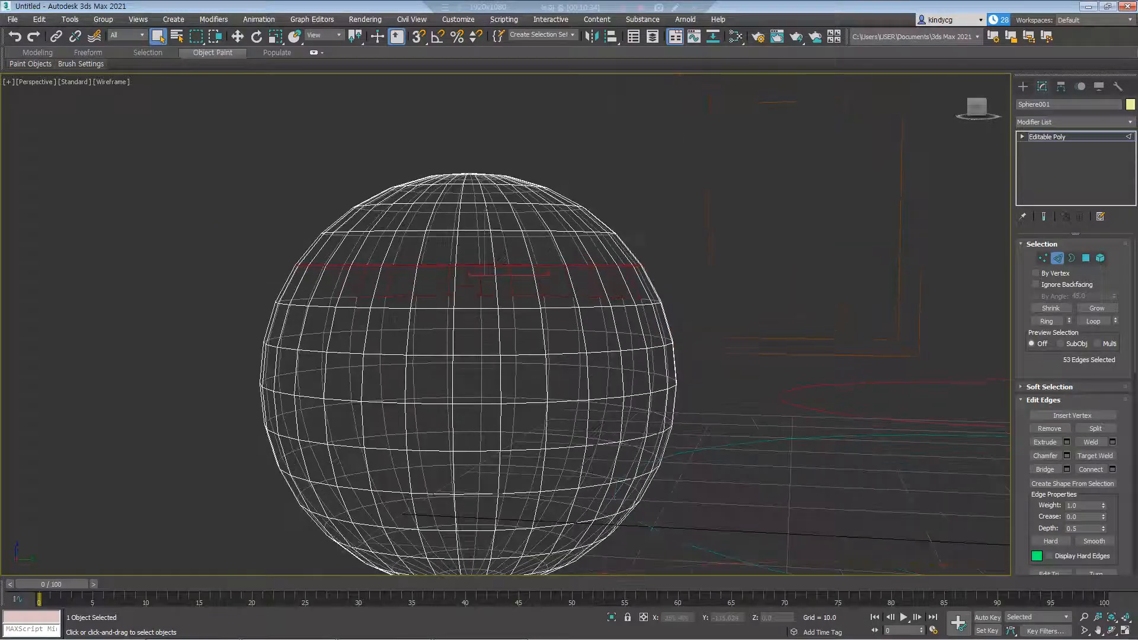
pyautogui.moveTo(223, 252); pyautogui.dragTo(706, 290)
pyautogui.moveTo(706, 290)
pyautogui.keyDown('alt'); pyautogui.mouseDown(button='middle')
pyautogui.moveTo(569, 317)
pyautogui.moveTo(522, 296)
pyautogui.mouseUp(button='middle'); pyautogui.keyUp('alt')
pyautogui.press('F3')
pyautogui.moveTo(469, 245); pyautogui.dragTo(483, 280, button='middle')
pyautogui.scroll(3, 484, 282)
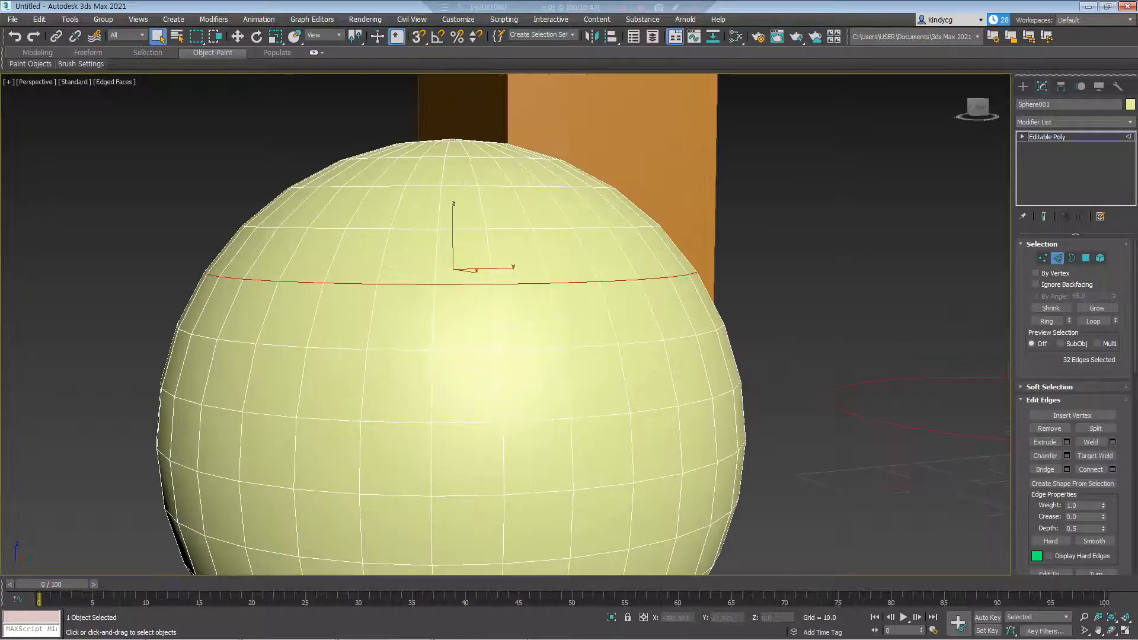
pyautogui.moveTo(484, 282); pyautogui.dragTo(595, 279, button='middle')
pyautogui.scroll(-5, 550, 285)
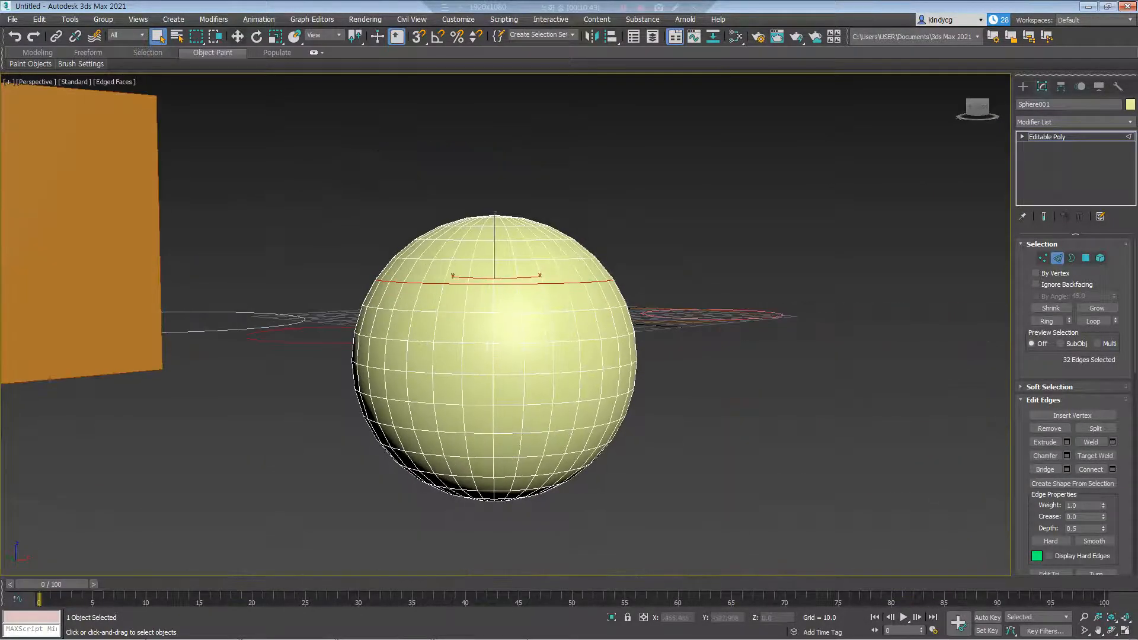
pyautogui.scroll(2, 504, 320)
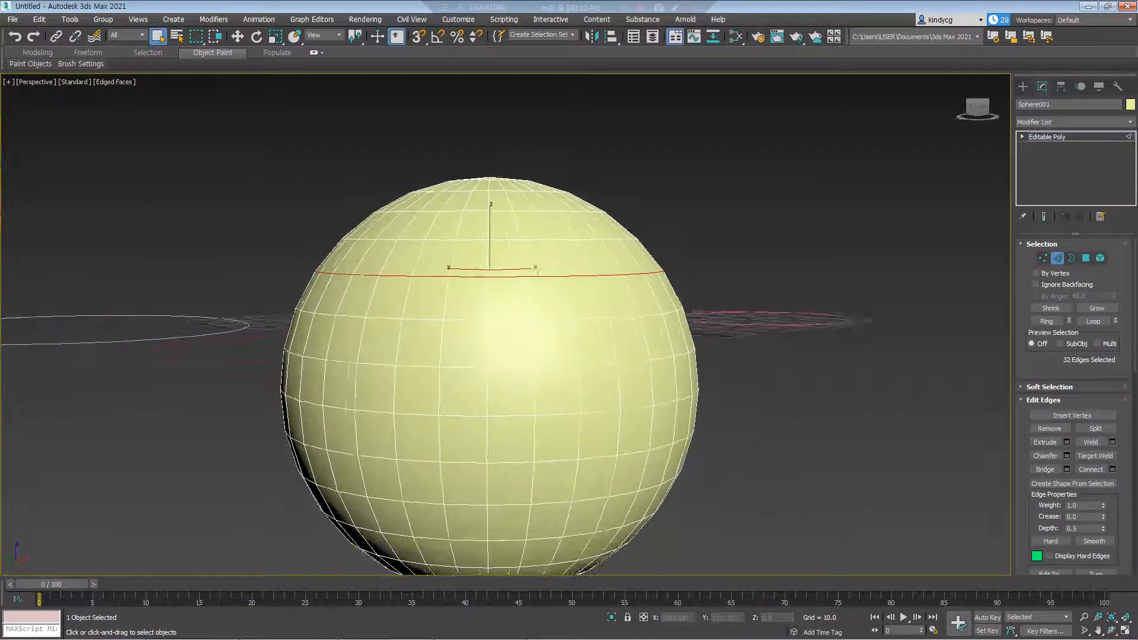
pyautogui.click(281, 229)
pyautogui.moveTo(281, 230); pyautogui.dragTo(247, 236, button='middle')
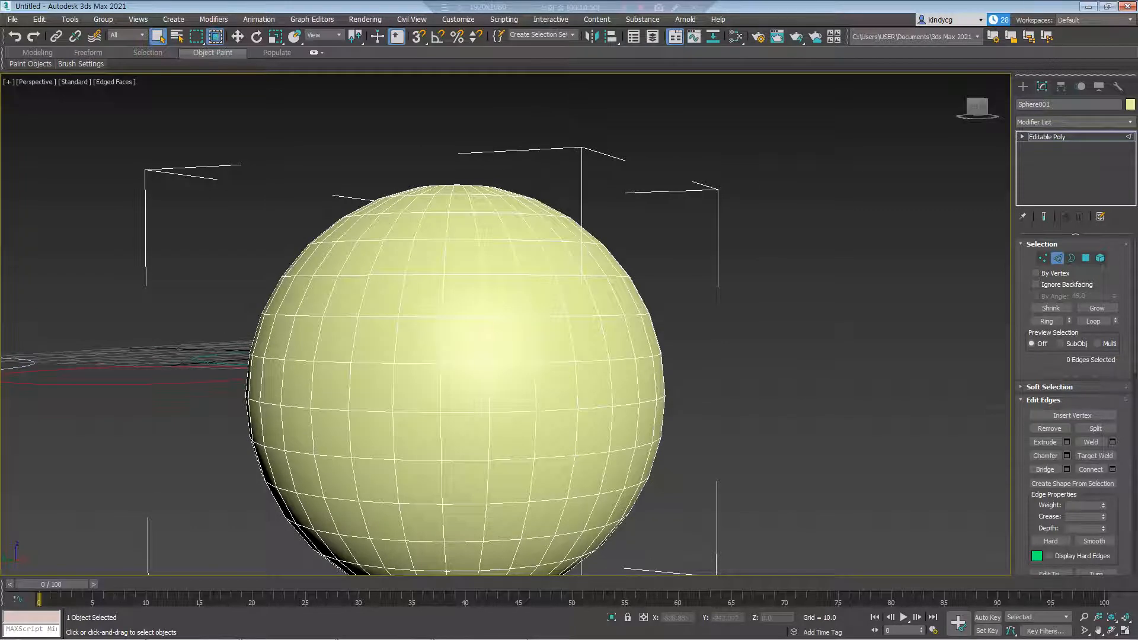
# Switch region selection to Crossing and review the Auto Window/Crossing by Direction option in the general preferences
pyautogui.click(216, 36)
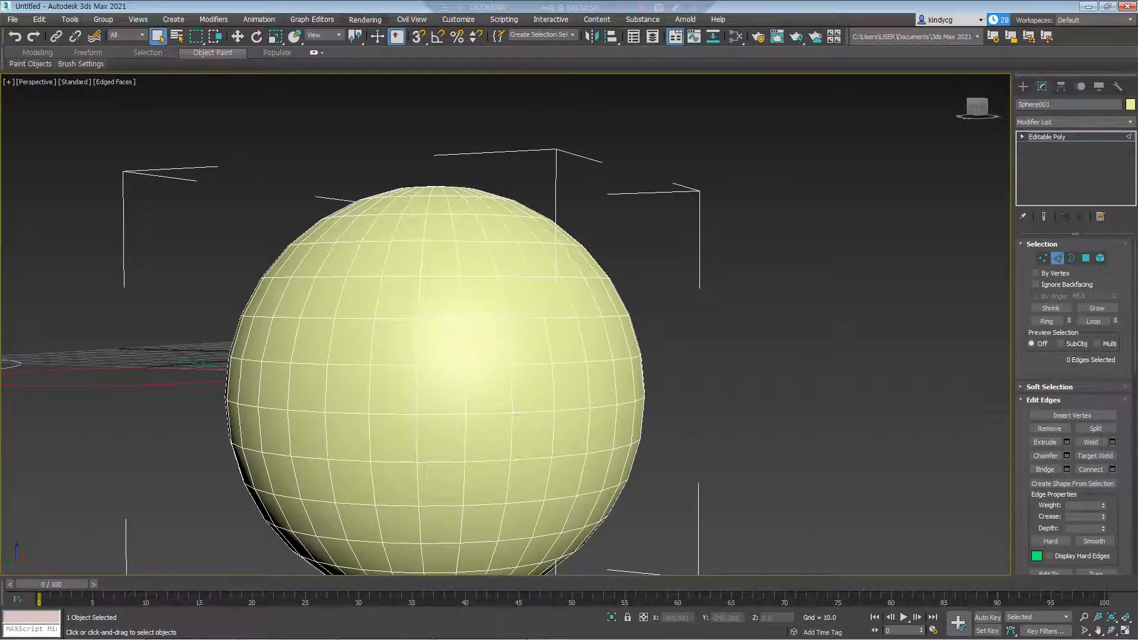
pyautogui.click(458, 19)
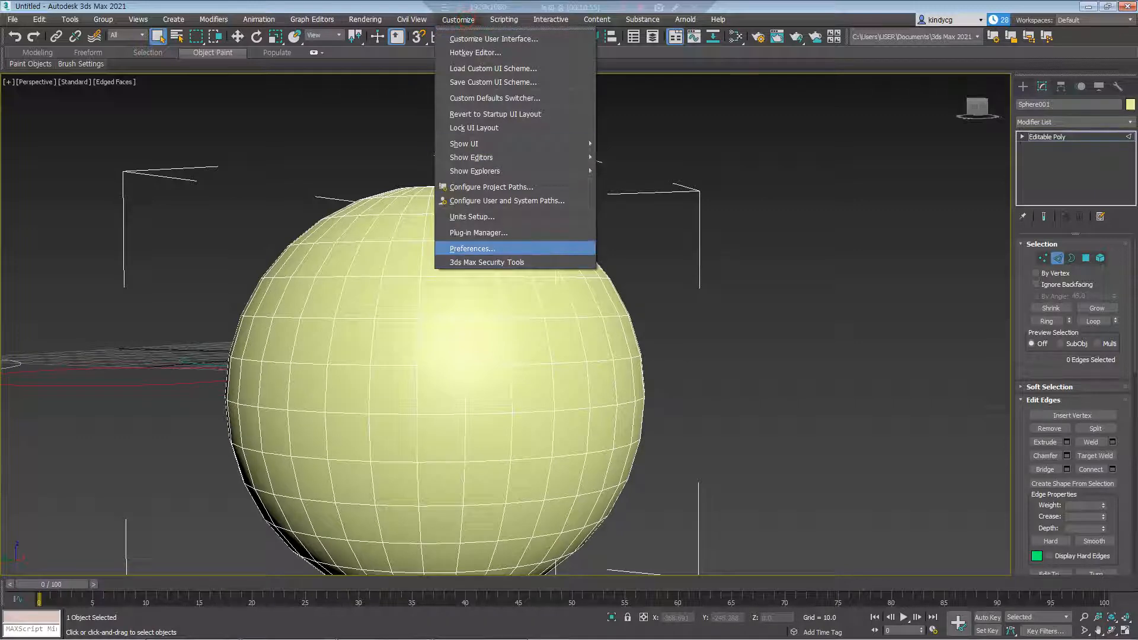
pyautogui.click(492, 249)
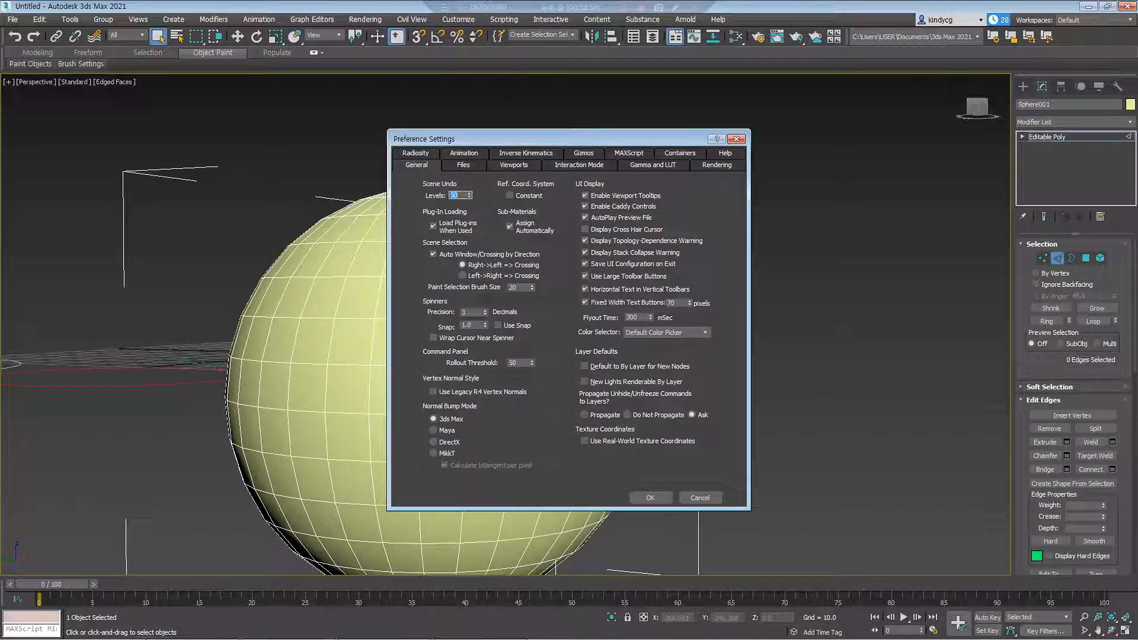
pyautogui.click(650, 497)
# Crossing-select a horizontal edge loop and its adjoining vertical edges on the sphere in wireframe, and return to shaded display
pyautogui.scroll(-3, 436, 380)
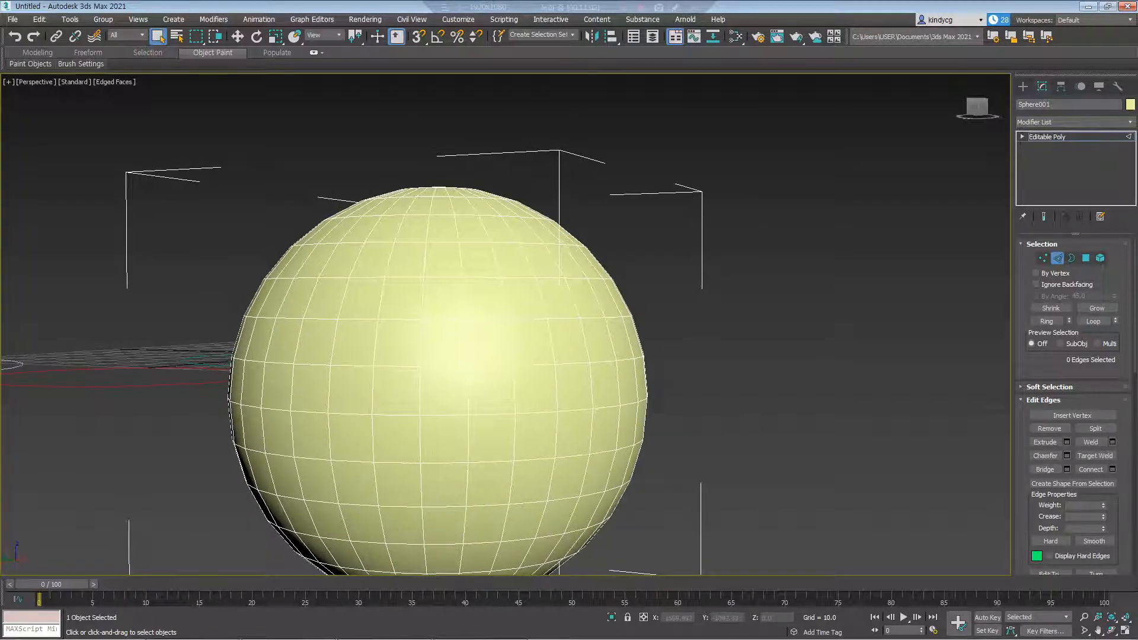
pyautogui.press('F3')
pyautogui.moveTo(202, 262); pyautogui.dragTo(202, 262)
pyautogui.press('F3')
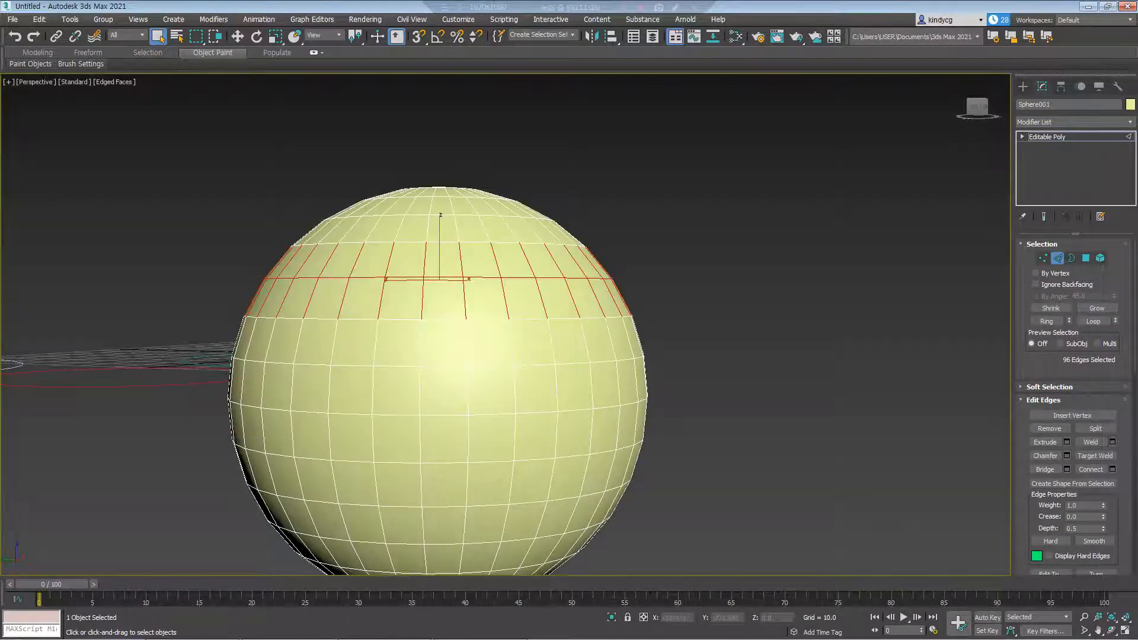
# Remove the vertical edges above and below the loop from the sphere's edge selection, leaving only the horizontal loop selected
pyautogui.keyDown('alt'); pyautogui.moveTo(243, 208); pyautogui.dragTo(242, 205); pyautogui.keyUp('alt')
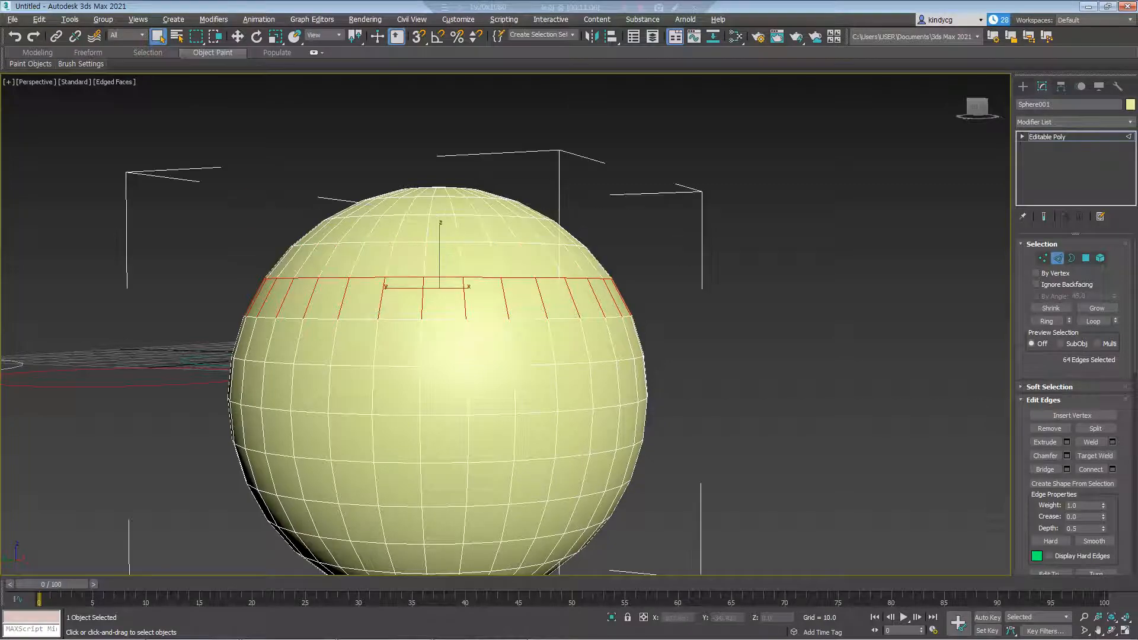
pyautogui.keyDown('alt'); pyautogui.moveTo(712, 405); pyautogui.dragTo(711, 305); pyautogui.keyUp('alt')
pyautogui.scroll(5, 498, 337)
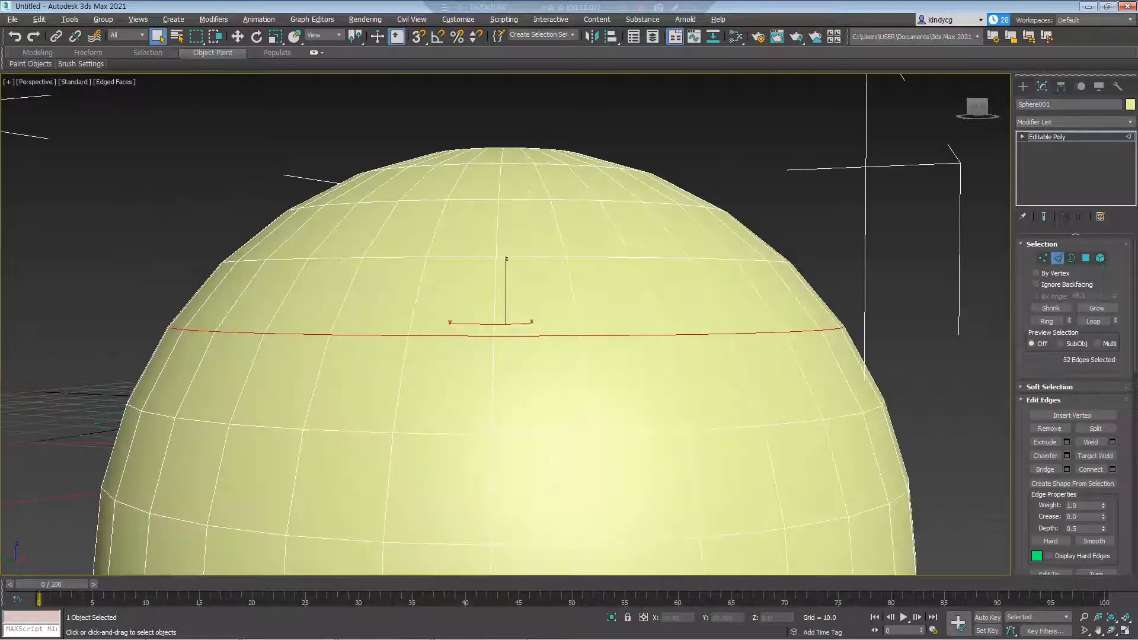
pyautogui.scroll(-5, 624, 384)
pyautogui.moveTo(624, 384)
pyautogui.keyDown('alt'); pyautogui.mouseDown(button='middle')
pyautogui.moveTo(691, 409)
pyautogui.moveTo(642, 370)
pyautogui.moveTo(639, 380)
pyautogui.mouseUp(button='middle'); pyautogui.keyUp('alt')
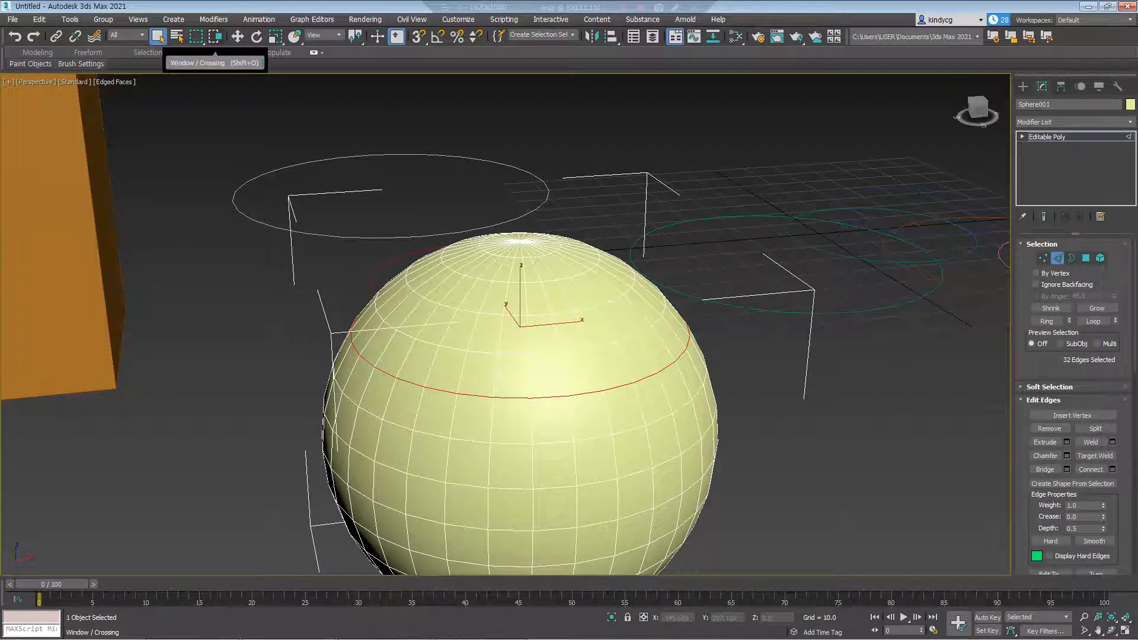
pyautogui.moveTo(415, 249); pyautogui.dragTo(419, 286, button='middle')
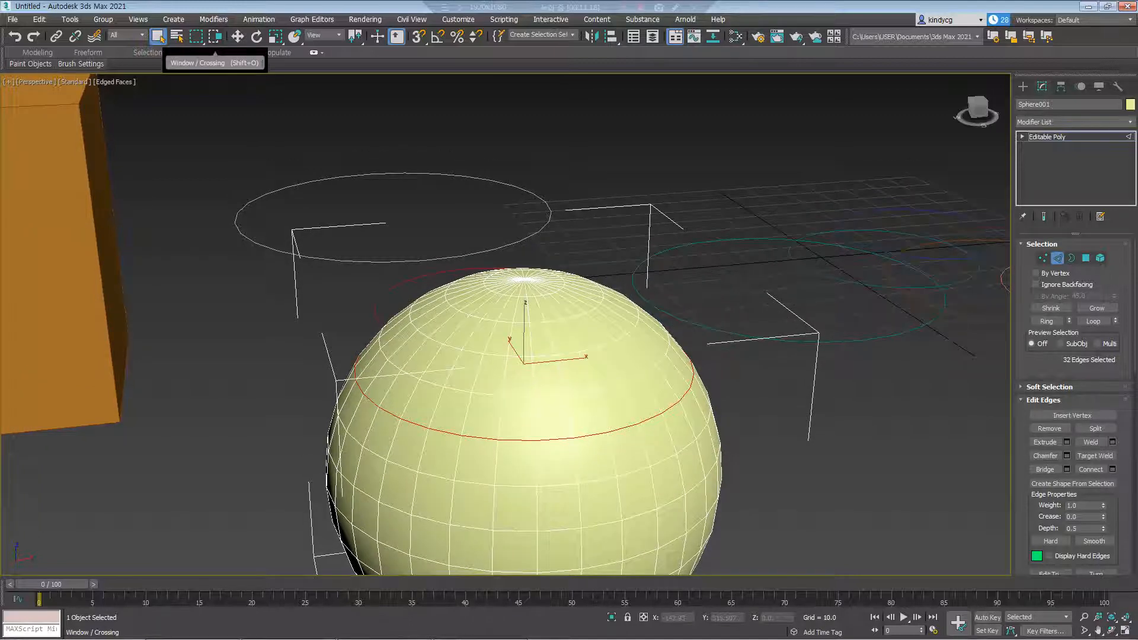
# Compare the Move, Rotate and Scale gizmos on the sphere's selected edge loop
pyautogui.click(237, 37)
pyautogui.click(256, 36)
pyautogui.click(275, 36)
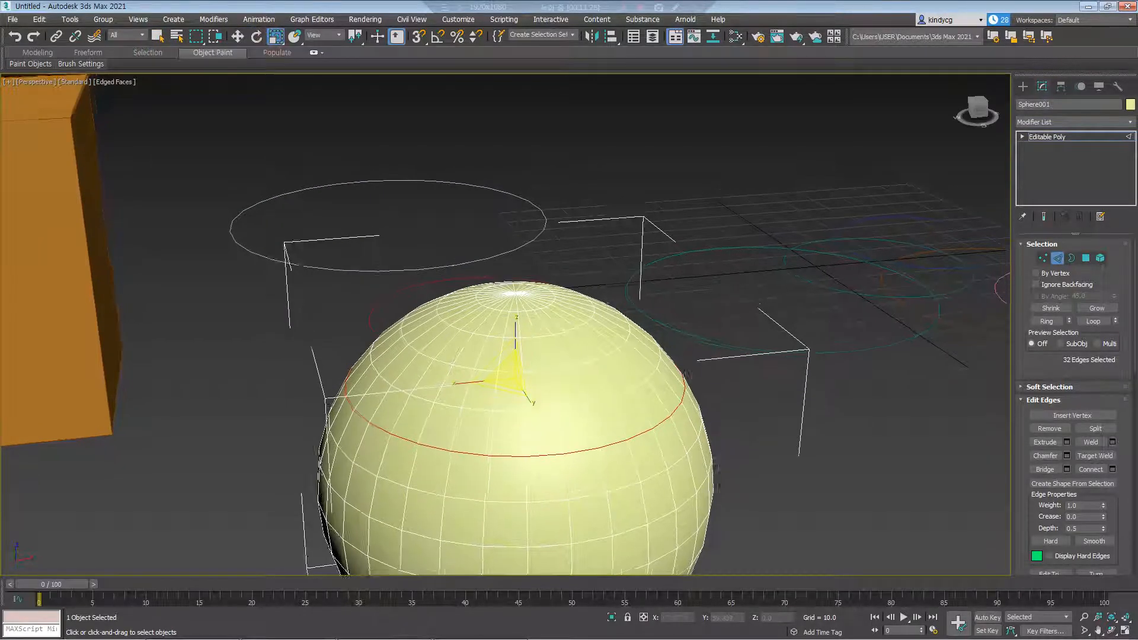
pyautogui.click(237, 36)
pyautogui.click(256, 36)
pyautogui.click(276, 36)
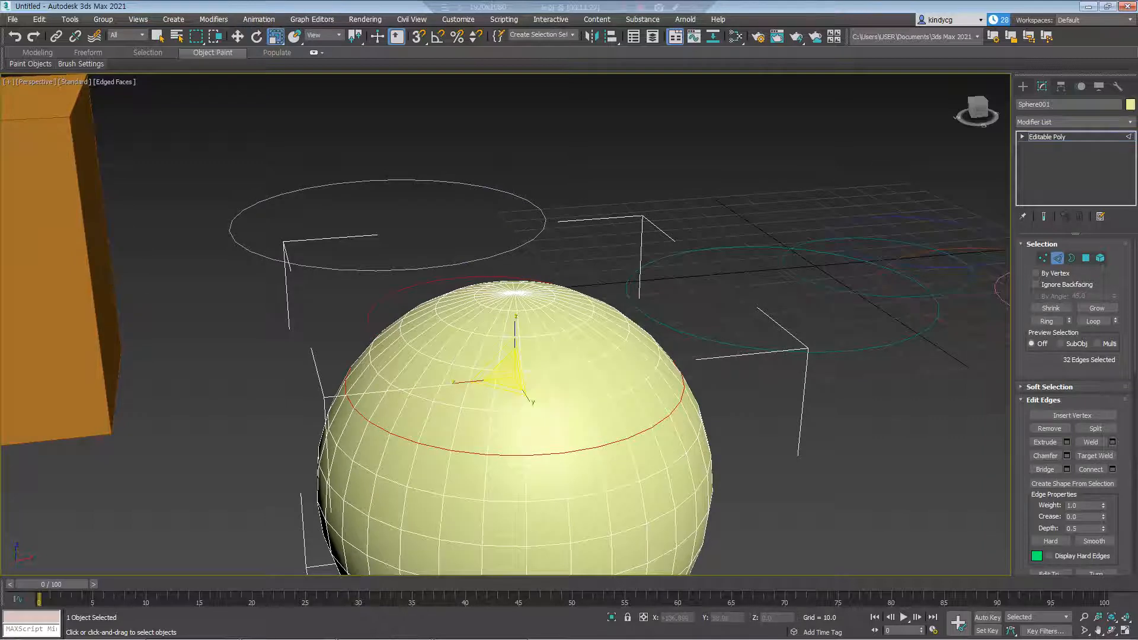
pyautogui.moveTo(515, 362); pyautogui.dragTo(514, 377, button='middle')
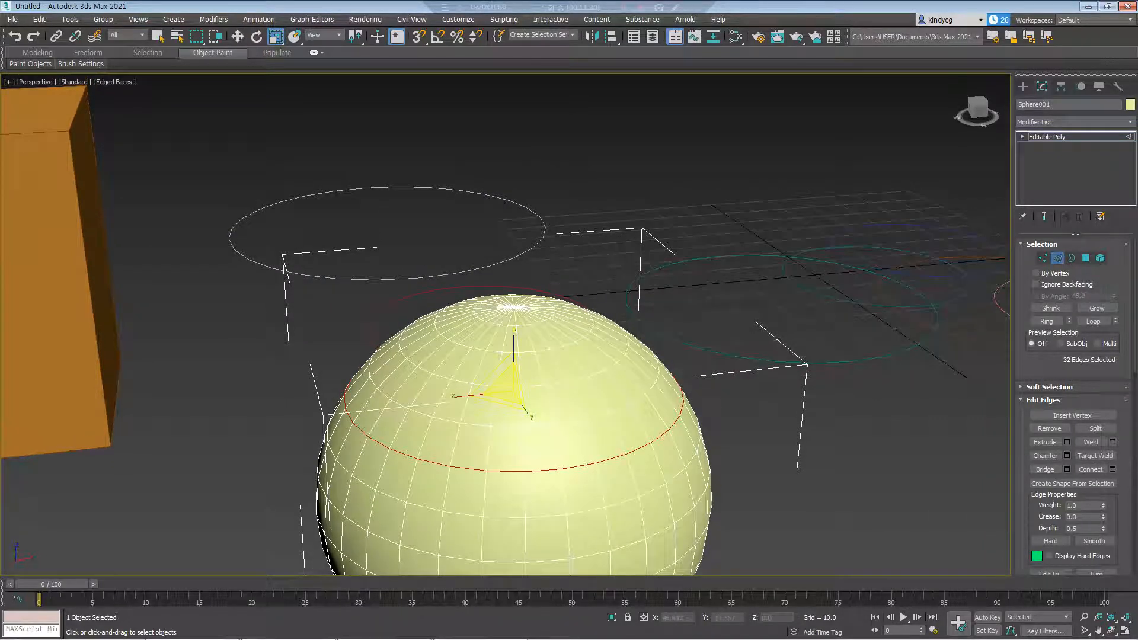
# Leave the sphere's Edge level and move the whole sphere using the Move tool's axis handles
pyautogui.press('2')
pyautogui.scroll(-4, 652, 266)
pyautogui.keyDown('alt'); pyautogui.moveTo(628, 284); pyautogui.dragTo(522, 400, button='middle'); pyautogui.keyUp('alt')
pyautogui.press('w')
pyautogui.moveTo(675, 389); pyautogui.dragTo(627, 397)
pyautogui.keyDown('alt'); pyautogui.moveTo(627, 398); pyautogui.dragTo(595, 329, button='middle'); pyautogui.keyUp('alt')
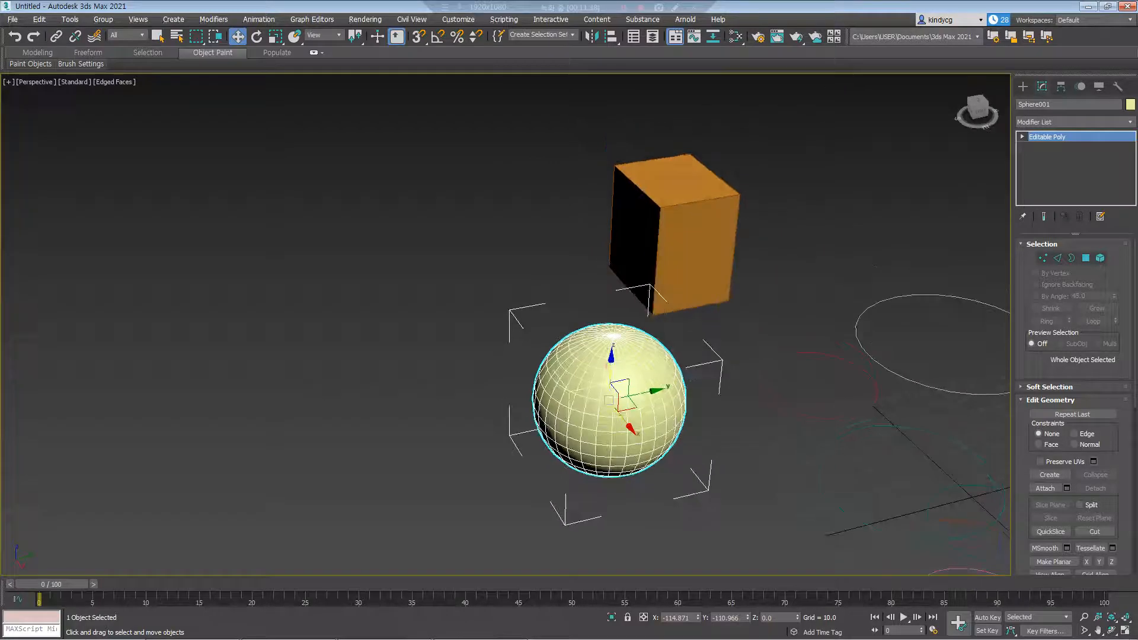
pyautogui.moveTo(611, 371)
pyautogui.mouseDown()
pyautogui.moveTo(612, 292)
pyautogui.moveTo(611, 358)
pyautogui.mouseUp()
pyautogui.moveTo(611, 358); pyautogui.dragTo(623, 256, button='middle')
# Select the orange box, try rotating it with the Rotate tool, and undo the rotation
pyautogui.press('e')
pyautogui.moveTo(667, 155); pyautogui.dragTo(660, 296, button='middle')
pyautogui.click(662, 255)
pyautogui.moveTo(647, 347); pyautogui.dragTo(669, 329)
pyautogui.hotkey('ctrl', 'z')
pyautogui.hotkey('ctrl', 'z')
# Try scaling the orange box by different Scale gizmo handles, undoing each scale change
pyautogui.moveTo(669, 329); pyautogui.dragTo(634, 345, button='middle')
pyautogui.press('r')
pyautogui.moveTo(620, 292); pyautogui.dragTo(621, 219)
pyautogui.hotkey('ctrl', 'z')
pyautogui.moveTo(642, 363); pyautogui.dragTo(686, 413)
pyautogui.hotkey('ctrl', 'z')
pyautogui.moveTo(599, 350); pyautogui.dragTo(620, 308)
pyautogui.hotkey('ctrl', 'z')
pyautogui.moveTo(620, 309); pyautogui.dragTo(623, 344, button='middle')
pyautogui.scroll(5, 623, 347)
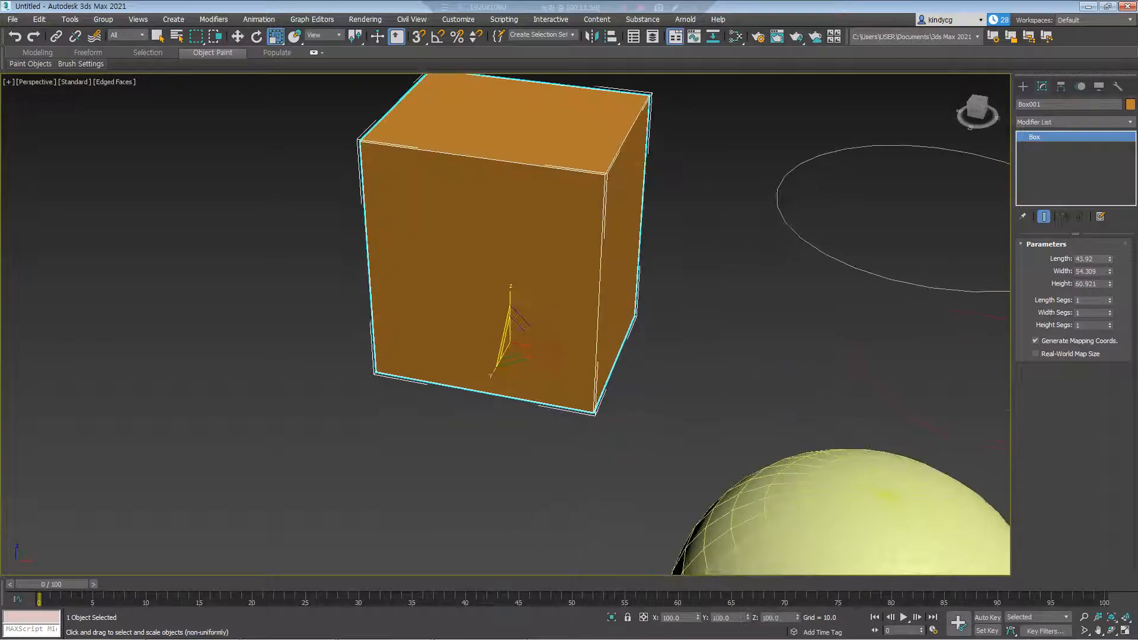
# Cycle through the Move, Rotate and Scale tools on the orange box, return to Move, and examine its axis gizmo
pyautogui.click(237, 36)
pyautogui.click(256, 36)
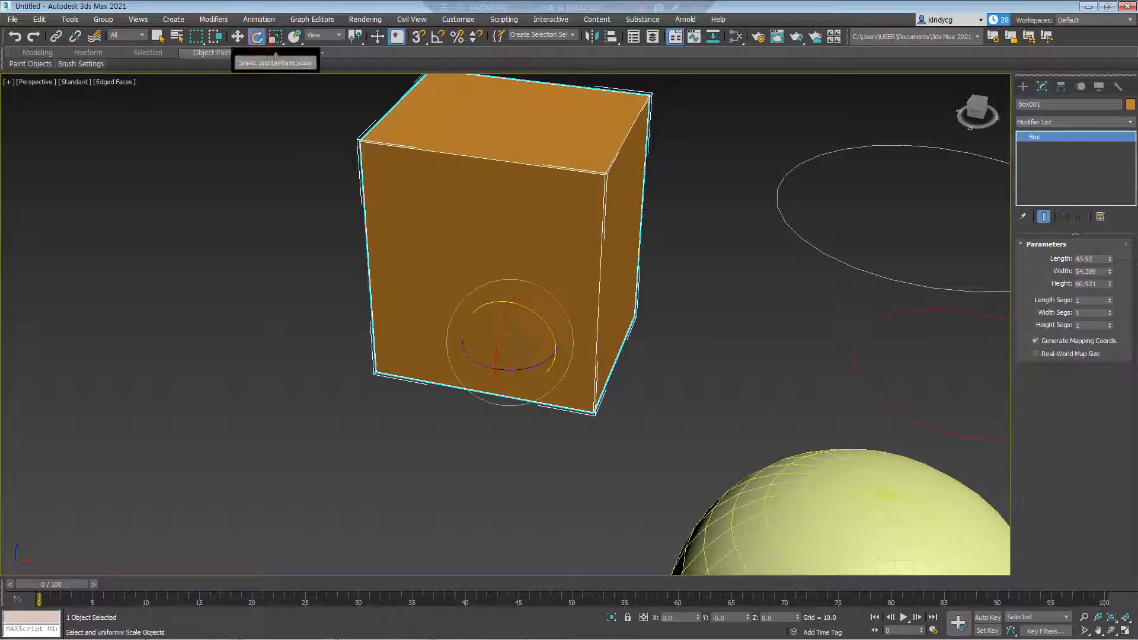
pyautogui.click(276, 37)
pyautogui.click(238, 36)
pyautogui.scroll(-4, 243, 83)
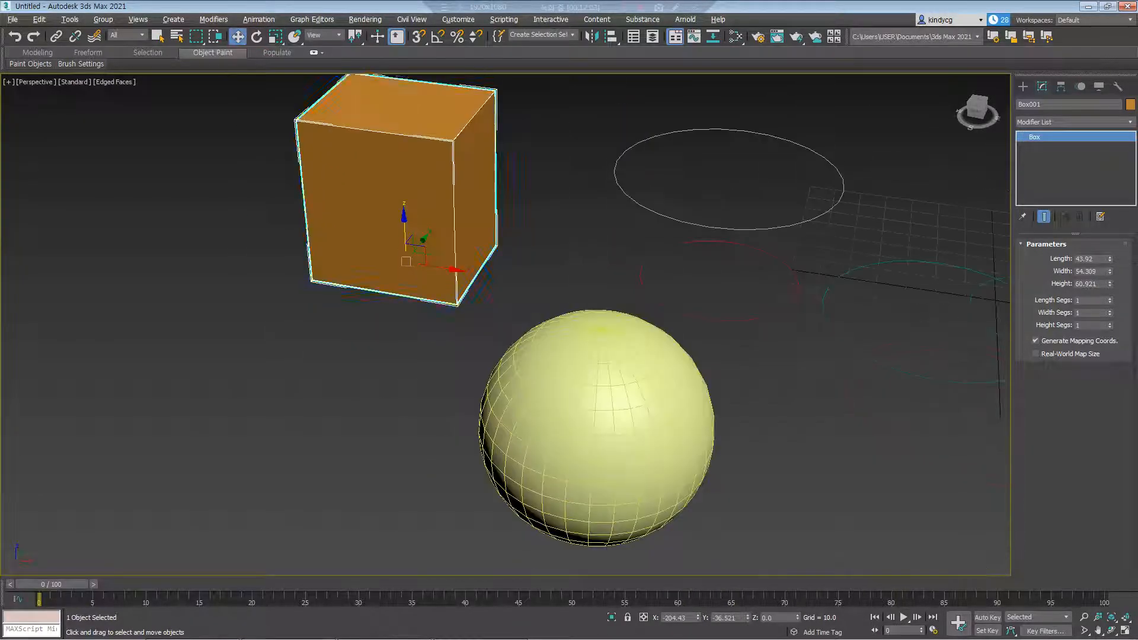
pyautogui.keyDown('alt'); pyautogui.moveTo(391, 296); pyautogui.dragTo(266, 296, button='middle'); pyautogui.keyUp('alt')
pyautogui.moveTo(267, 296); pyautogui.dragTo(510, 246, button='middle')
pyautogui.keyDown('alt'); pyautogui.moveTo(510, 320); pyautogui.dragTo(486, 380, button='middle'); pyautogui.keyUp('alt')
pyautogui.scroll(4, 652, 249)
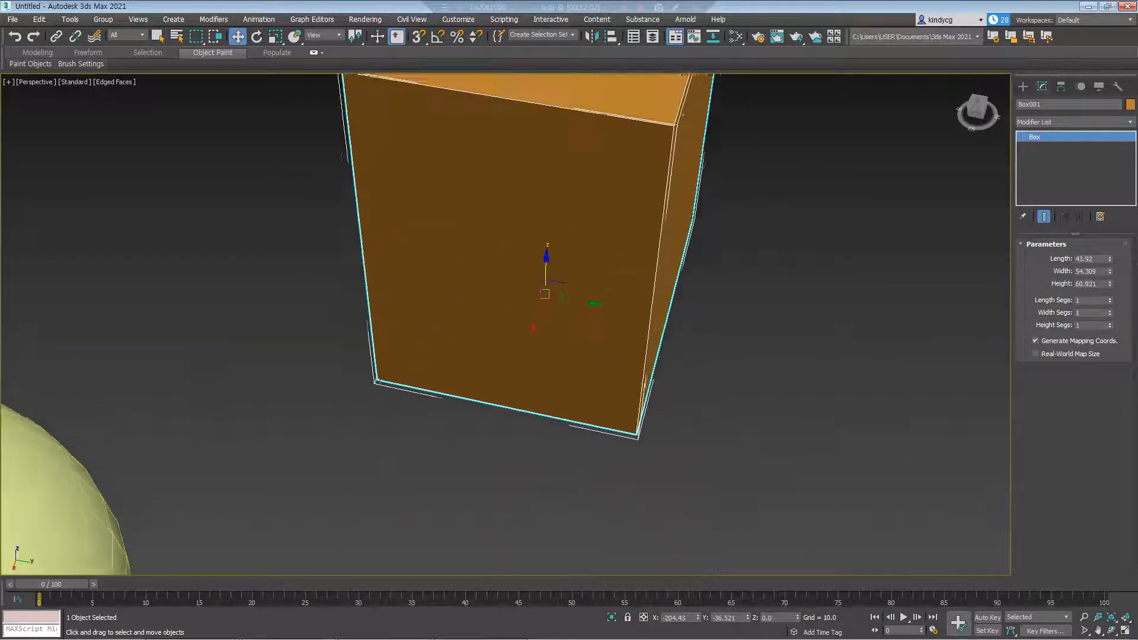
pyautogui.scroll(-6, 522, 296)
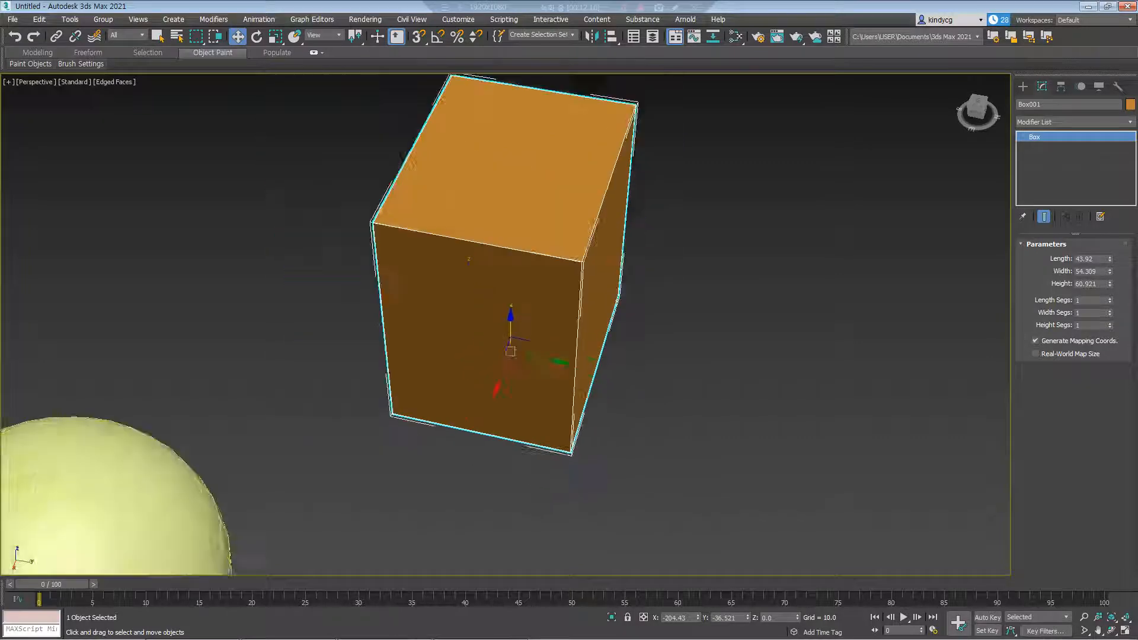
# In Top view, clone the box as a single copy along the Y axis to about Y 42
pyautogui.press('t')
pyautogui.scroll(-3, 569, 364)
pyautogui.scroll(6, 272, 389)
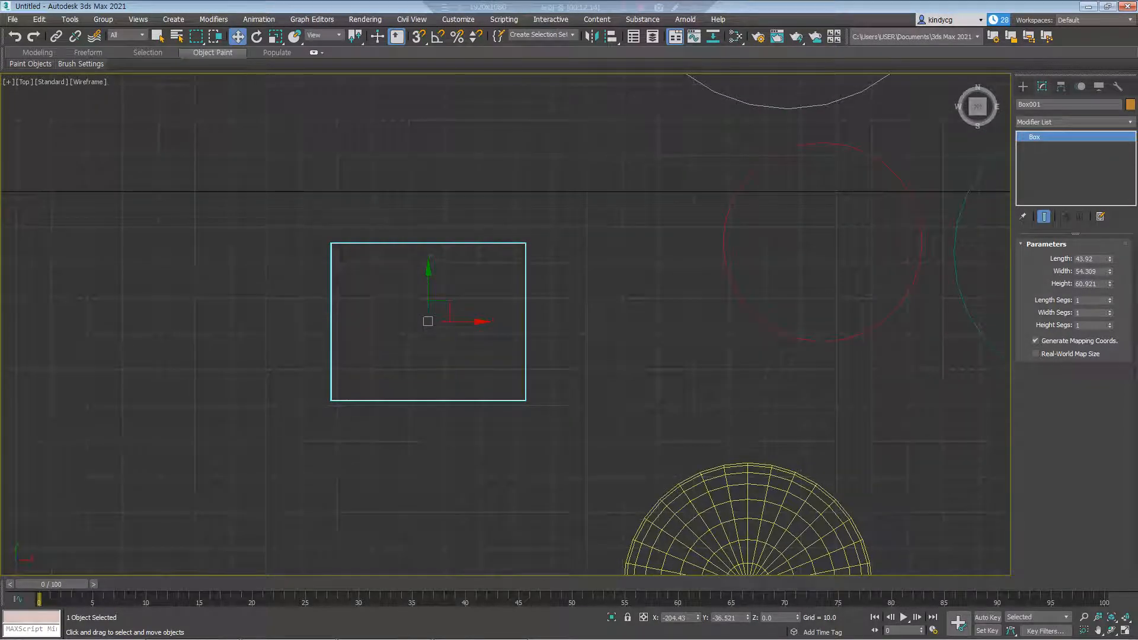
pyautogui.moveTo(428, 322); pyautogui.dragTo(441, 417, button='middle')
pyautogui.scroll(-2, 444, 418)
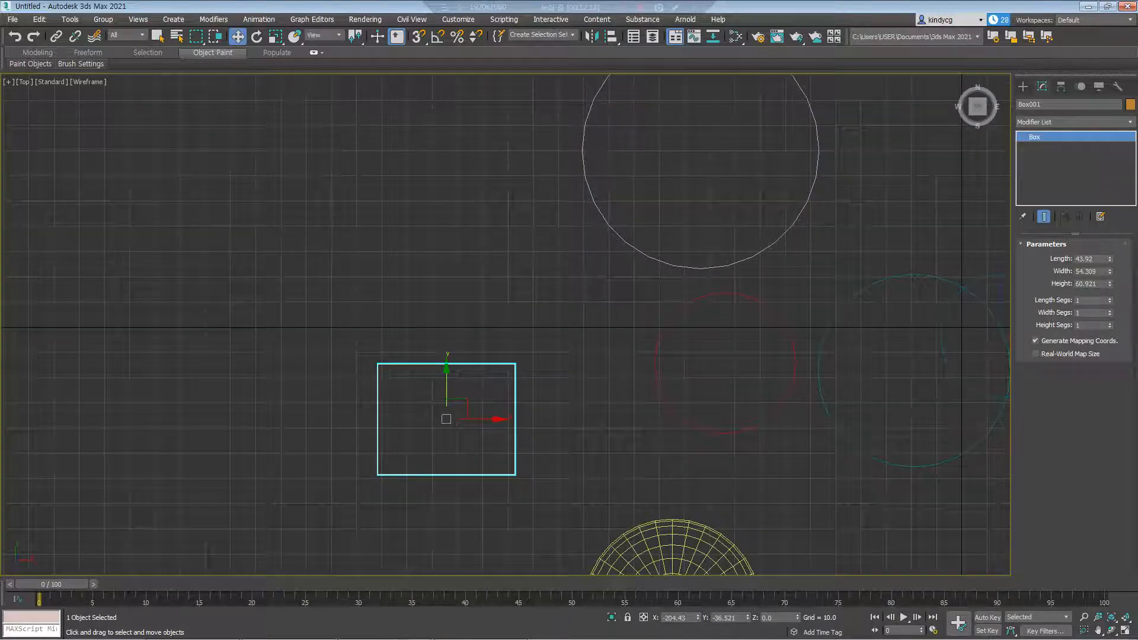
pyautogui.keyDown('shift'); pyautogui.moveTo(447, 391); pyautogui.dragTo(447, 193); pyautogui.keyUp('shift')
pyautogui.click(571, 377)
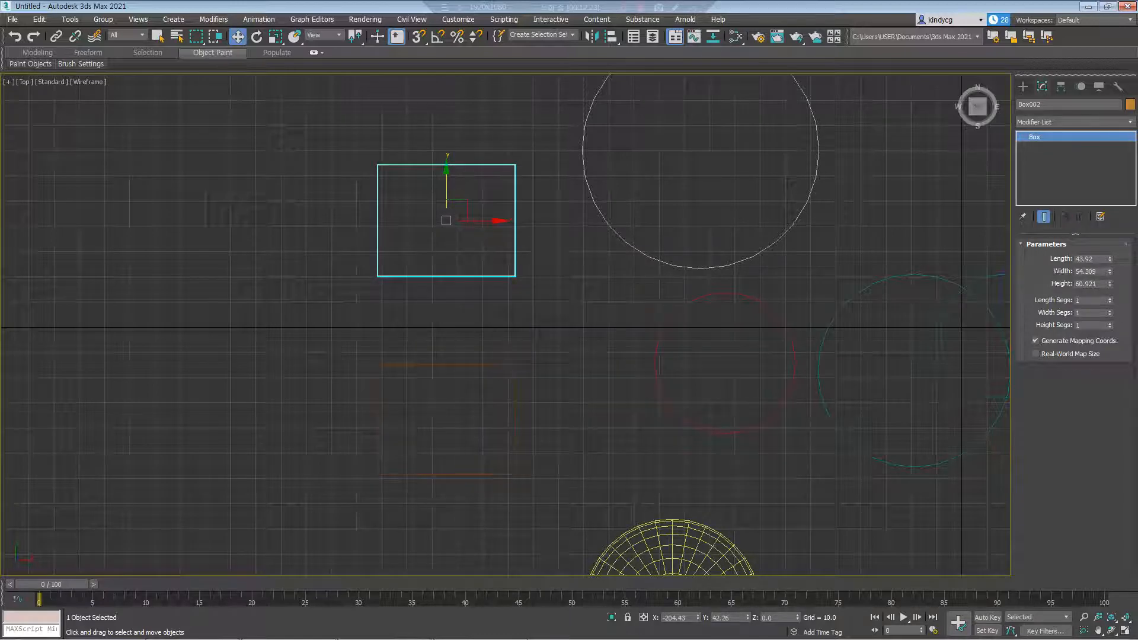
# Clone the second box as a copy with the XY plane handle to about X -203.5, Y 116.8
pyautogui.moveTo(445, 415); pyautogui.dragTo(442, 511, button='middle')
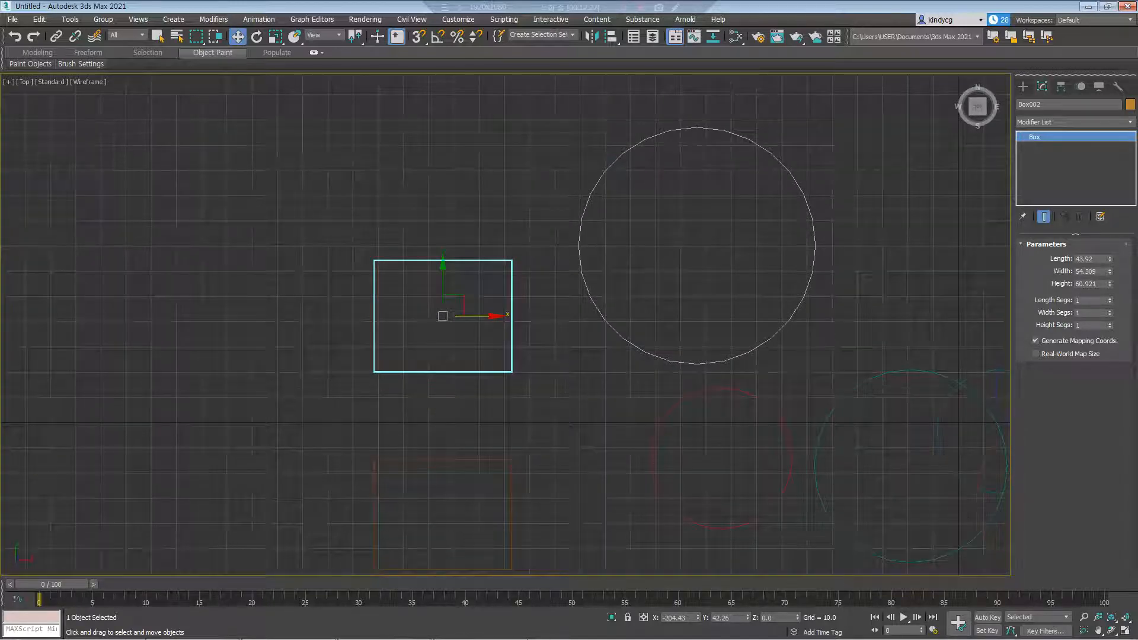
pyautogui.moveTo(443, 511); pyautogui.dragTo(442, 566, button='middle')
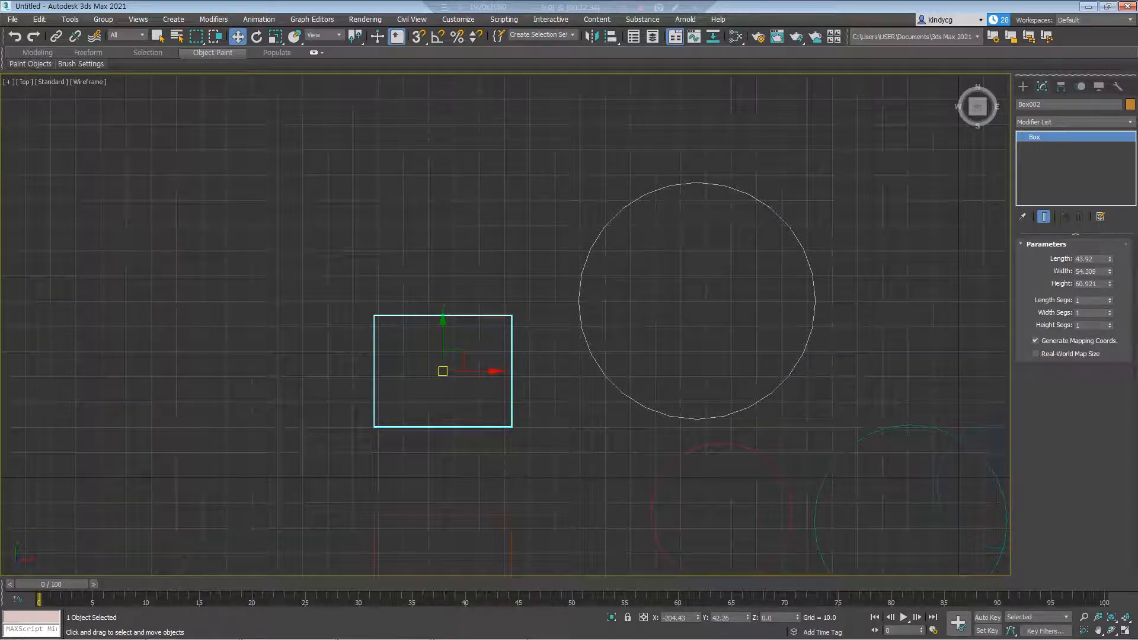
pyautogui.moveTo(453, 360)
pyautogui.keyDown('shift'); pyautogui.mouseDown()
pyautogui.moveTo(473, 289)
pyautogui.moveTo(455, 250)
pyautogui.moveTo(456, 172)
pyautogui.mouseUp(); pyautogui.keyUp('shift')
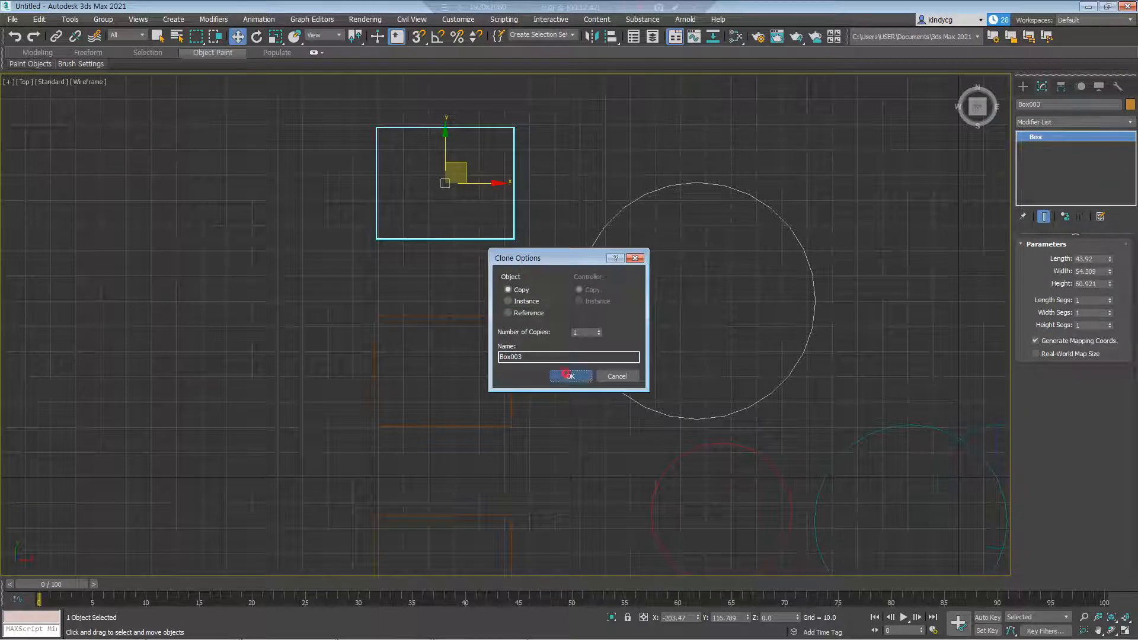
pyautogui.click(572, 374)
# Inspect the horizontal alignment of the freely moved copy with the box below it, and discard that copy
pyautogui.scroll(5, 380, 267)
pyautogui.click(394, 261)
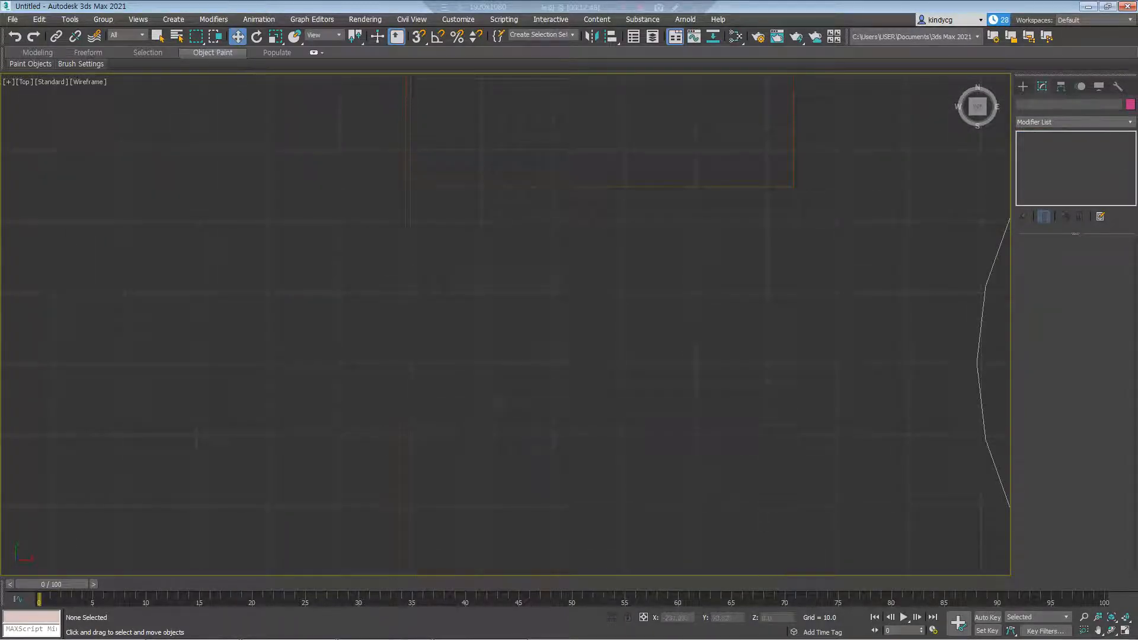
pyautogui.scroll(-4, 397, 334)
pyautogui.click(444, 261)
pyautogui.scroll(2, 503, 308)
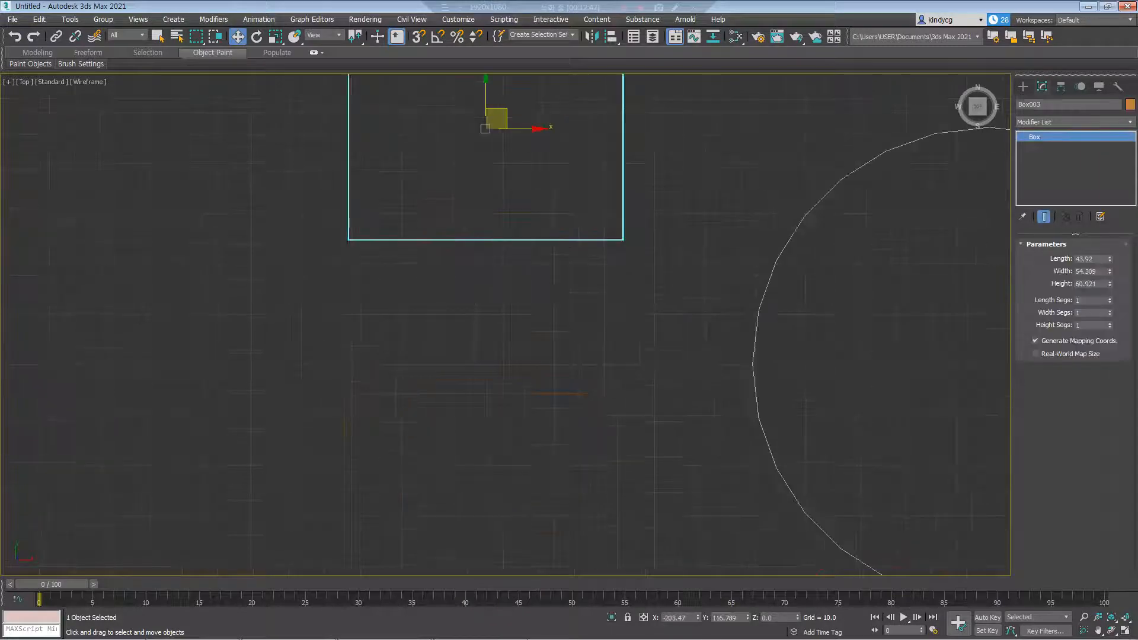
pyautogui.click(491, 255)
pyautogui.moveTo(491, 243); pyautogui.dragTo(501, 189, button='middle')
pyautogui.scroll(-3, 501, 304)
pyautogui.moveTo(544, 299); pyautogui.dragTo(515, 355)
pyautogui.moveTo(514, 355); pyautogui.dragTo(508, 368, button='middle')
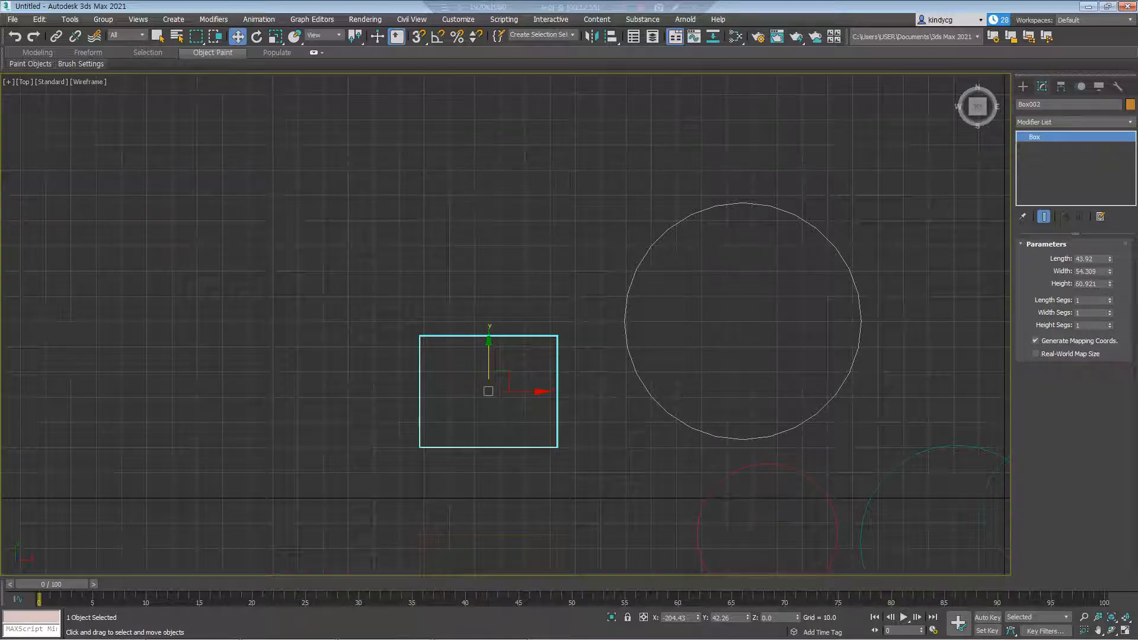
# Clone the second box as a copy along the Y axis only, to about Y 120.6
pyautogui.moveTo(488, 341); pyautogui.dragTo(489, 156)
pyautogui.moveTo(489, 207)
pyautogui.mouseDown()
pyautogui.moveTo(488, 250)
pyautogui.moveTo(489, 194)
pyautogui.mouseUp()
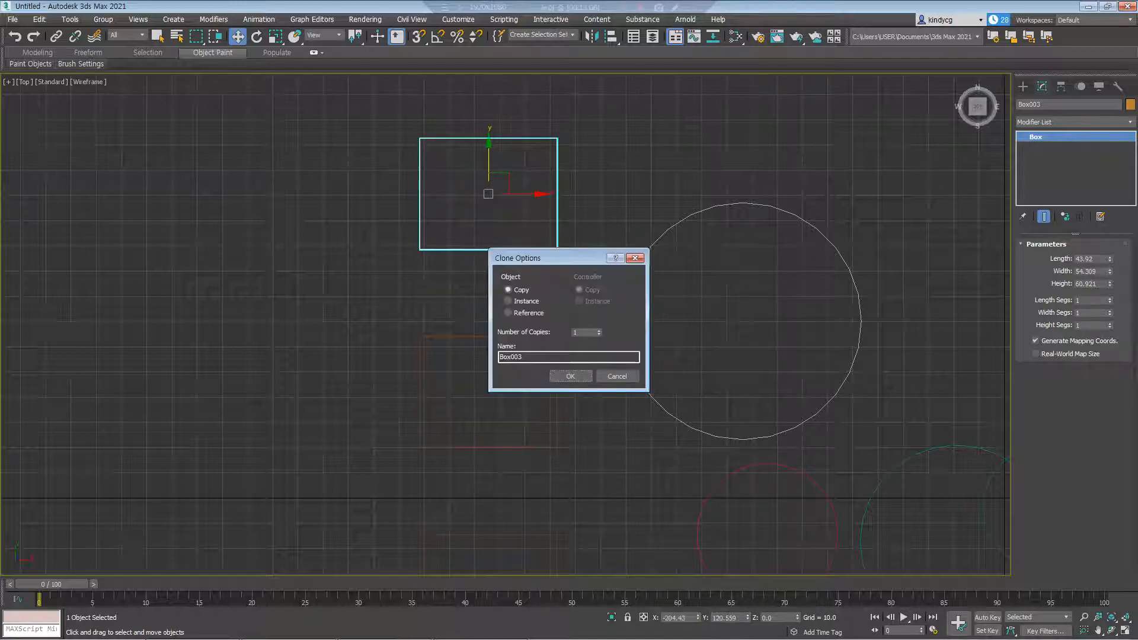
pyautogui.click(570, 376)
# Clone the newest box as a copy along the X axis only, to about X -23
pyautogui.moveTo(570, 376)
pyautogui.mouseDown(button='middle')
pyautogui.moveTo(540, 414)
pyautogui.moveTo(442, 451)
pyautogui.mouseUp(button='middle')
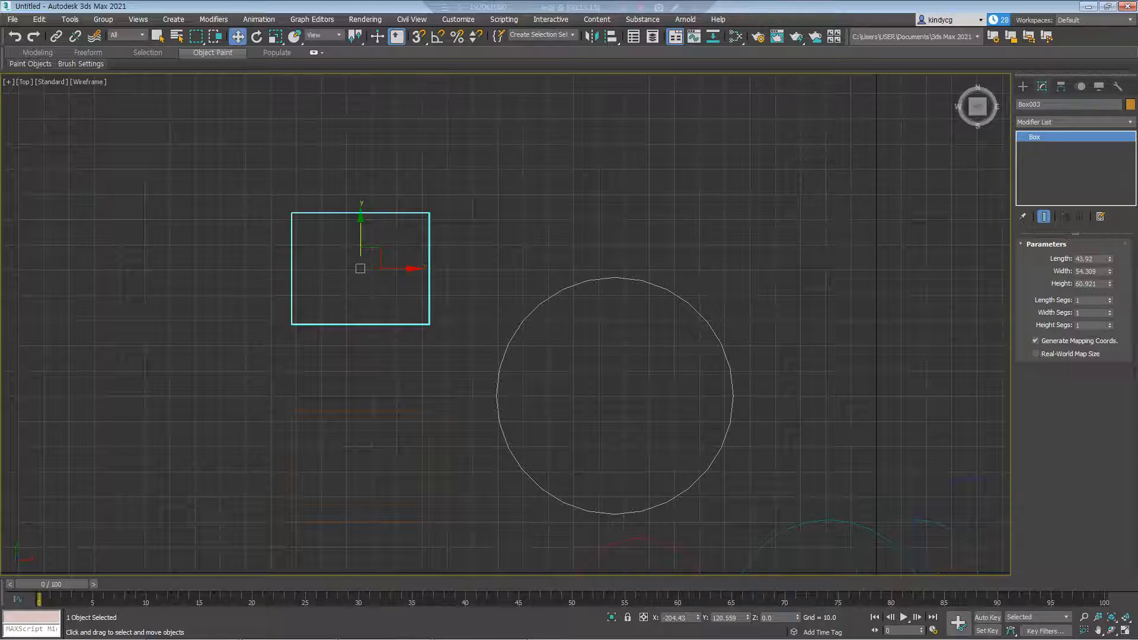
pyautogui.keyDown('shift'); pyautogui.moveTo(360, 268); pyautogui.dragTo(819, 268); pyautogui.keyUp('shift')
pyautogui.press('Return')
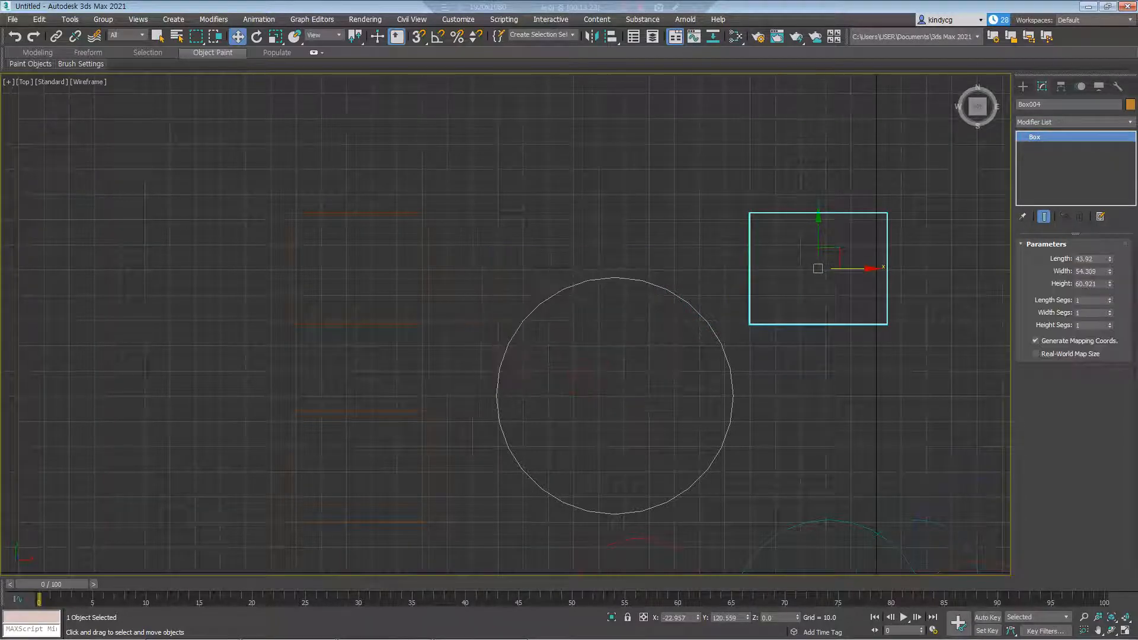
# Select the large white circle and move it slightly in the XY plane to about X -104.3, Y 69.2
pyautogui.moveTo(727, 434); pyautogui.dragTo(608, 340, button='middle')
pyautogui.click(608, 339)
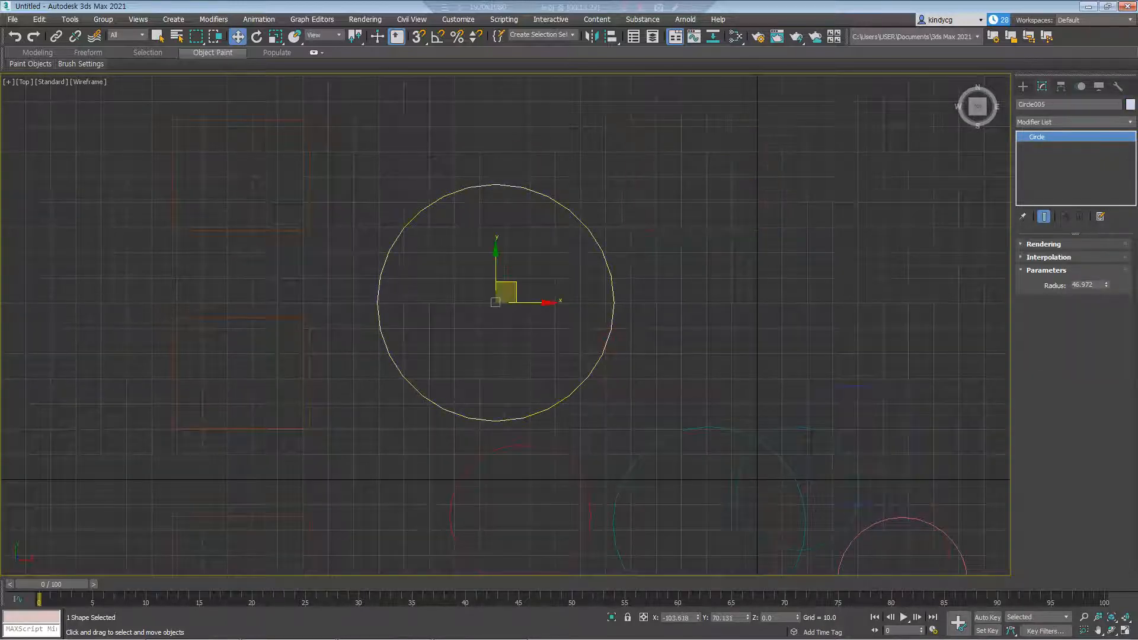
pyautogui.moveTo(506, 291)
pyautogui.mouseDown()
pyautogui.moveTo(450, 314)
pyautogui.moveTo(498, 284)
pyautogui.moveTo(507, 308)
pyautogui.moveTo(504, 295)
pyautogui.mouseUp()
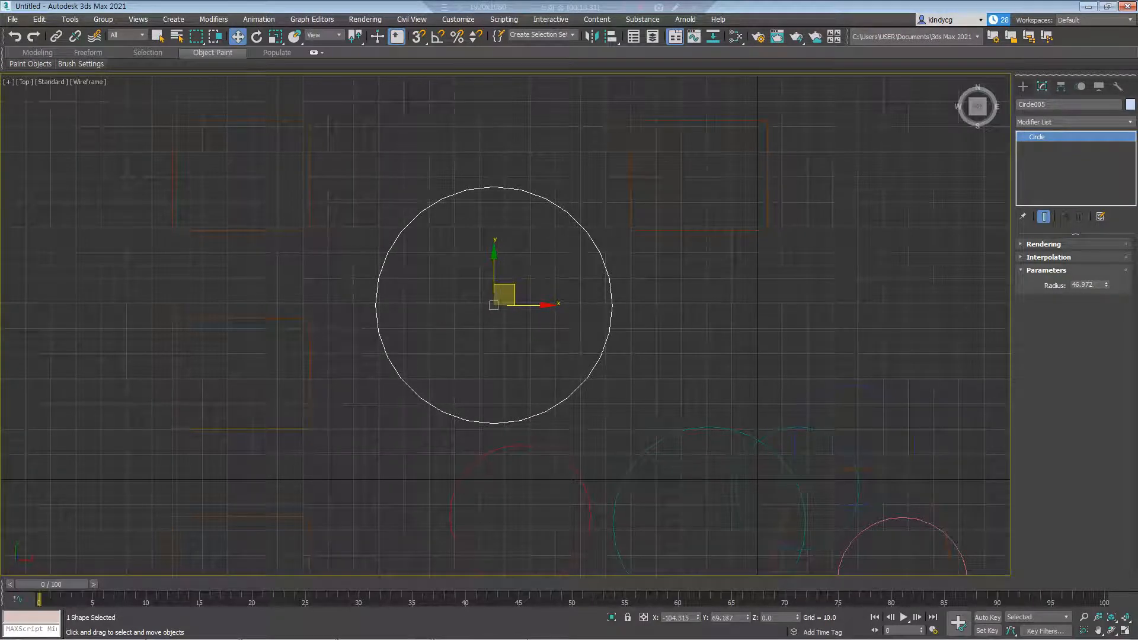
# Deselect and reselect the white circle by its outline, and move it by that outline to about X -99.6, Y 72
pyautogui.click(539, 275)
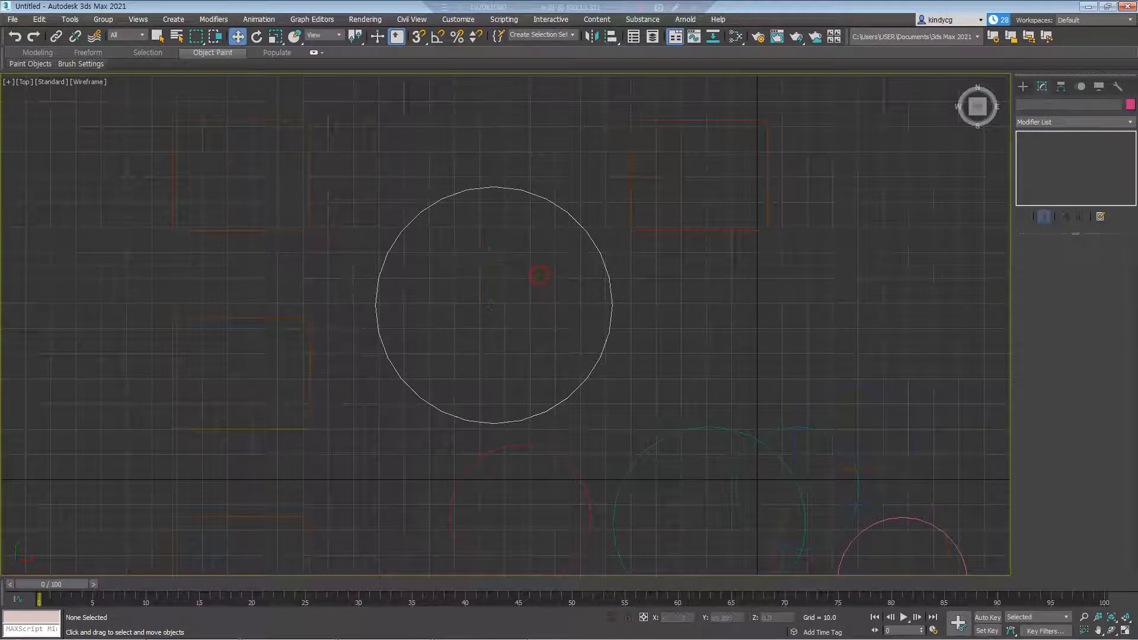
pyautogui.click(610, 316)
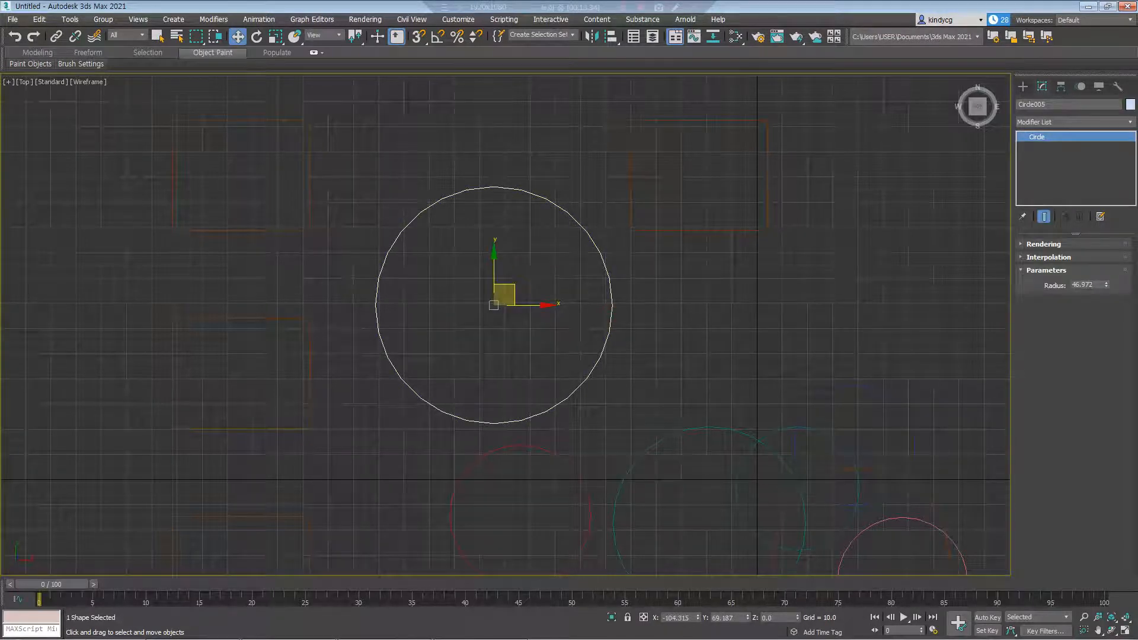
pyautogui.click(547, 271)
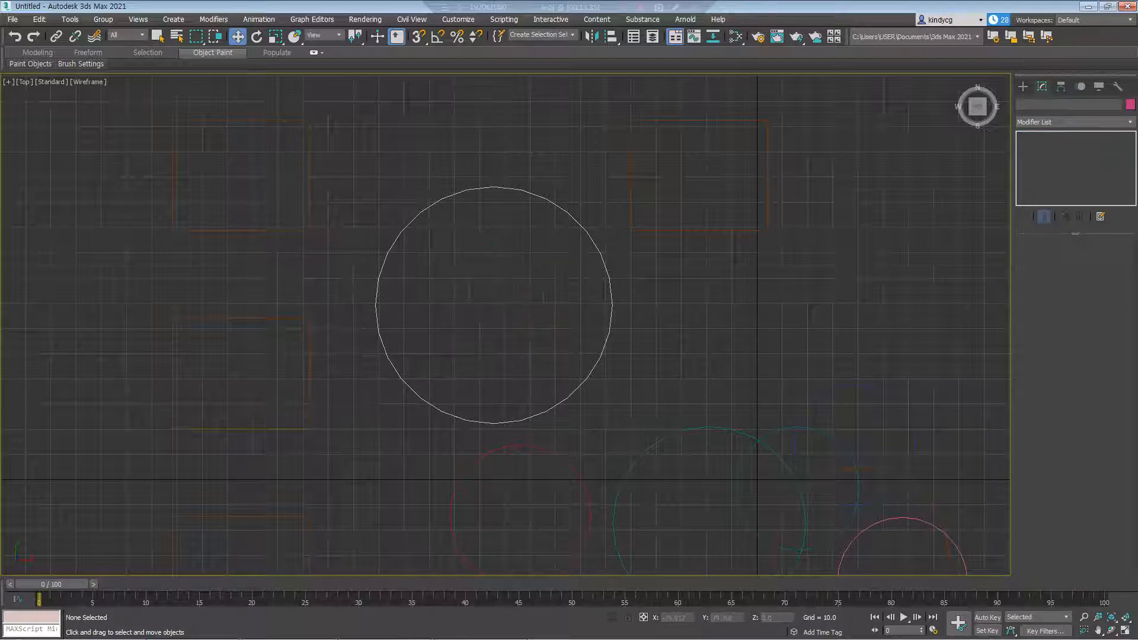
pyautogui.moveTo(605, 264)
pyautogui.mouseDown()
pyautogui.moveTo(631, 231)
pyautogui.moveTo(617, 257)
pyautogui.mouseUp()
pyautogui.click(578, 271)
pyautogui.click(619, 268)
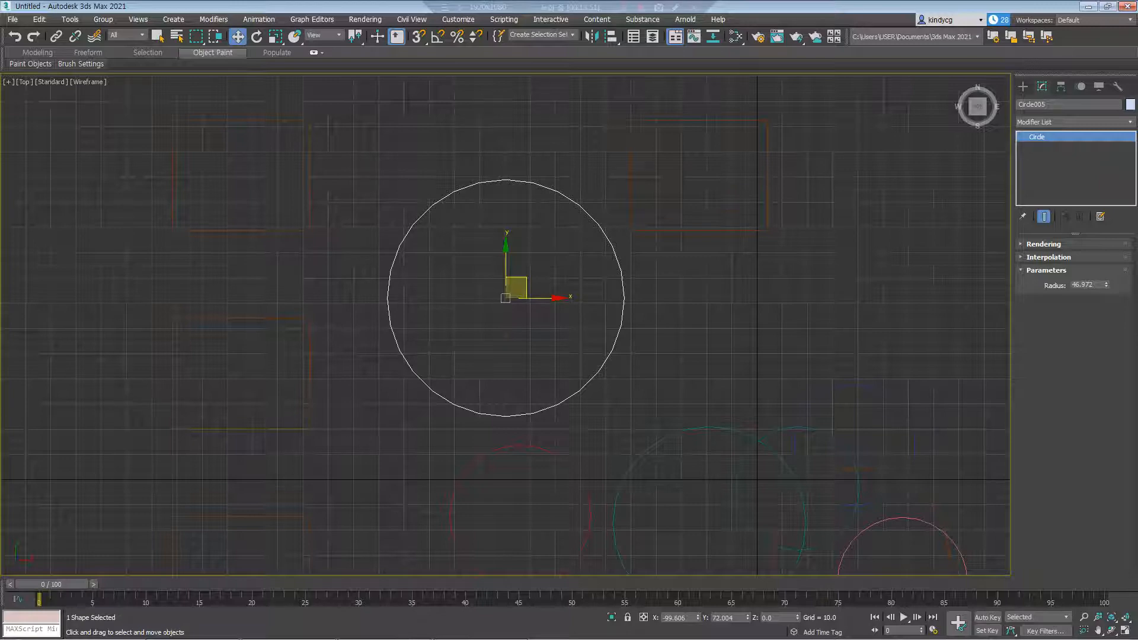
# Deselect and reselect the white circle, and move it with the gizmo's handles to about X -106.6, Y 73.6
pyautogui.click(701, 247)
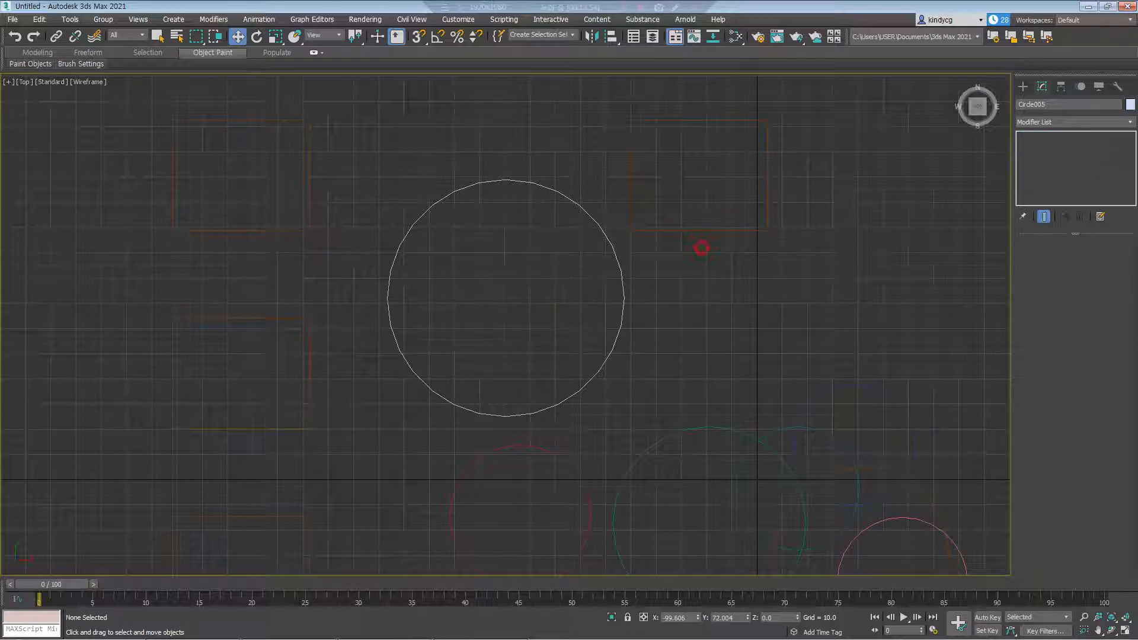
pyautogui.click(623, 295)
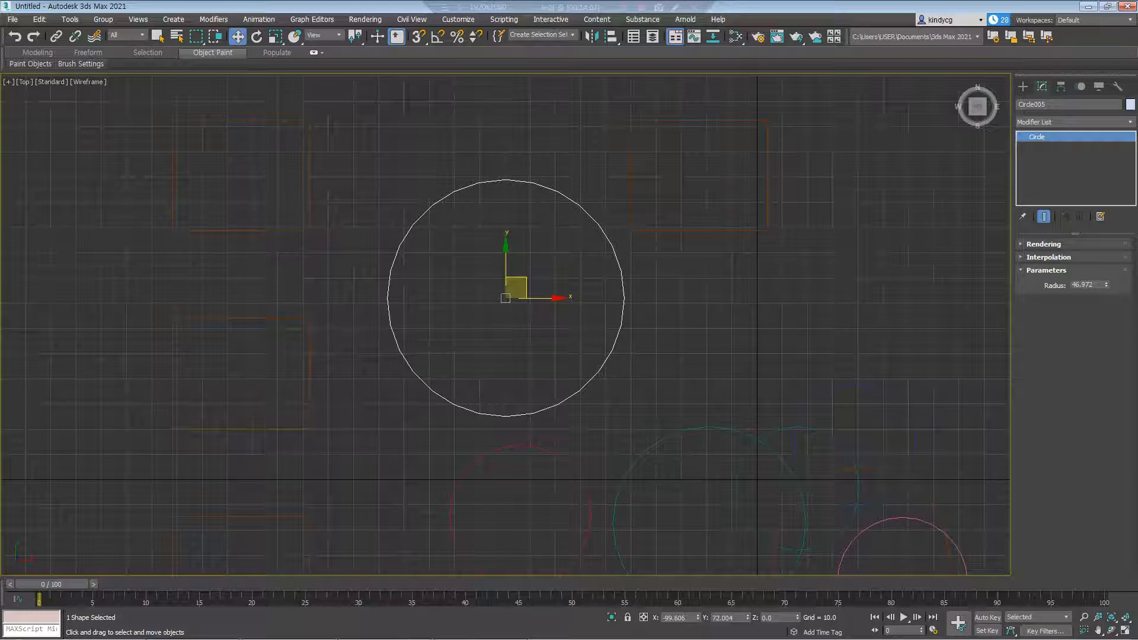
pyautogui.moveTo(517, 287); pyautogui.dragTo(578, 259)
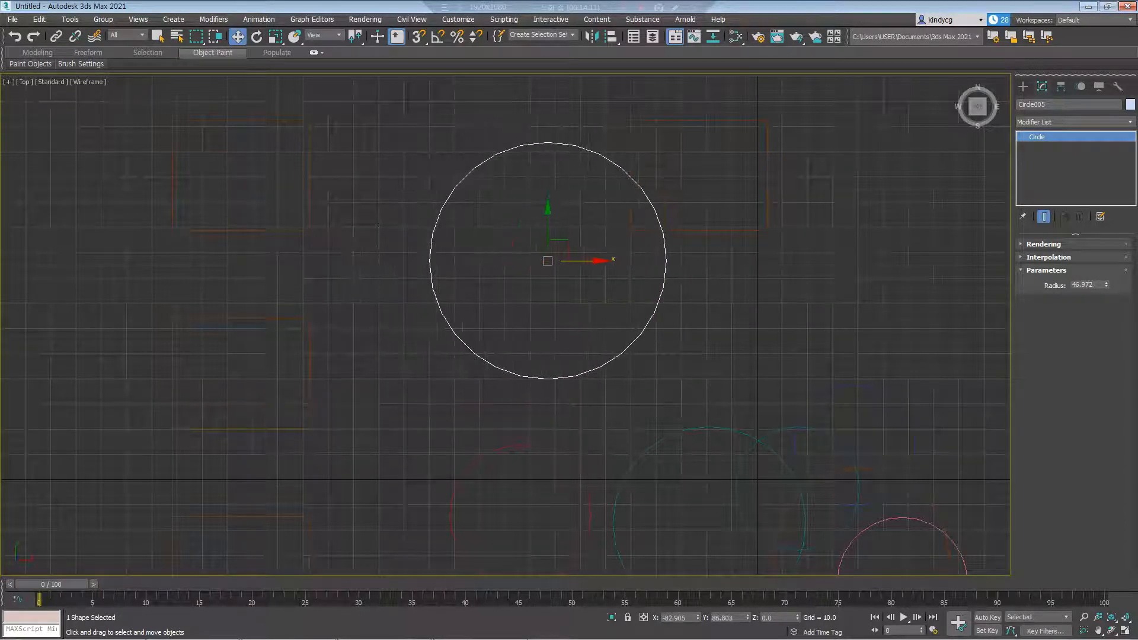
pyautogui.moveTo(548, 224); pyautogui.dragTo(498, 274)
pyautogui.moveTo(499, 274); pyautogui.dragTo(461, 300, button='middle')
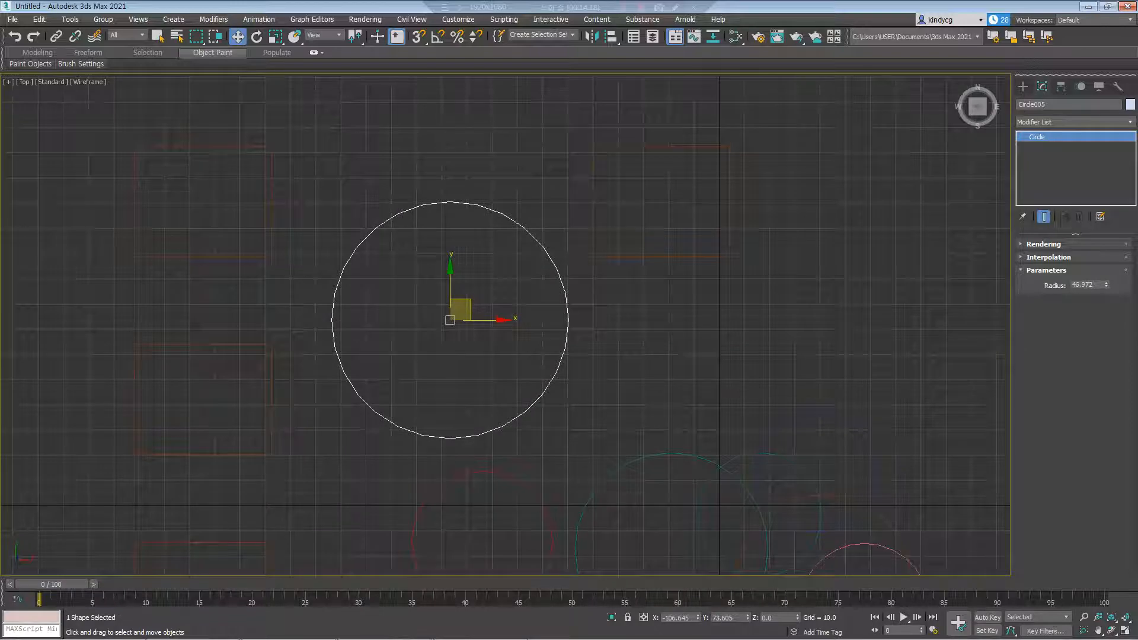
# Display the Top view shaded, and move the box beside the white circle within the XY plane by its body and gizmo
pyautogui.click(732, 201)
pyautogui.moveTo(662, 237); pyautogui.dragTo(576, 283, button='middle')
pyautogui.press('F3')
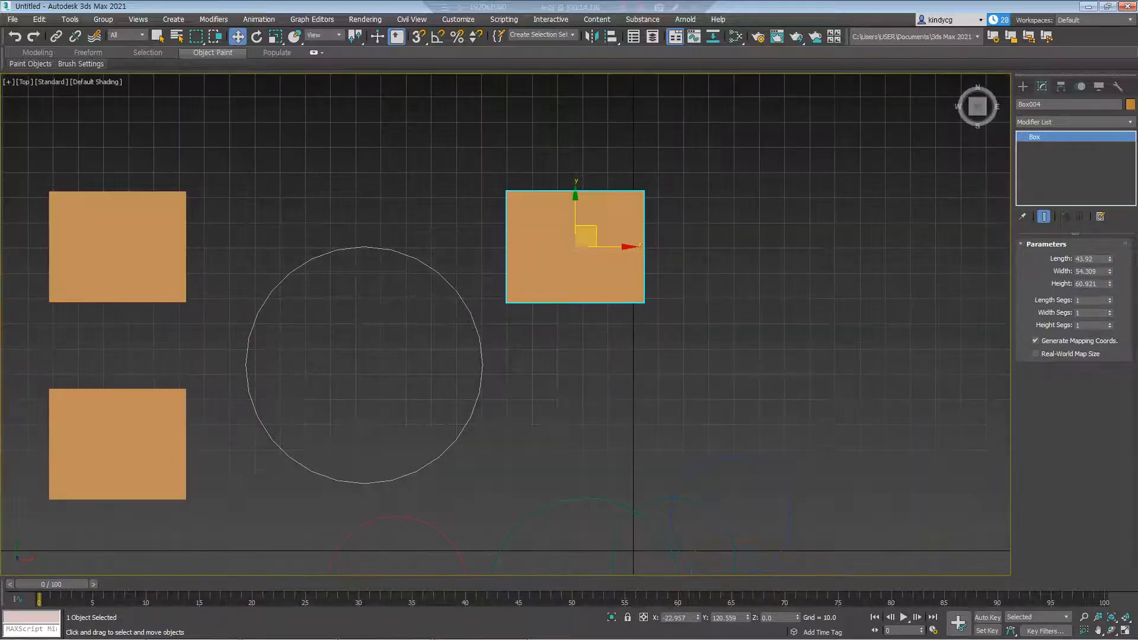
pyautogui.click(686, 325)
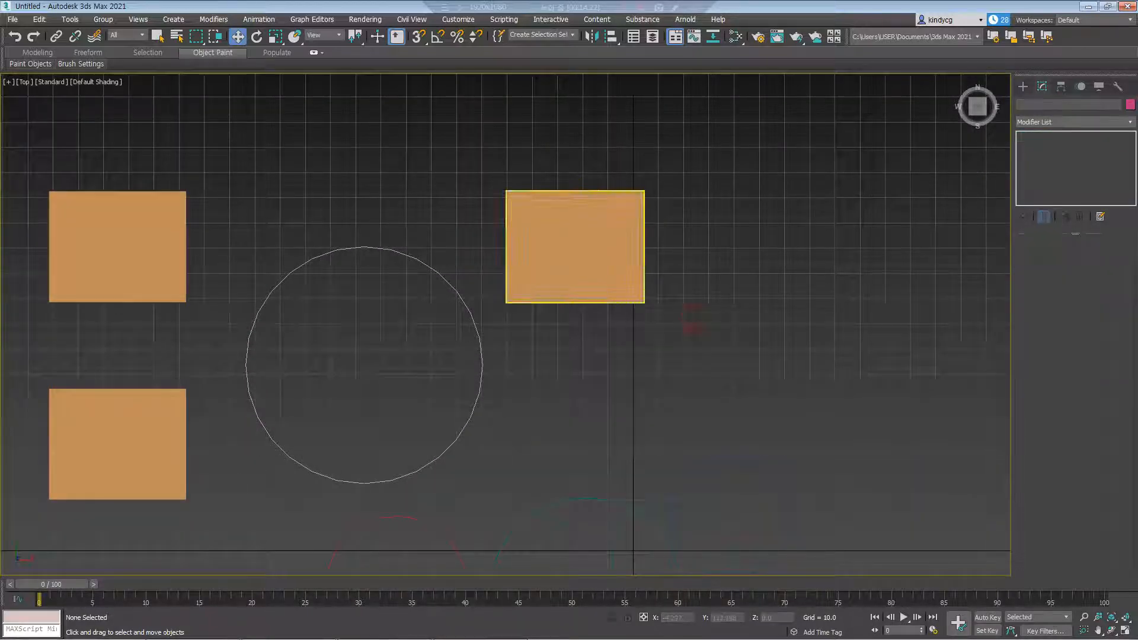
pyautogui.click(605, 251)
pyautogui.moveTo(605, 251); pyautogui.dragTo(636, 261)
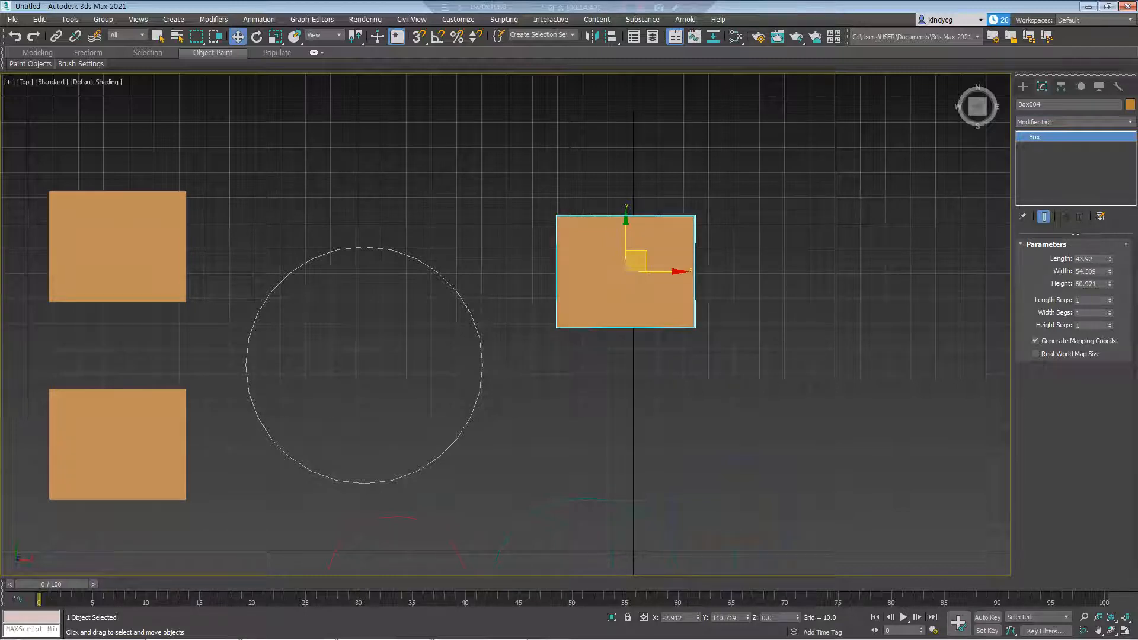
pyautogui.moveTo(642, 252); pyautogui.dragTo(610, 301)
# Switch to the Perspective view and select the first box, the one nearest the sphere
pyautogui.scroll(-4, 611, 300)
pyautogui.moveTo(611, 301); pyautogui.dragTo(601, 226, button='middle')
pyautogui.press('p')
pyautogui.click(532, 284)
pyautogui.moveTo(537, 308)
pyautogui.mouseDown(button='middle')
pyautogui.moveTo(535, 335)
pyautogui.moveTo(561, 284)
pyautogui.moveTo(549, 316)
pyautogui.mouseUp(button='middle')
# Try rotating the selected box with the Rotate gizmo, and undo the rotation
pyautogui.press('e')
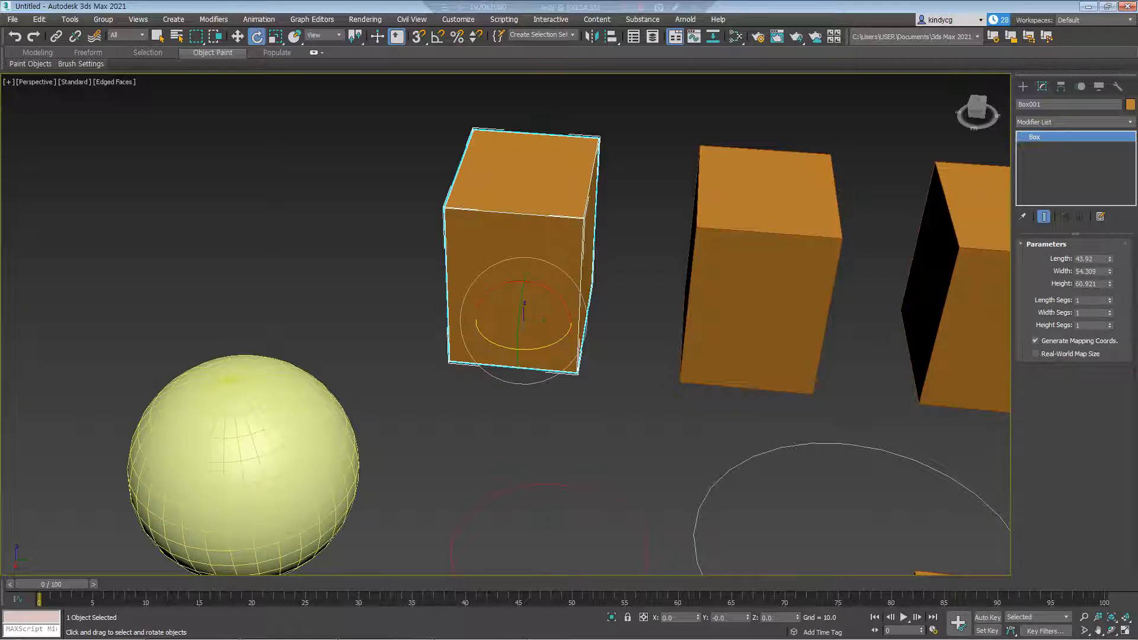
pyautogui.scroll(3, 587, 296)
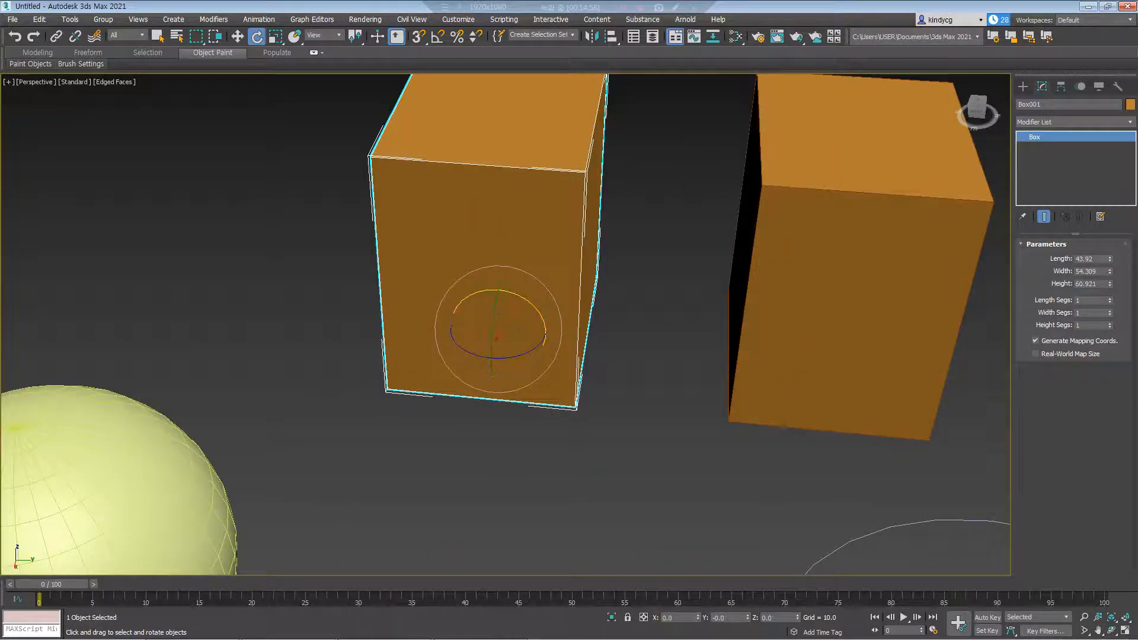
pyautogui.moveTo(504, 326)
pyautogui.mouseDown()
pyautogui.moveTo(489, 326)
pyautogui.moveTo(525, 346)
pyautogui.moveTo(516, 326)
pyautogui.moveTo(504, 329)
pyautogui.moveTo(521, 350)
pyautogui.moveTo(506, 332)
pyautogui.moveTo(504, 346)
pyautogui.moveTo(519, 345)
pyautogui.moveTo(524, 294)
pyautogui.moveTo(491, 347)
pyautogui.moveTo(495, 298)
pyautogui.moveTo(492, 329)
pyautogui.mouseUp()
pyautogui.hotkey('ctrl', 'z')
pyautogui.hotkey('ctrl', 'z')
# Activate the Scale tool for the selected box and bring its gizmo into close view
pyautogui.scroll(-3, 455, 363)
pyautogui.moveTo(492, 330); pyautogui.dragTo(447, 394, button='middle')
pyautogui.scroll(-3, 490, 349)
pyautogui.scroll(3, 472, 327)
pyautogui.click(276, 36)
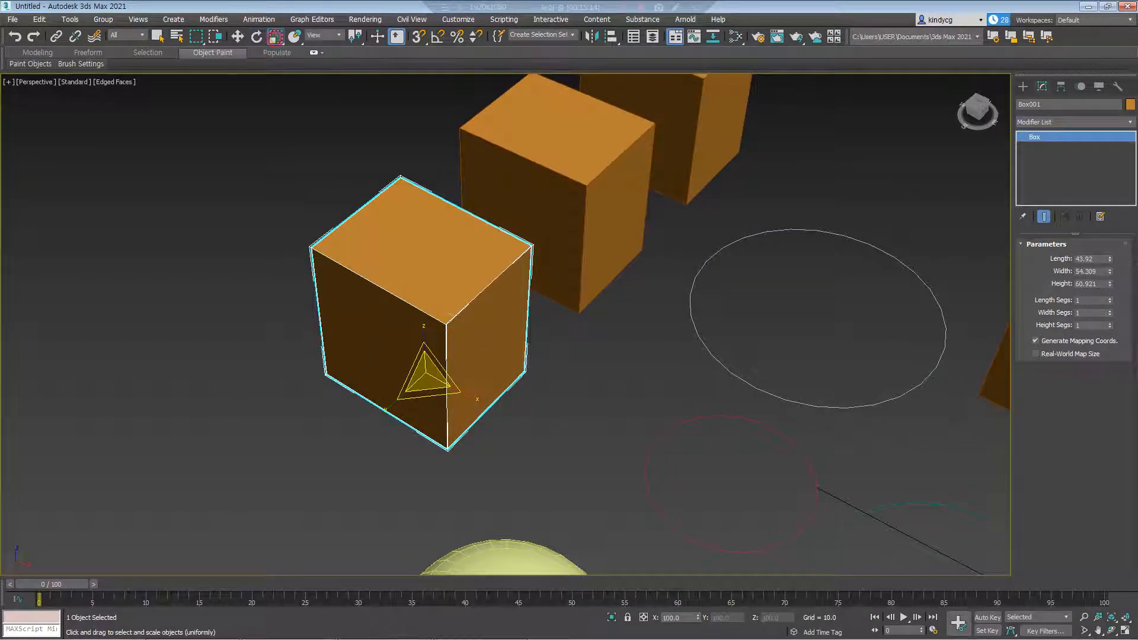
pyautogui.moveTo(450, 332); pyautogui.dragTo(508, 317, button='middle')
pyautogui.scroll(3, 507, 332)
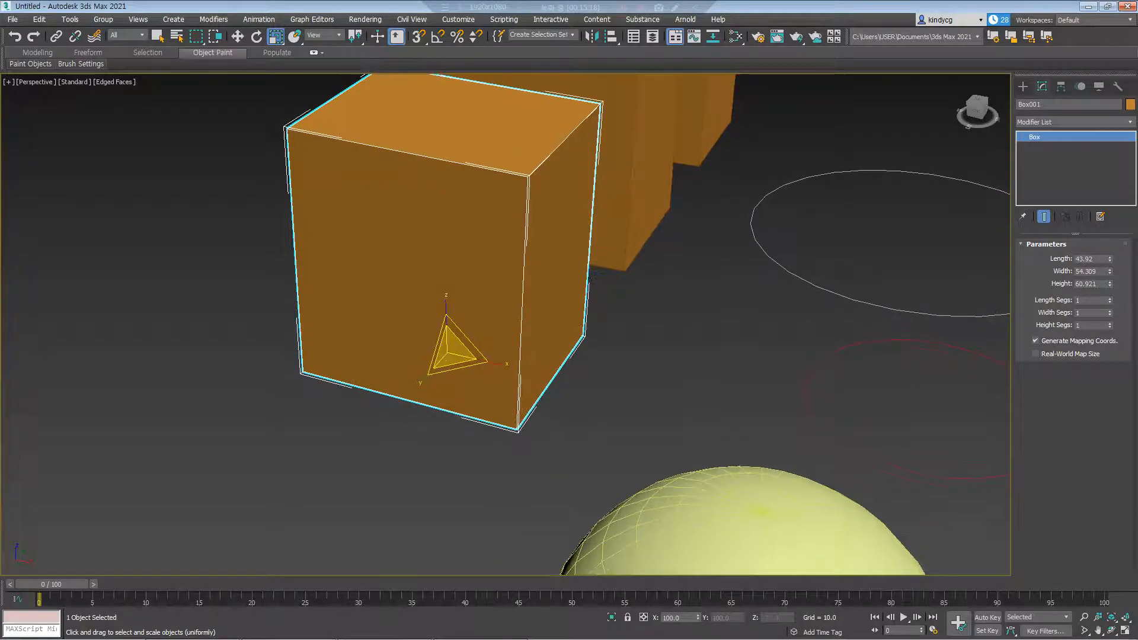
pyautogui.keyDown('alt'); pyautogui.moveTo(461, 347); pyautogui.dragTo(495, 360, button='middle'); pyautogui.keyUp('alt')
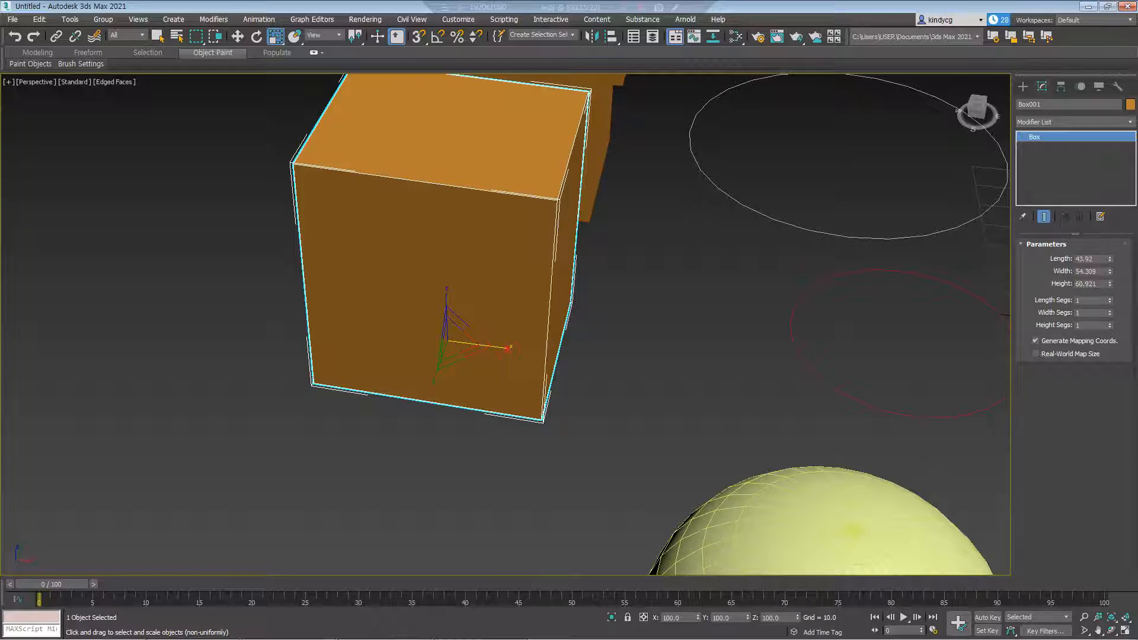
# Try scaling the box along a single axis with the Scale gizmo, and undo it
pyautogui.moveTo(508, 349)
pyautogui.mouseDown()
pyautogui.moveTo(568, 356)
pyautogui.moveTo(492, 347)
pyautogui.moveTo(566, 356)
pyautogui.moveTo(508, 349)
pyautogui.mouseUp()
pyautogui.keyDown('alt'); pyautogui.moveTo(460, 345); pyautogui.dragTo(379, 346, button='middle'); pyautogui.keyUp('alt')
pyautogui.moveTo(409, 351); pyautogui.dragTo(344, 366)
pyautogui.hotkey('ctrl', 'z')
# Scale the box along the Z axis only to about 118.3%, and shrink it uniformly to about 91.2%
pyautogui.moveTo(442, 338); pyautogui.dragTo(504, 373, button='middle')
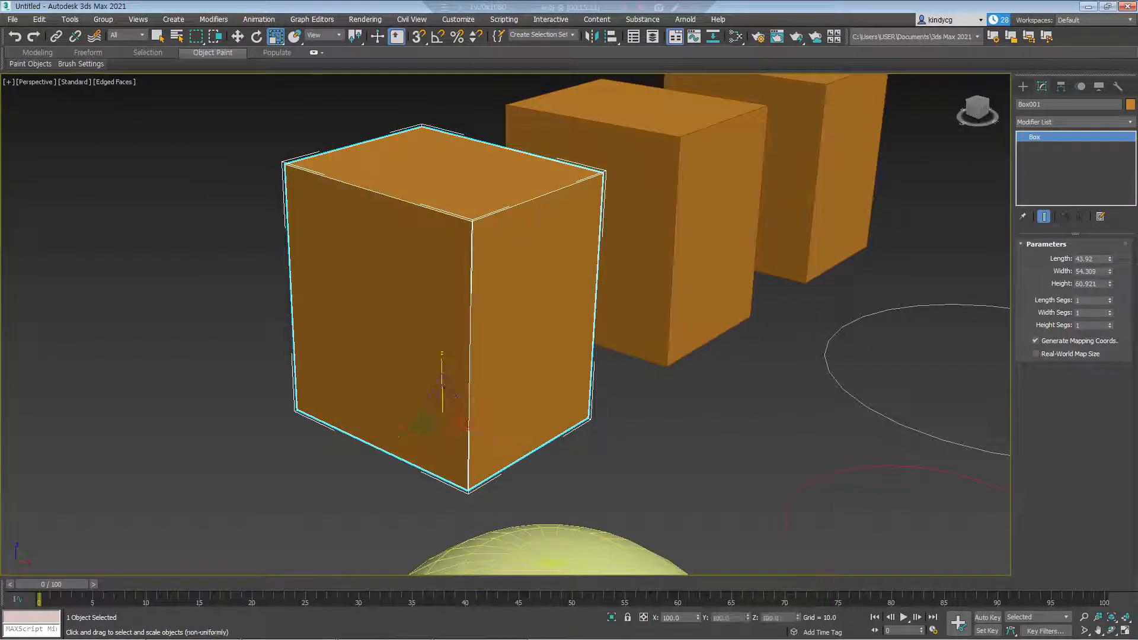
pyautogui.moveTo(442, 379); pyautogui.dragTo(442, 323)
pyautogui.hotkey('ctrl', 'z')
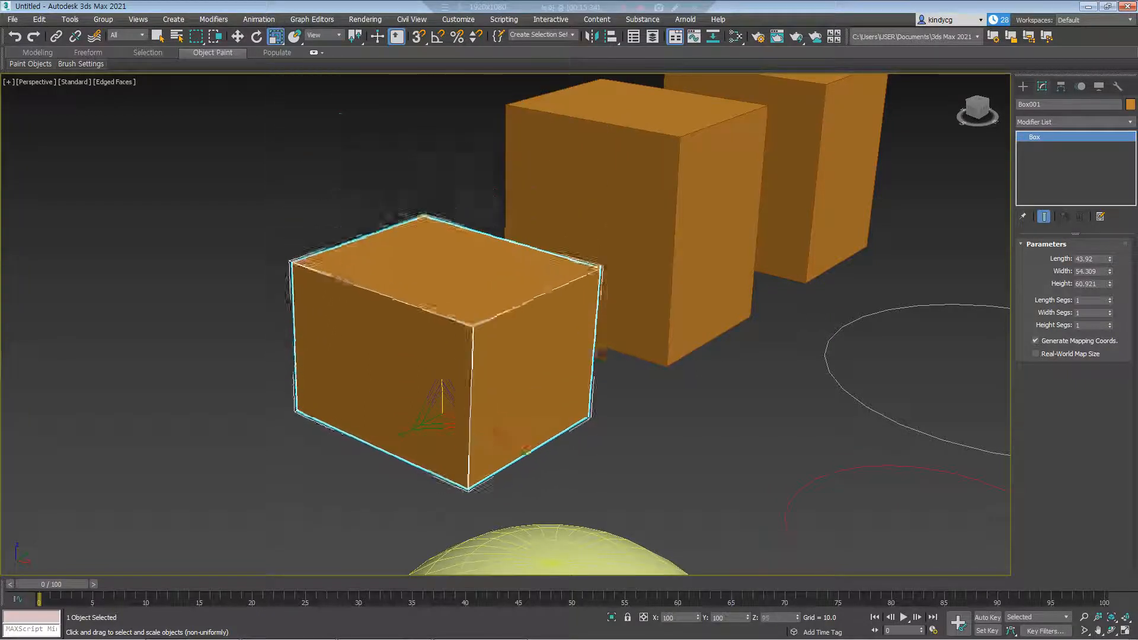
pyautogui.moveTo(442, 409); pyautogui.dragTo(442, 356)
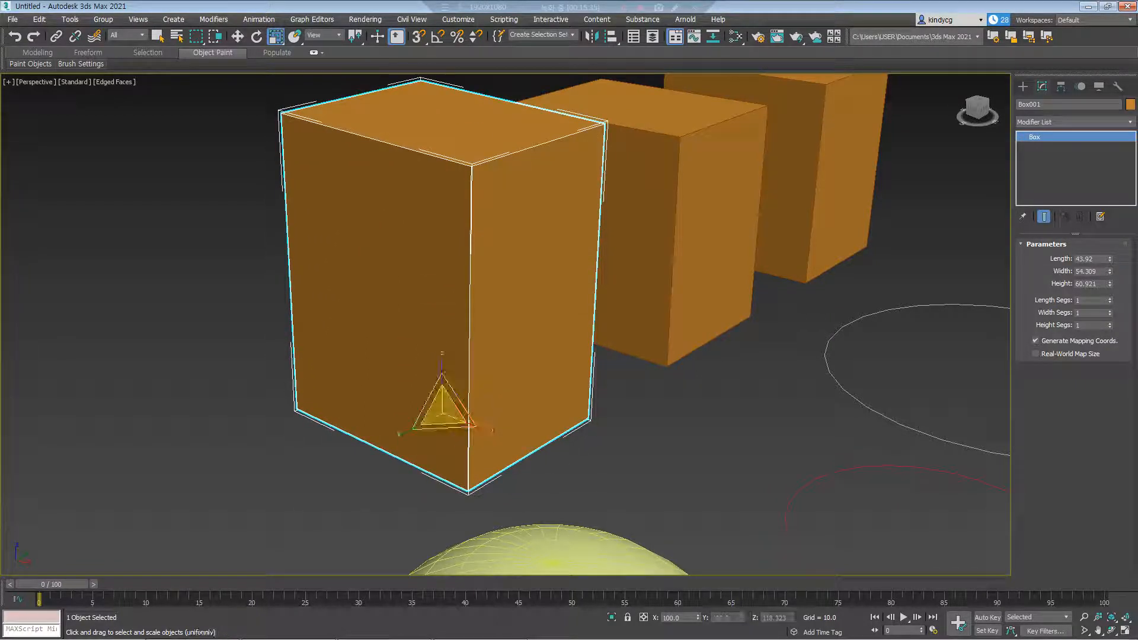
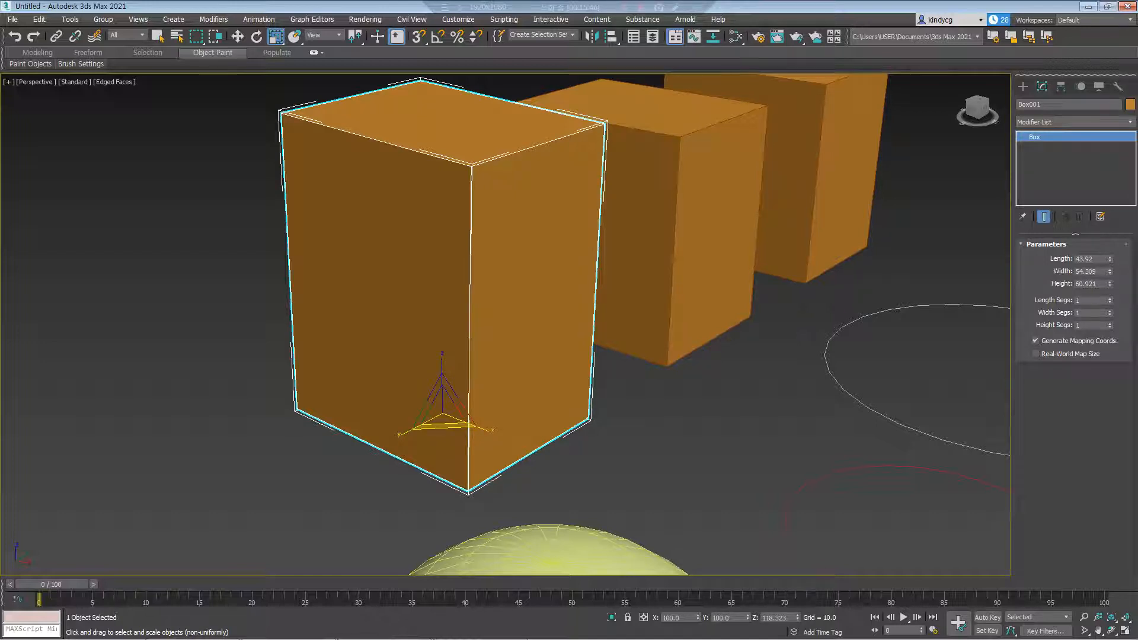
pyautogui.moveTo(470, 413)
pyautogui.mouseDown()
pyautogui.moveTo(470, 379)
pyautogui.moveTo(470, 421)
pyautogui.mouseUp()
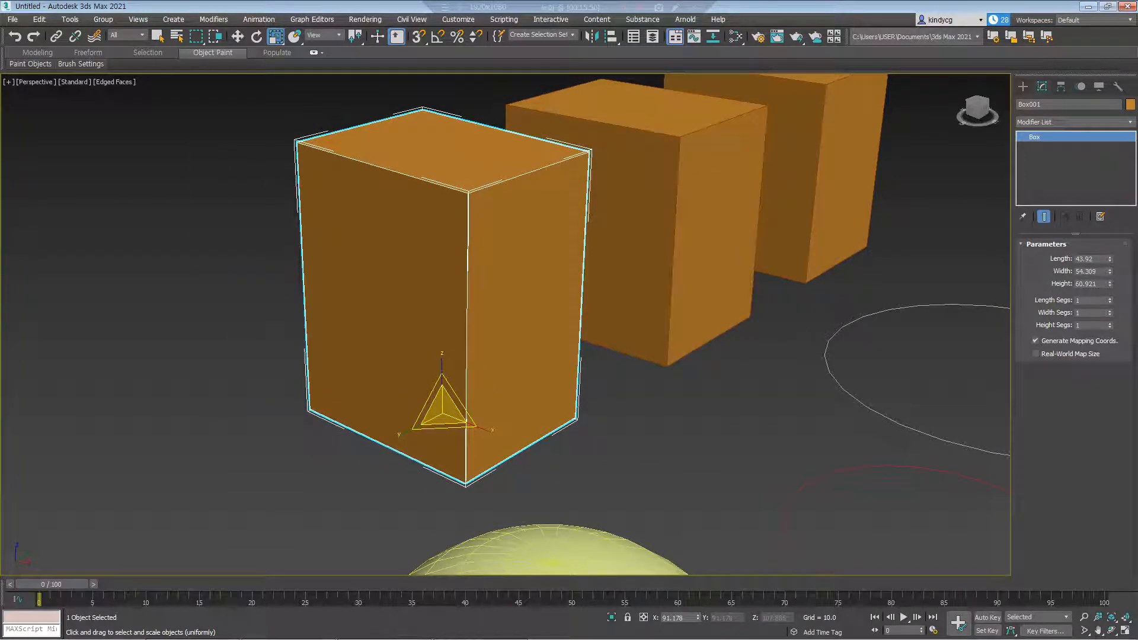
pyautogui.moveTo(444, 418)
pyautogui.mouseDown()
pyautogui.moveTo(443, 359)
pyautogui.moveTo(443, 415)
pyautogui.mouseUp()
# Try enlarging the box in the XY plane only to about 157.2%, and undo it
pyautogui.keyDown('alt'); pyautogui.moveTo(534, 297); pyautogui.dragTo(712, 279, button='middle'); pyautogui.keyUp('alt')
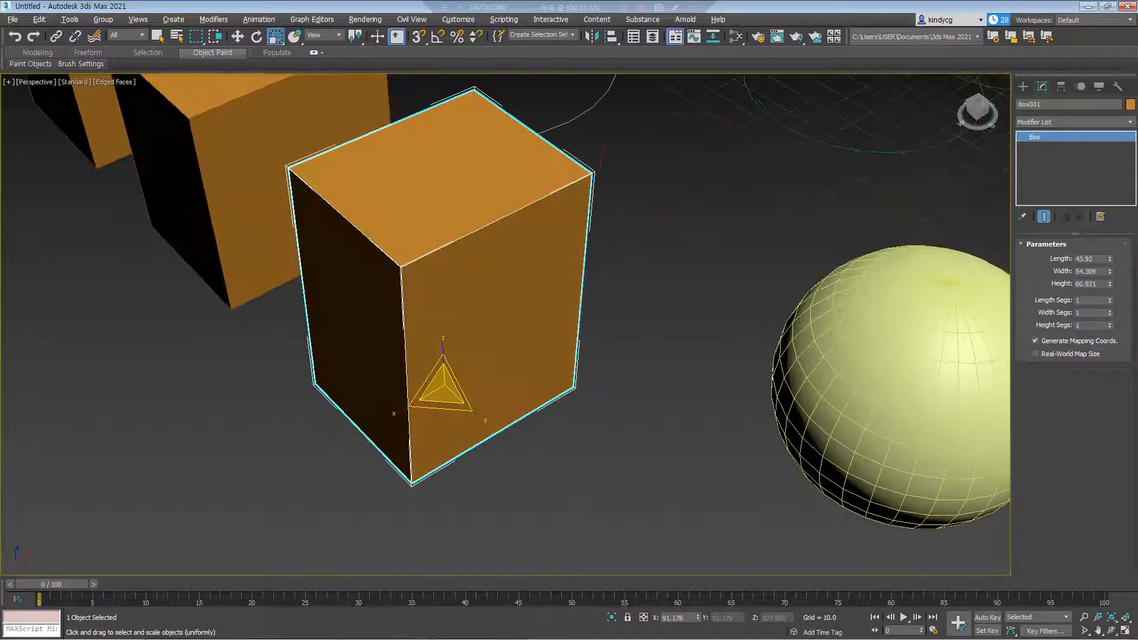
pyautogui.moveTo(442, 405); pyautogui.dragTo(442, 367)
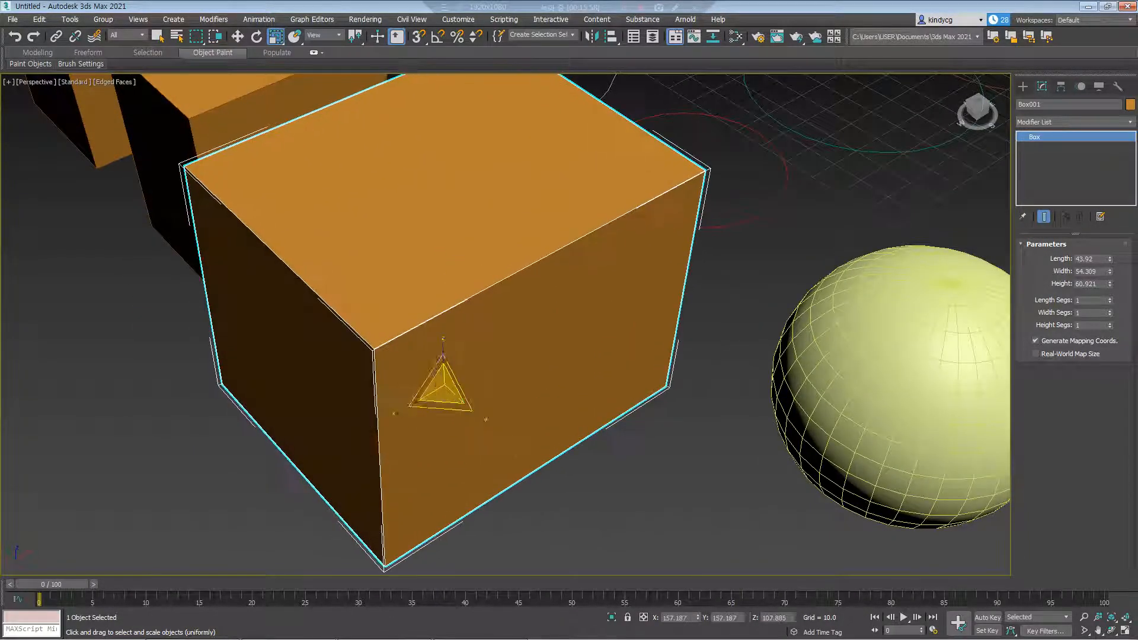
pyautogui.hotkey('ctrl', 'z')
# Reset to an empty scene without saving the changes
pyautogui.scroll(-4, 459, 474)
pyautogui.keyDown('alt'); pyautogui.moveTo(569, 320); pyautogui.dragTo(557, 258, button='middle'); pyautogui.keyUp('alt')
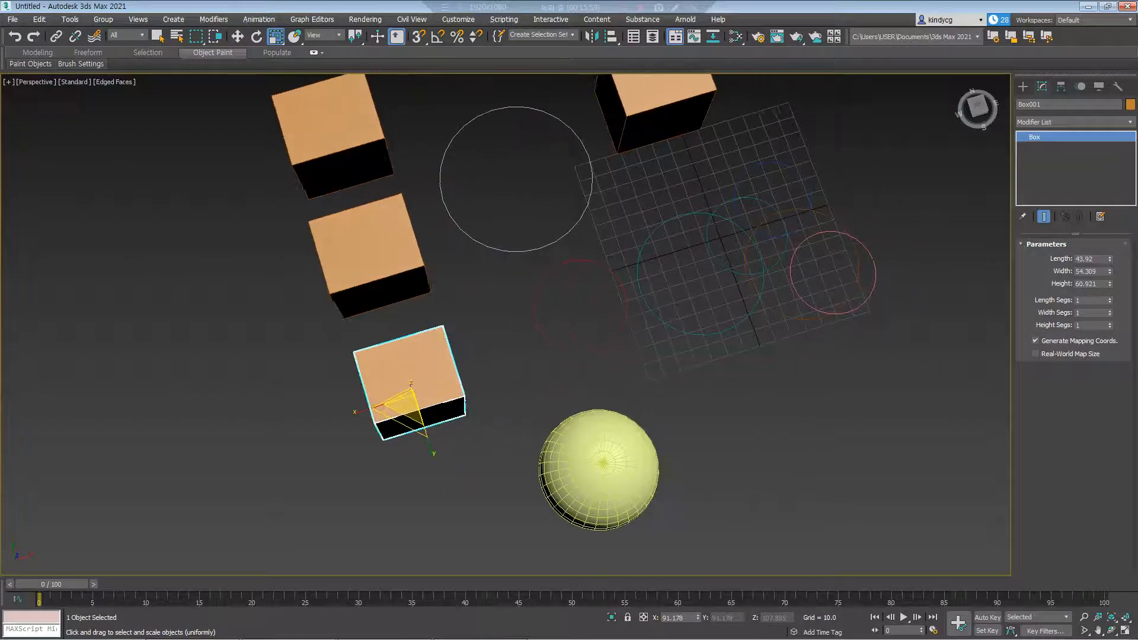
pyautogui.click(12, 19)
pyautogui.click(23, 49)
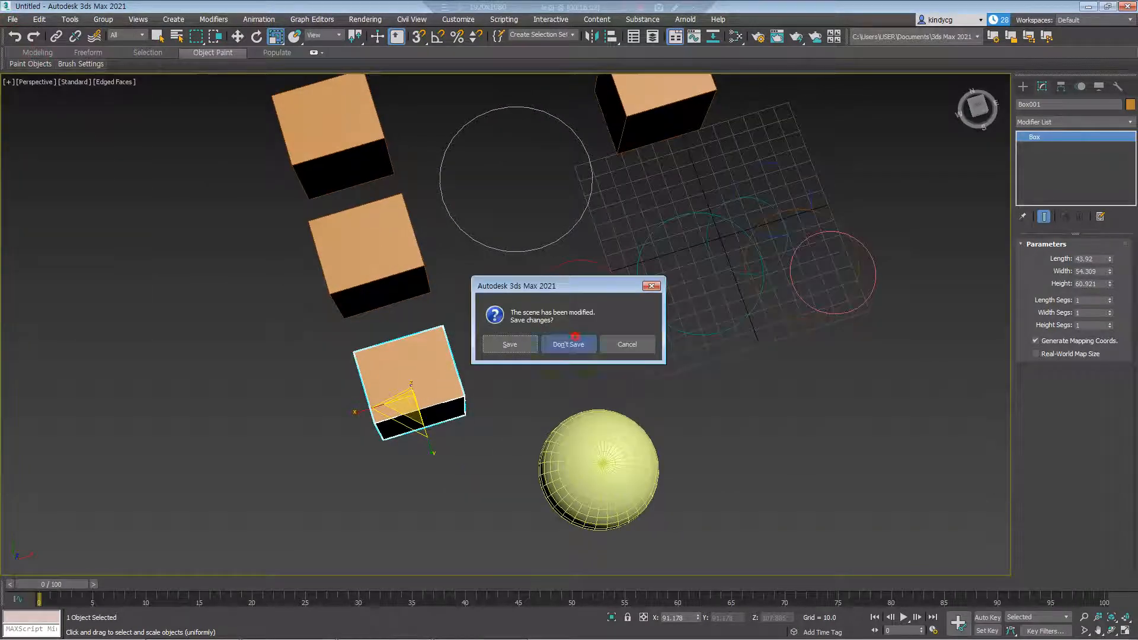
pyautogui.click(570, 344)
pyautogui.click(541, 339)
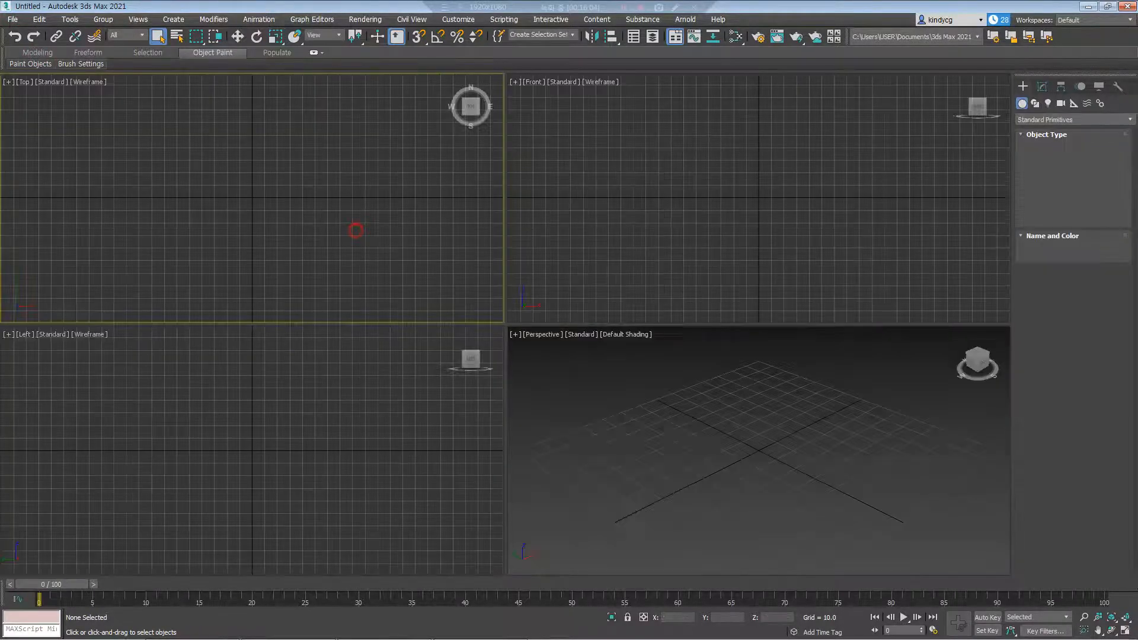
# Create a tall cylinder with a radius of about 23.9 at the origin in the Top view
pyautogui.click(1050, 182)
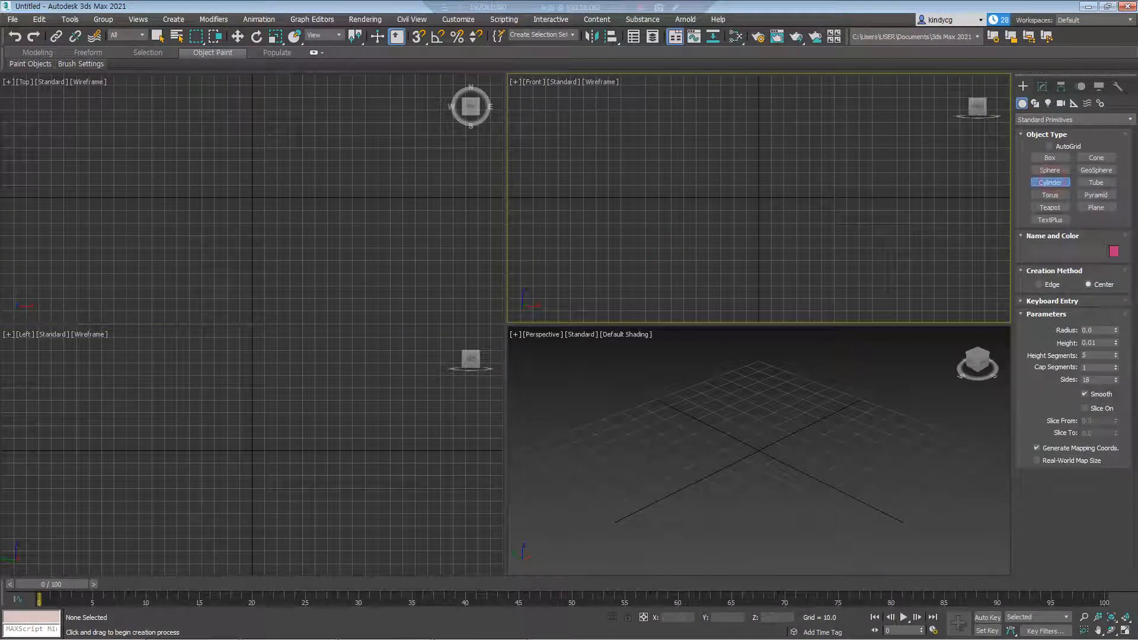
pyautogui.moveTo(252, 197); pyautogui.dragTo(283, 197)
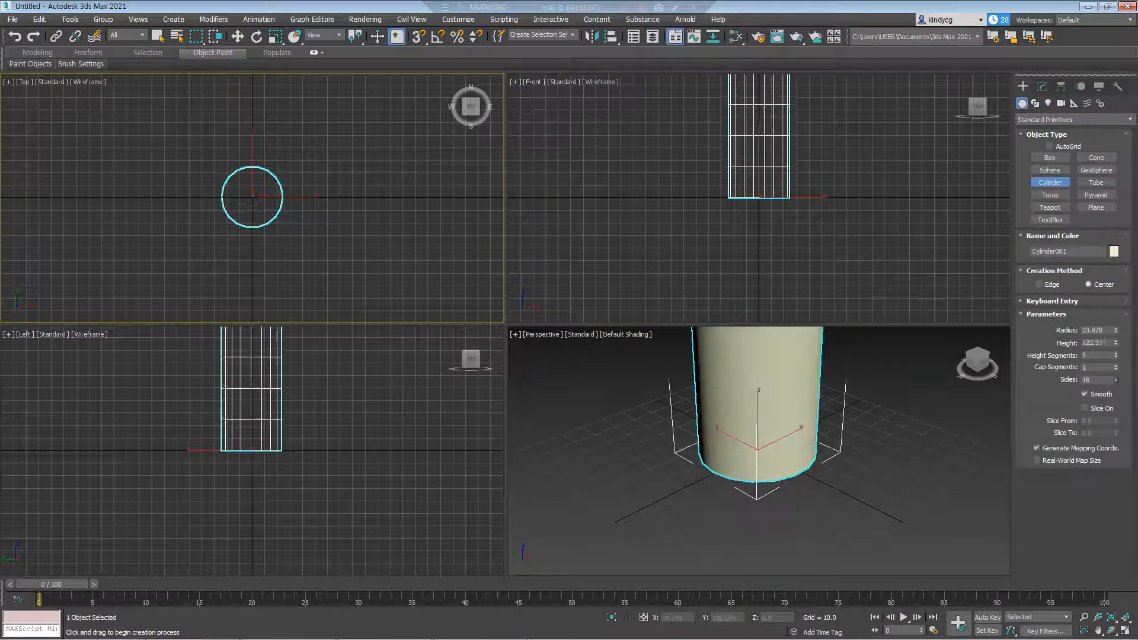
pyautogui.rightClick(372, 208)
# Convert the cylinder to Editable Poly and enter its vertex sub-object level
pyautogui.moveTo(907, 453); pyautogui.dragTo(856, 571, button='middle')
pyautogui.scroll(-3, 885, 482)
pyautogui.moveTo(320, 409); pyautogui.dragTo(303, 467, button='middle')
pyautogui.moveTo(296, 226); pyautogui.dragTo(293, 238, button='middle')
pyautogui.moveTo(700, 415); pyautogui.dragTo(685, 441, button='middle')
pyautogui.moveTo(216, 438); pyautogui.dragTo(220, 469, button='middle')
pyautogui.moveTo(279, 249); pyautogui.dragTo(277, 228, button='middle')
pyautogui.moveTo(705, 521); pyautogui.dragTo(725, 469, button='middle')
pyautogui.scroll(-3, 727, 473)
pyautogui.rightClick(725, 469)
pyautogui.moveTo(764, 592)
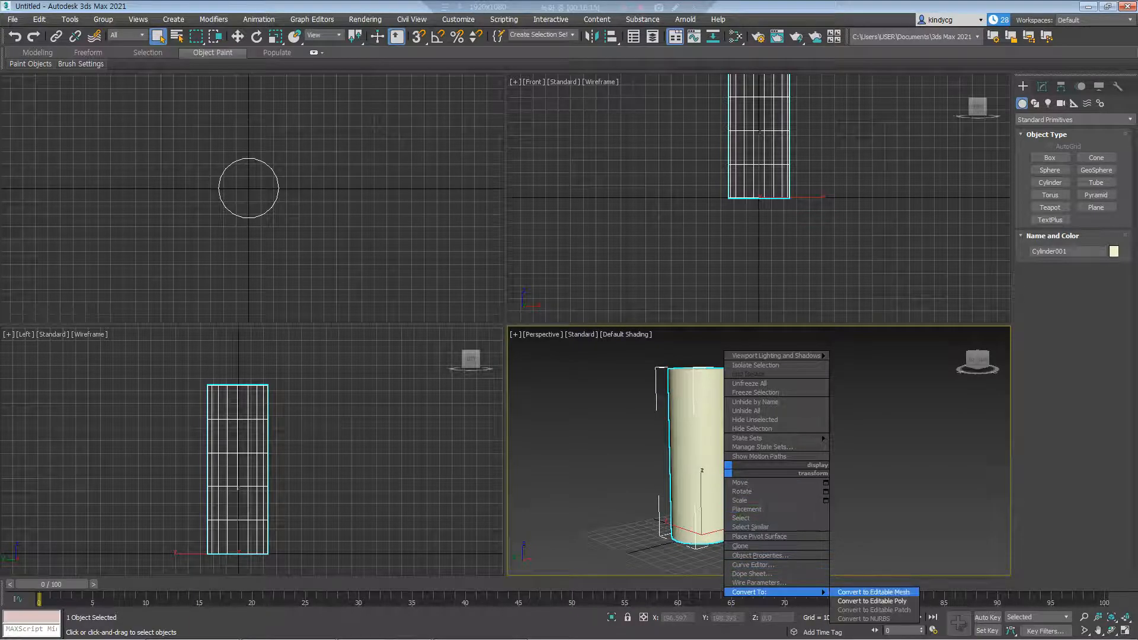
pyautogui.click(872, 602)
pyautogui.press('1')
# Select the second and third vertex rings from the cylinder's base, and prepare to scale them in the Top view
pyautogui.moveTo(759, 178); pyautogui.dragTo(743, 221, button='middle')
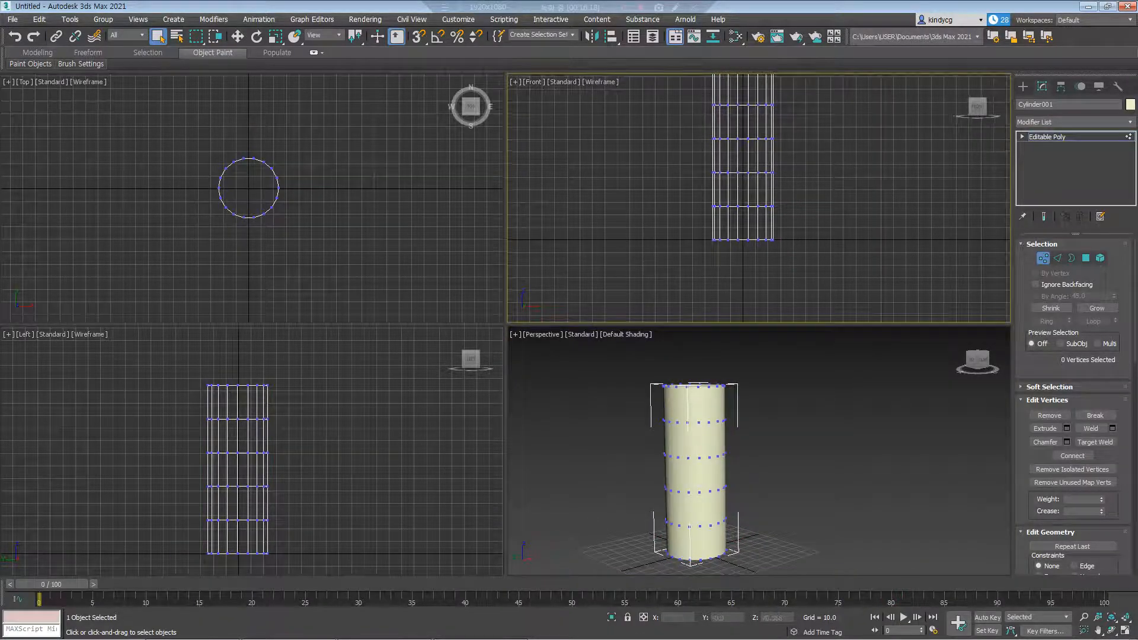
pyautogui.moveTo(273, 165); pyautogui.dragTo(286, 157, button='middle')
pyautogui.press('r')
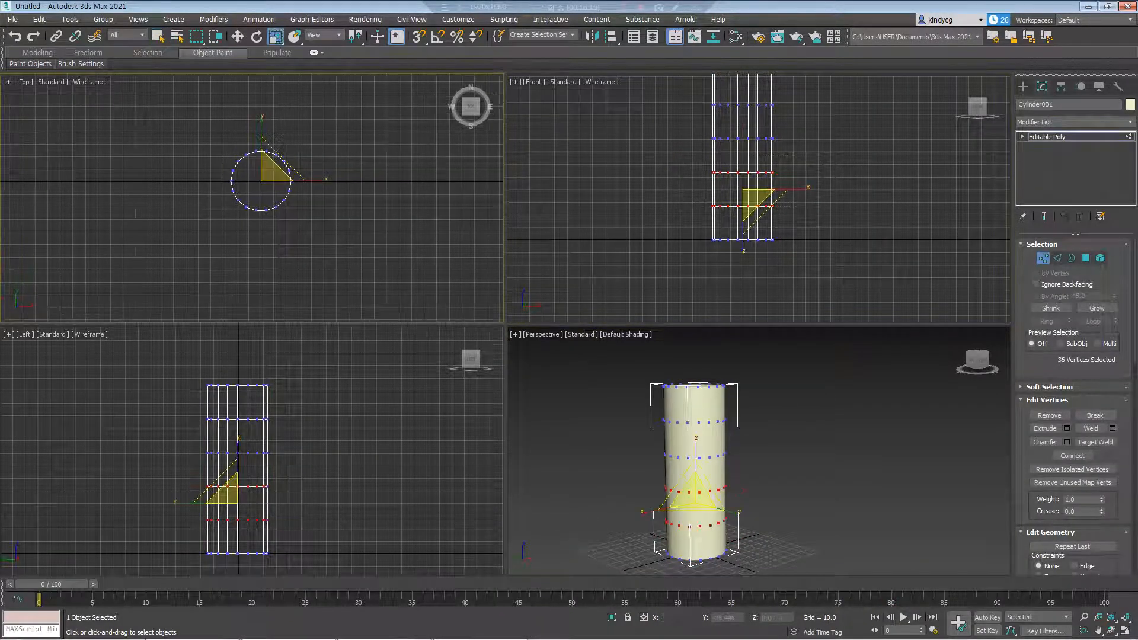
pyautogui.rightClick(286, 156)
pyautogui.click(98, 188)
# Try shrinking the two selected rings in the plane to about 16%, try shrinking them uniformly, and undo both
pyautogui.moveTo(284, 161); pyautogui.dragTo(276, 230)
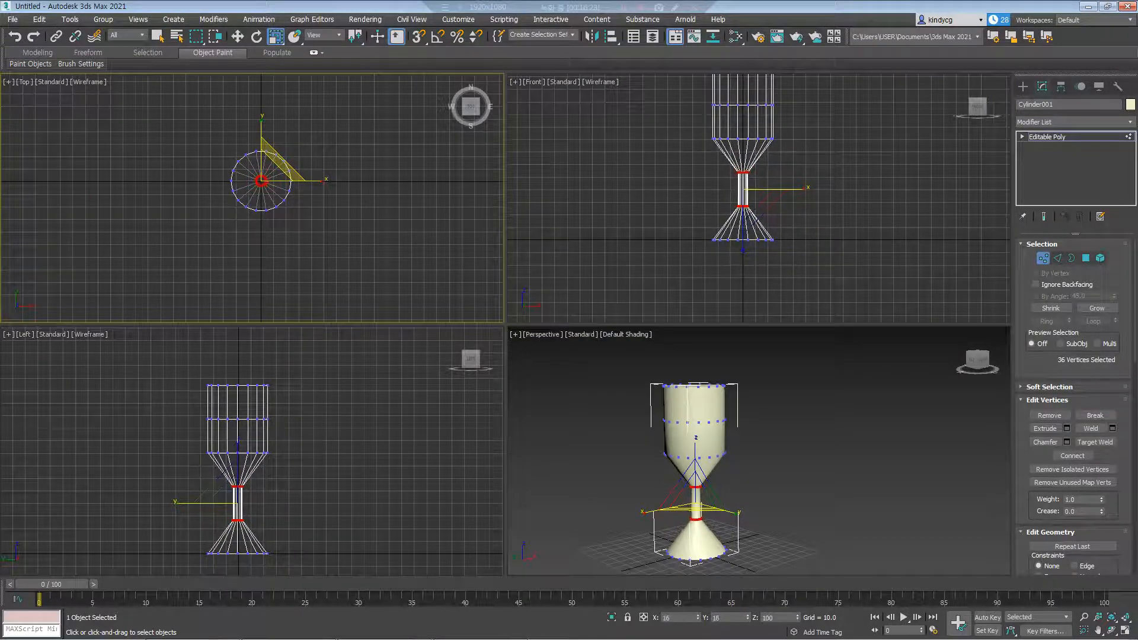
pyautogui.hotkey('ctrl', 'z')
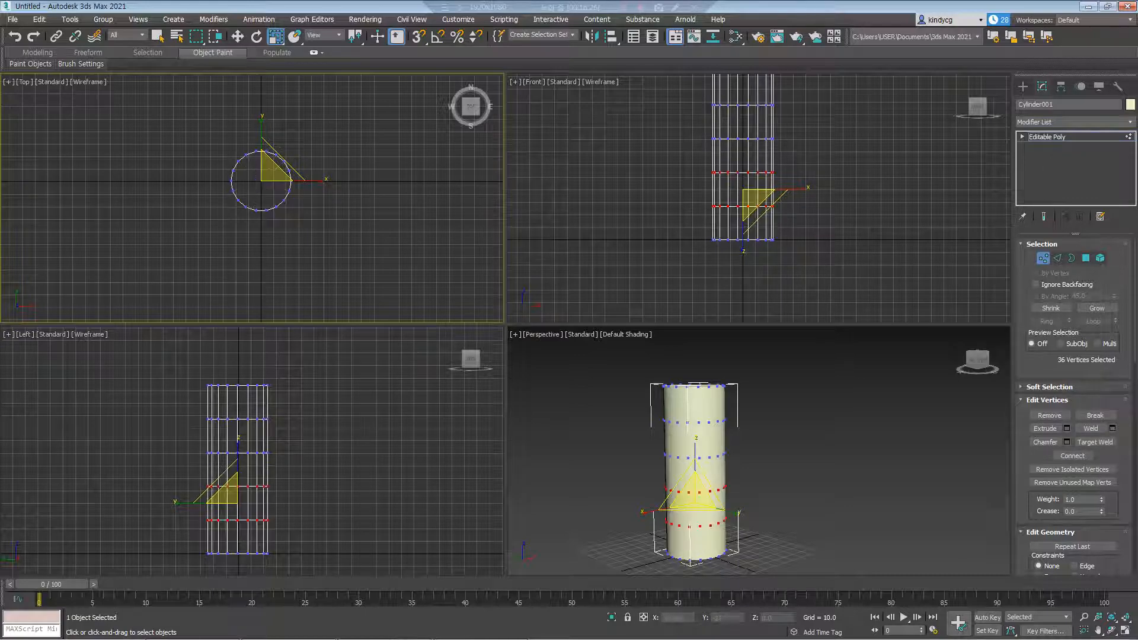
pyautogui.moveTo(270, 172); pyautogui.dragTo(269, 250)
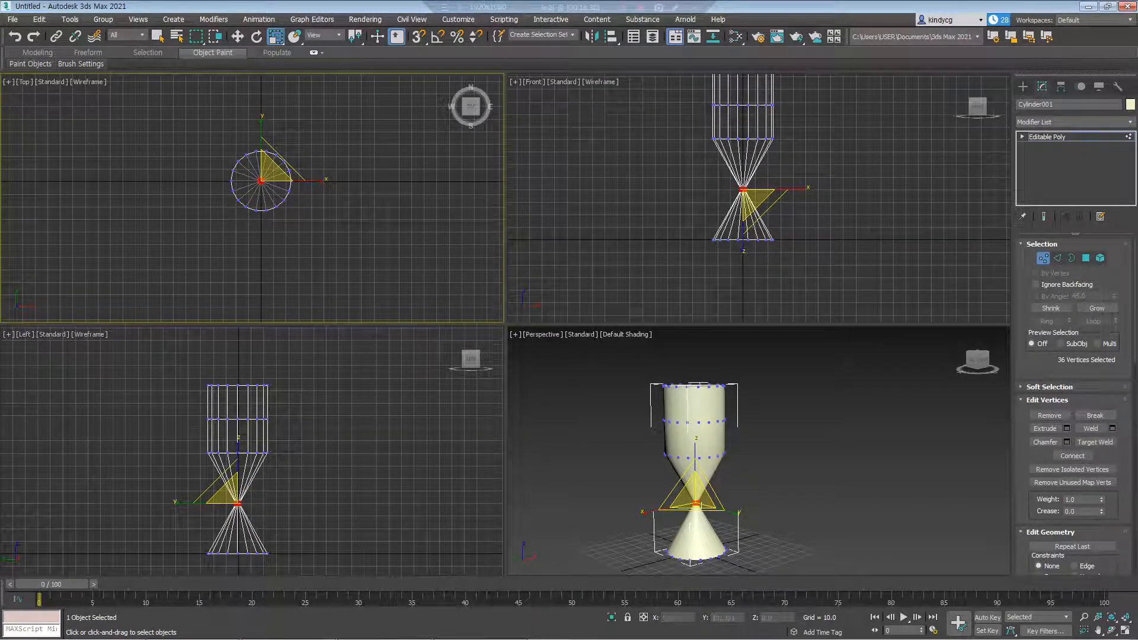
pyautogui.scroll(4, 268, 166)
pyautogui.scroll(8, 752, 181)
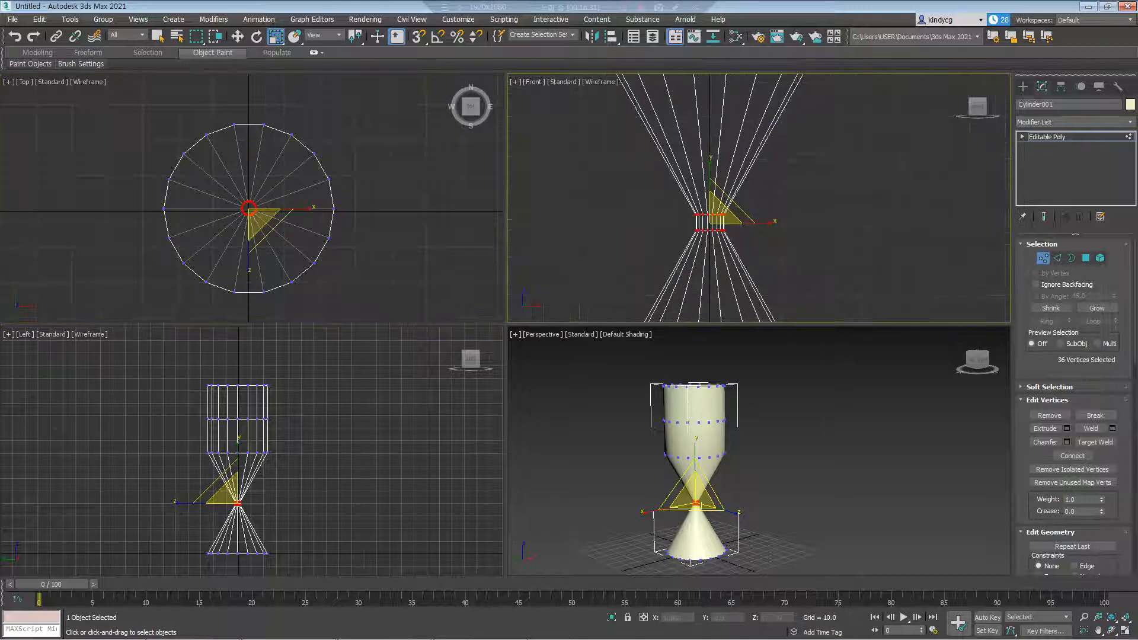
pyautogui.hotkey('ctrl', 'z')
# Shrink the two selected vertex rings in the XY plane in the Top view to form a thin goblet stem
pyautogui.scroll(-2, 335, 176)
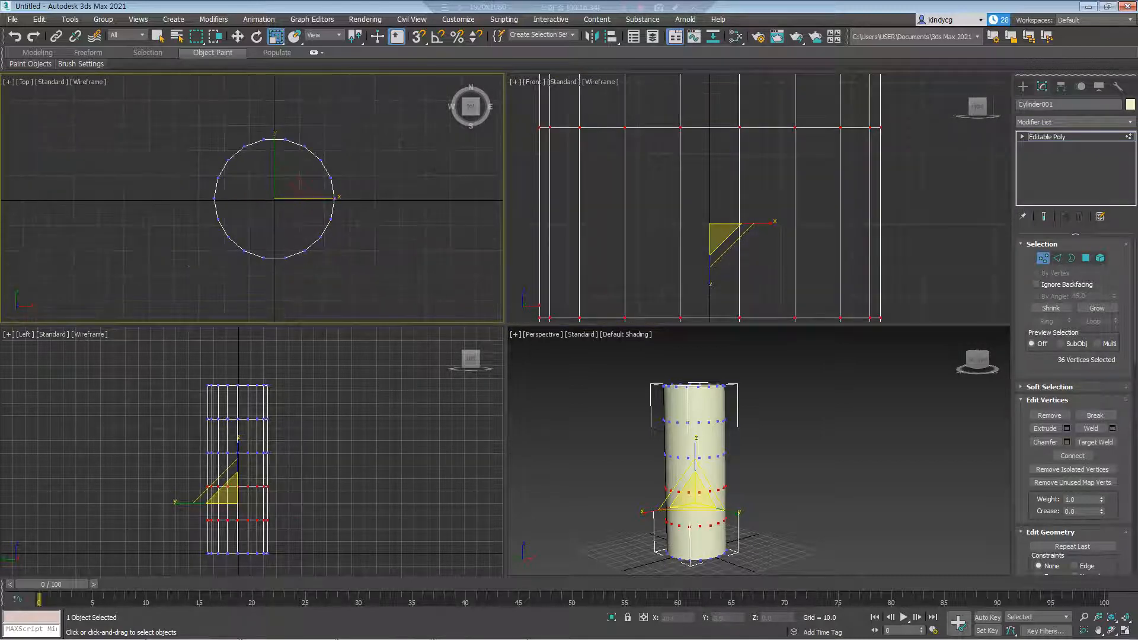
pyautogui.scroll(-9, 640, 188)
pyautogui.moveTo(640, 188); pyautogui.dragTo(651, 186, button='middle')
pyautogui.middleClick(308, 175)
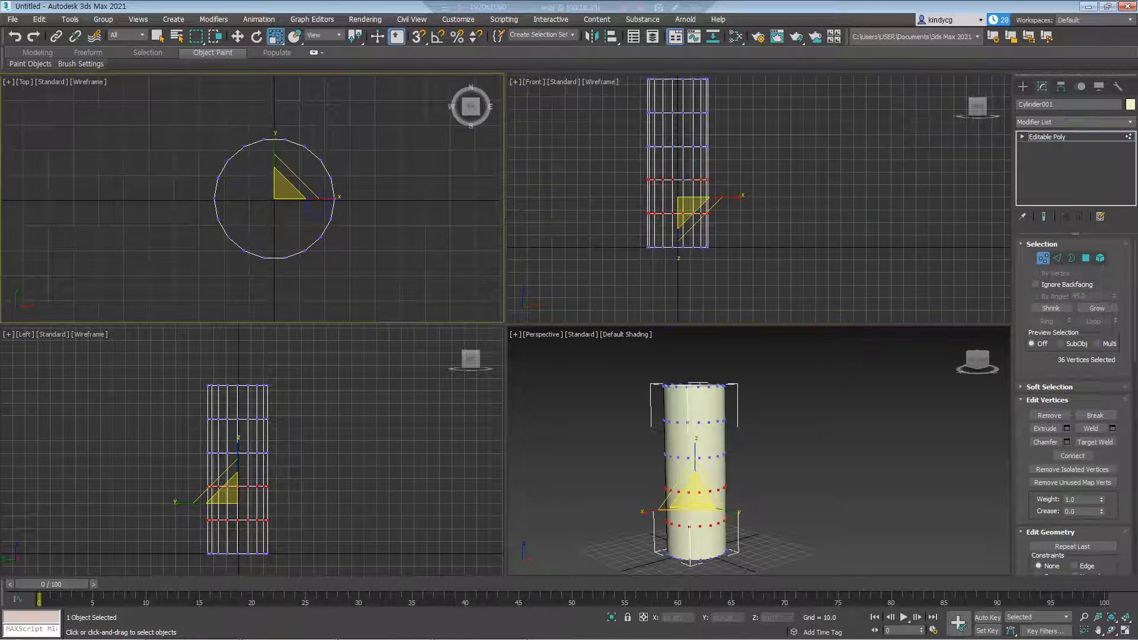
pyautogui.moveTo(301, 176); pyautogui.dragTo(274, 198)
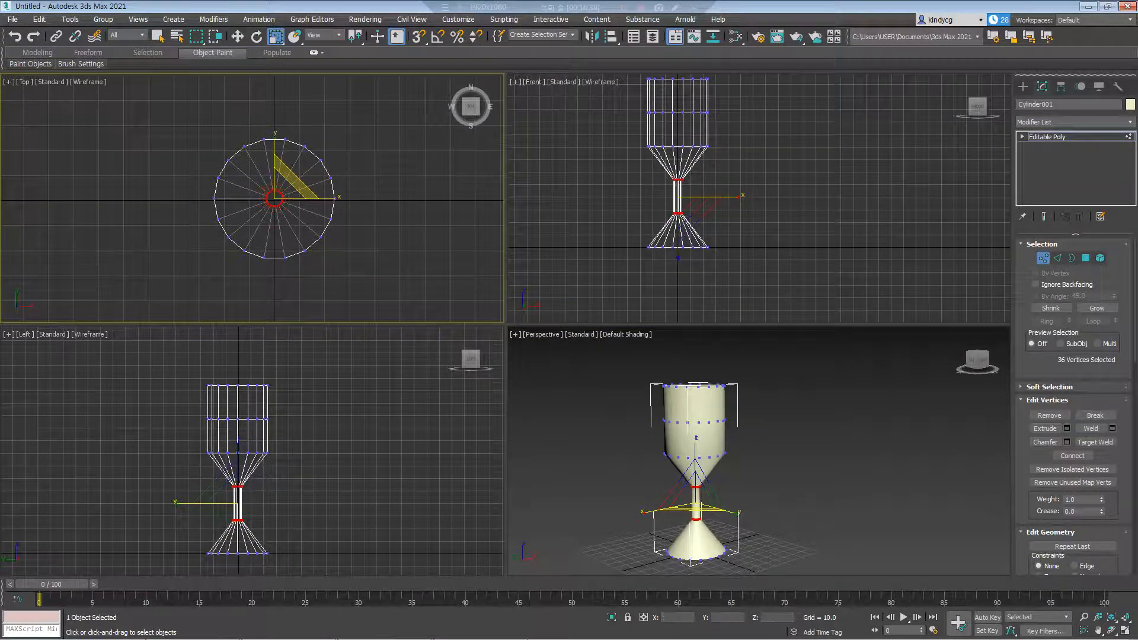
# Clear the vertex selection and reselect the rings at both ends of the stem in the Front view
pyautogui.middleClick(671, 199)
pyautogui.scroll(8, 671, 199)
pyautogui.click(671, 199)
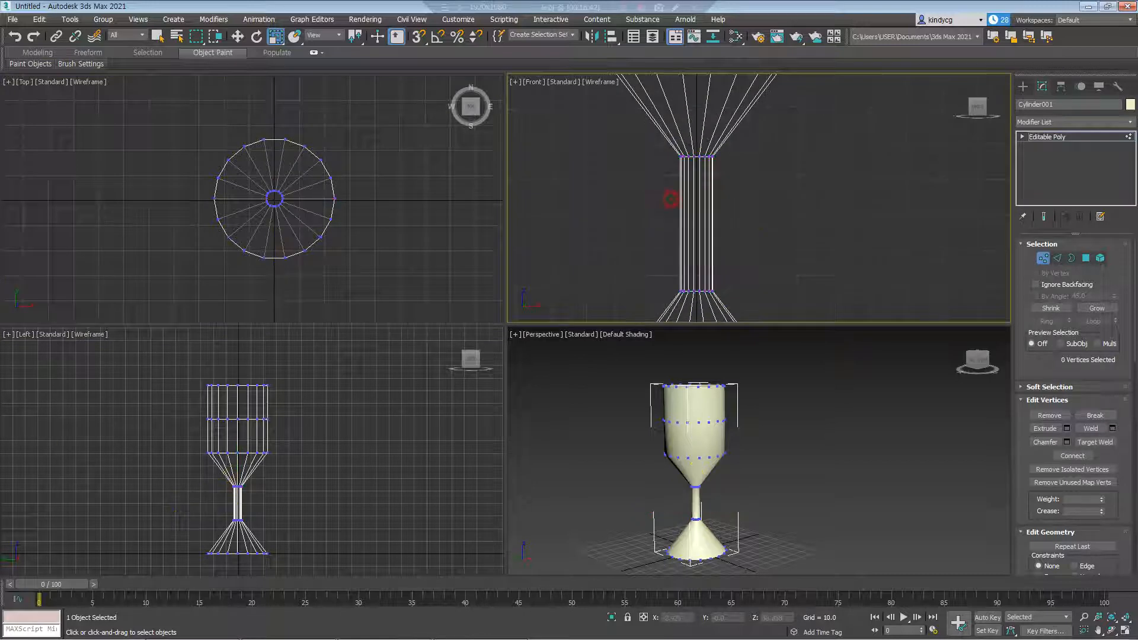
pyautogui.moveTo(647, 144); pyautogui.dragTo(644, 142)
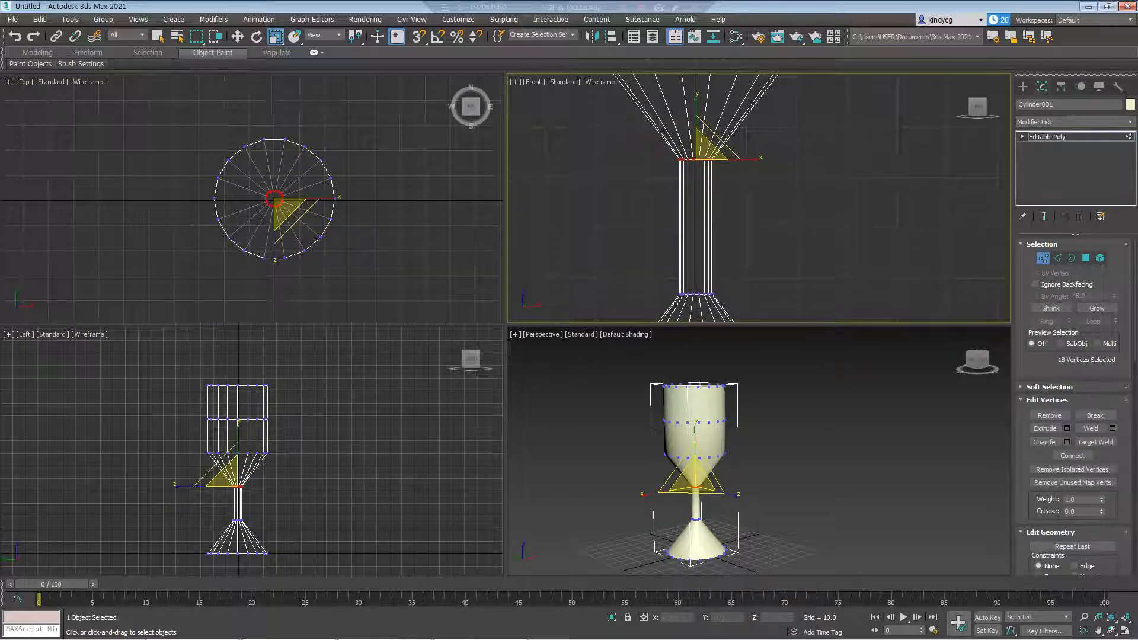
pyautogui.click(415, 178)
pyautogui.moveTo(622, 207); pyautogui.dragTo(629, 173, button='middle')
pyautogui.moveTo(781, 261); pyautogui.dragTo(782, 268)
pyautogui.scroll(-2, 661, 236)
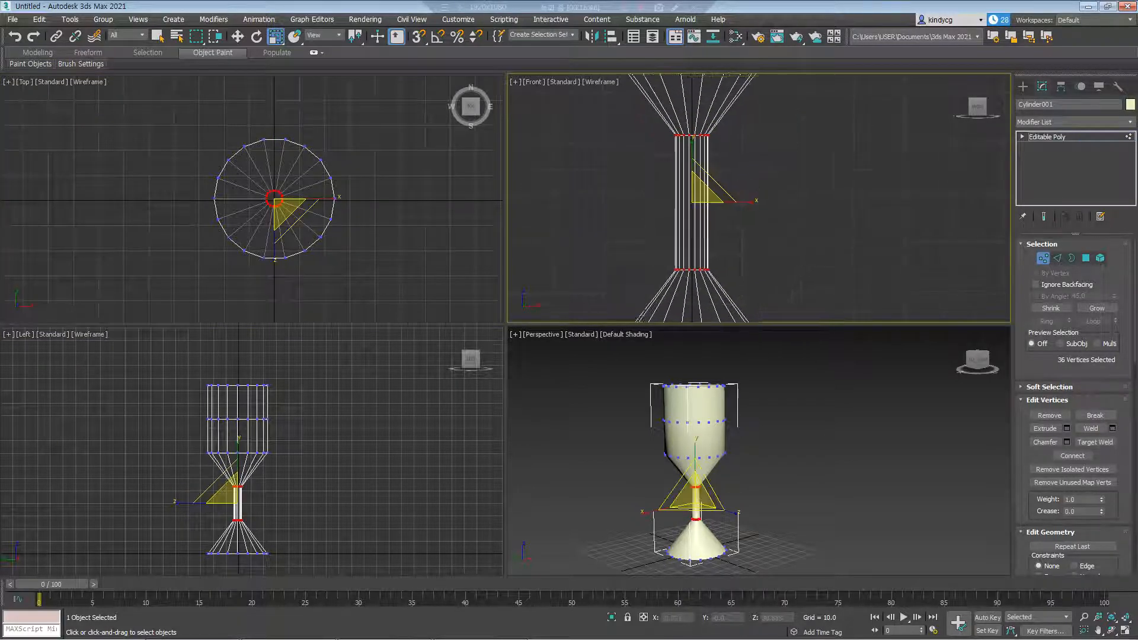
# Scale the two rings apart along the vertical axis to lengthen the stem, and clear the selection
pyautogui.moveTo(691, 156); pyautogui.dragTo(692, 78)
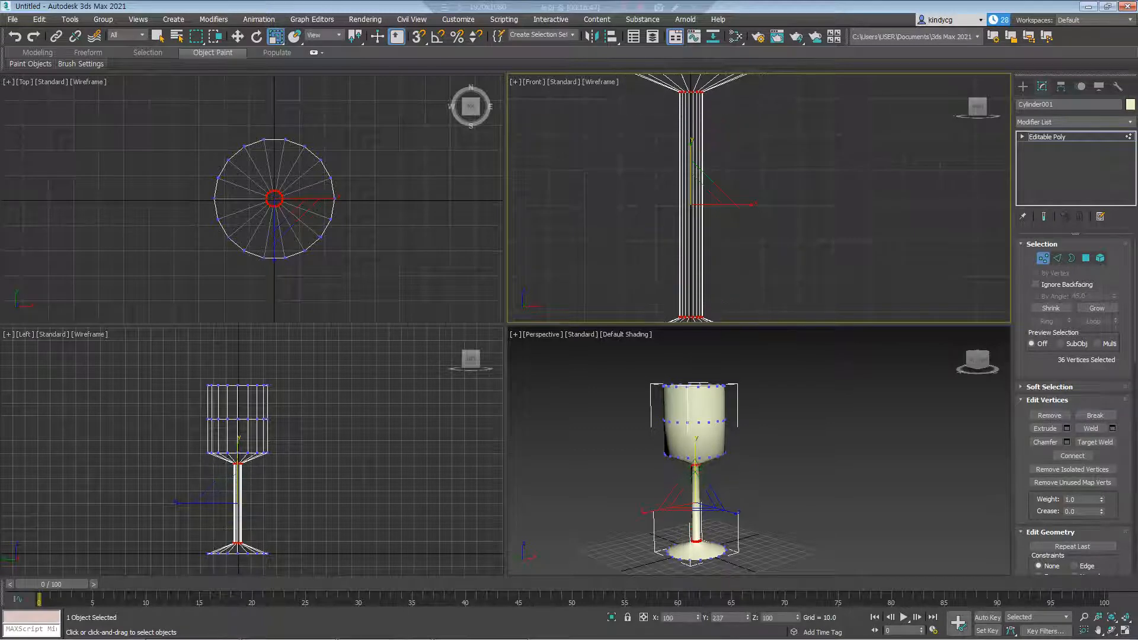
pyautogui.scroll(-3, 705, 202)
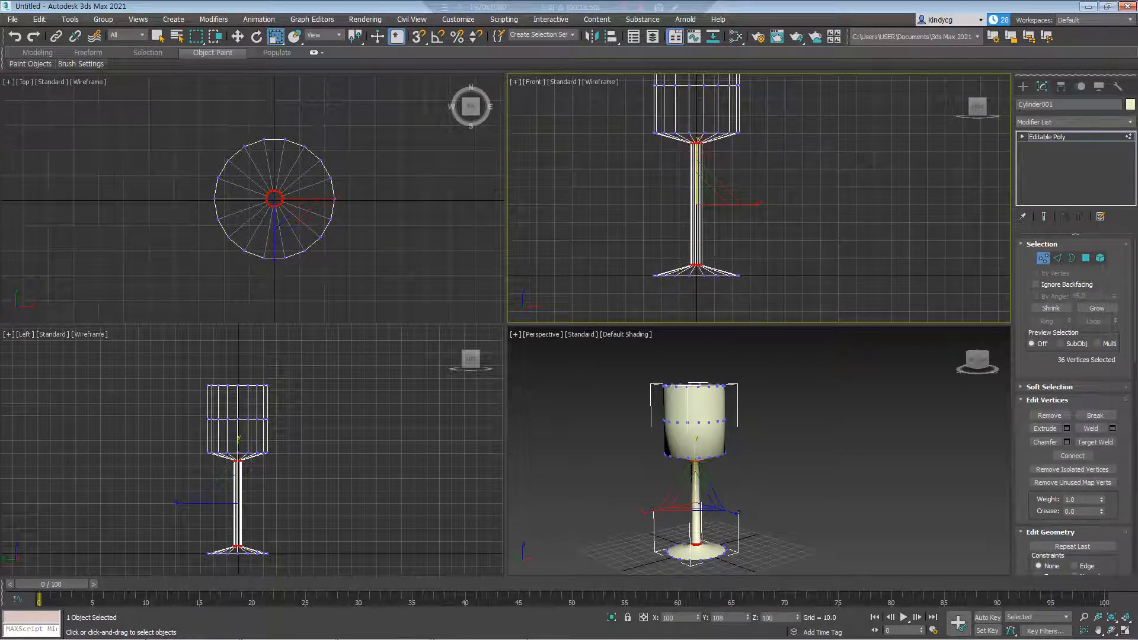
pyautogui.press('w')
pyautogui.click(790, 227)
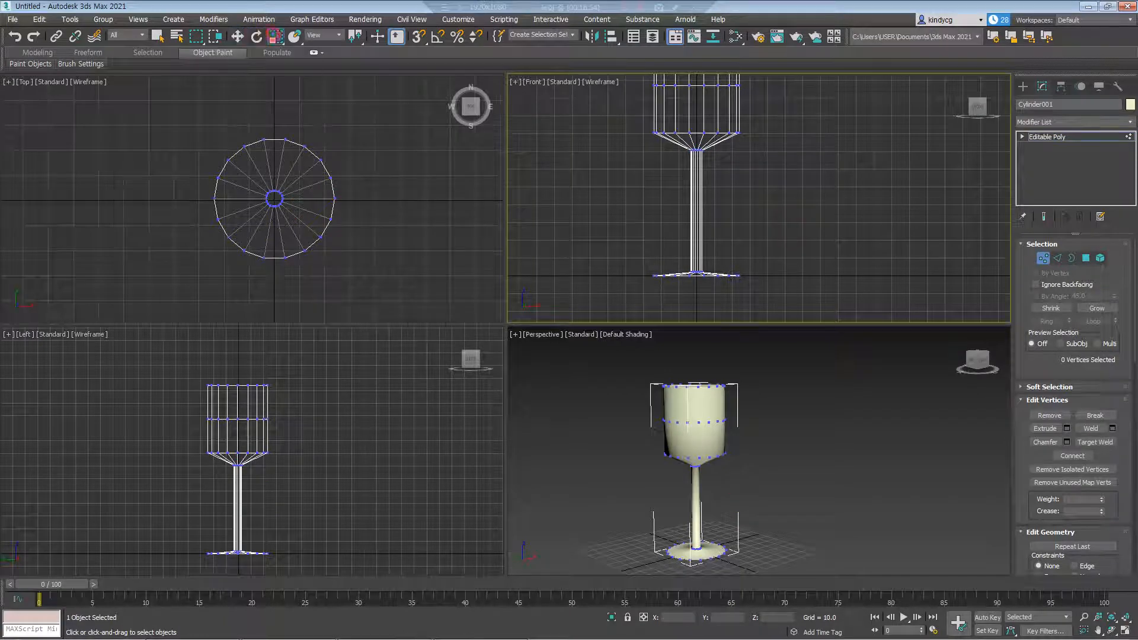
# Reselect the stem's two vertex rings in the Top view and scale them down to thin the stem
pyautogui.click(256, 36)
pyautogui.moveTo(276, 223); pyautogui.dragTo(280, 211, button='middle')
pyautogui.moveTo(259, 171); pyautogui.dragTo(288, 219)
# Move the stem's two vertex rings up by about 3.4 along the vertical axis in the Front view
pyautogui.scroll(4, 268, 186)
pyautogui.moveTo(720, 184); pyautogui.dragTo(720, 188, button='middle')
pyautogui.press('w')
pyautogui.moveTo(697, 183); pyautogui.dragTo(697, 178)
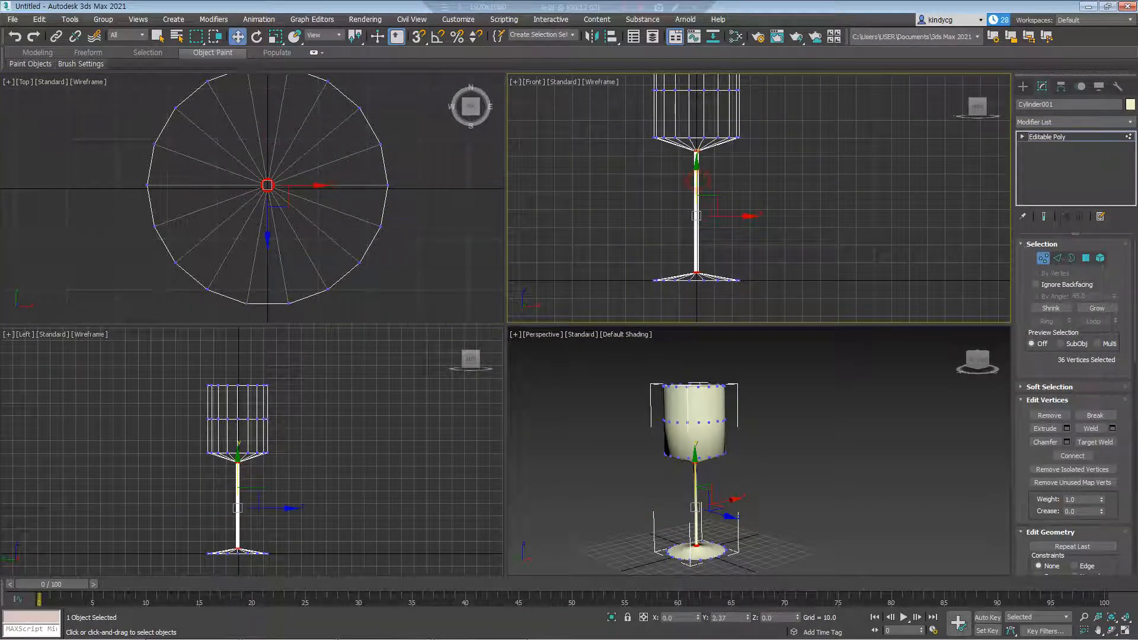
# Lower the goblet's stem-top vertices and raise its stem-base vertices vertically in the Front view, and finish vertex editing
pyautogui.moveTo(677, 142); pyautogui.dragTo(700, 148)
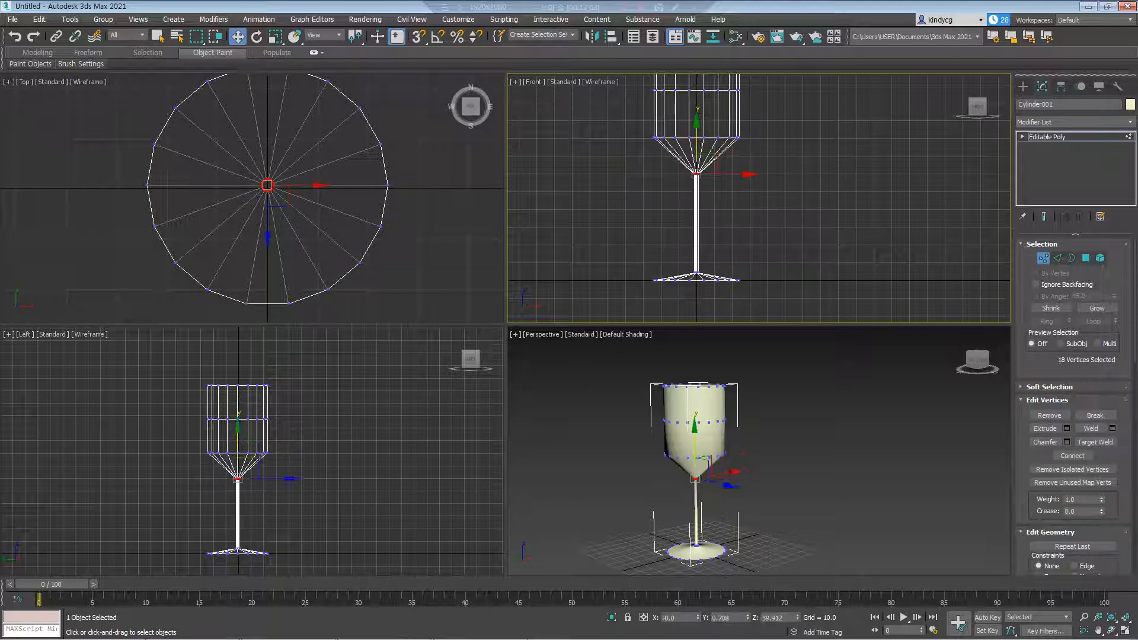
pyautogui.click(678, 254)
pyautogui.moveTo(715, 272); pyautogui.dragTo(698, 228)
pyautogui.click(764, 232)
pyautogui.moveTo(764, 231); pyautogui.dragTo(741, 218, button='middle')
pyautogui.moveTo(747, 438); pyautogui.dragTo(765, 469, button='middle')
pyautogui.scroll(-3, 747, 449)
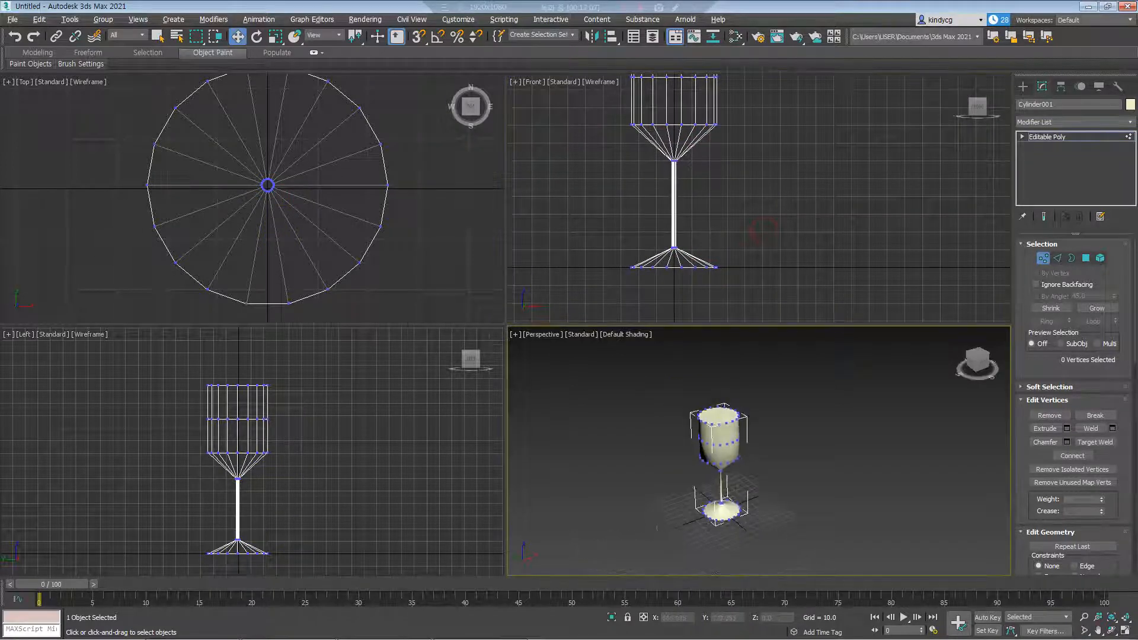
pyautogui.press('1')
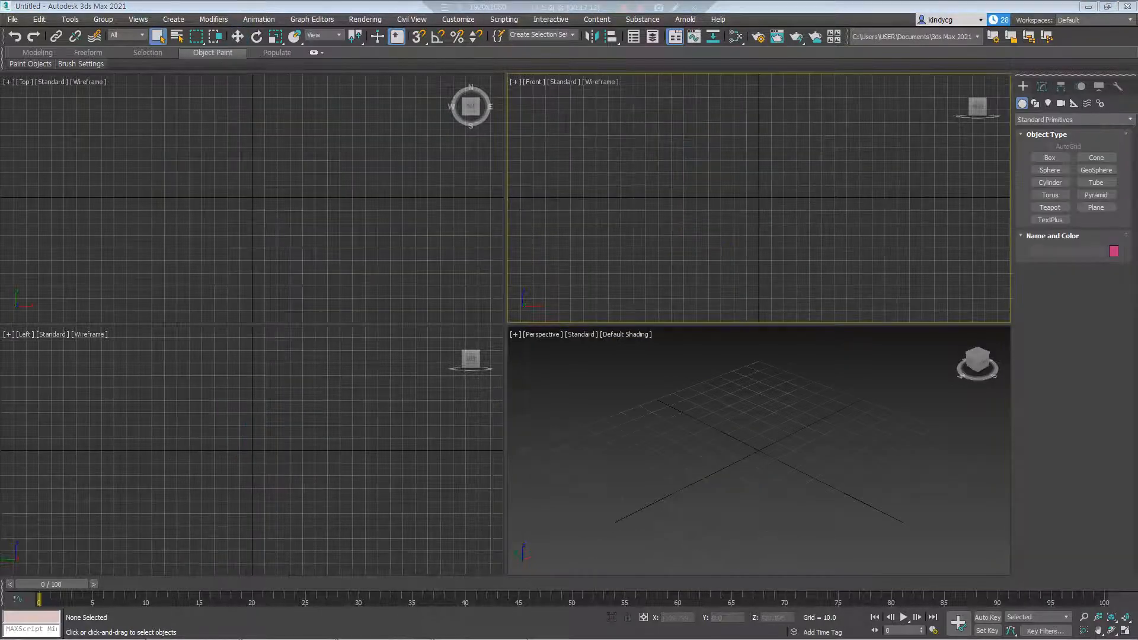
# Create a box near the origin in the Top view of the empty scene
pyautogui.click(421, 223)
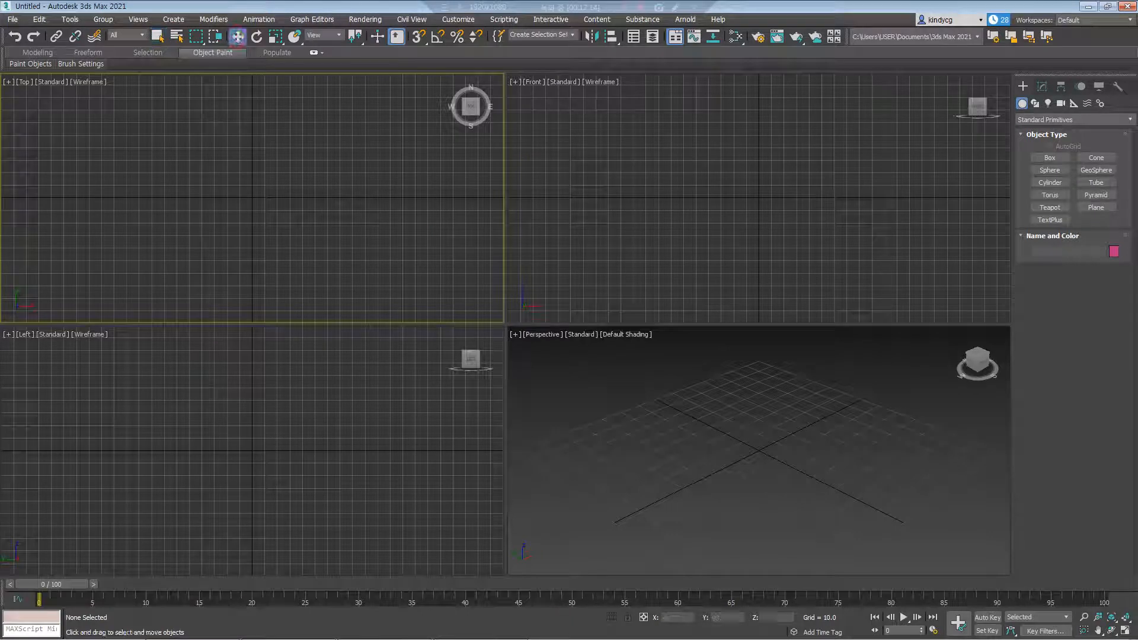
pyautogui.click(1058, 158)
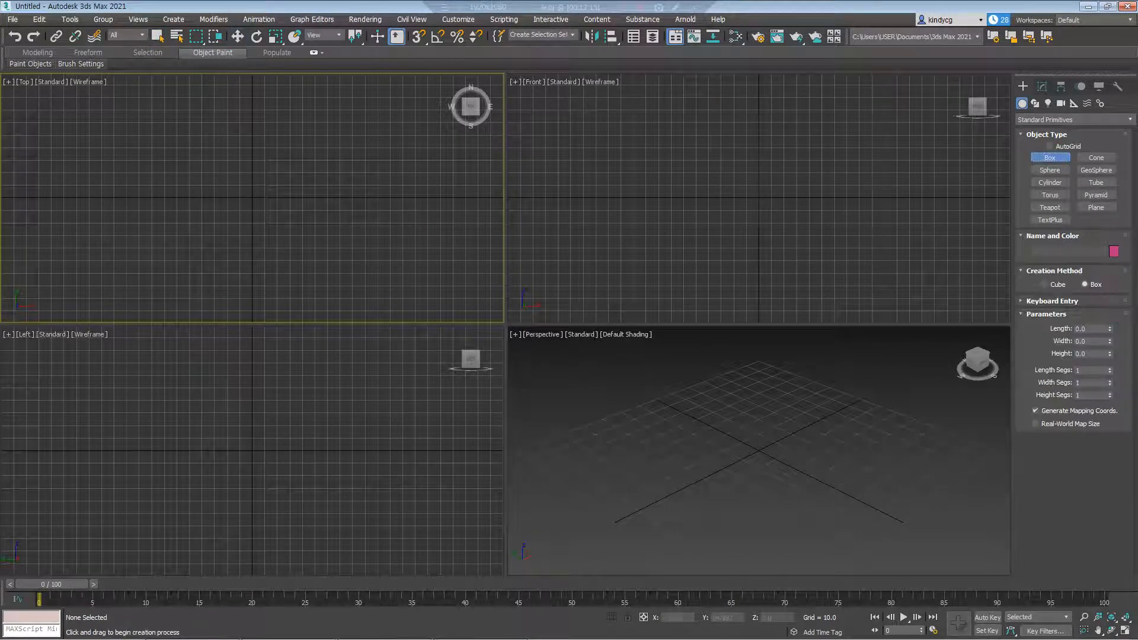
pyautogui.moveTo(196, 163); pyautogui.dragTo(295, 240)
pyautogui.click(287, 163)
pyautogui.rightClick(284, 178)
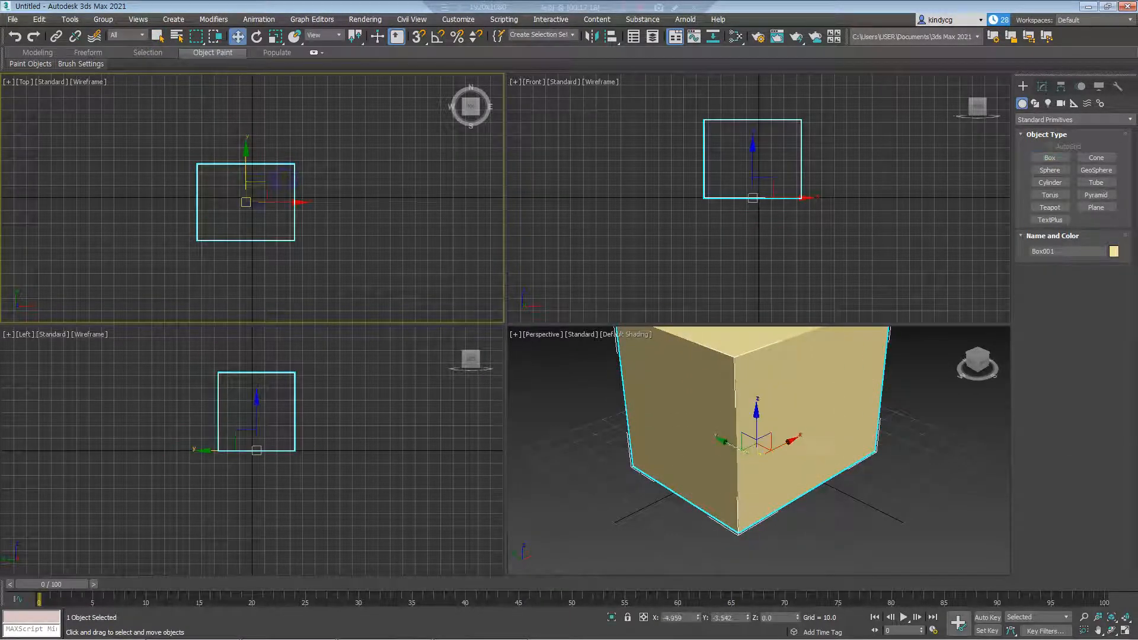
# Scale the box along the X axis to about 75 percent
pyautogui.keyDown('alt'); pyautogui.moveTo(765, 444); pyautogui.dragTo(690, 488, button='middle'); pyautogui.keyUp('alt')
pyautogui.scroll(-5, 753, 472)
pyautogui.scroll(5, 712, 487)
pyautogui.scroll(-4, 691, 488)
pyautogui.press('r')
pyautogui.moveTo(657, 474); pyautogui.dragTo(682, 473)
pyautogui.moveTo(683, 473); pyautogui.dragTo(685, 479, button='middle')
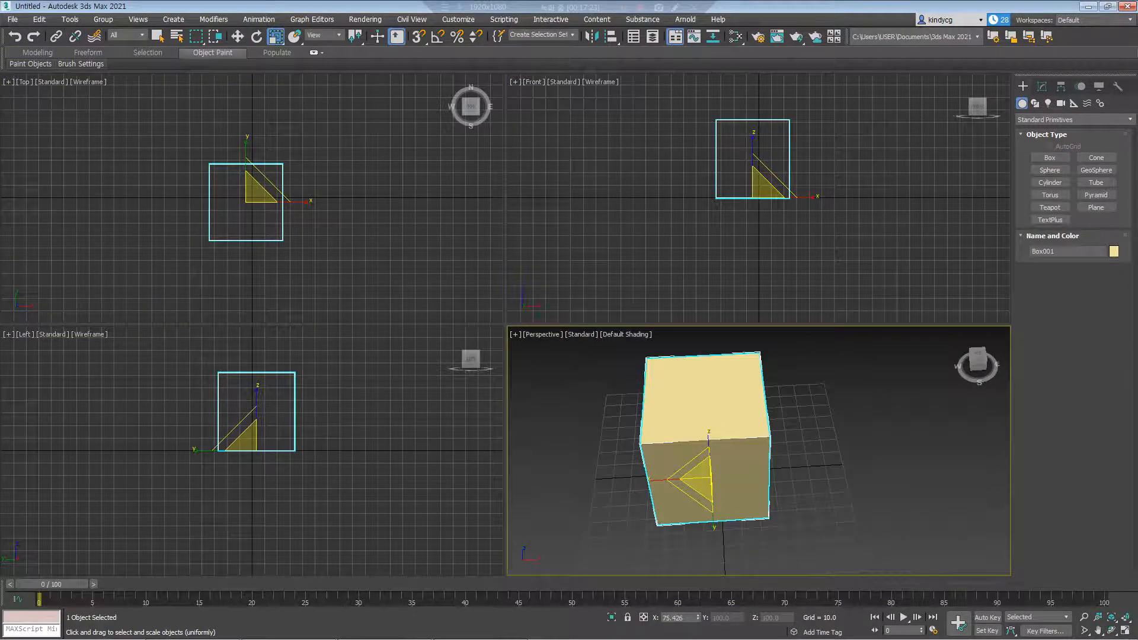
# Move only the box's pivot along X to just outside its left bottom edge
pyautogui.click(1062, 86)
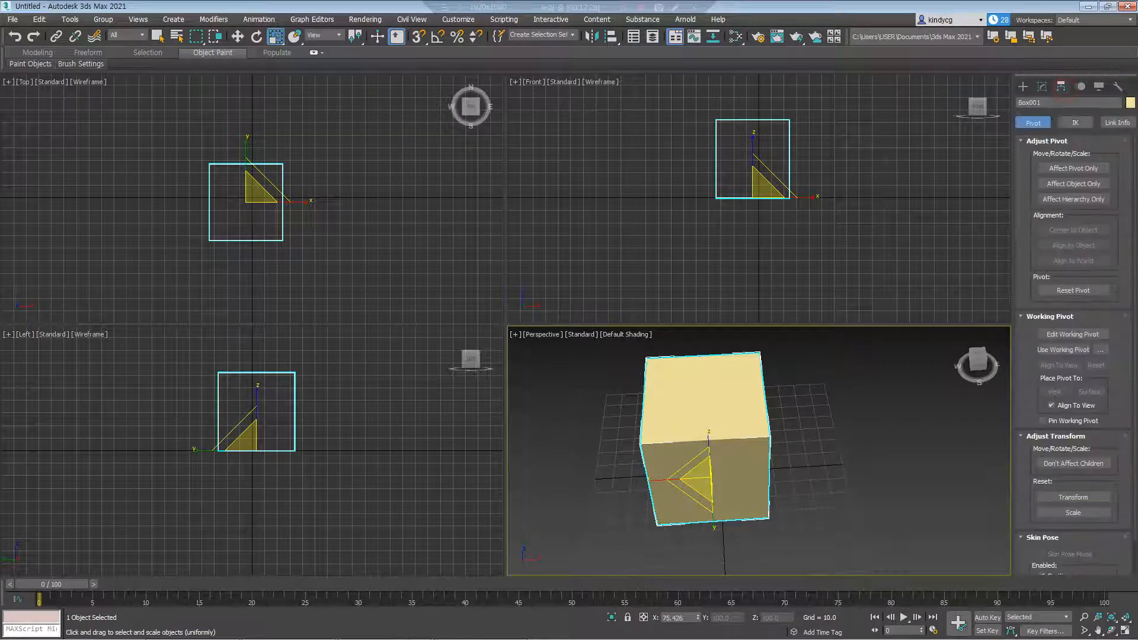
pyautogui.click(1067, 168)
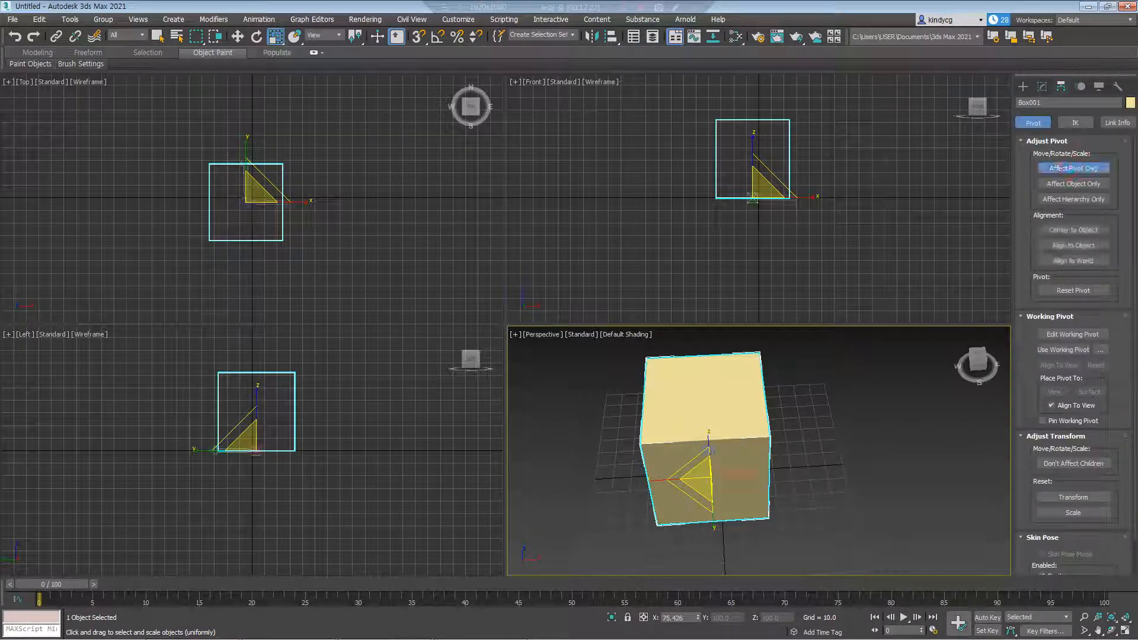
pyautogui.press('w')
pyautogui.moveTo(786, 198); pyautogui.dragTo(746, 198)
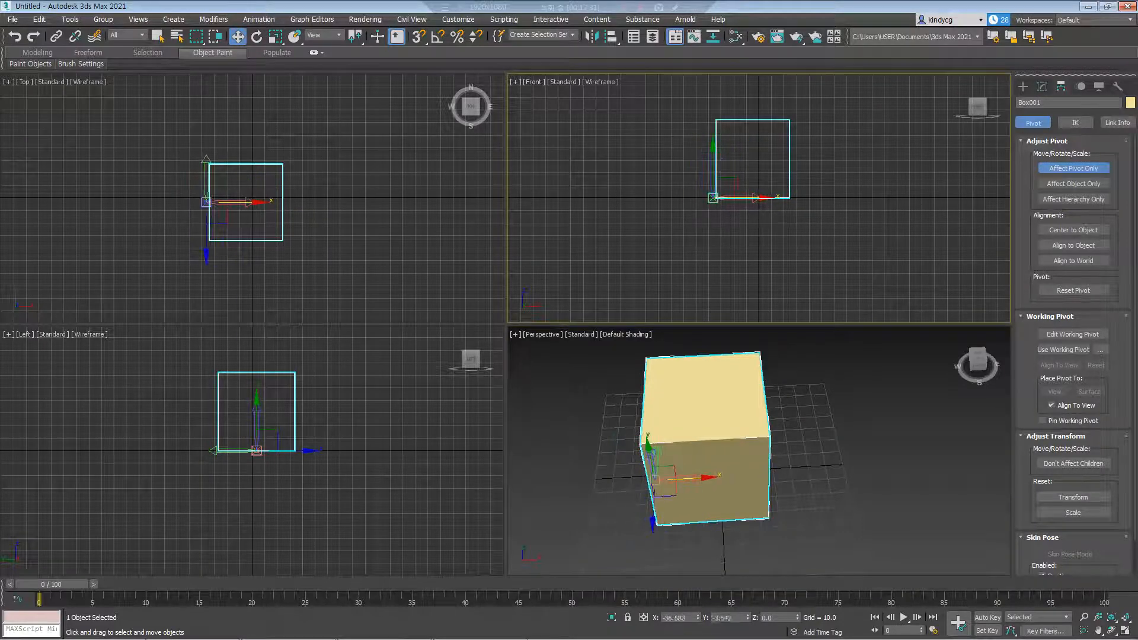
pyautogui.click(1074, 169)
# Try rotating and scaling the box about its offset pivot in the Top view
pyautogui.moveTo(332, 198); pyautogui.dragTo(365, 198, button='middle')
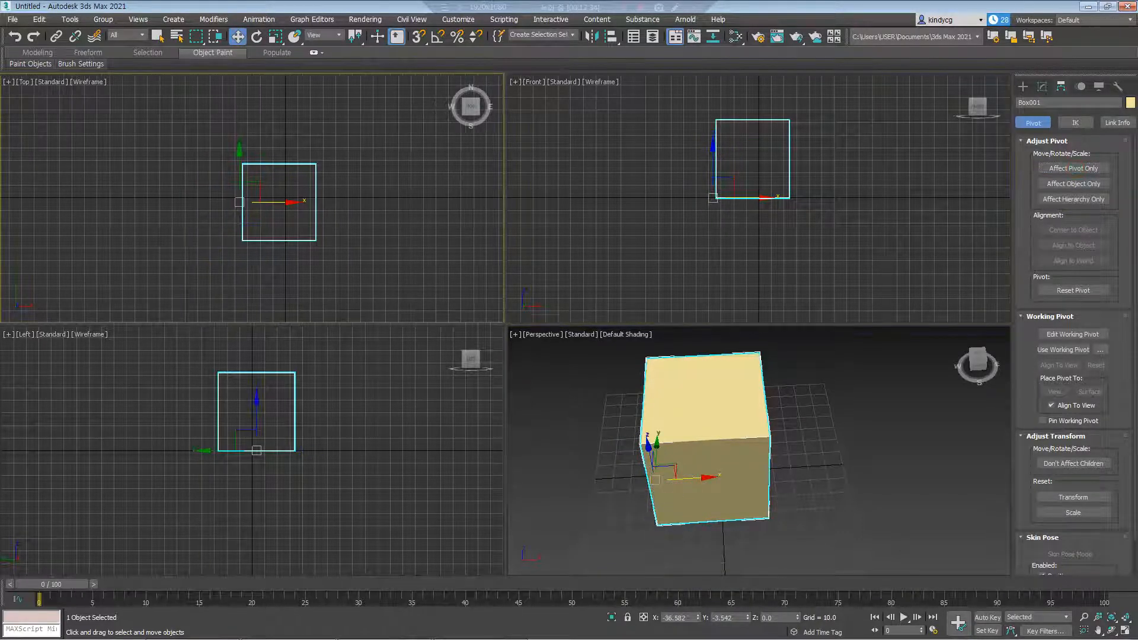
pyautogui.click(256, 37)
pyautogui.moveTo(277, 174)
pyautogui.mouseDown()
pyautogui.moveTo(254, 148)
pyautogui.moveTo(266, 158)
pyautogui.mouseUp()
pyautogui.rightClick(266, 157)
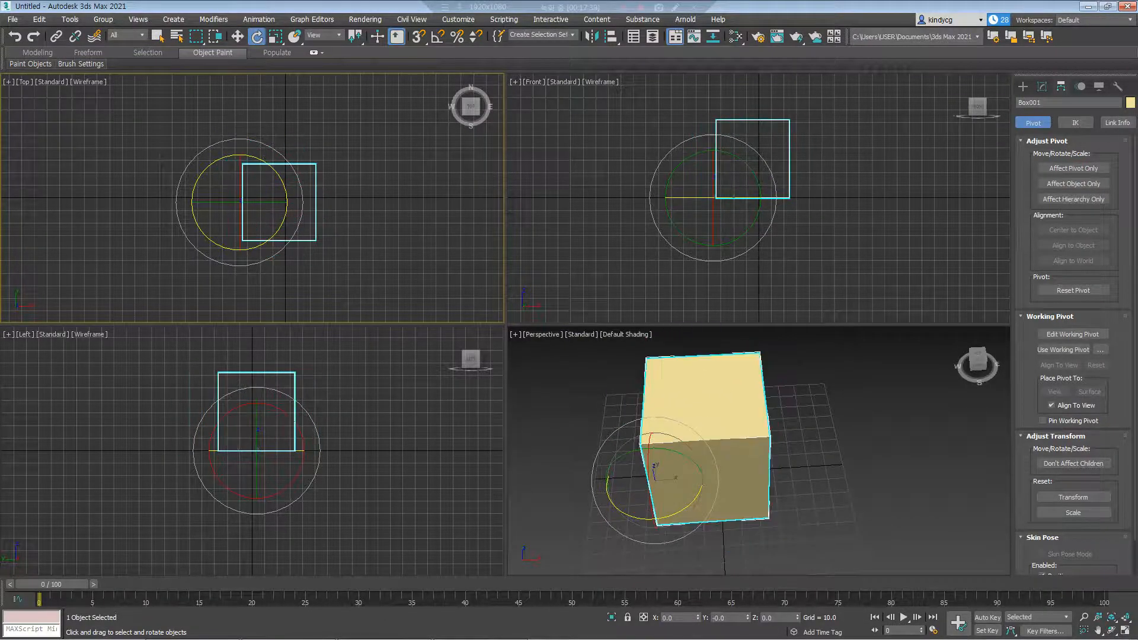
pyautogui.click(276, 36)
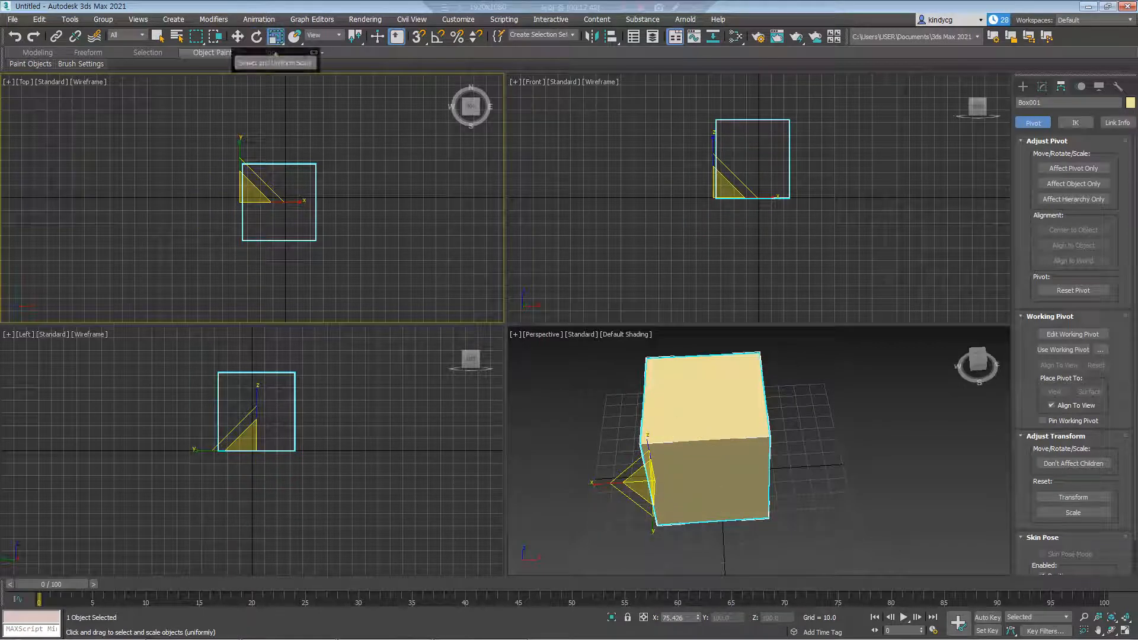
pyautogui.moveTo(304, 201)
pyautogui.mouseDown()
pyautogui.moveTo(399, 202)
pyautogui.moveTo(283, 202)
pyautogui.moveTo(399, 202)
pyautogui.moveTo(301, 201)
pyautogui.mouseUp()
# Center the box's pivot on the object, affecting only the pivot
pyautogui.click(1074, 168)
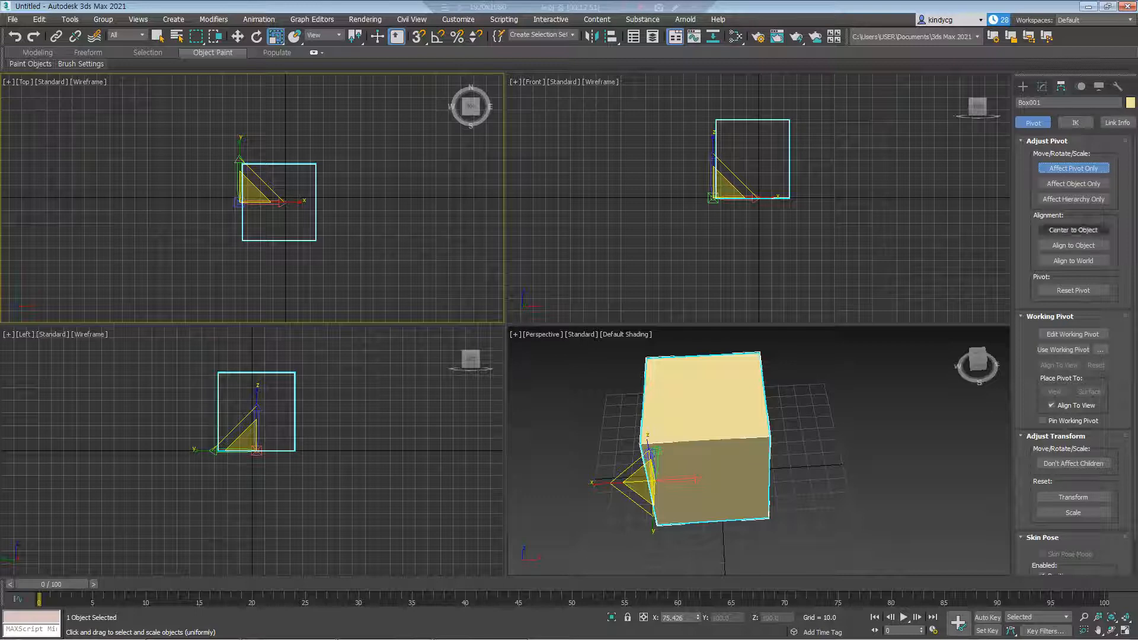
pyautogui.click(1073, 231)
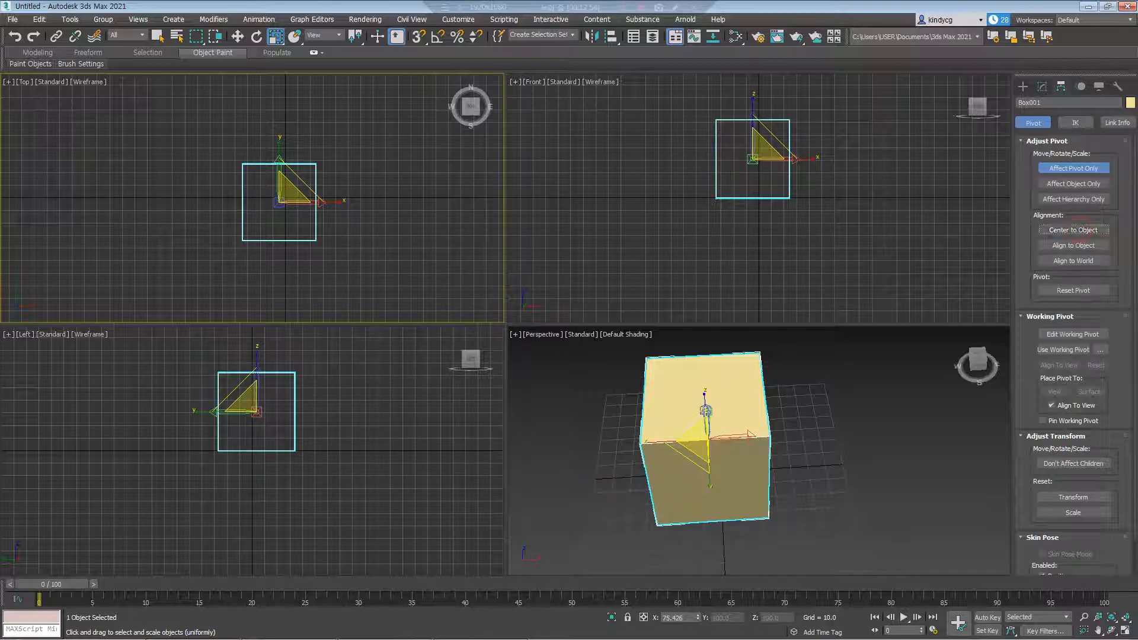
pyautogui.click(1073, 168)
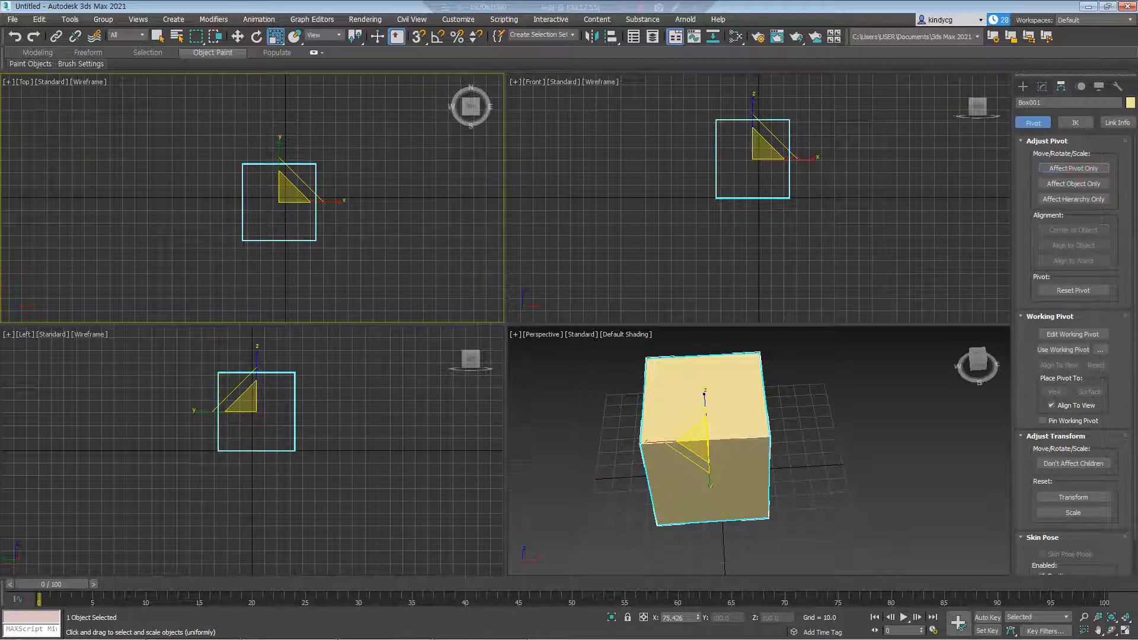
# Set the box's pivot height to Z 0, affecting only the pivot, and finish pivot editing
pyautogui.click(1078, 168)
pyautogui.rightClick(822, 142)
pyautogui.press('w')
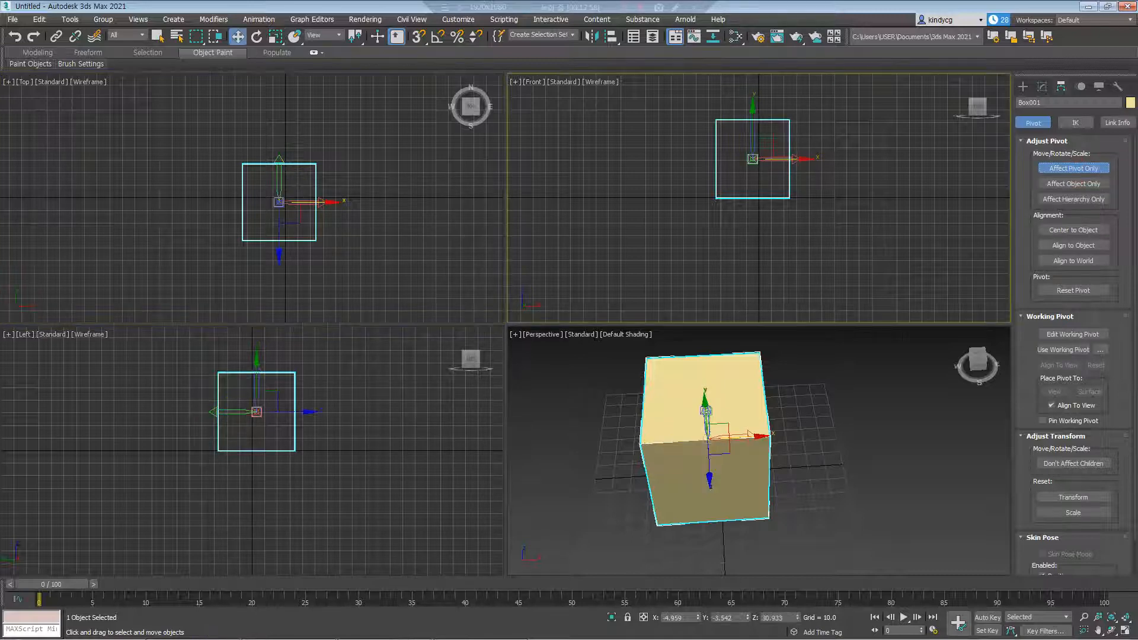
pyautogui.moveTo(752, 97)
pyautogui.mouseDown()
pyautogui.moveTo(752, 128)
pyautogui.moveTo(752, 96)
pyautogui.mouseUp()
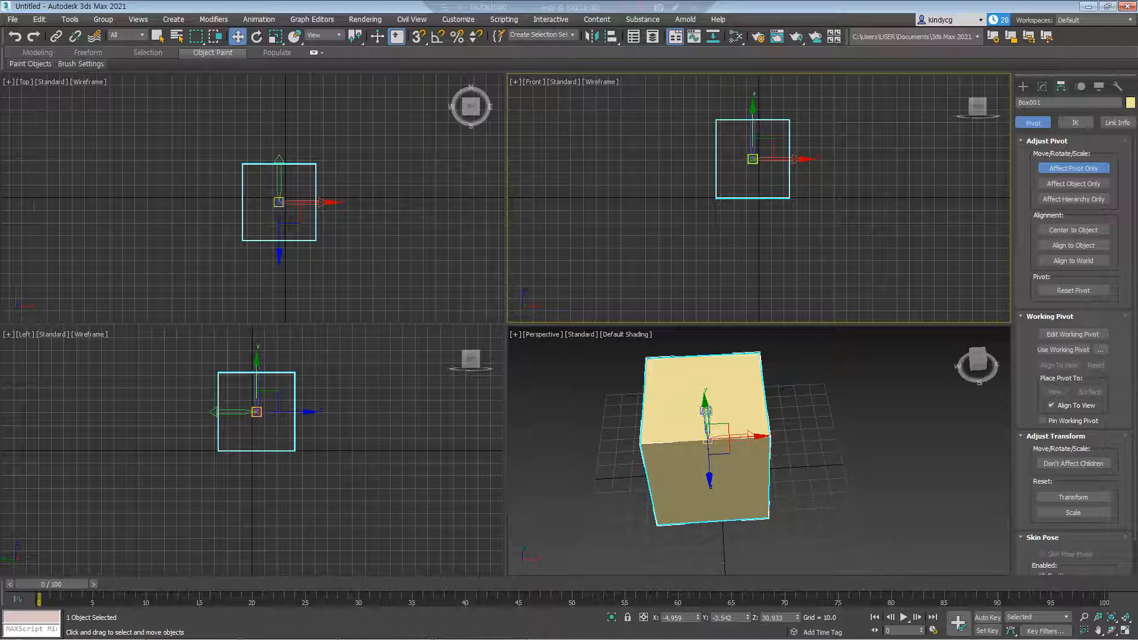
pyautogui.keyDown('alt'); pyautogui.moveTo(853, 441); pyautogui.dragTo(758, 407, button='middle'); pyautogui.keyUp('alt')
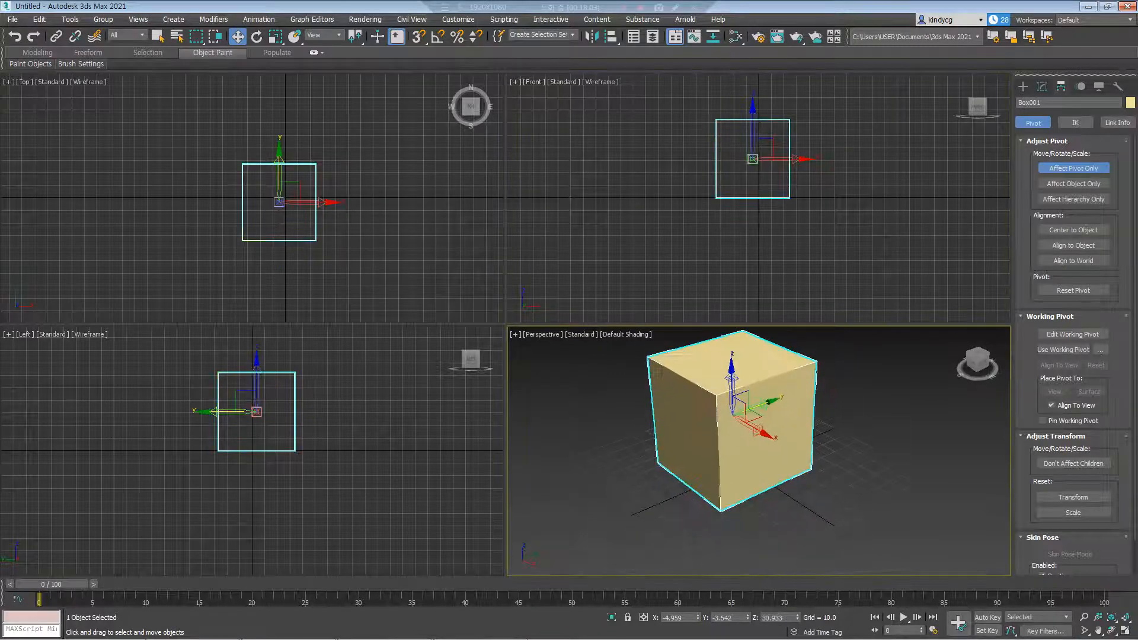
pyautogui.click(684, 618)
pyautogui.click(741, 618)
pyautogui.click(679, 618)
pyautogui.click(781, 617)
pyautogui.doubleClick(685, 618)
pyautogui.doubleClick(778, 618)
pyautogui.write('0.')
pyautogui.press('Return')
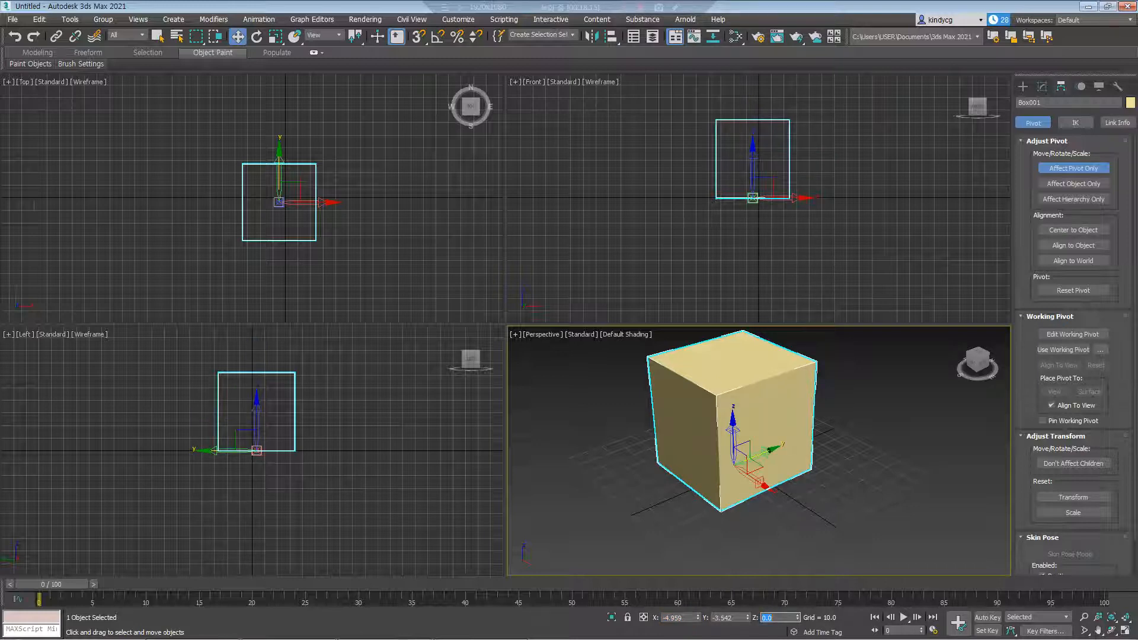
pyautogui.click(1074, 169)
# Deselect the first box and create a taller second box to its right in the Top view
pyautogui.moveTo(756, 203); pyautogui.dragTo(736, 223, button='middle')
pyautogui.scroll(10, 741, 209)
pyautogui.click(388, 226)
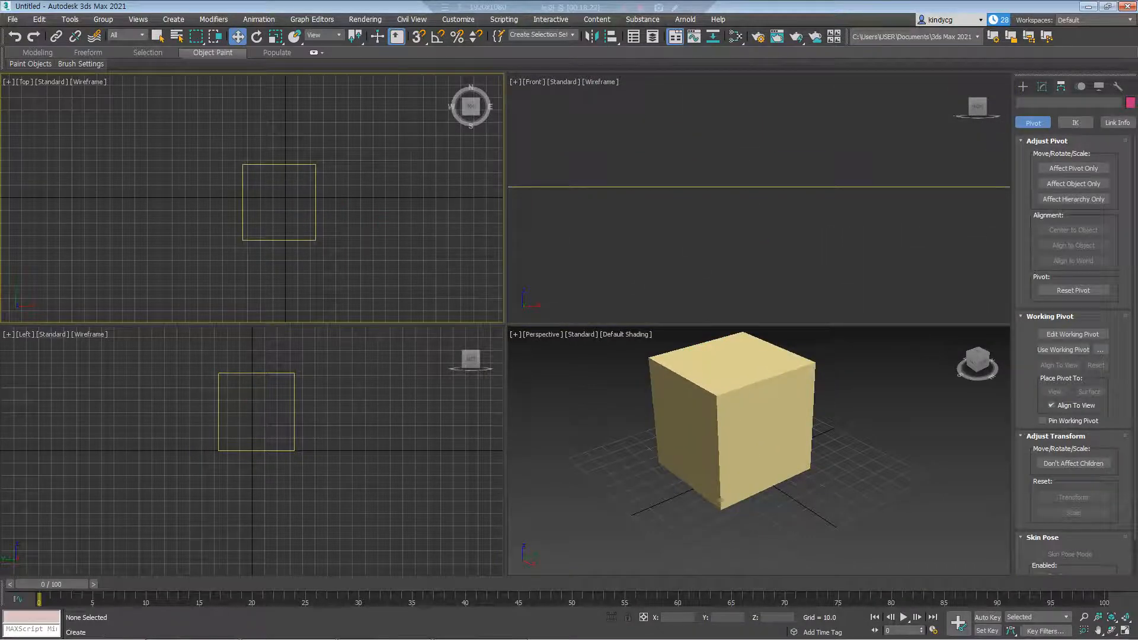
pyautogui.click(1024, 86)
pyautogui.click(1050, 158)
pyautogui.moveTo(356, 178); pyautogui.dragTo(205, 153, button='middle')
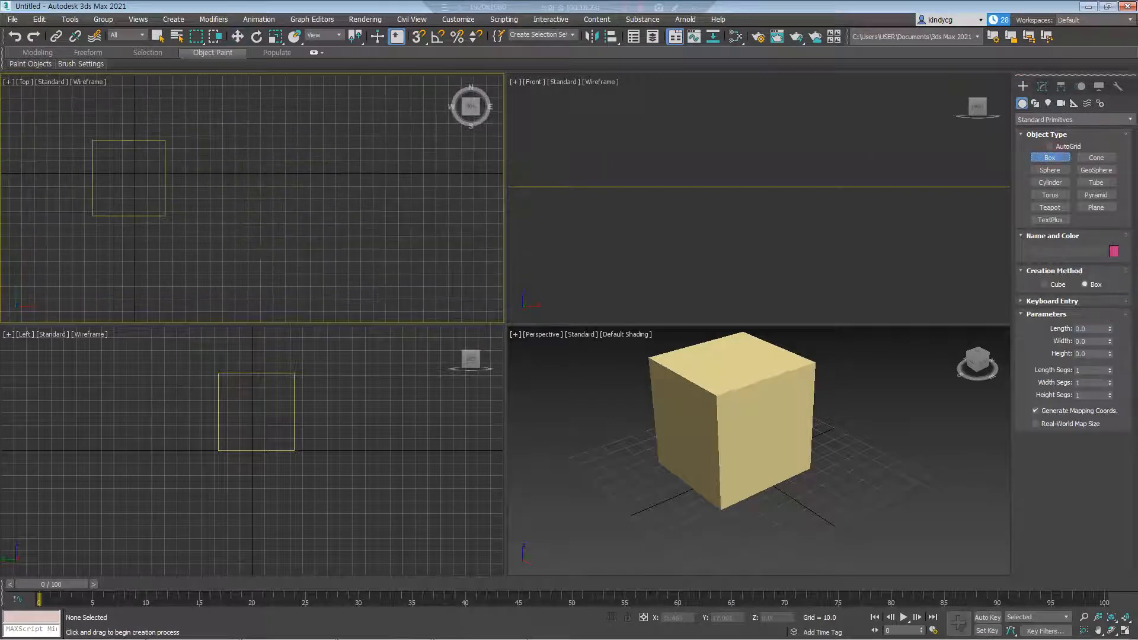
pyautogui.moveTo(203, 151); pyautogui.dragTo(275, 214)
pyautogui.click(274, 107)
pyautogui.press('w')
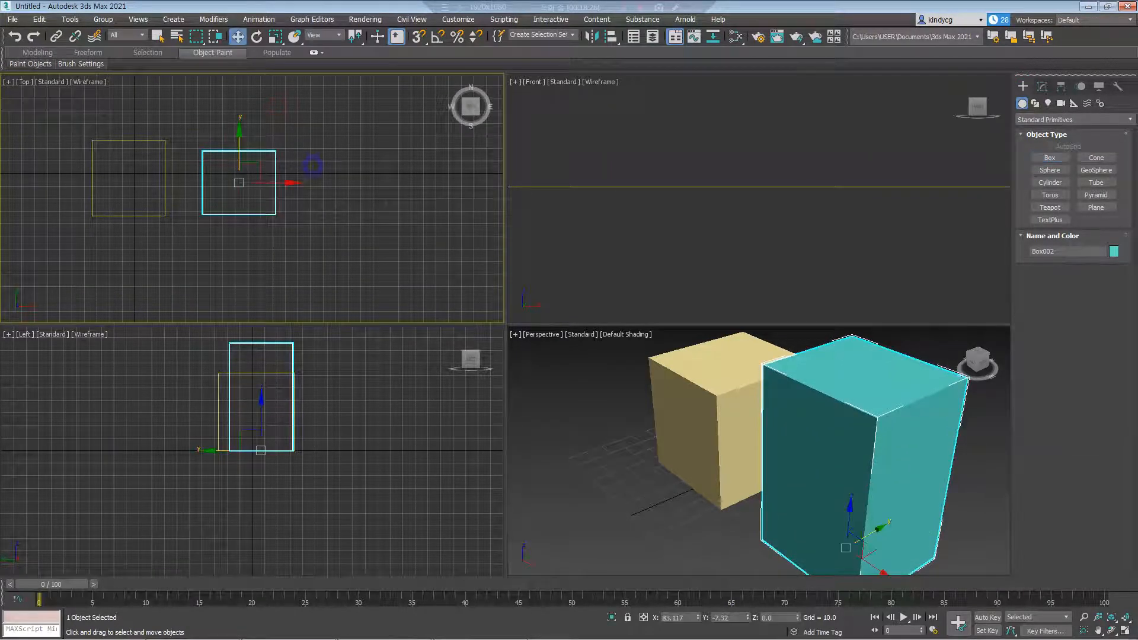
# Examine how the second box's base aligns with the ground line in the Front view, and its Z coordinate
pyautogui.moveTo(691, 435); pyautogui.dragTo(684, 409, button='middle')
pyautogui.keyDown('alt'); pyautogui.moveTo(765, 462); pyautogui.dragTo(735, 384, button='middle'); pyautogui.keyUp('alt')
pyautogui.moveTo(703, 177); pyautogui.dragTo(703, 218, button='middle')
pyautogui.scroll(-10, 703, 219)
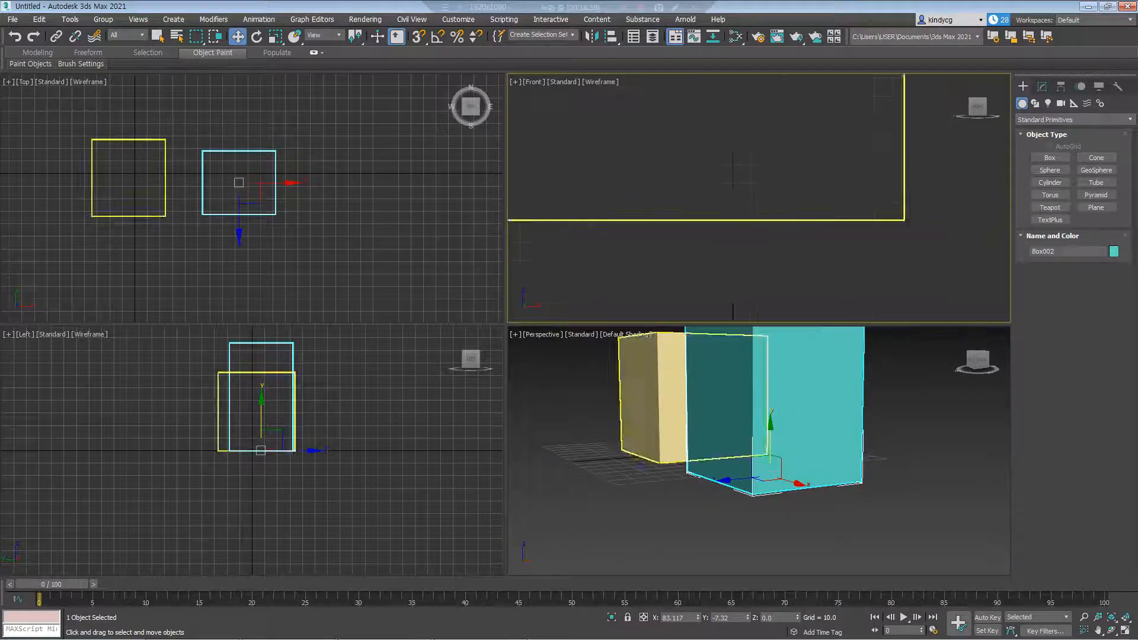
pyautogui.scroll(4, 908, 221)
pyautogui.scroll(6, 937, 224)
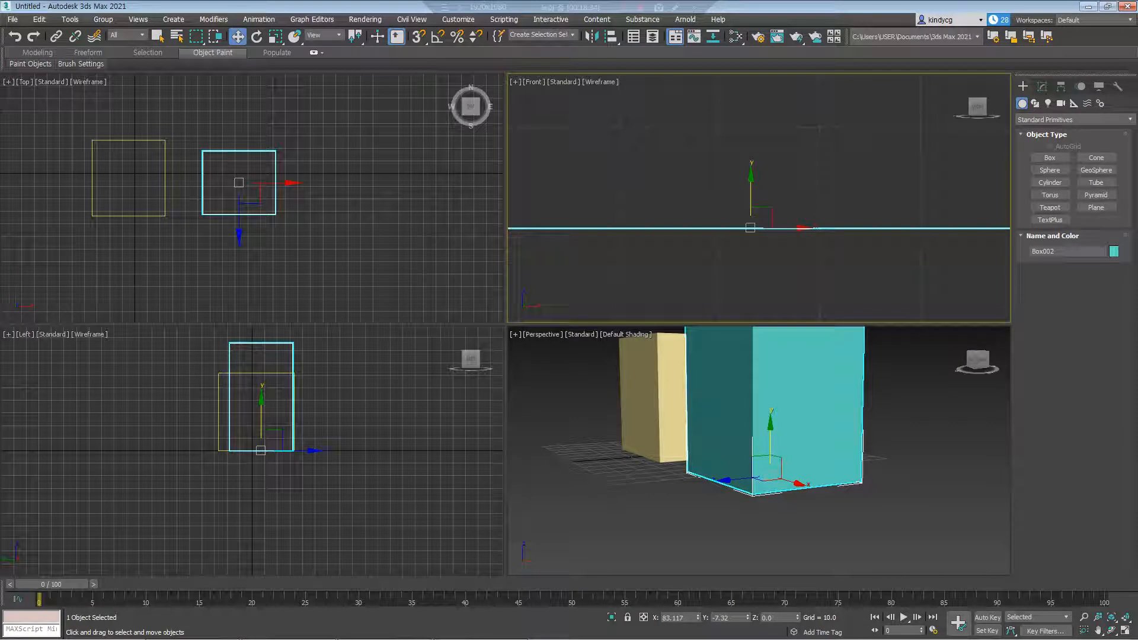
pyautogui.click(776, 618)
# Remove the first box from the scene, leaving the taller second box selected
pyautogui.hotkey('ctrl', 'z')
pyautogui.hotkey('ctrl', 'z')
pyautogui.hotkey('ctrl', 'z')
pyautogui.hotkey('ctrl', 'z')
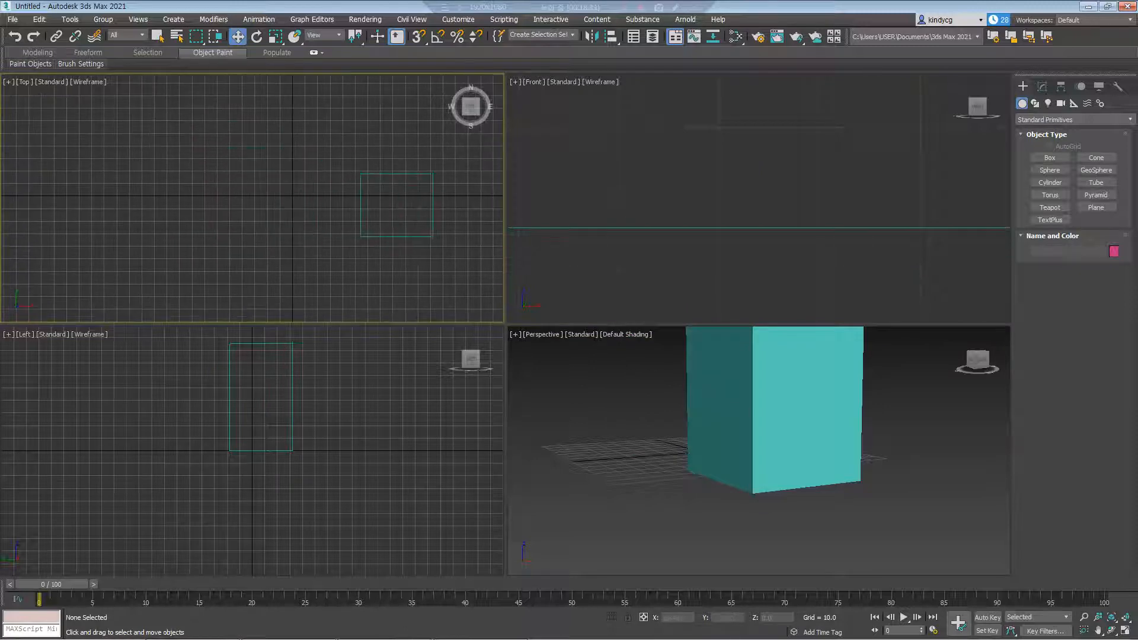
pyautogui.hotkey('ctrl', 'z')
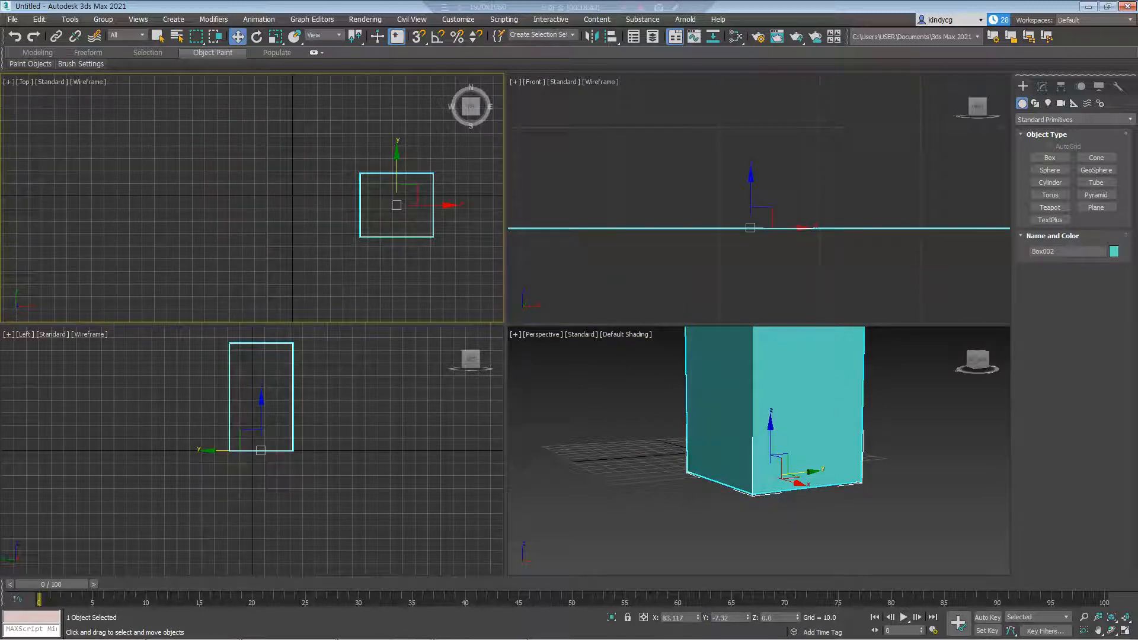
# Set the remaining box's X and Y positions to 0
pyautogui.click(688, 619)
pyautogui.write('0')
pyautogui.press('Tab')
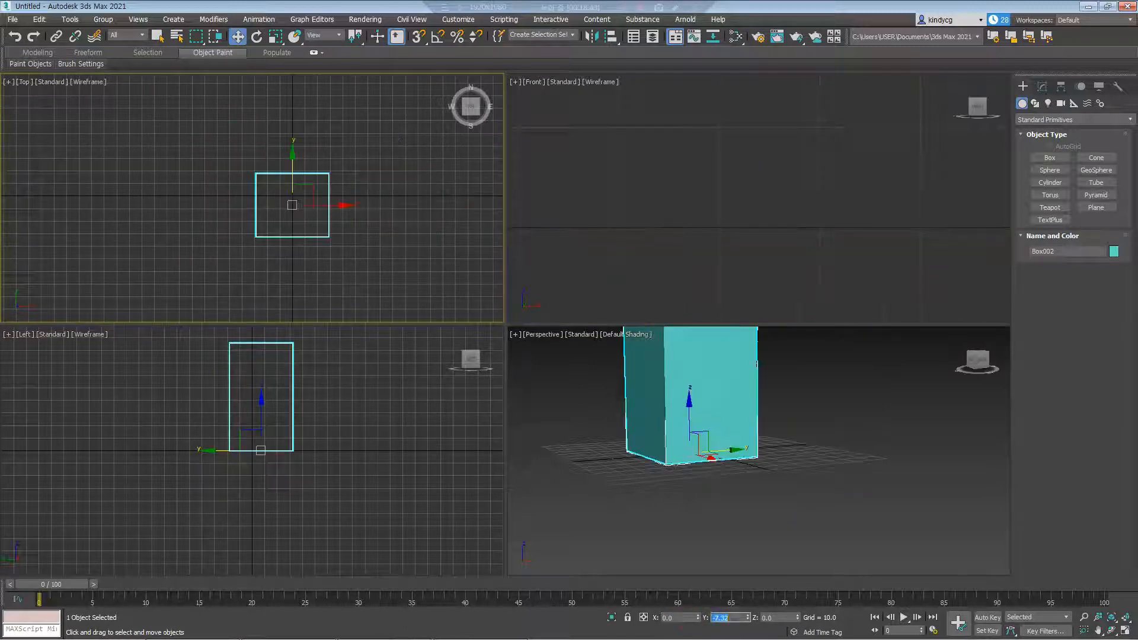
pyautogui.write('0')
pyautogui.press('Return')
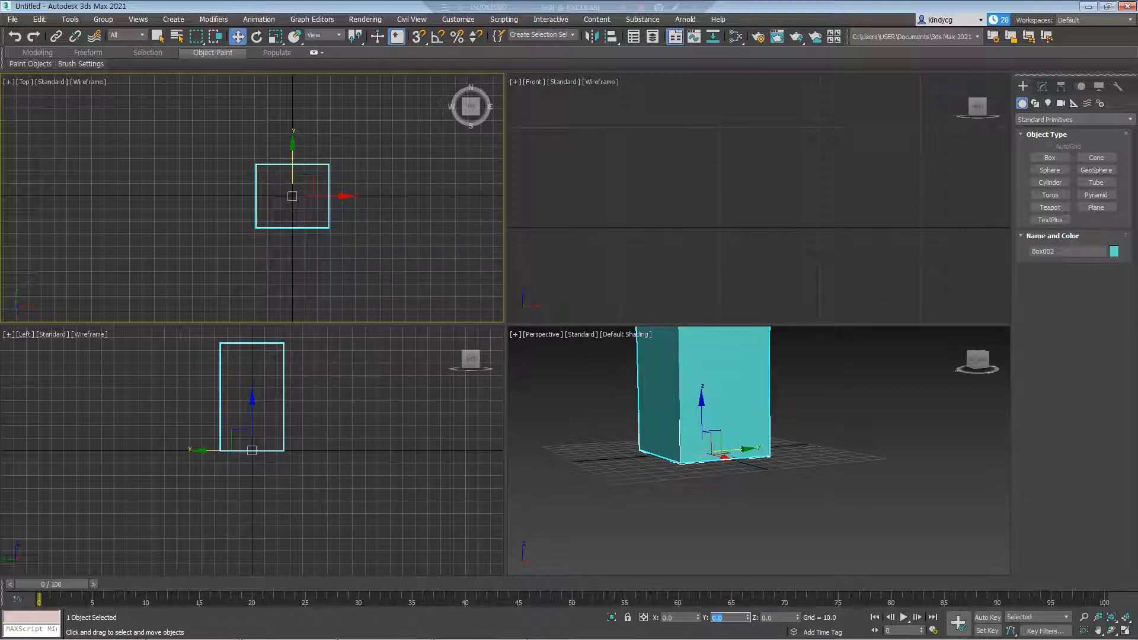
# Create a sphere to the left of the box in the Top view
pyautogui.moveTo(386, 245); pyautogui.dragTo(381, 256, button='middle')
pyautogui.click(381, 256)
pyautogui.scroll(5, 281, 207)
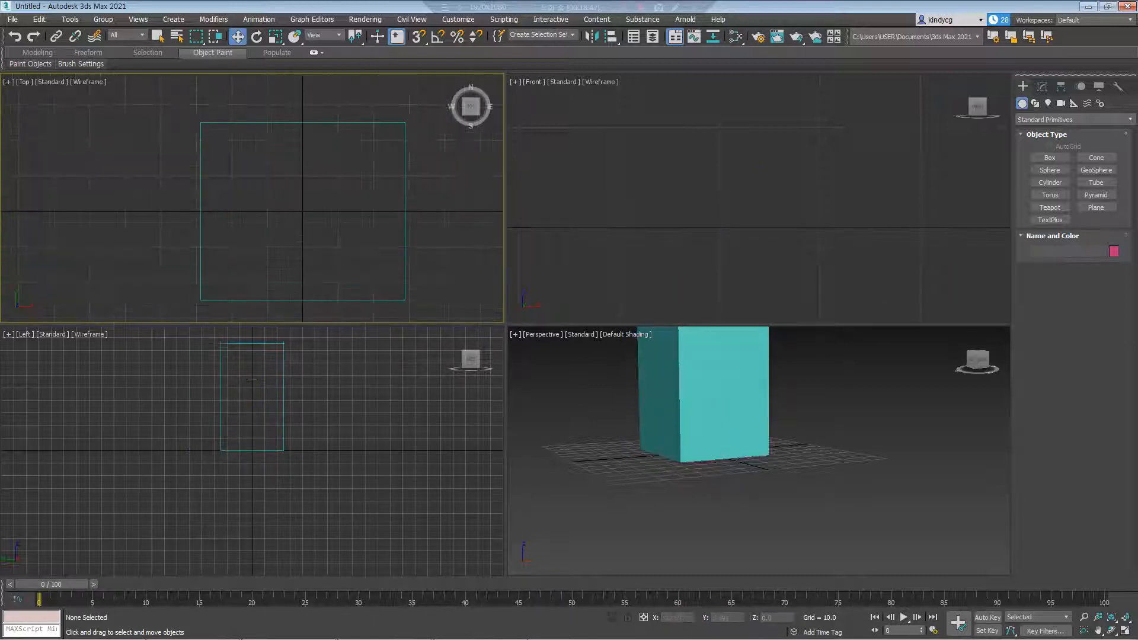
pyautogui.click(1050, 171)
pyautogui.scroll(-3, 396, 128)
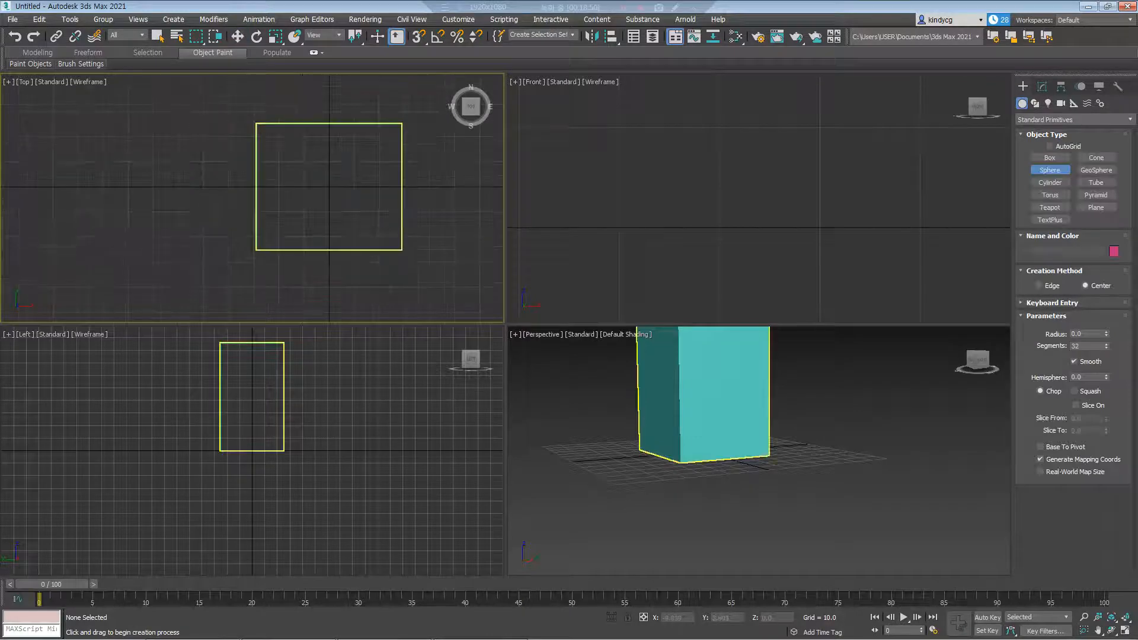
pyautogui.scroll(-3, 290, 204)
pyautogui.moveTo(168, 200); pyautogui.dragTo(196, 186)
pyautogui.press('w')
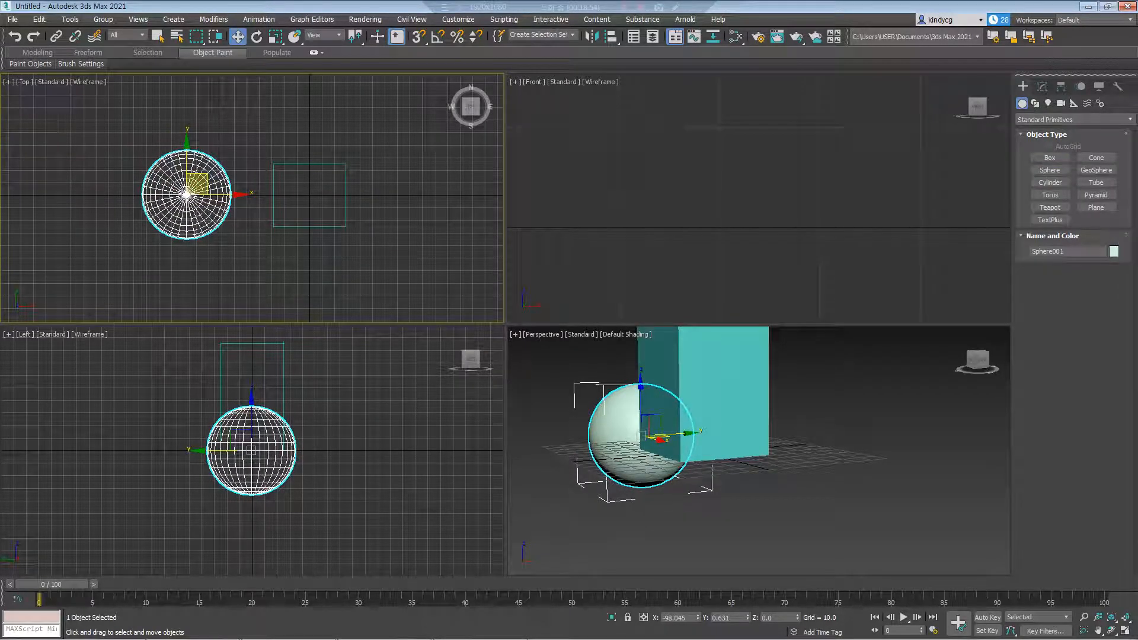
# Set the sphere's X and Y positions to 0, and move it along X to about -73.7
pyautogui.click(687, 618)
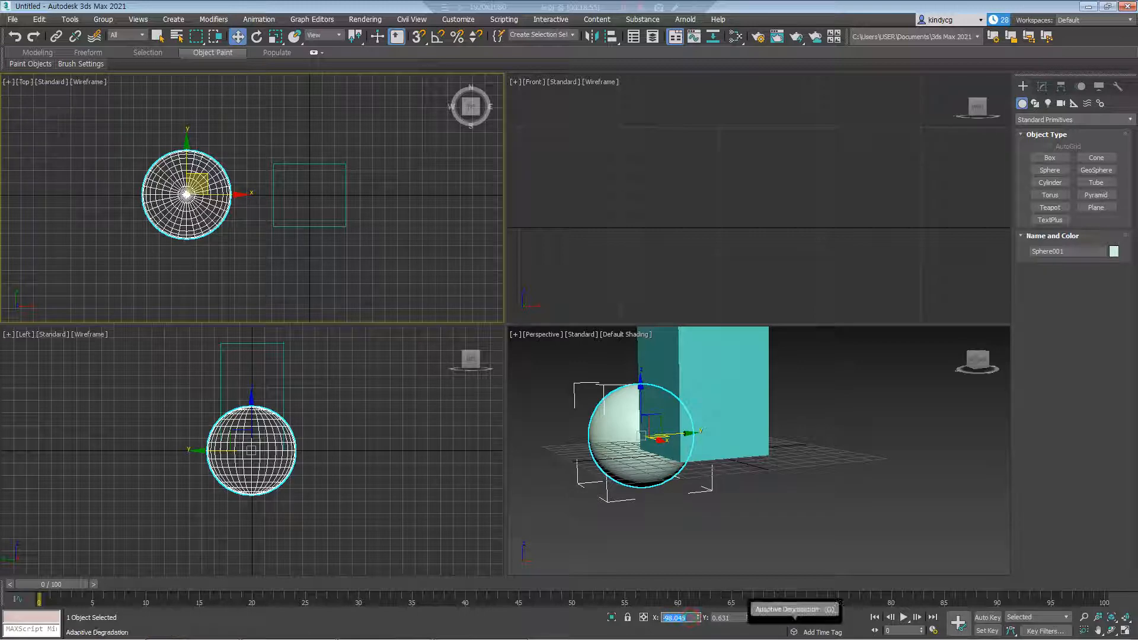
pyautogui.write('0')
pyautogui.press('Return')
pyautogui.press('Tab')
pyautogui.write('0')
pyautogui.press('Return')
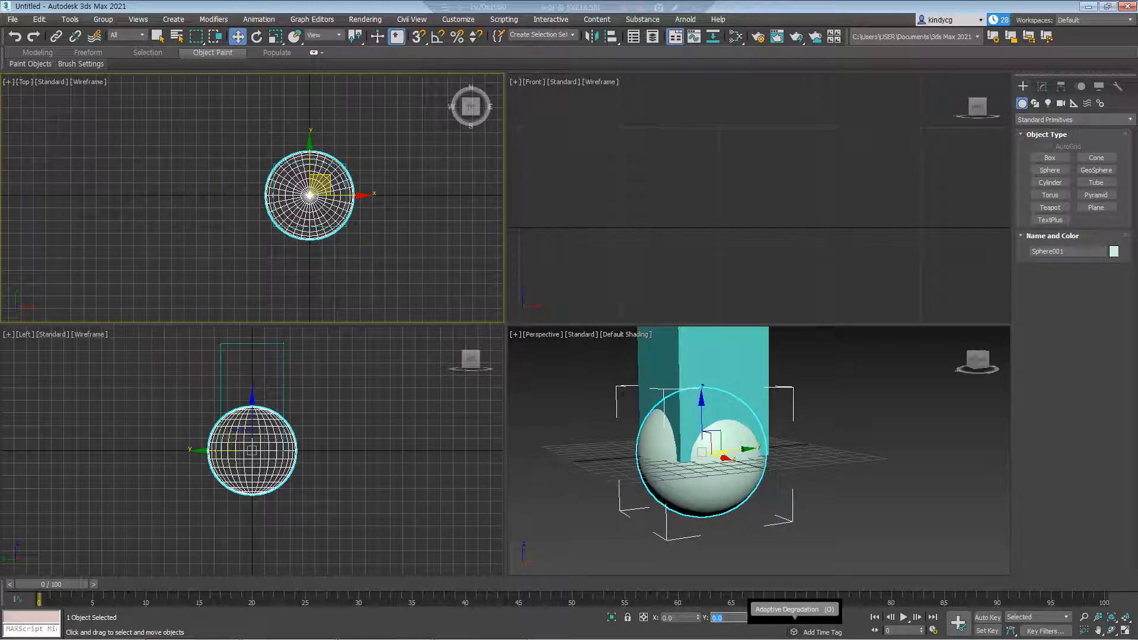
pyautogui.moveTo(371, 184); pyautogui.dragTo(290, 184)
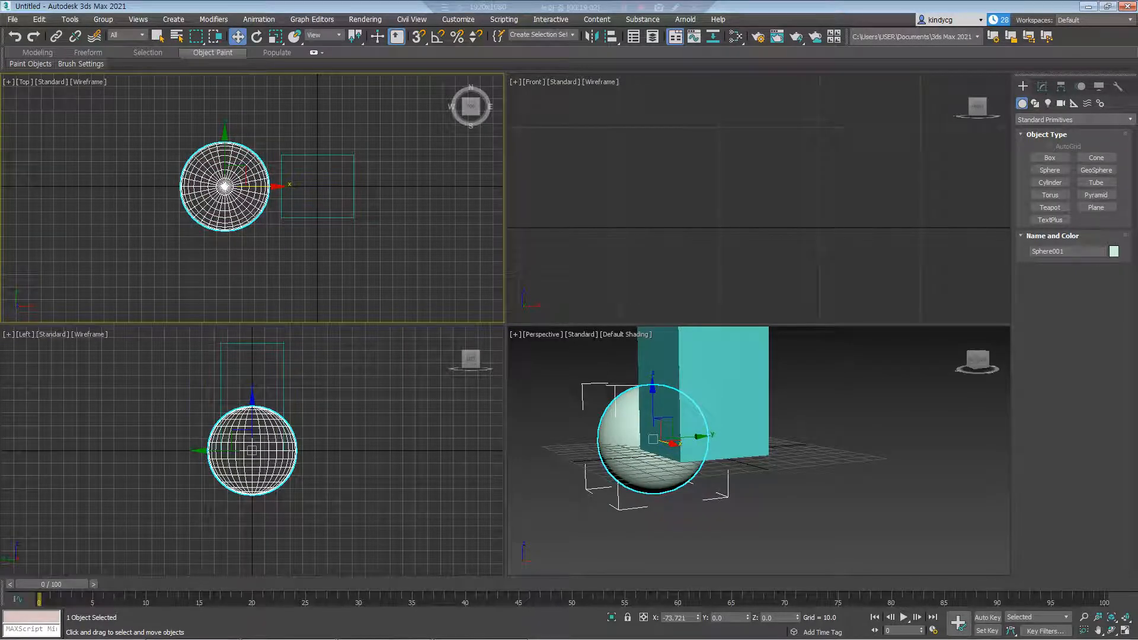
# Set the sphere's pivot point to X 0 using Affect Pivot Only, leaving the sphere itself in place
pyautogui.press('e')
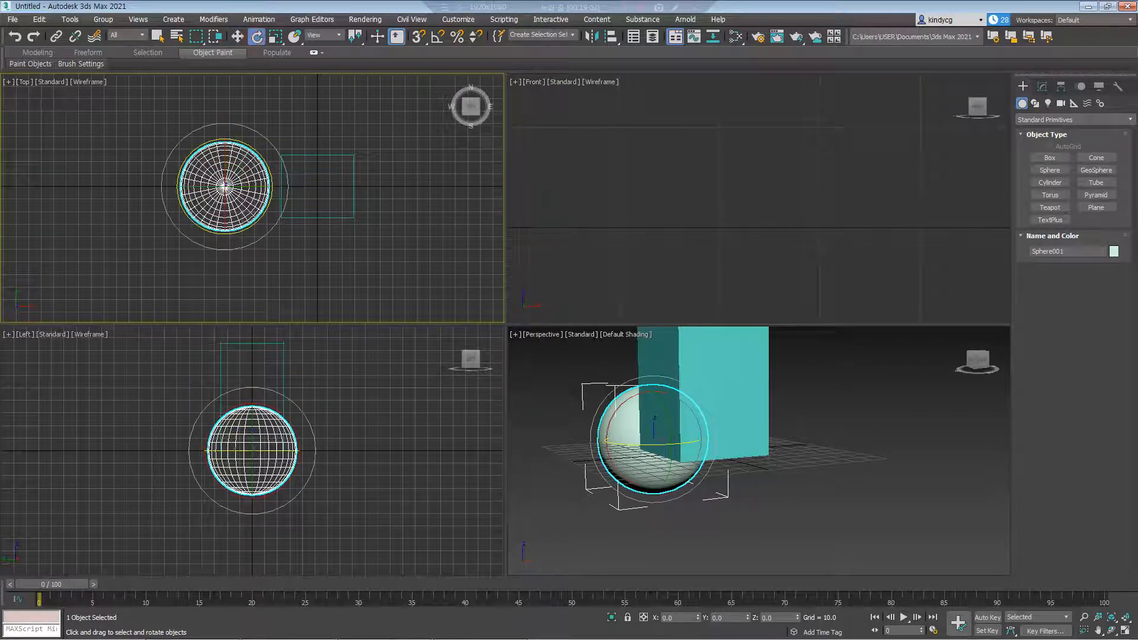
pyautogui.click(1061, 86)
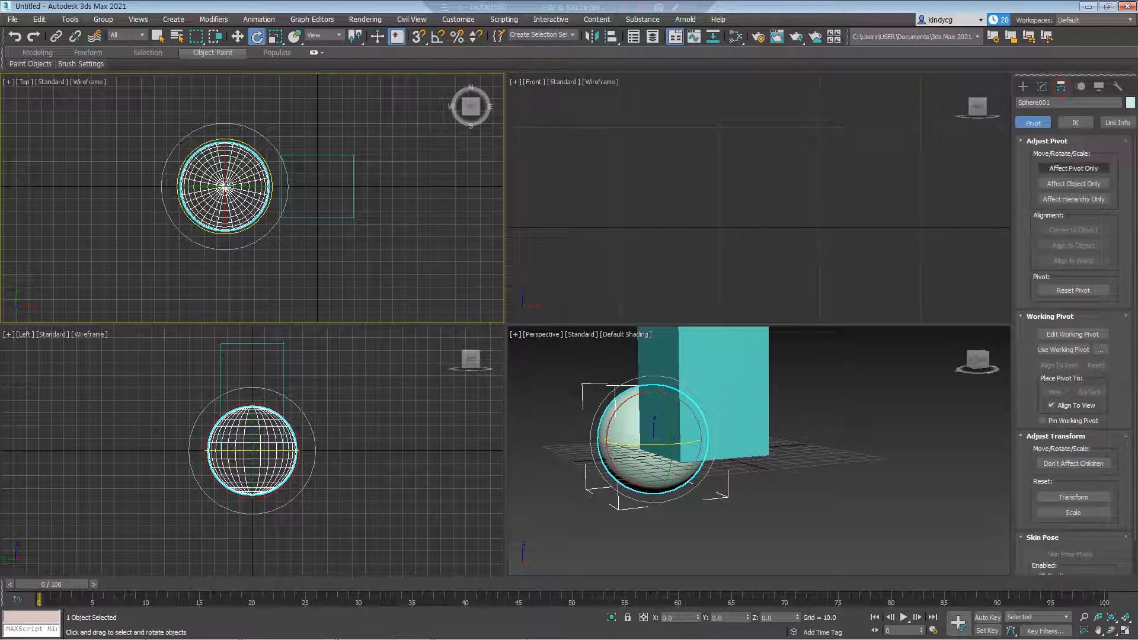
pyautogui.click(1074, 168)
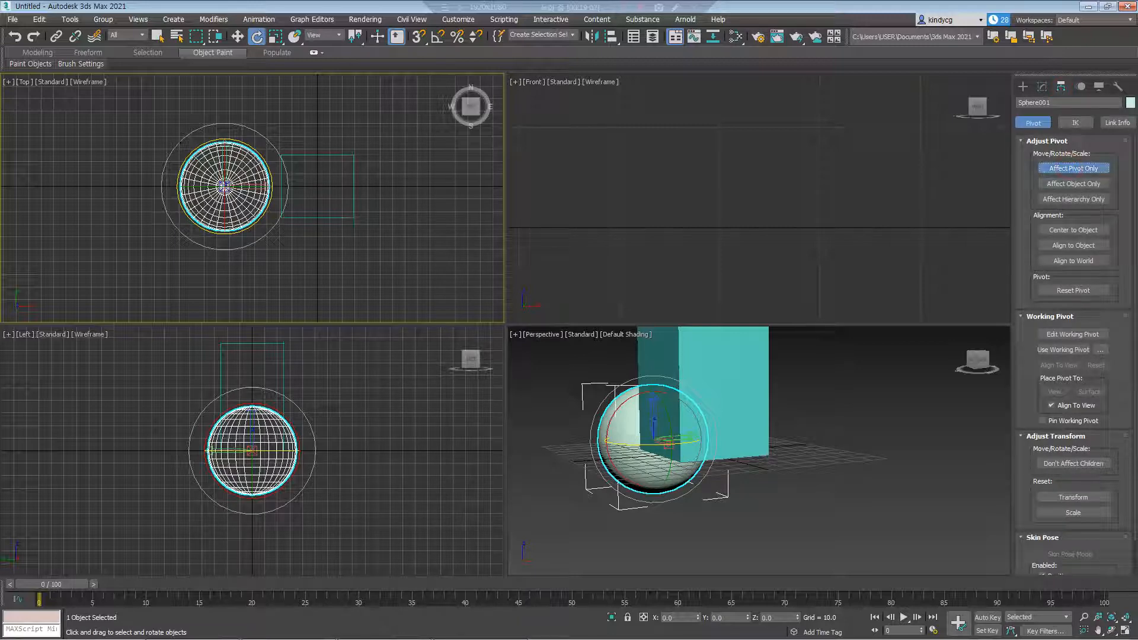
pyautogui.press('w')
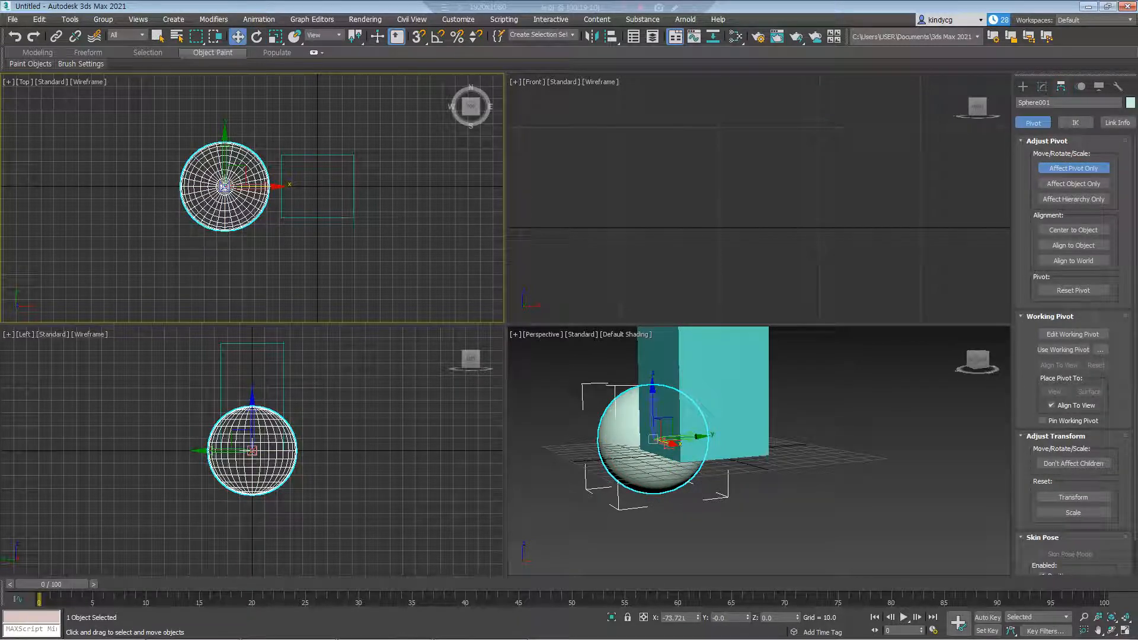
pyautogui.doubleClick(675, 619)
pyautogui.write('0')
pyautogui.press('Return')
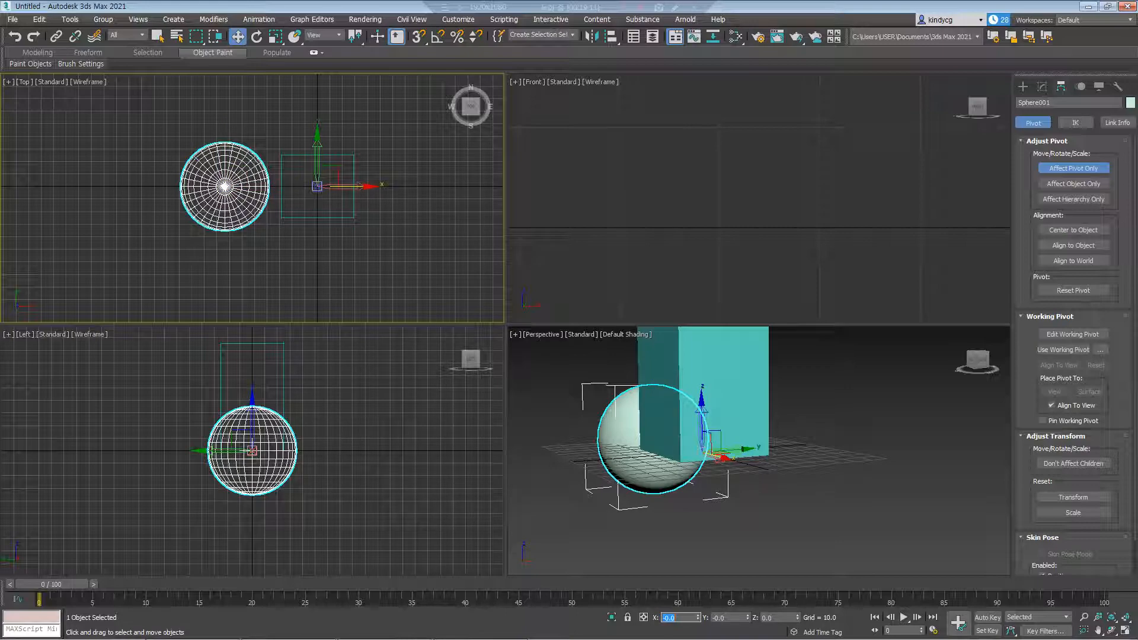
pyautogui.click(1073, 168)
# Rotate-copy the sphere about 90 degrees around the box in the Top view, making three copies, and deselect everything
pyautogui.moveTo(361, 231); pyautogui.dragTo(362, 241, button='middle')
pyautogui.press('e')
pyautogui.keyDown('shift'); pyautogui.moveTo(363, 190); pyautogui.dragTo(368, 204); pyautogui.keyUp('shift')
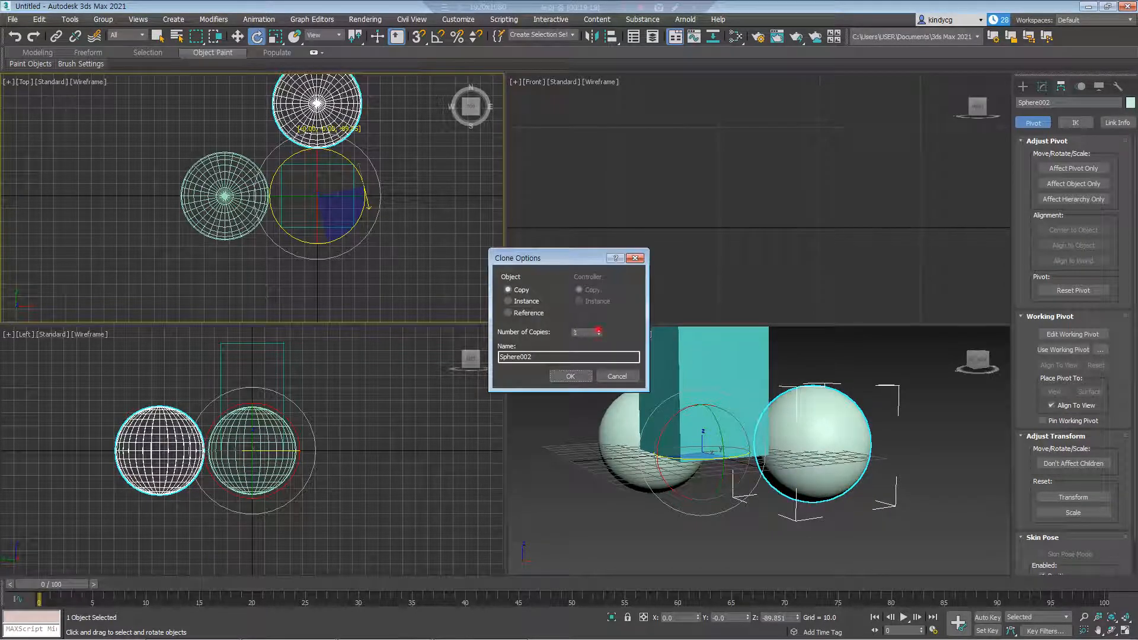
pyautogui.click(570, 376)
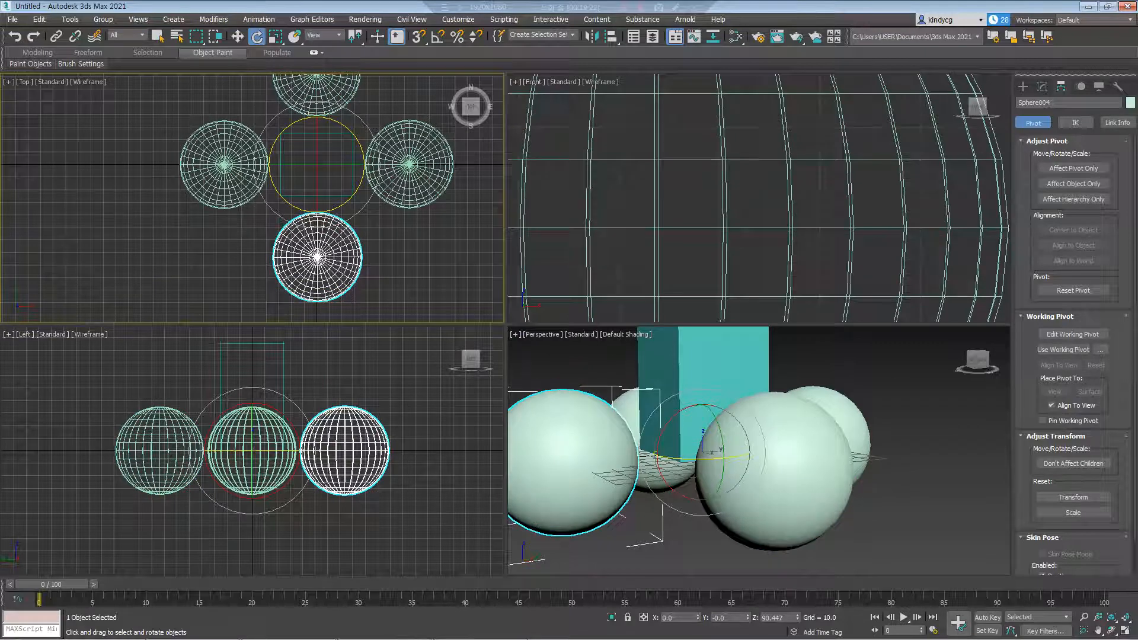
pyautogui.click(418, 255)
# Examine the arrangement of the four spheres around the box in the Top, Front, Left and Perspective views
pyautogui.moveTo(712, 409); pyautogui.dragTo(682, 440, button='middle')
pyautogui.moveTo(430, 228); pyautogui.dragTo(423, 262, button='middle')
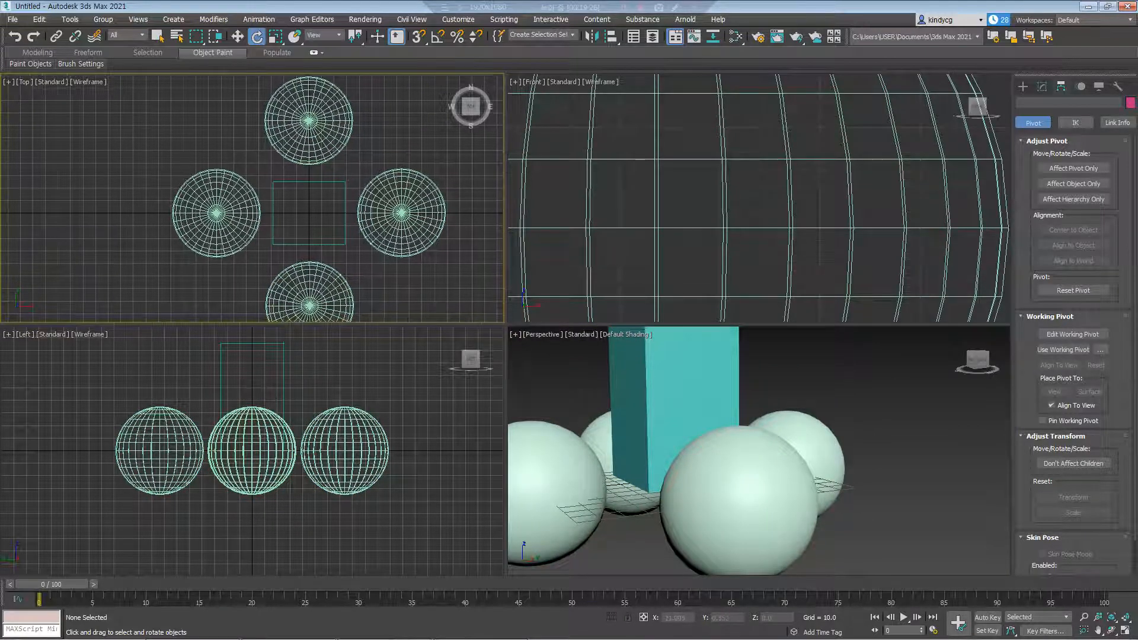
pyautogui.click(623, 6)
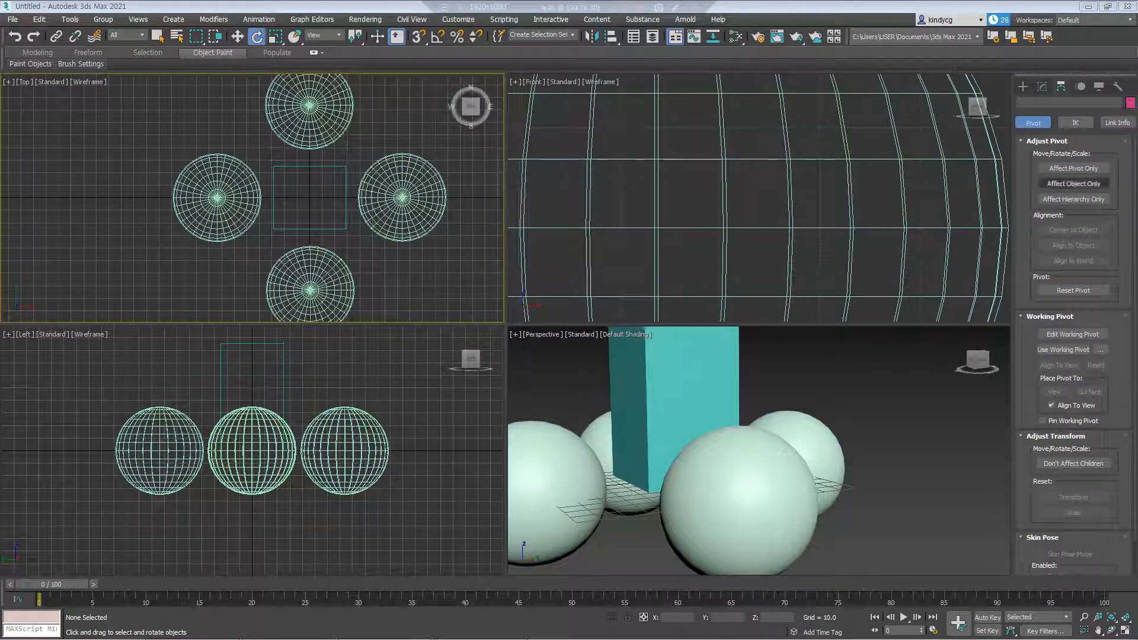
pyautogui.moveTo(352, 246); pyautogui.dragTo(319, 240, button='middle')
pyautogui.scroll(-3, 286, 272)
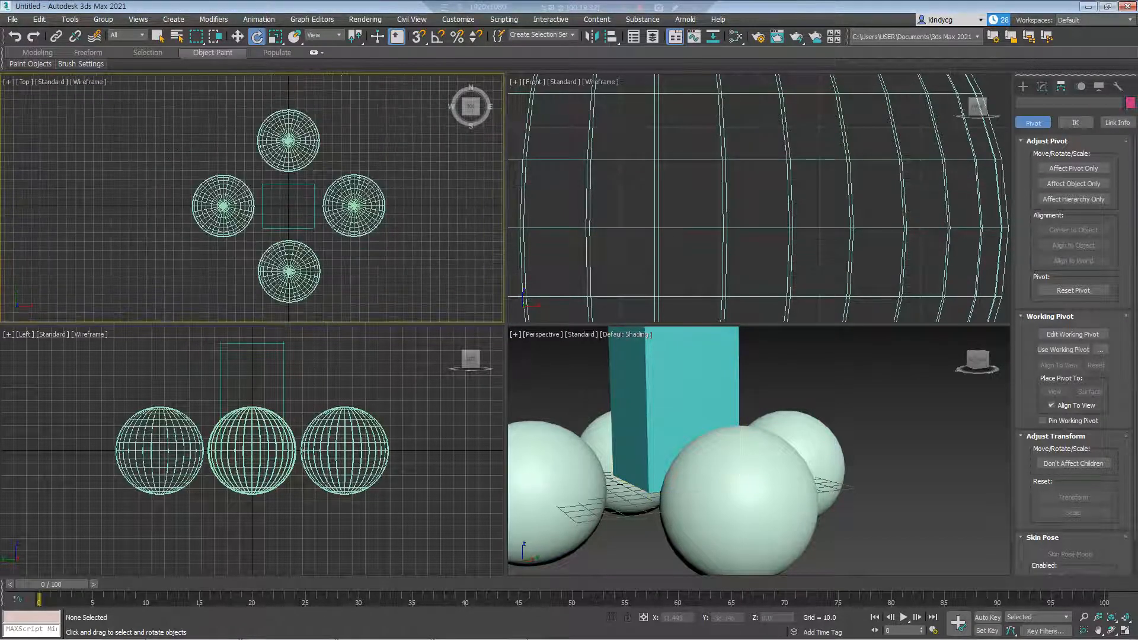
pyautogui.scroll(-6, 655, 220)
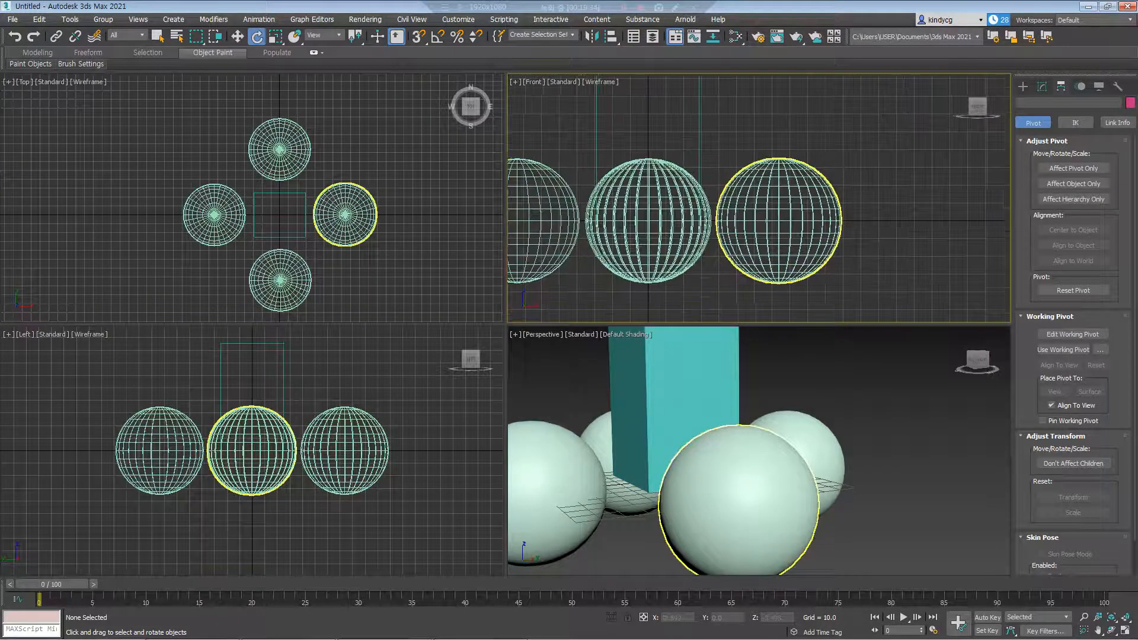
pyautogui.scroll(-3, 262, 442)
pyautogui.scroll(-6, 563, 487)
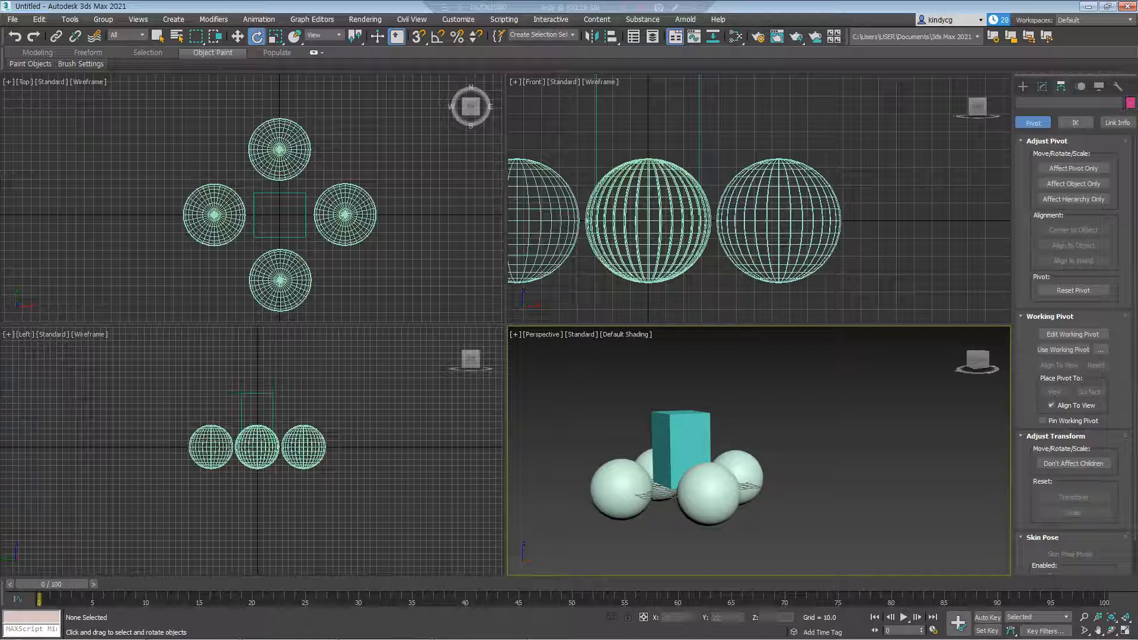
pyautogui.click(361, 272)
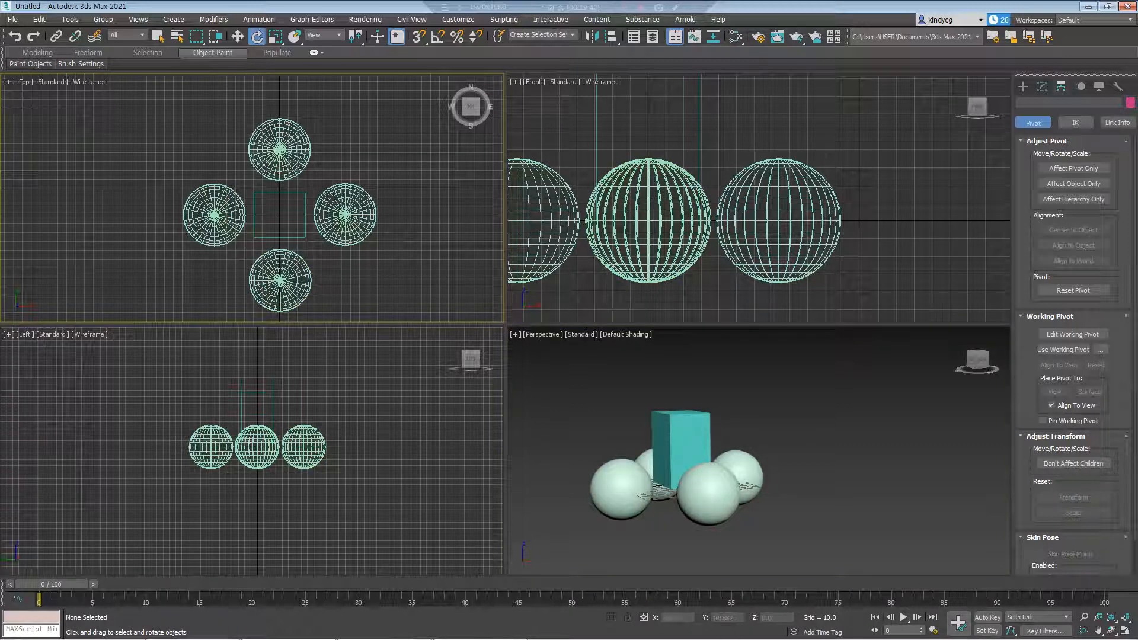
pyautogui.press('y')
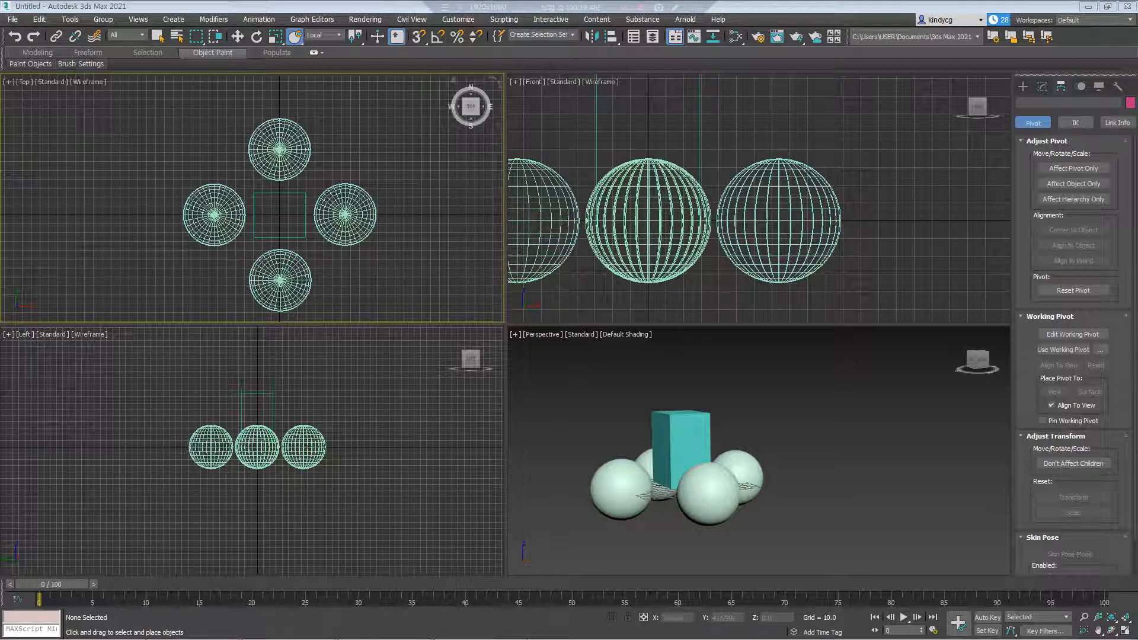
pyautogui.press('e')
pyautogui.press('w')
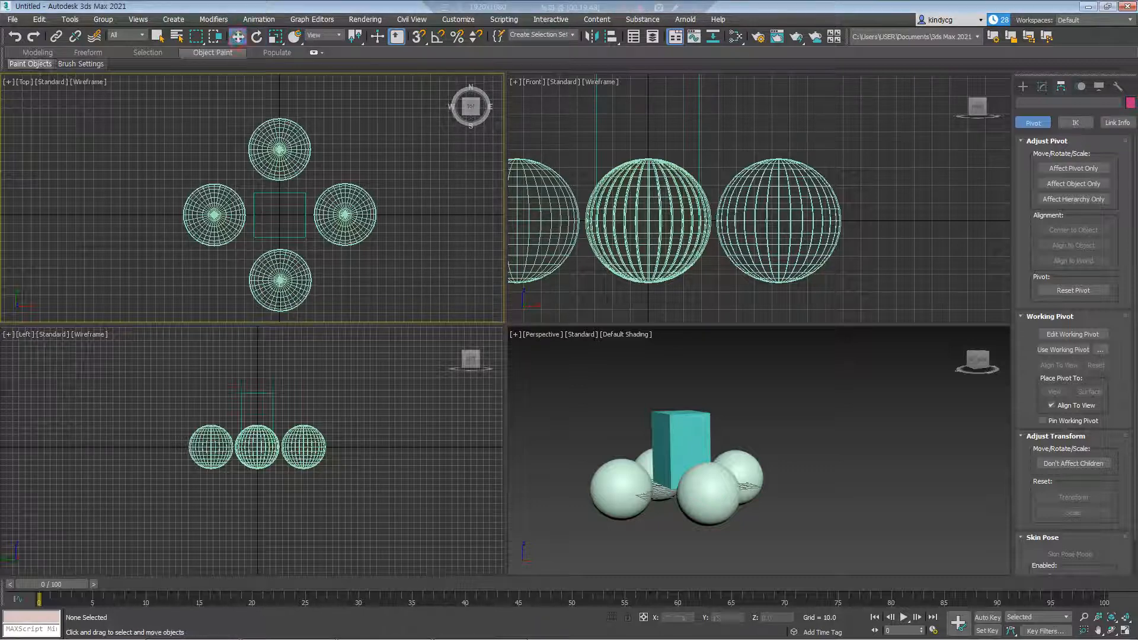
# Reset the scene to an empty one without saving the changes
pyautogui.click(12, 19)
pyautogui.click(24, 52)
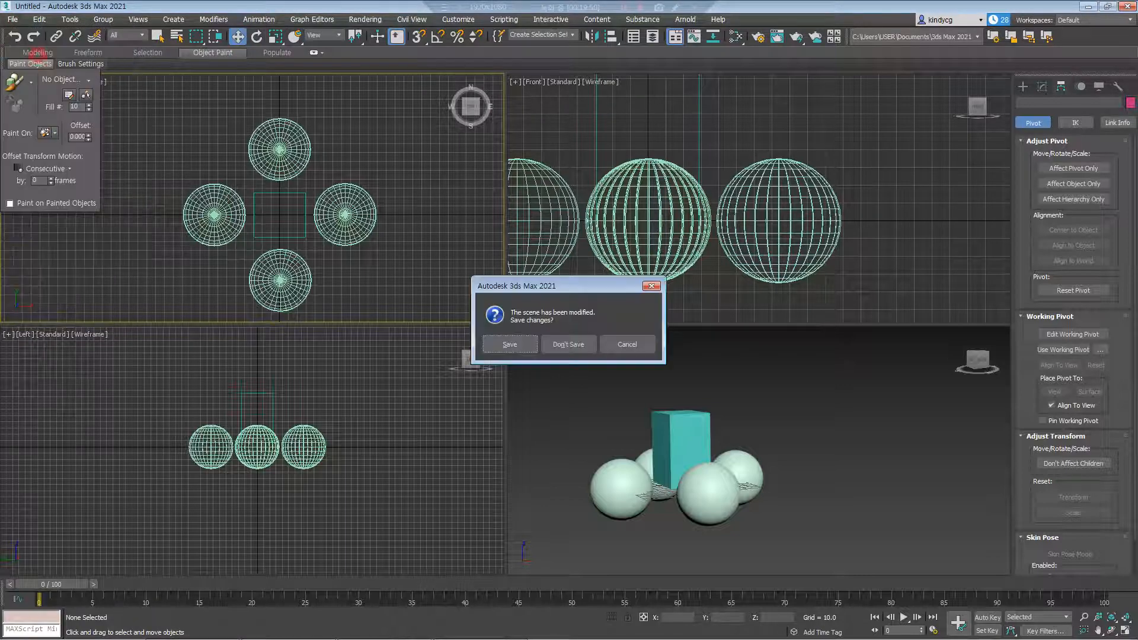
pyautogui.click(528, 345)
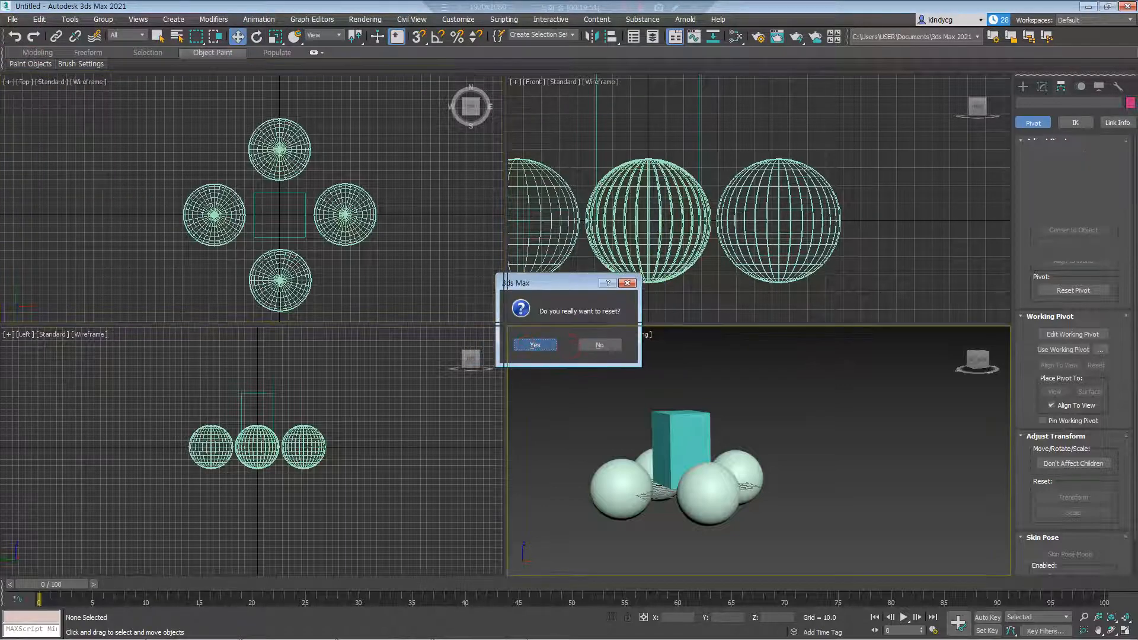
pyautogui.click(427, 232)
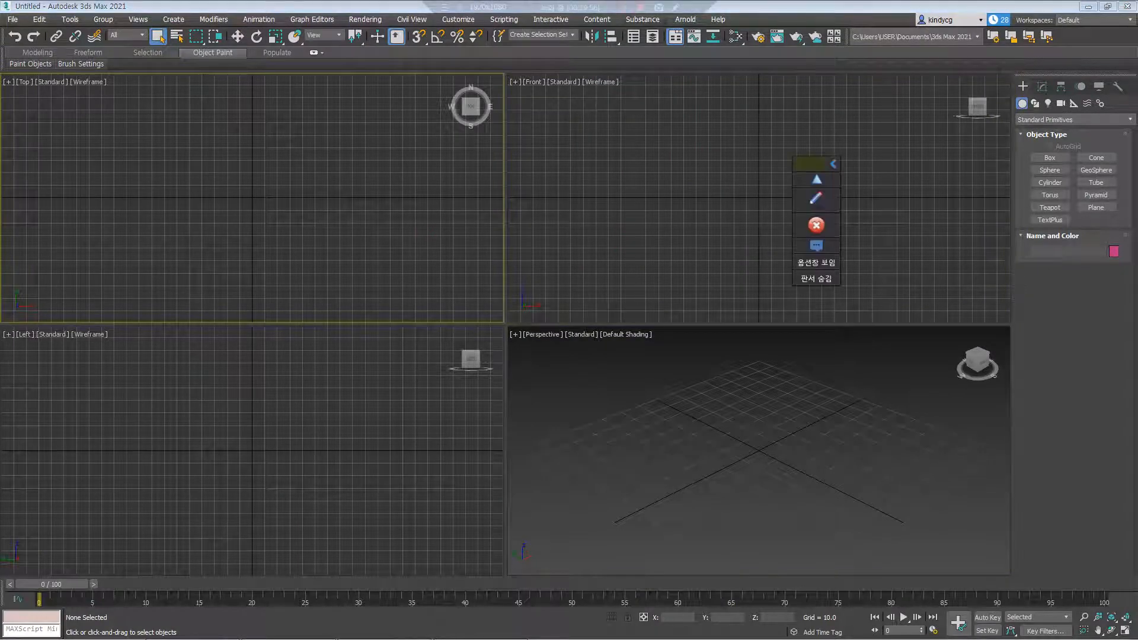
# Switch to the on-screen annotation tool and start an empty text note over the Top view
pyautogui.click(816, 200)
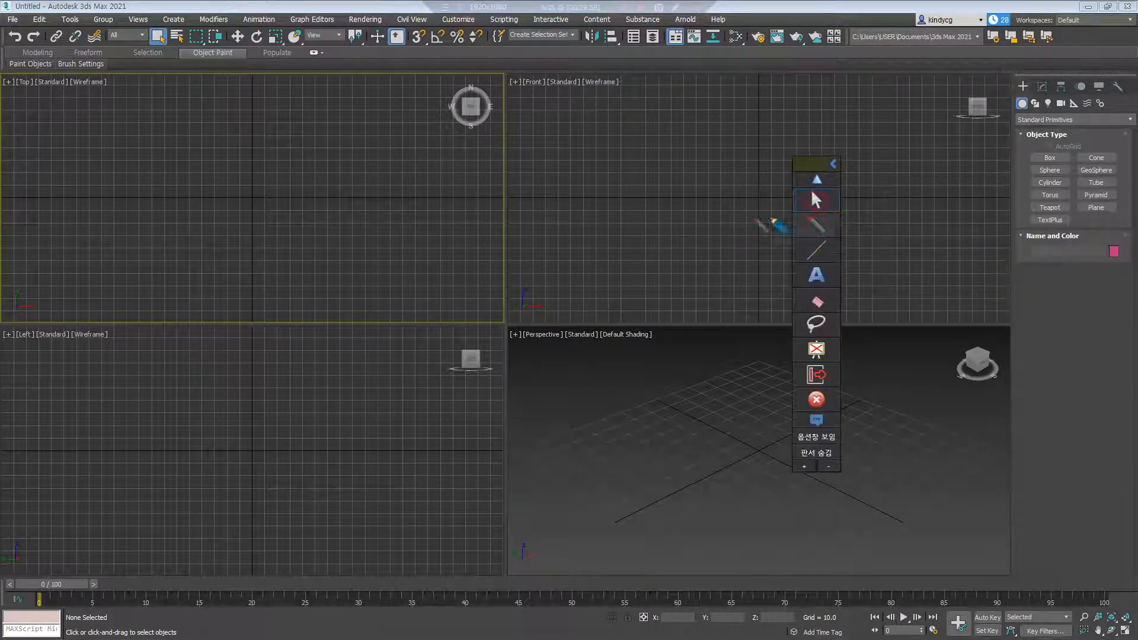
pyautogui.click(817, 275)
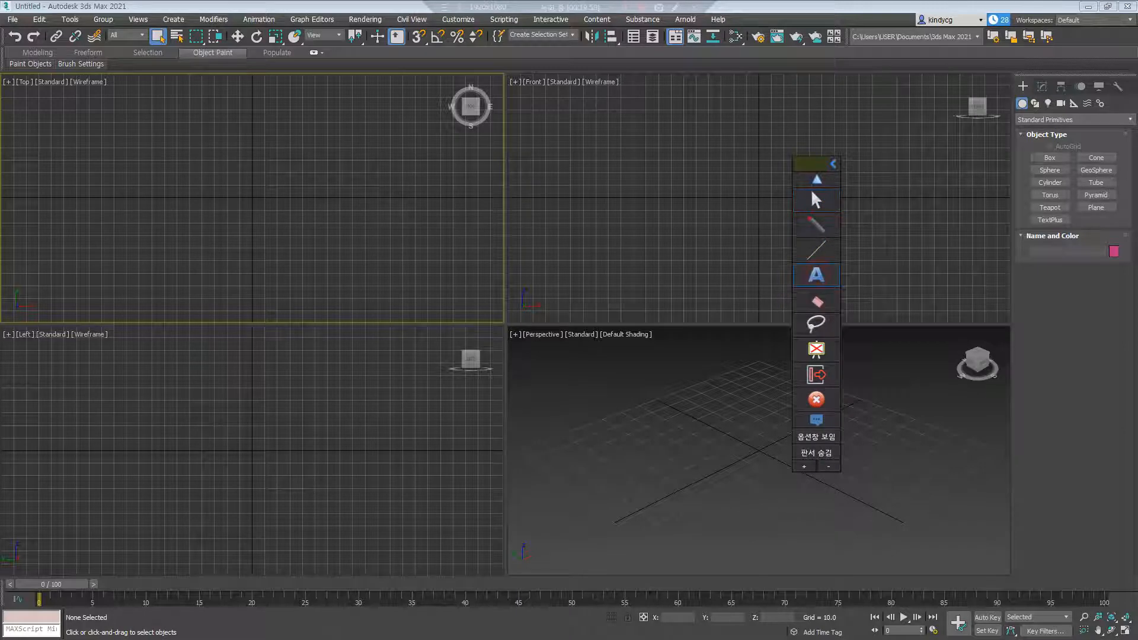
pyautogui.click(157, 178)
pyautogui.write('ㅊ')
pyautogui.press('BackSpace')
pyautogui.write('ㅊㅆ')
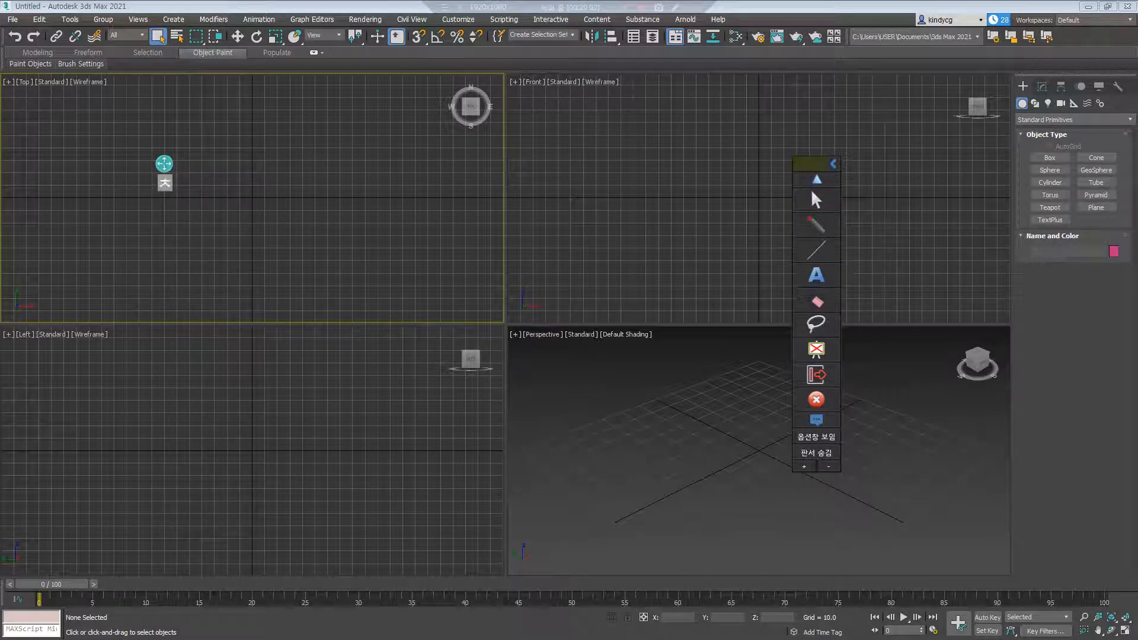
pyautogui.press('BackSpace')
pyautogui.press('BackSpace')
# List Ctrl + z, Ctrl + y, Q, W, E and R on separate lines of the text note
pyautogui.write('Ctrl + z')
pyautogui.press('Return')
pyautogui.write('C')
pyautogui.write('trl + y ')
pyautogui.write('Q ')
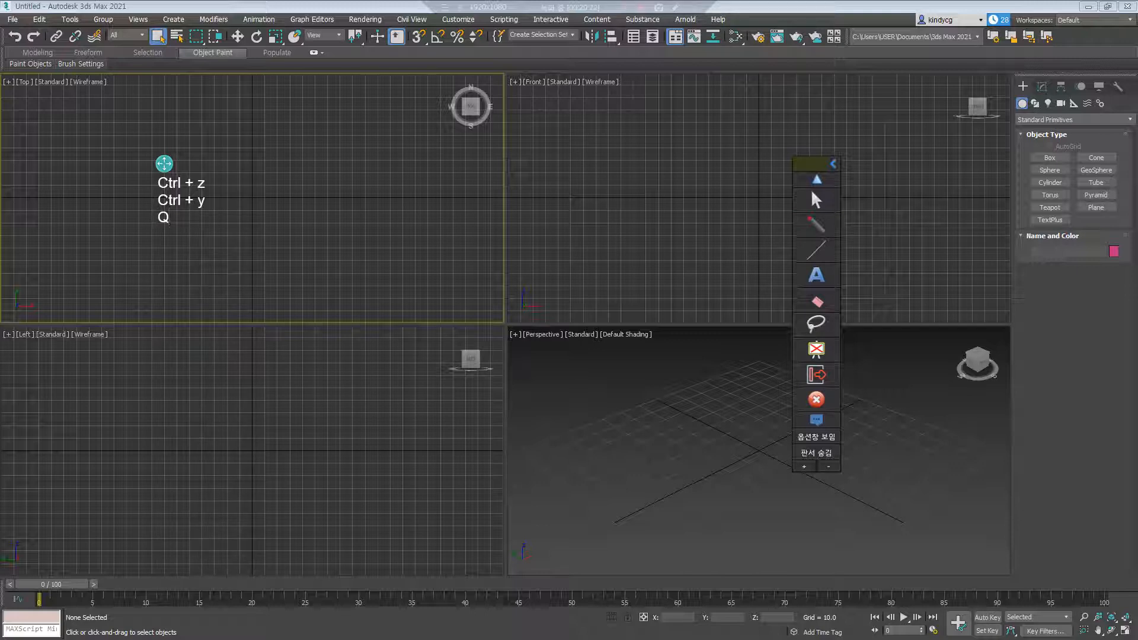
pyautogui.write('W')
pyautogui.press('Return')
pyautogui.write('ERdj')
# Describe Ctrl + z as "되돌리기" and Ctrl + y as "다시 되돌리기" in the note
pyautogui.press('BackSpace')
pyautogui.press('BackSpace')
pyautogui.write('되돌리기 Ctrl + y ')
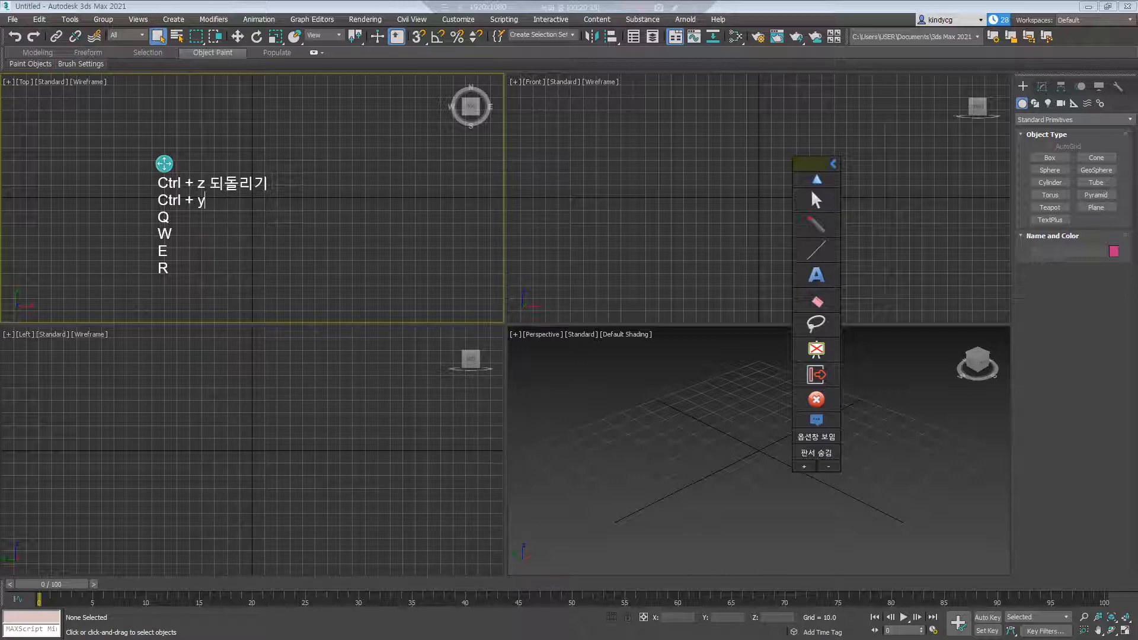
pyautogui.write('다시 되돌리기')
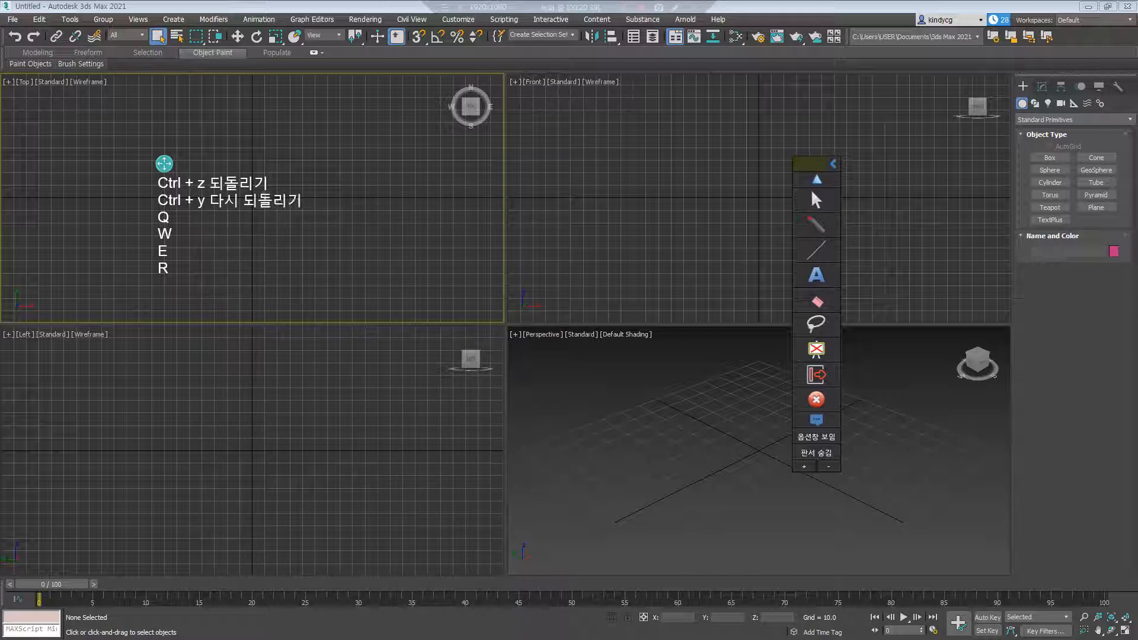
# Describe Q as "선택툴 qqqq 선택툴이 변한다는거" in the note
pyautogui.write('선택툴 ')
pyautogui.write('ㅂㅂㅂ')
pyautogui.press('BackSpace')
pyautogui.press('BackSpace')
pyautogui.press('BackSpace')
pyautogui.write('qqq')
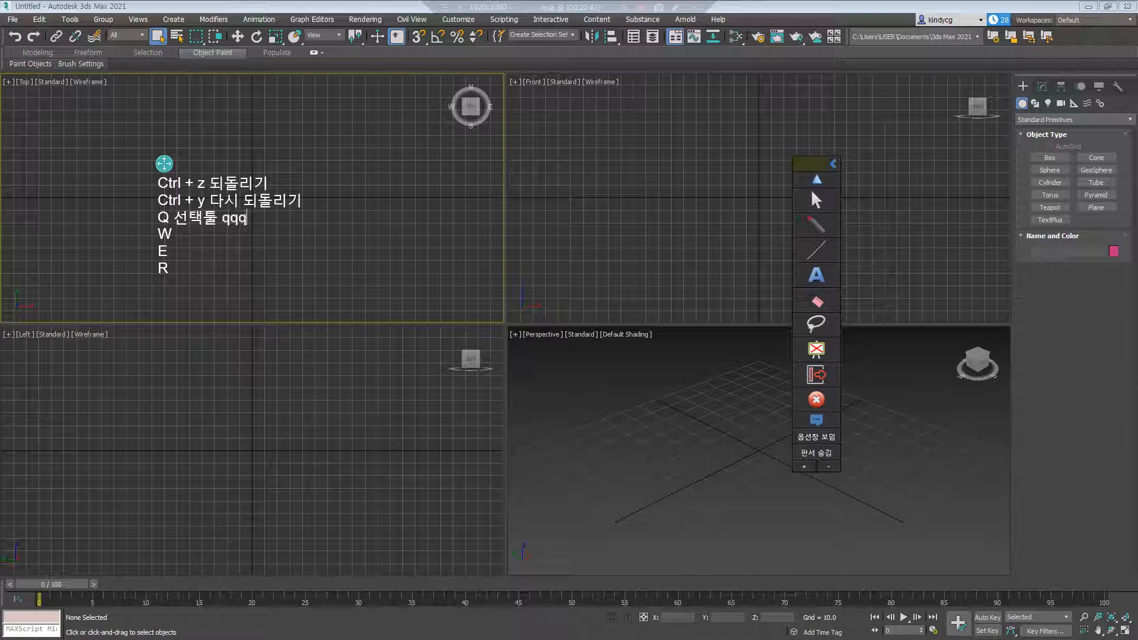
pyautogui.write('q 선택툴이 ')
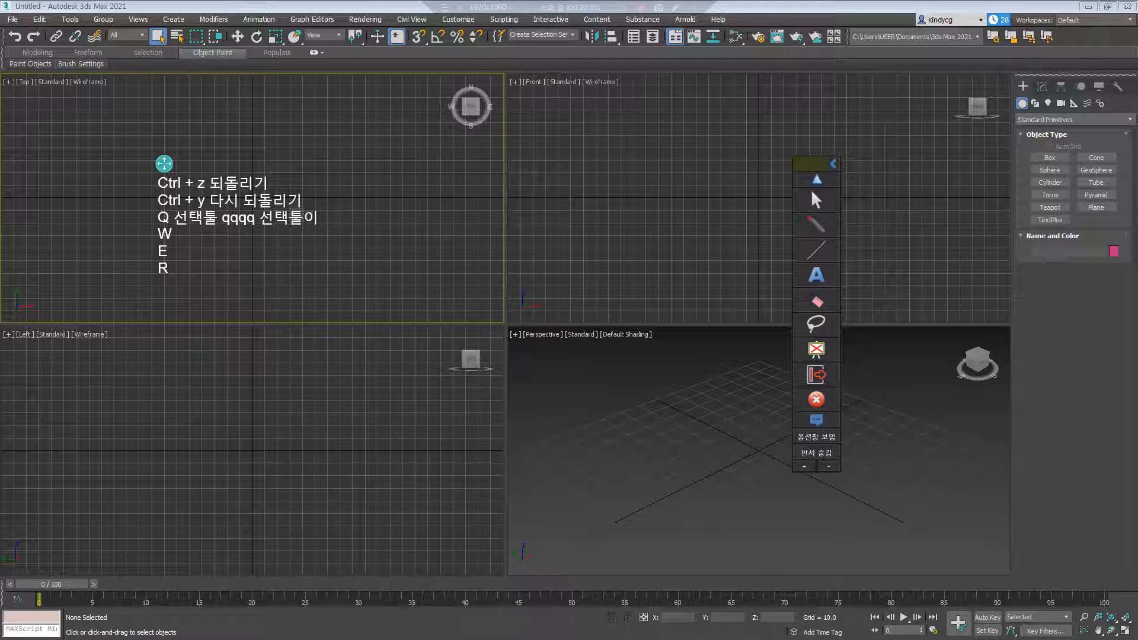
pyautogui.write('변한다는거')
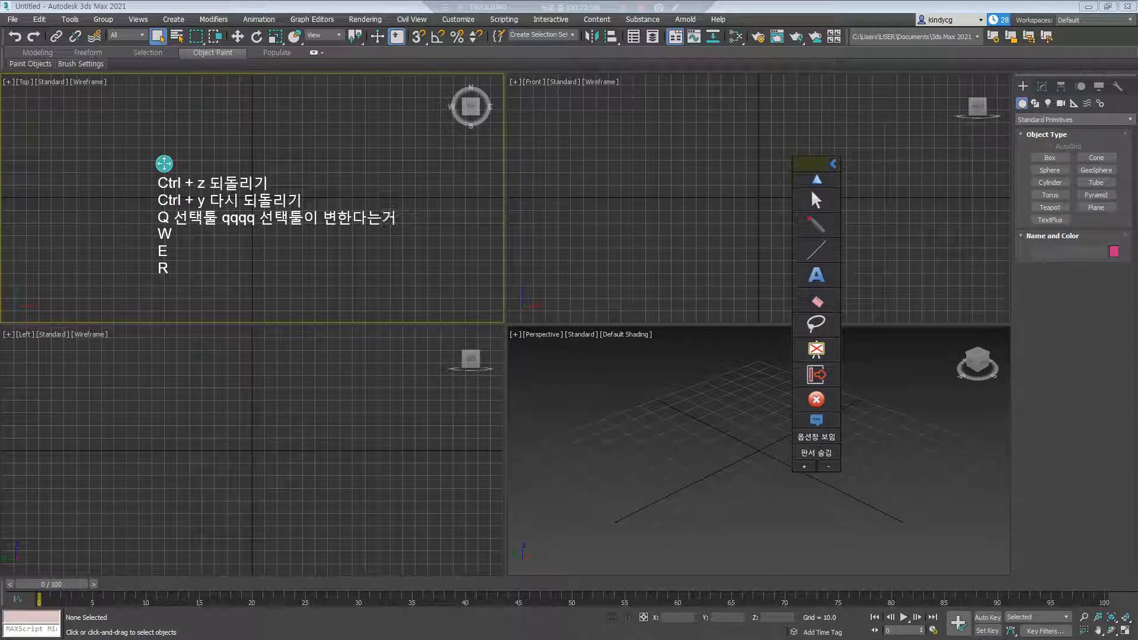
# Describe W as "이동", E as "회전" and R as "크기조절" in the note
pyautogui.click(180, 234)
pyautogui.write('asd')
pyautogui.press('BackSpace')
pyautogui.press('BackSpace')
pyautogui.press('BackSpace')
pyautogui.write('이동 E ')
pyautogui.write('회전')
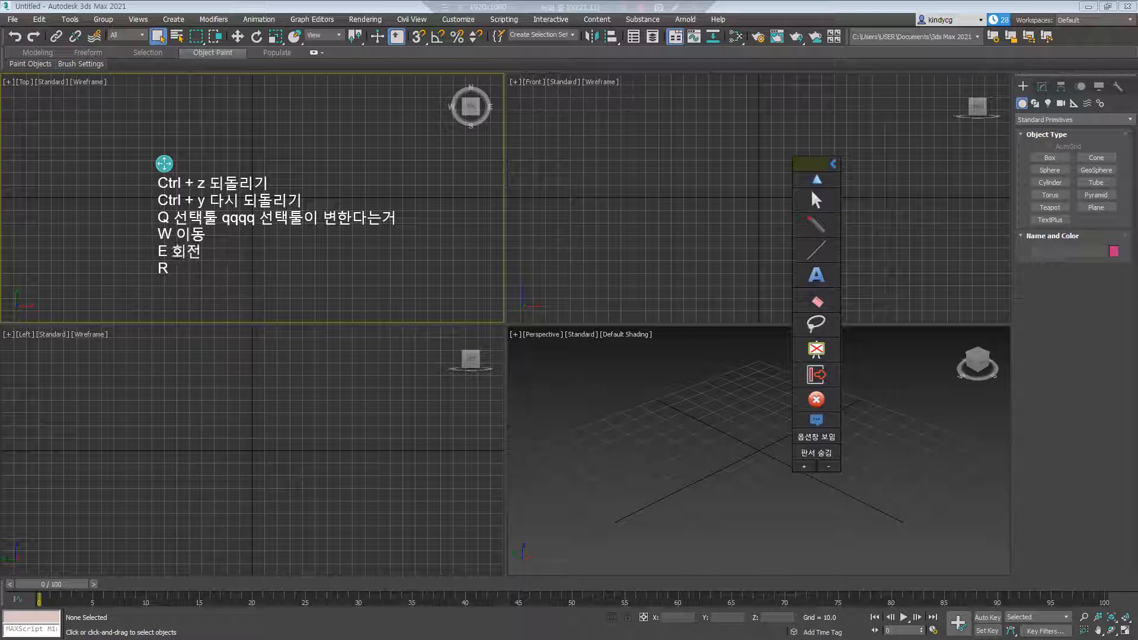
pyautogui.press('Down')
pyautogui.write('크기조절')
# Circle the undo, redo, select and selection-region tools with the pen, and draw arrows to their Ctrl + z, Ctrl + y and Q lines
pyautogui.click(817, 224)
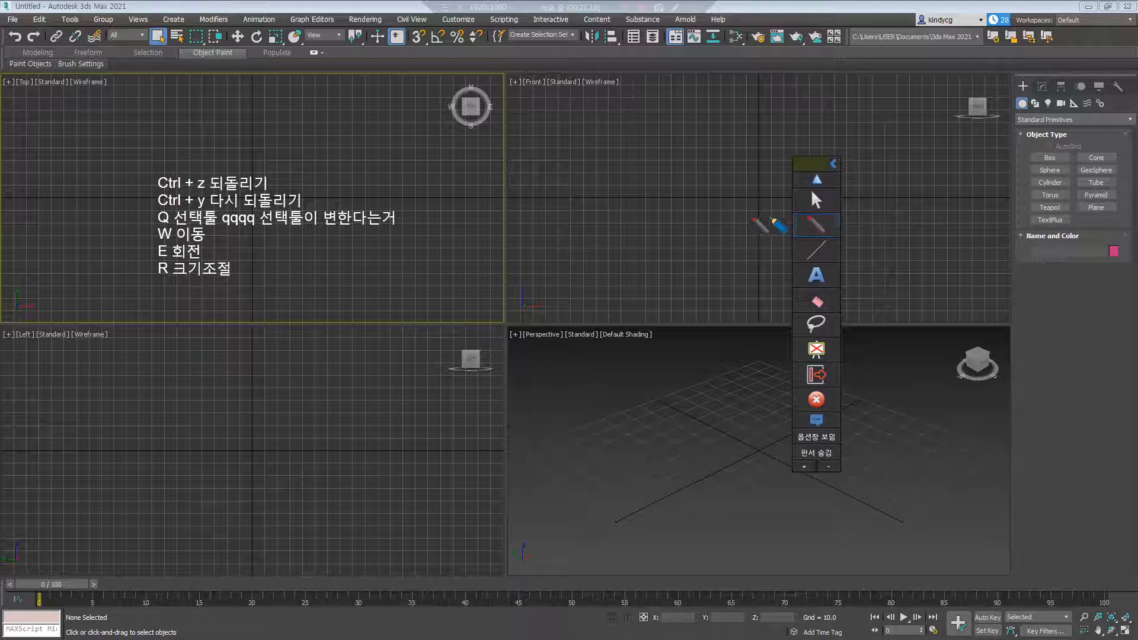
pyautogui.moveTo(7, 47)
pyautogui.mouseDown()
pyautogui.moveTo(3, 35)
pyautogui.moveTo(18, 26)
pyautogui.moveTo(27, 39)
pyautogui.moveTo(8, 47)
pyautogui.moveTo(86, 160)
pyautogui.moveTo(155, 185)
pyautogui.mouseUp()
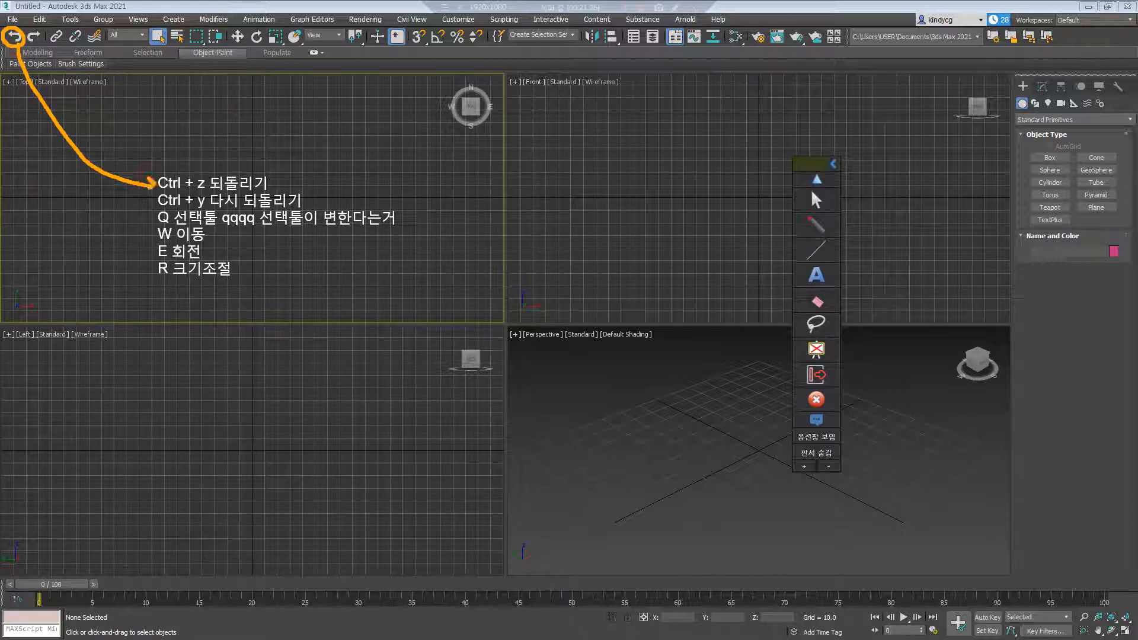
pyautogui.moveTo(32, 46)
pyautogui.mouseDown()
pyautogui.moveTo(26, 23)
pyautogui.moveTo(89, 175)
pyautogui.moveTo(155, 203)
pyautogui.mouseUp()
pyautogui.moveTo(152, 53)
pyautogui.mouseDown()
pyautogui.moveTo(139, 33)
pyautogui.moveTo(171, 25)
pyautogui.moveTo(132, 139)
pyautogui.moveTo(127, 210)
pyautogui.moveTo(153, 218)
pyautogui.mouseUp()
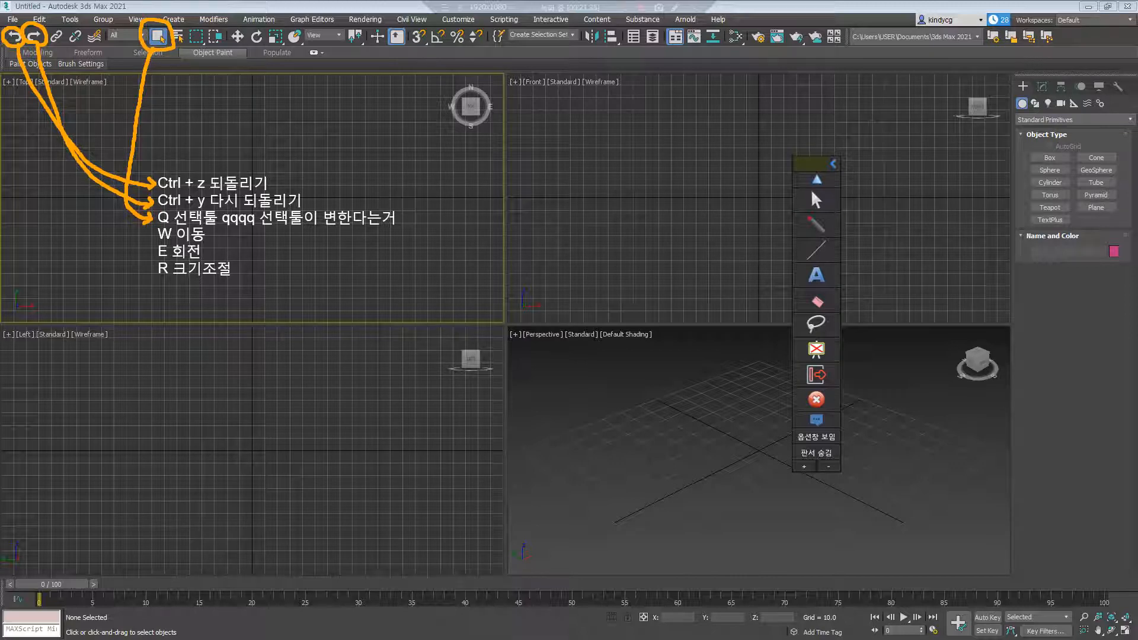
pyautogui.moveTo(191, 52)
pyautogui.mouseDown()
pyautogui.moveTo(182, 27)
pyautogui.moveTo(207, 33)
pyautogui.moveTo(206, 63)
pyautogui.moveTo(292, 148)
pyautogui.moveTo(310, 217)
pyautogui.moveTo(321, 203)
pyautogui.mouseUp()
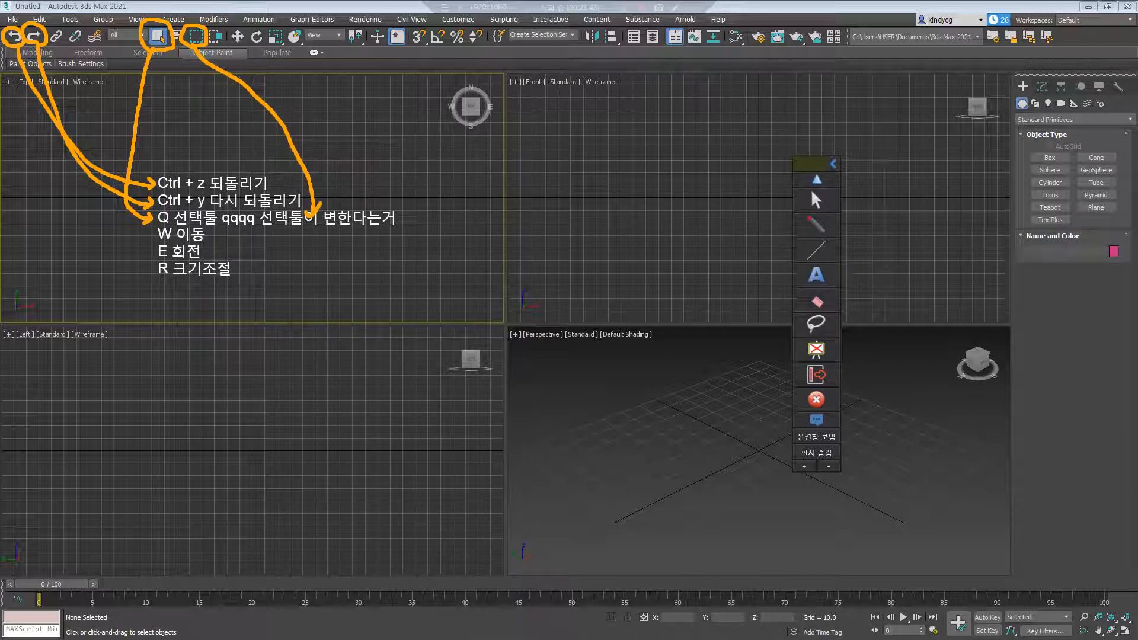
# Circle the move, rotate and scale tools with arrows to the W, E and R lines, and clear all annotations
pyautogui.moveTo(236, 44)
pyautogui.mouseDown()
pyautogui.moveTo(240, 26)
pyautogui.moveTo(148, 148)
pyautogui.moveTo(132, 207)
pyautogui.moveTo(153, 233)
pyautogui.mouseUp()
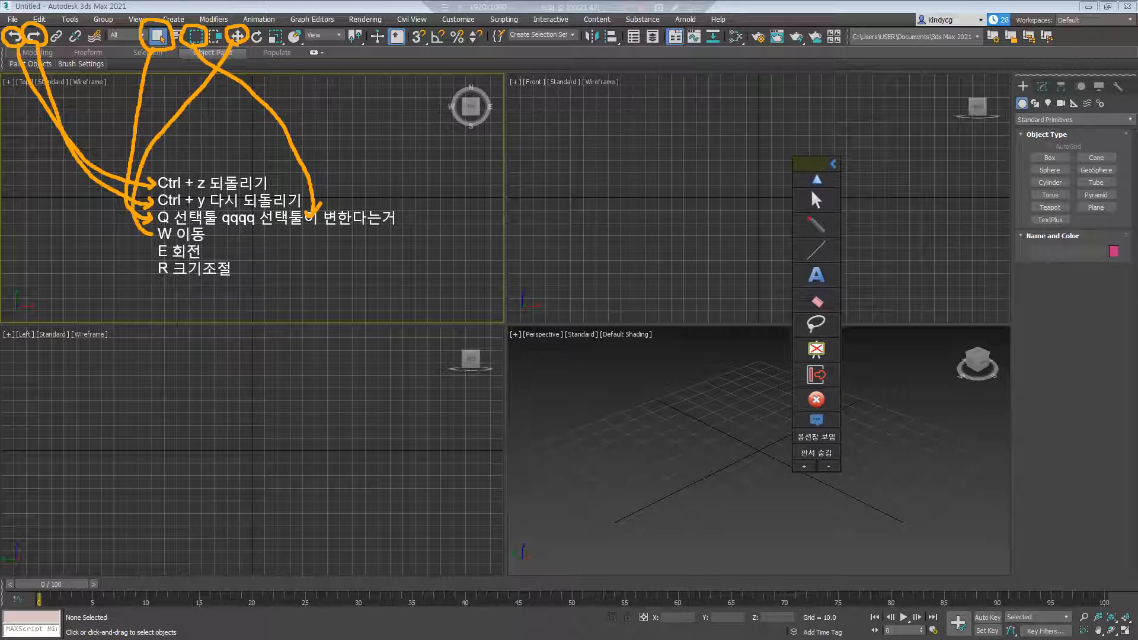
pyautogui.moveTo(259, 48)
pyautogui.mouseDown()
pyautogui.moveTo(247, 39)
pyautogui.moveTo(255, 24)
pyautogui.moveTo(268, 40)
pyautogui.moveTo(140, 178)
pyautogui.moveTo(119, 243)
pyautogui.moveTo(147, 250)
pyautogui.moveTo(153, 234)
pyautogui.moveTo(146, 260)
pyautogui.mouseUp()
pyautogui.moveTo(274, 47)
pyautogui.mouseDown()
pyautogui.moveTo(265, 27)
pyautogui.moveTo(285, 39)
pyautogui.moveTo(178, 118)
pyautogui.moveTo(95, 232)
pyautogui.moveTo(149, 273)
pyautogui.moveTo(138, 282)
pyautogui.mouseUp()
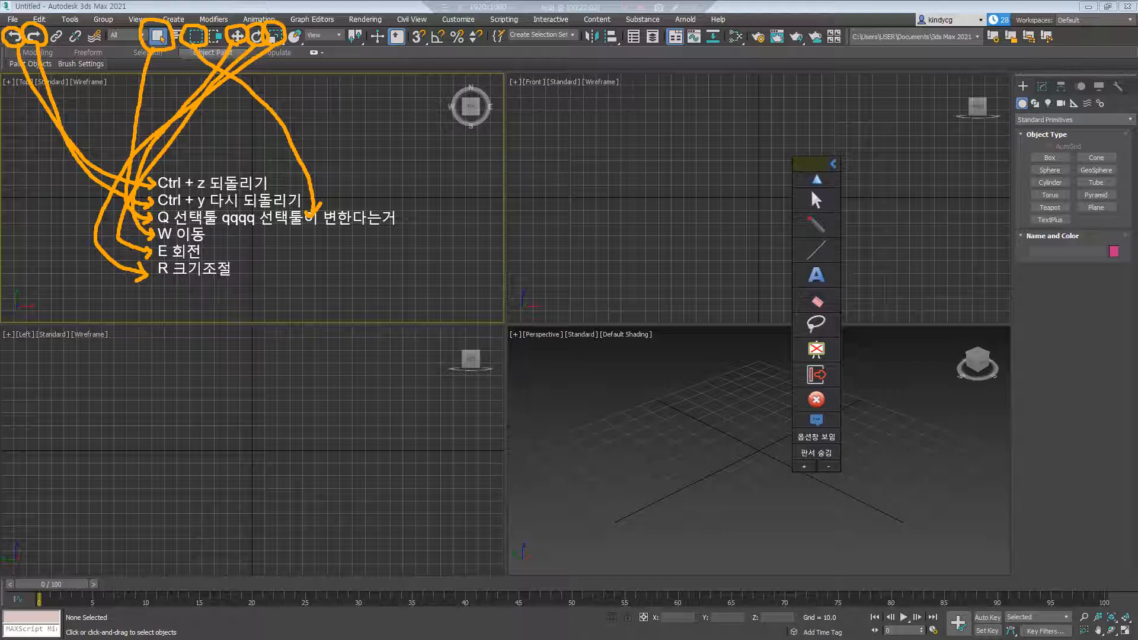
pyautogui.press('Escape')
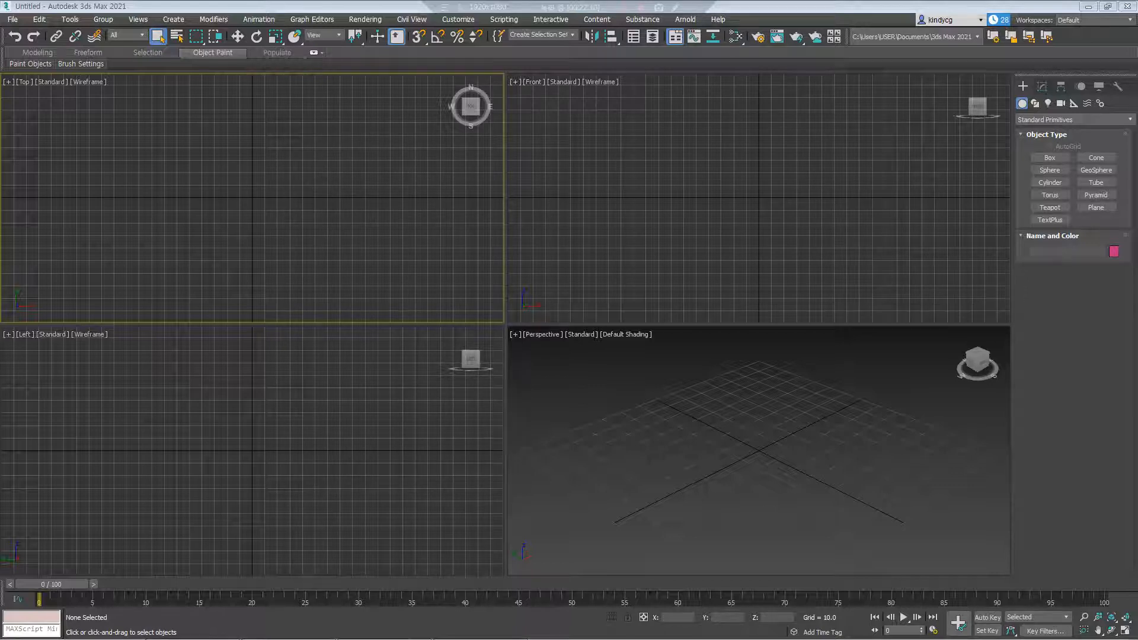
# Create a box in the Top view and a separate sphere of similar width beside it
pyautogui.click(1050, 157)
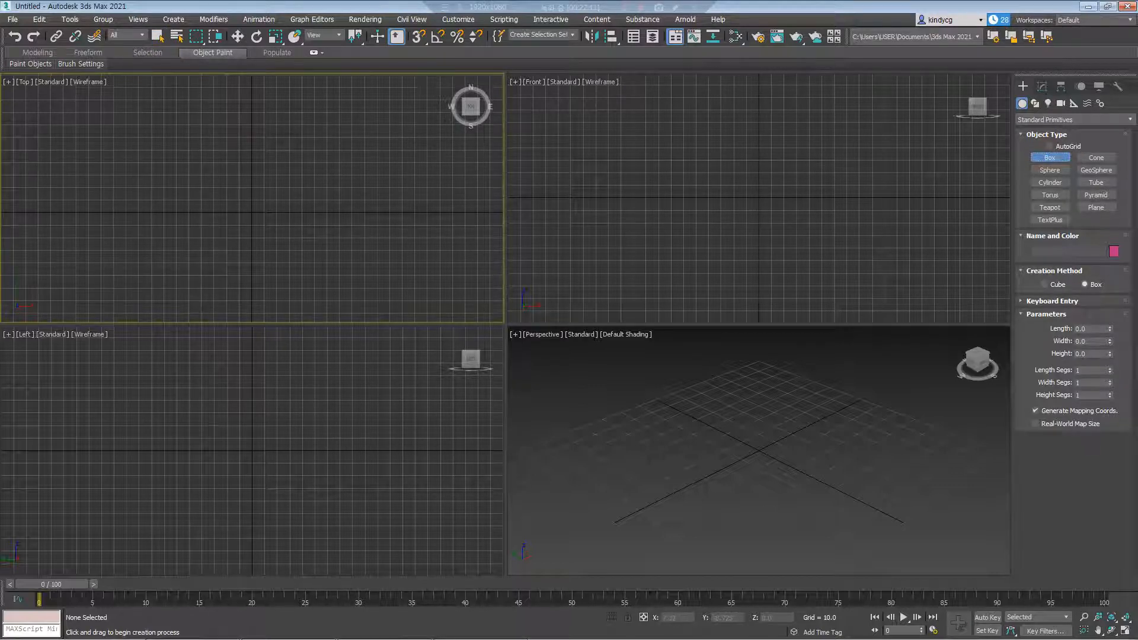
pyautogui.moveTo(215, 89); pyautogui.dragTo(253, 90, button='middle')
pyautogui.moveTo(238, 135); pyautogui.dragTo(337, 227)
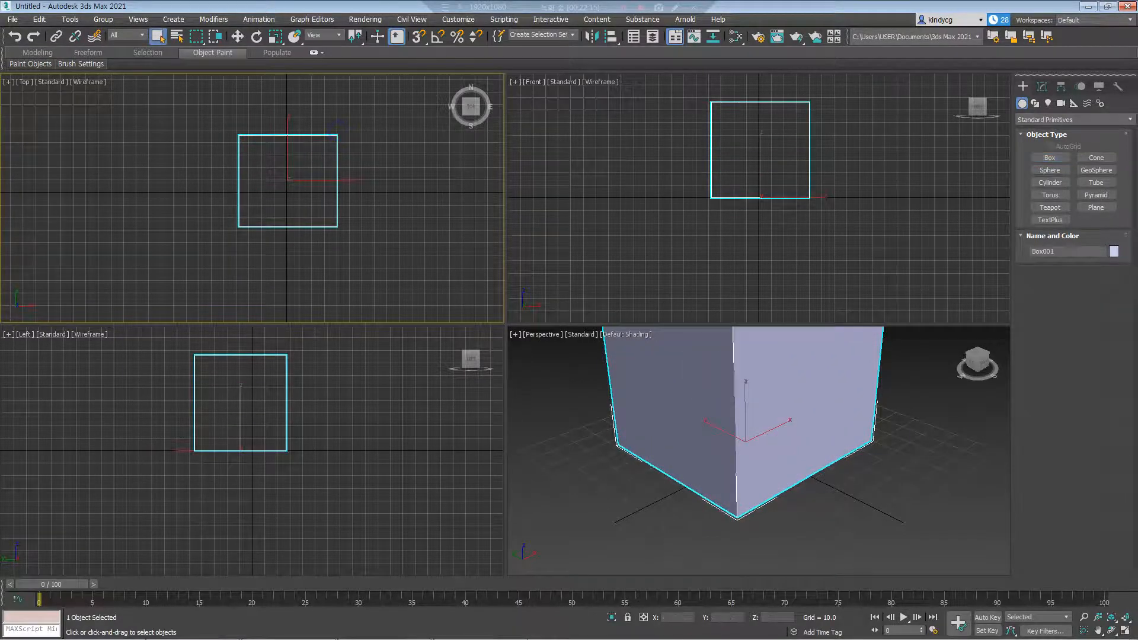
pyautogui.click(1050, 170)
pyautogui.moveTo(134, 176); pyautogui.dragTo(177, 176)
pyautogui.click(158, 36)
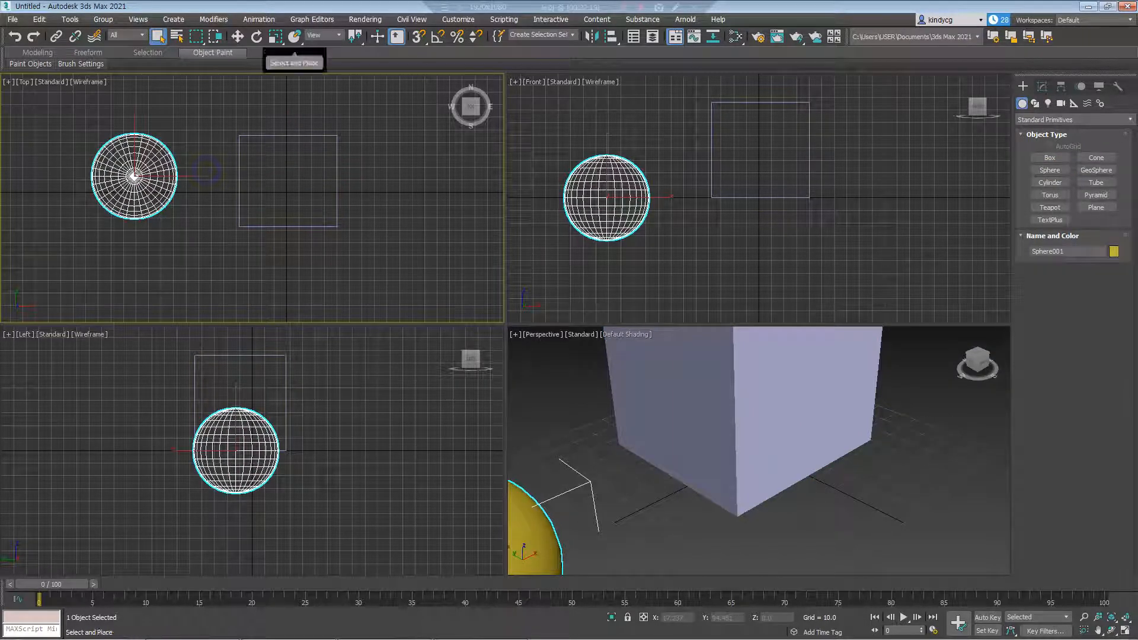
# Attach the sphere to the box's side face with Select and Place, and slide it across that face
pyautogui.click(295, 36)
pyautogui.scroll(-5, 753, 362)
pyautogui.moveTo(753, 362); pyautogui.dragTo(753, 406, button='middle')
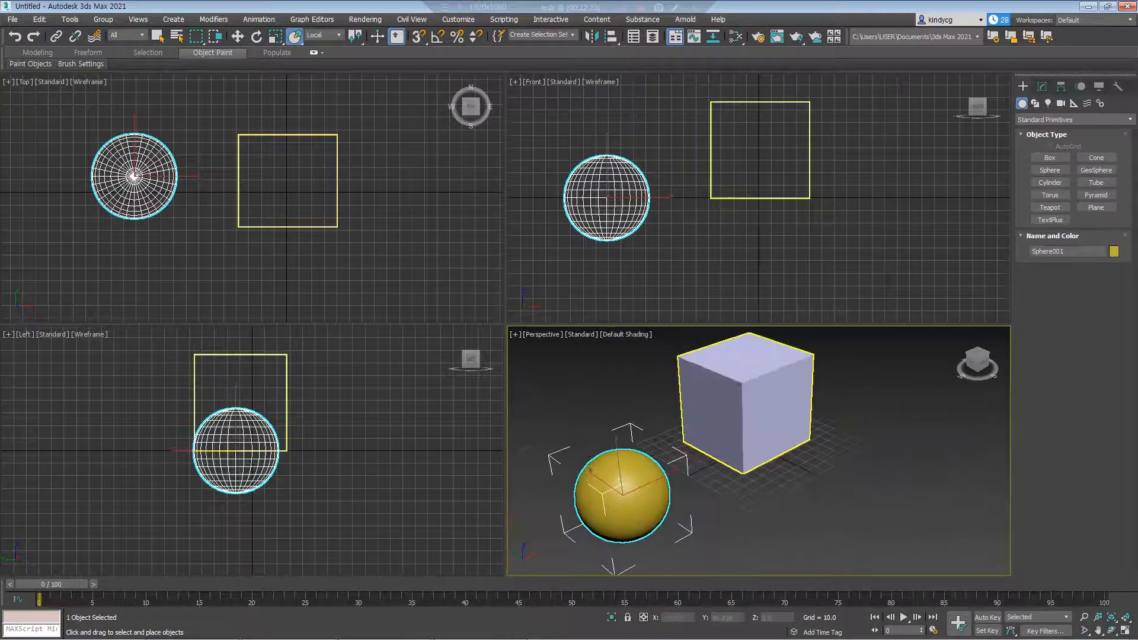
pyautogui.moveTo(622, 477); pyautogui.dragTo(703, 417)
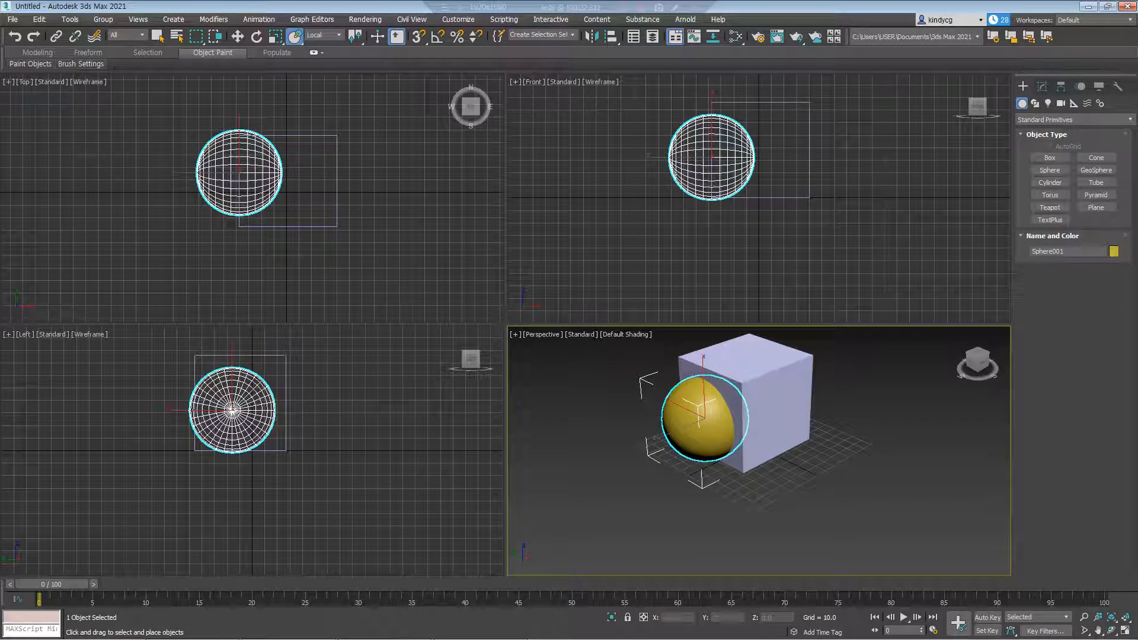
pyautogui.scroll(5, 240, 158)
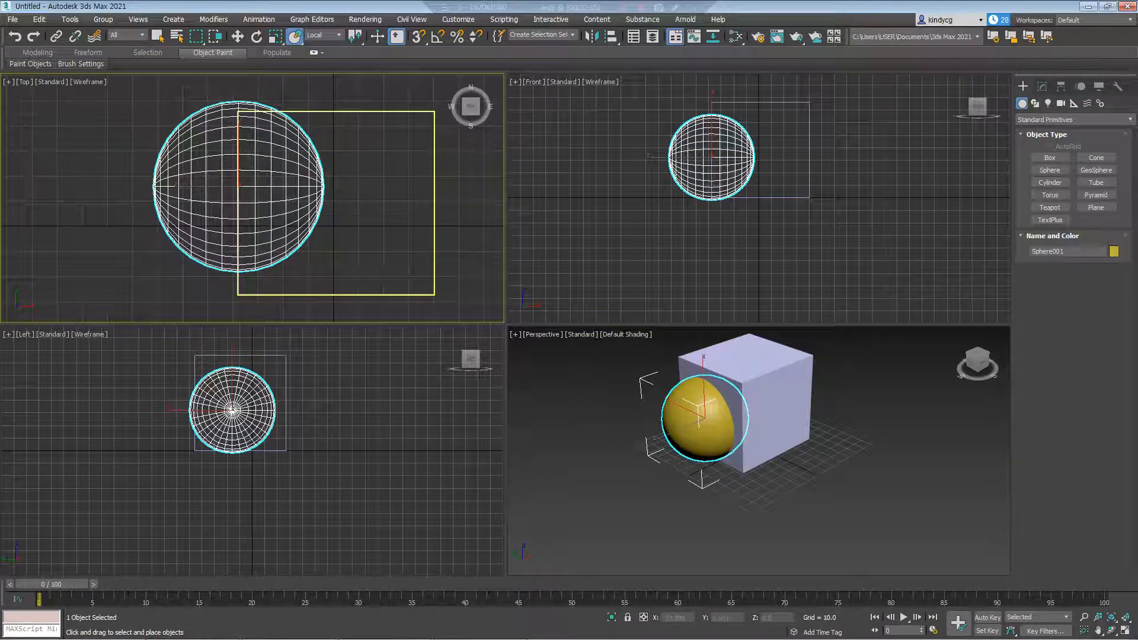
pyautogui.moveTo(705, 418)
pyautogui.mouseDown()
pyautogui.moveTo(695, 422)
pyautogui.moveTo(711, 417)
pyautogui.mouseUp()
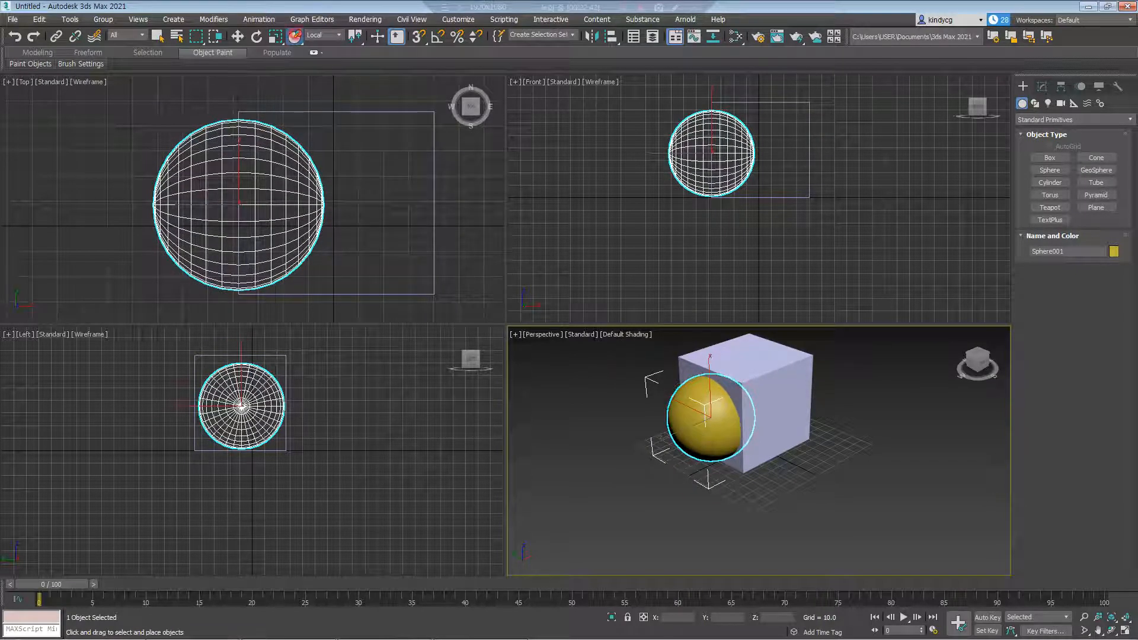
# Rotate the sphere in place on the box's face with the placement Rotate tool, showing edged faces in the Perspective view
pyautogui.moveTo(295, 36)
pyautogui.mouseDown()
pyautogui.moveTo(294, 74)
pyautogui.moveTo(295, 39)
pyautogui.mouseUp()
pyautogui.click(295, 37)
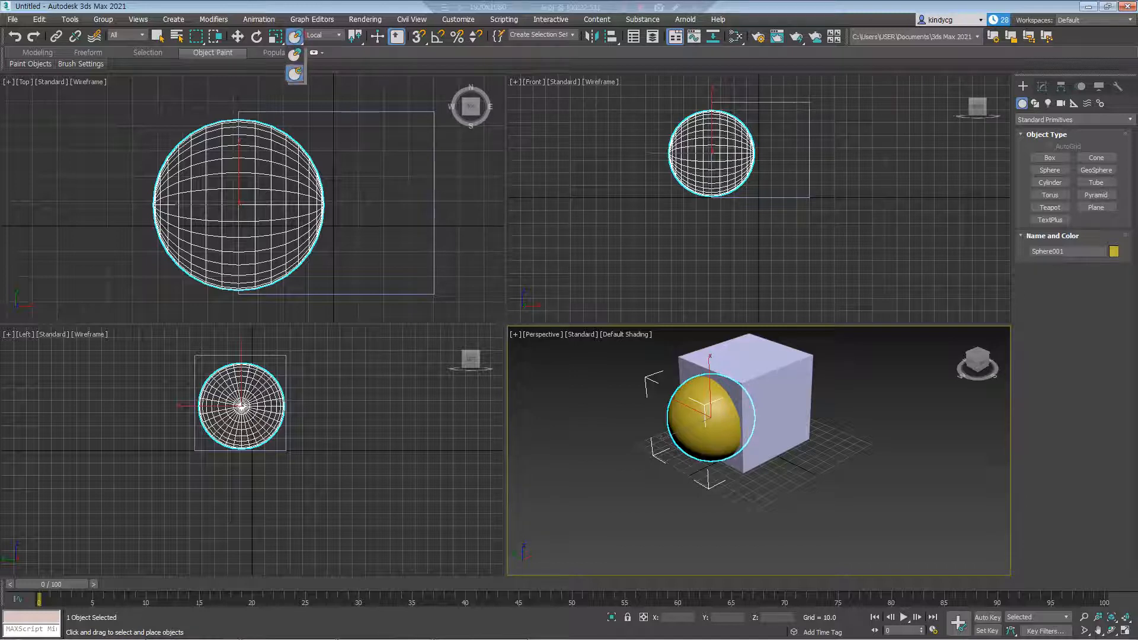
pyautogui.click(294, 36)
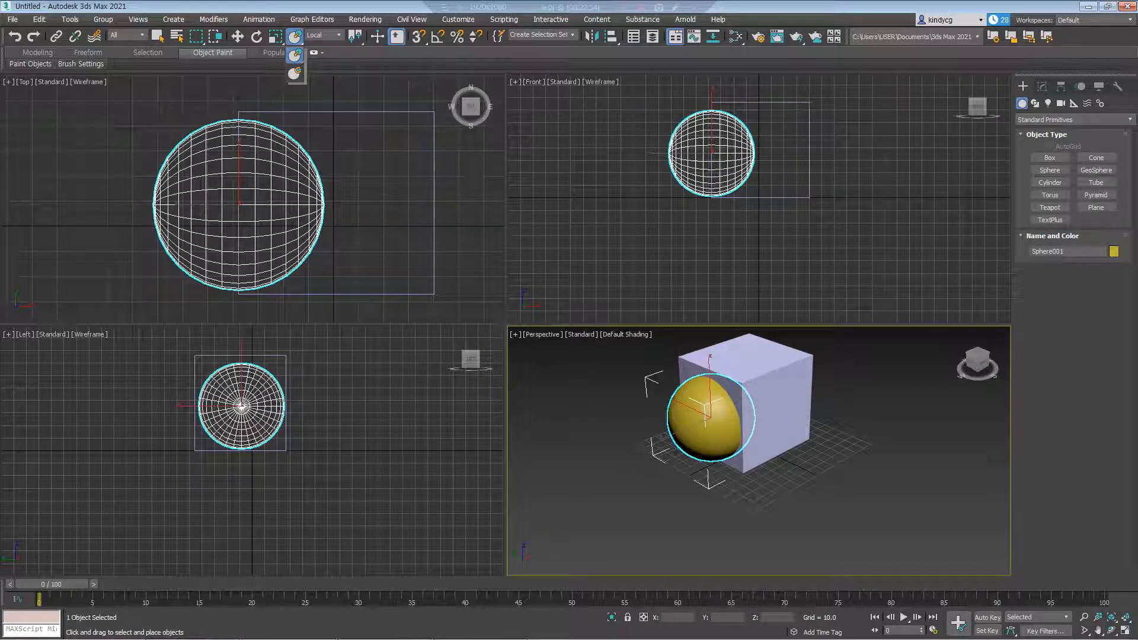
pyautogui.click(294, 73)
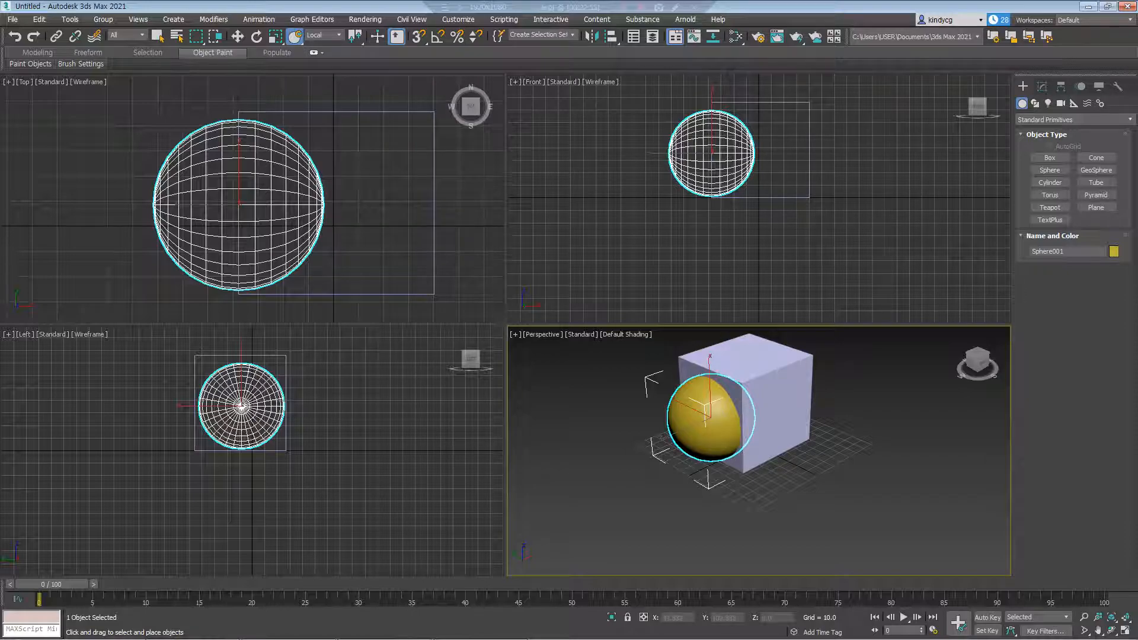
pyautogui.moveTo(702, 399); pyautogui.dragTo(720, 397)
pyautogui.press('F4')
pyautogui.scroll(5, 721, 396)
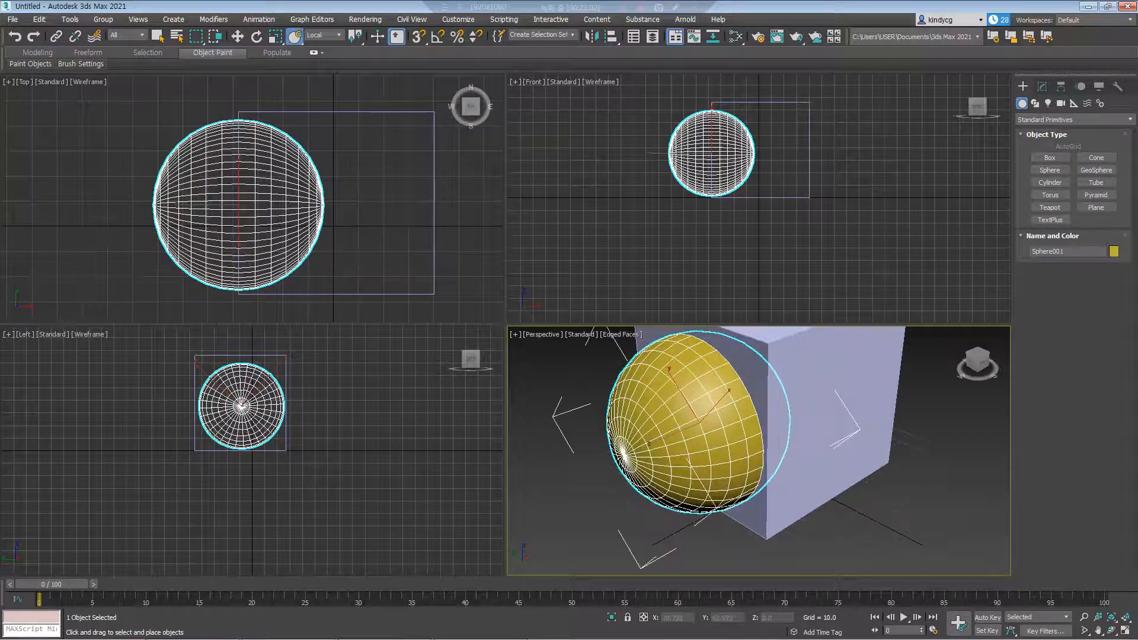
pyautogui.keyDown('alt'); pyautogui.moveTo(715, 407); pyautogui.dragTo(736, 418, button='middle'); pyautogui.keyUp('alt')
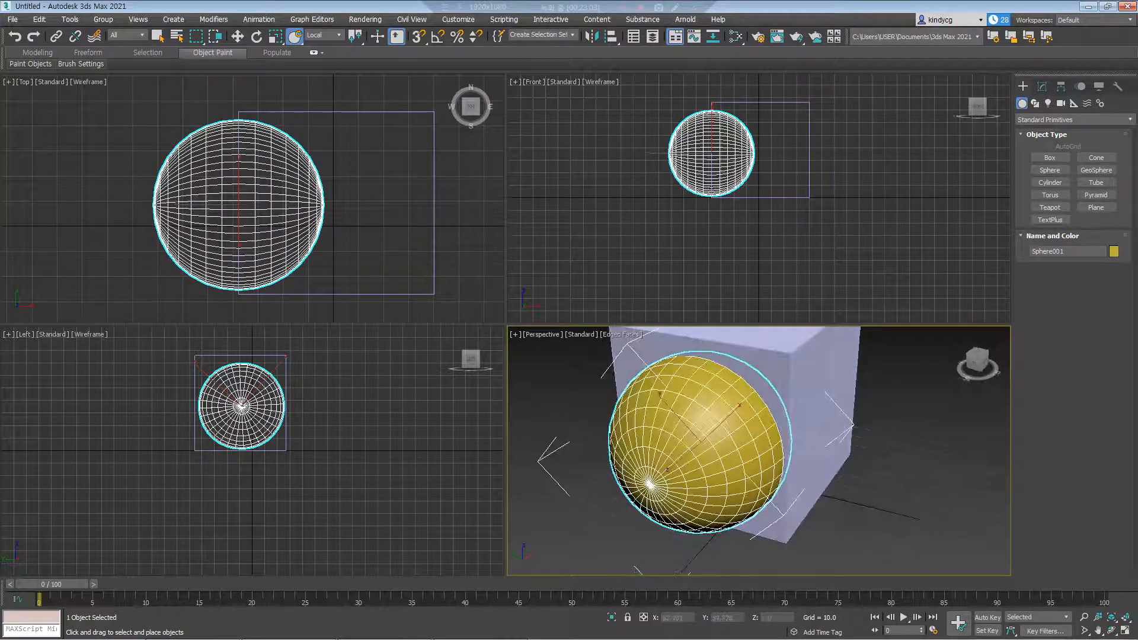
pyautogui.moveTo(731, 396); pyautogui.dragTo(721, 406)
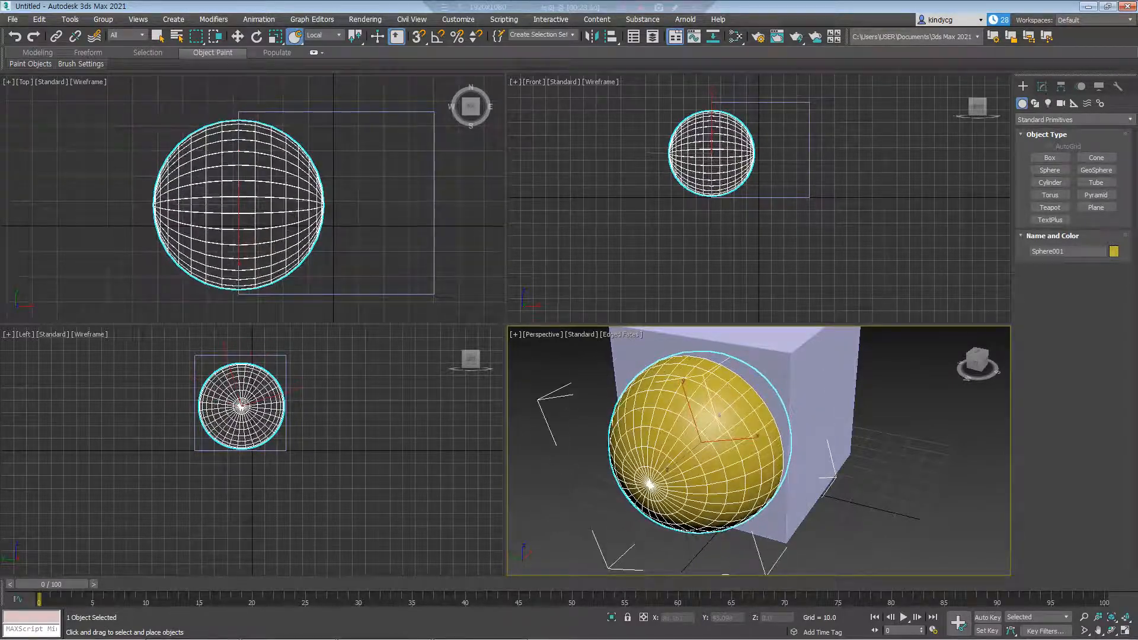
# Slide the sphere slightly higher along the box's side face with Select and Place
pyautogui.moveTo(721, 405); pyautogui.dragTo(685, 408, button='middle')
pyautogui.press('w')
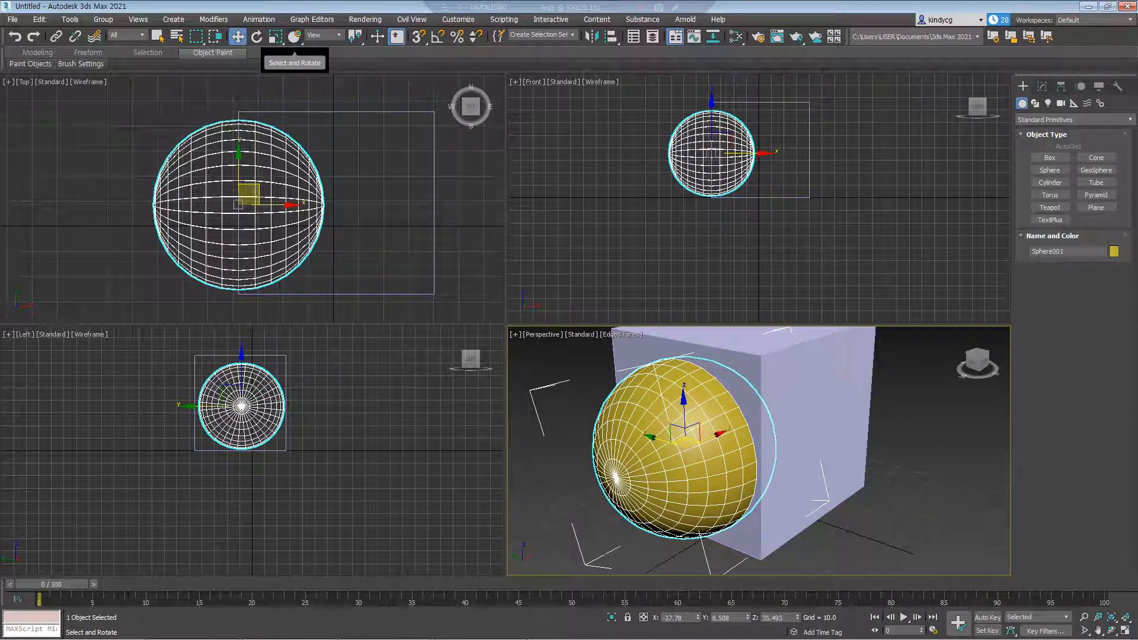
pyautogui.click(294, 37)
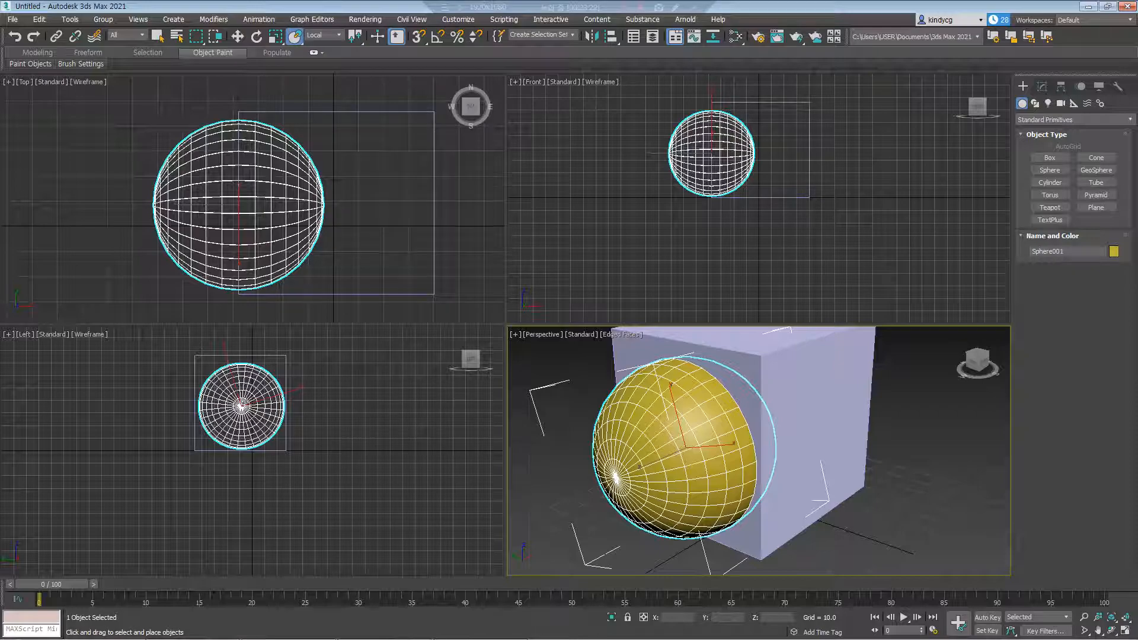
pyautogui.moveTo(686, 447); pyautogui.dragTo(685, 459, button='middle')
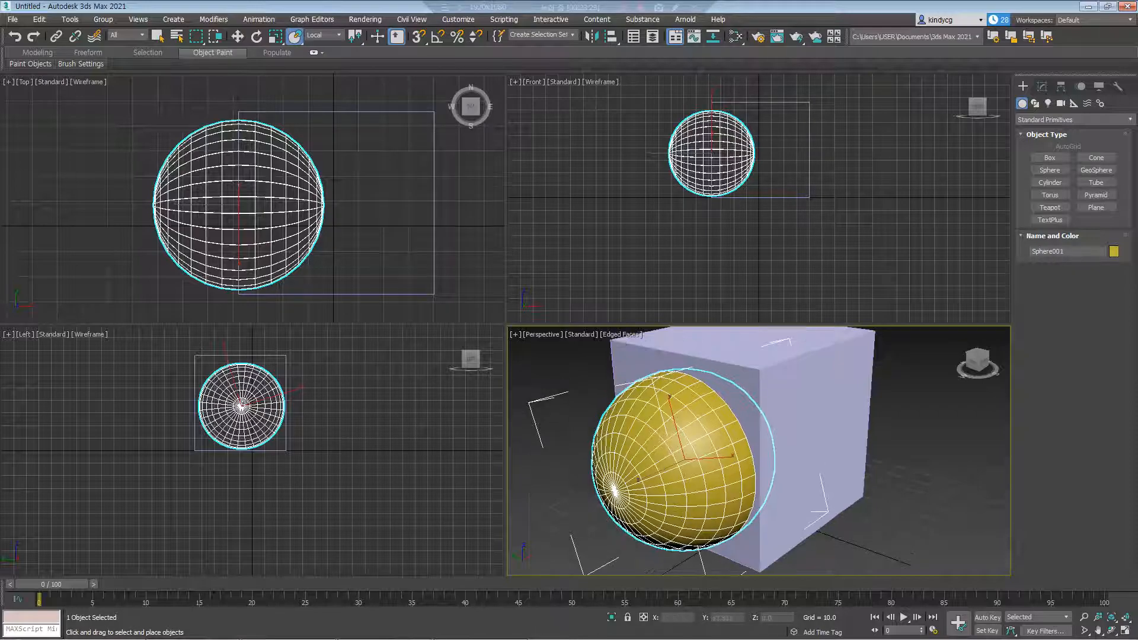
pyautogui.moveTo(684, 460)
pyautogui.mouseDown()
pyautogui.moveTo(676, 440)
pyautogui.moveTo(688, 444)
pyautogui.mouseUp()
# Use the Move tool with the View reference coordinate system and examine the sphere's gizmo axes in the Top and Front views
pyautogui.press('w')
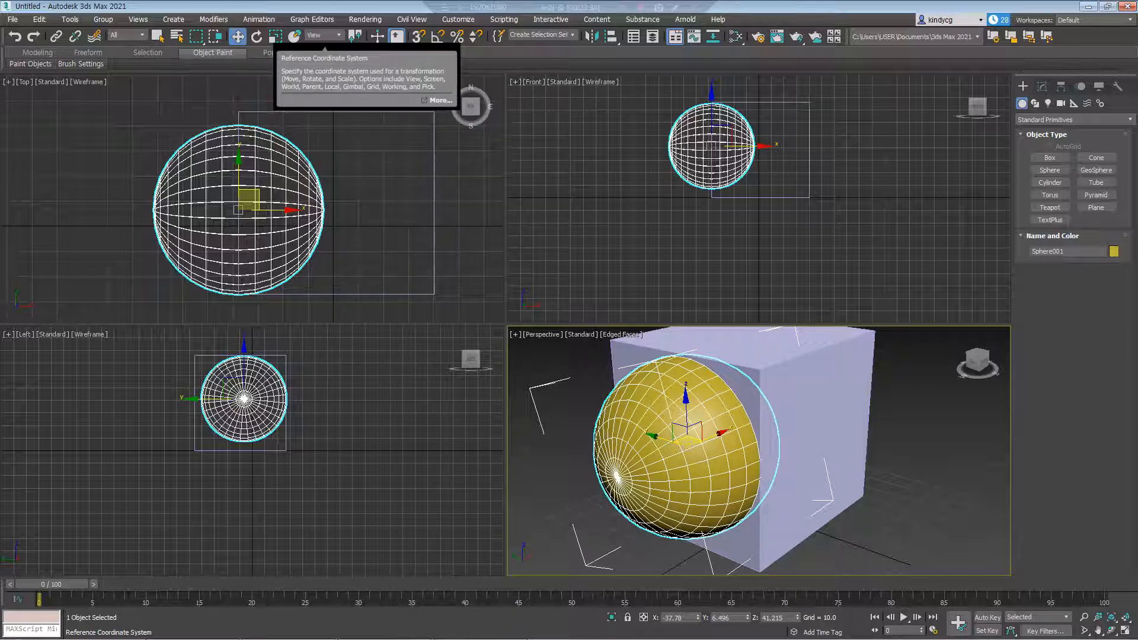
pyautogui.click(324, 35)
pyautogui.click(330, 34)
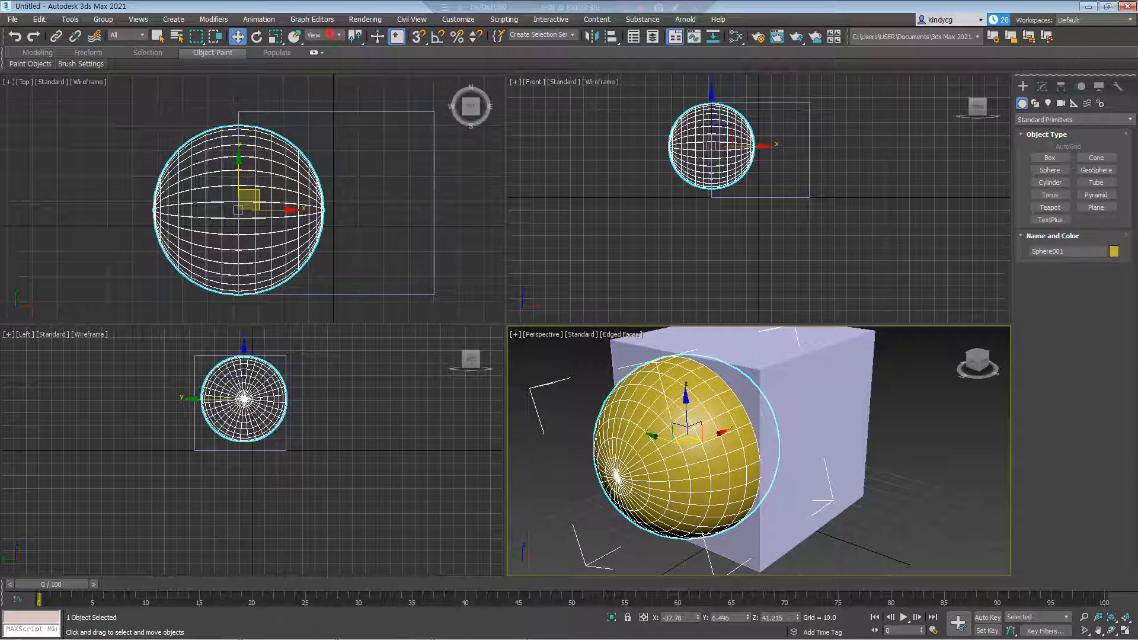
pyautogui.click(325, 35)
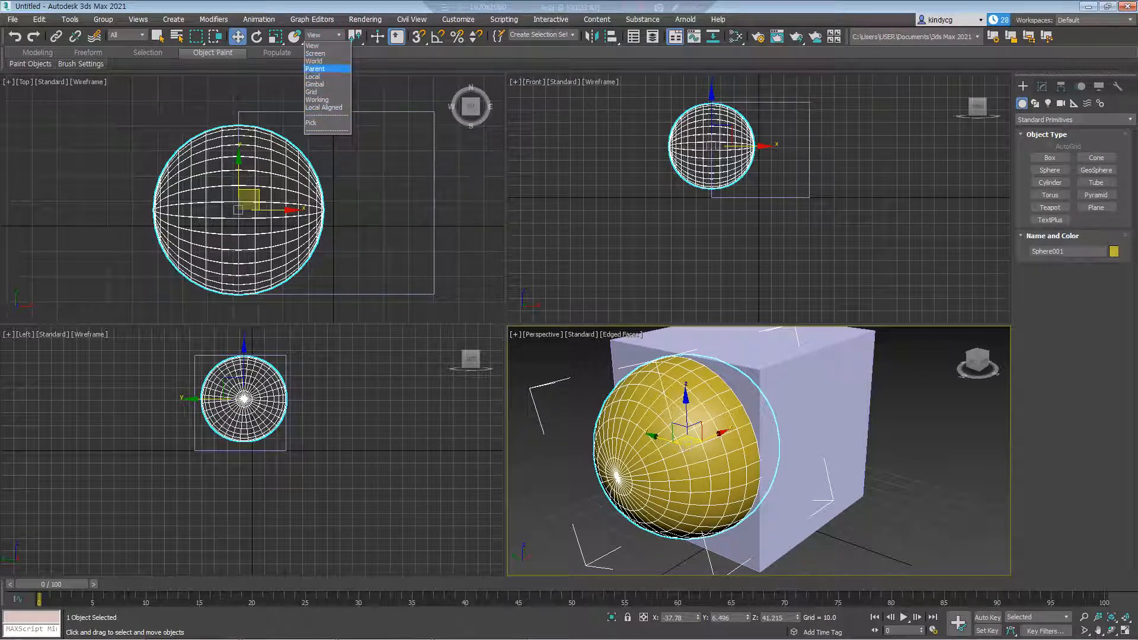
pyautogui.click(321, 45)
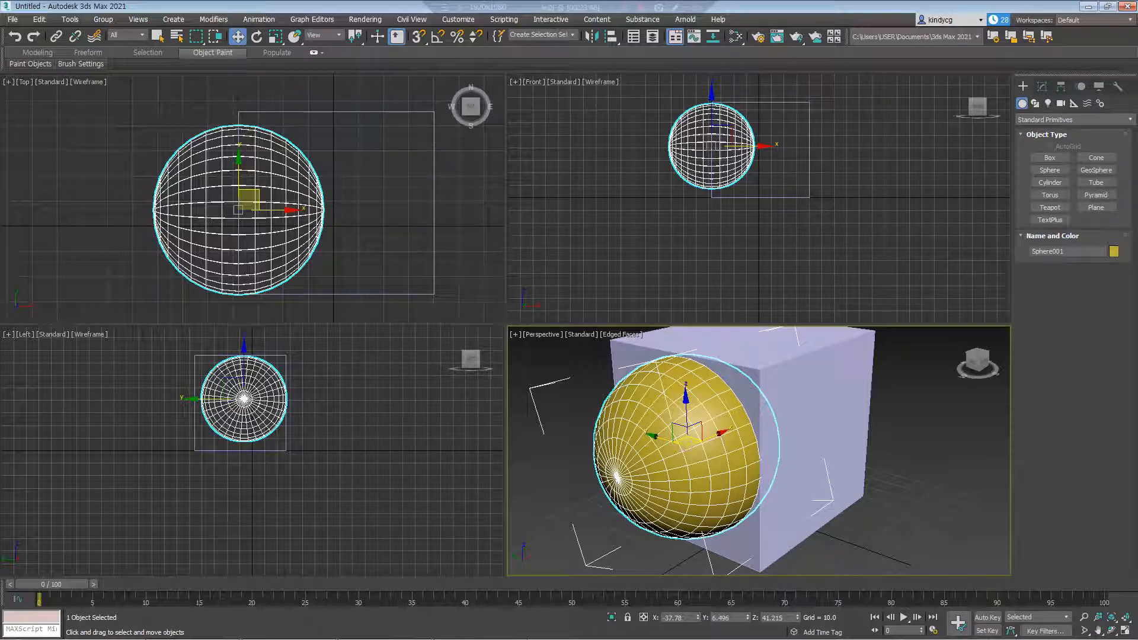
pyautogui.click(323, 35)
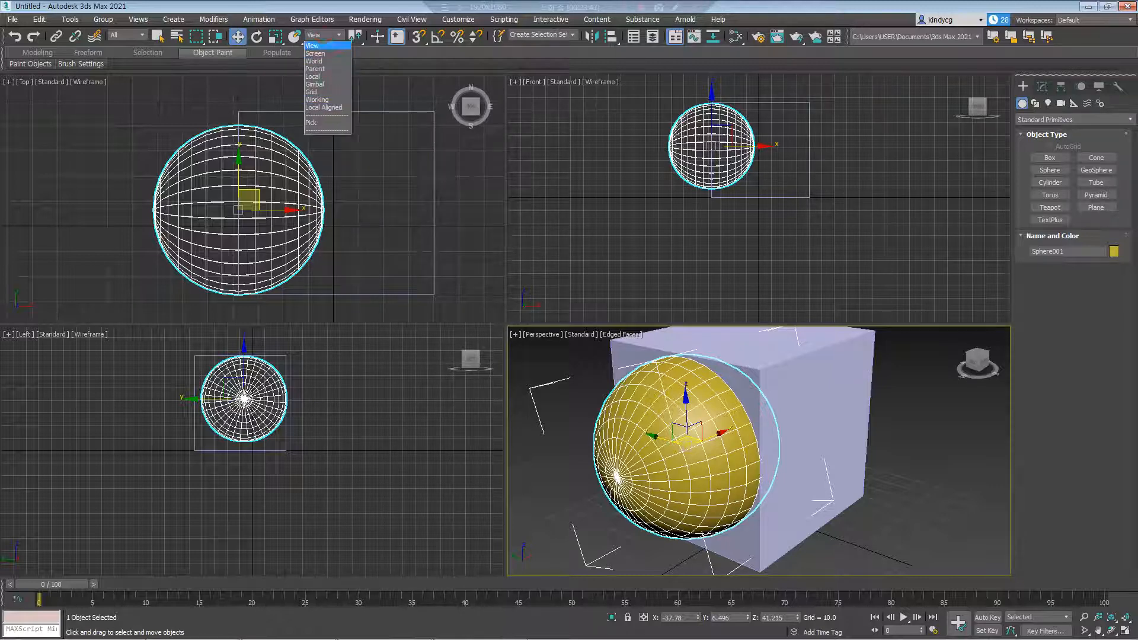
pyautogui.click(326, 46)
pyautogui.moveTo(254, 197); pyautogui.dragTo(245, 204, button='middle')
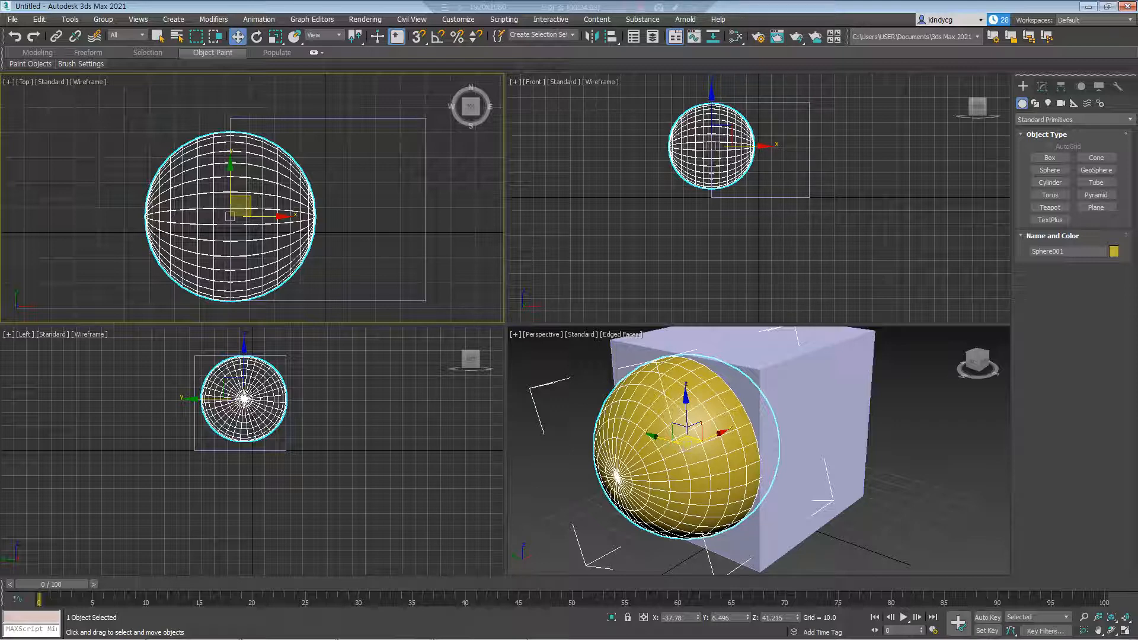
pyautogui.moveTo(587, 173); pyautogui.dragTo(579, 221, button='middle')
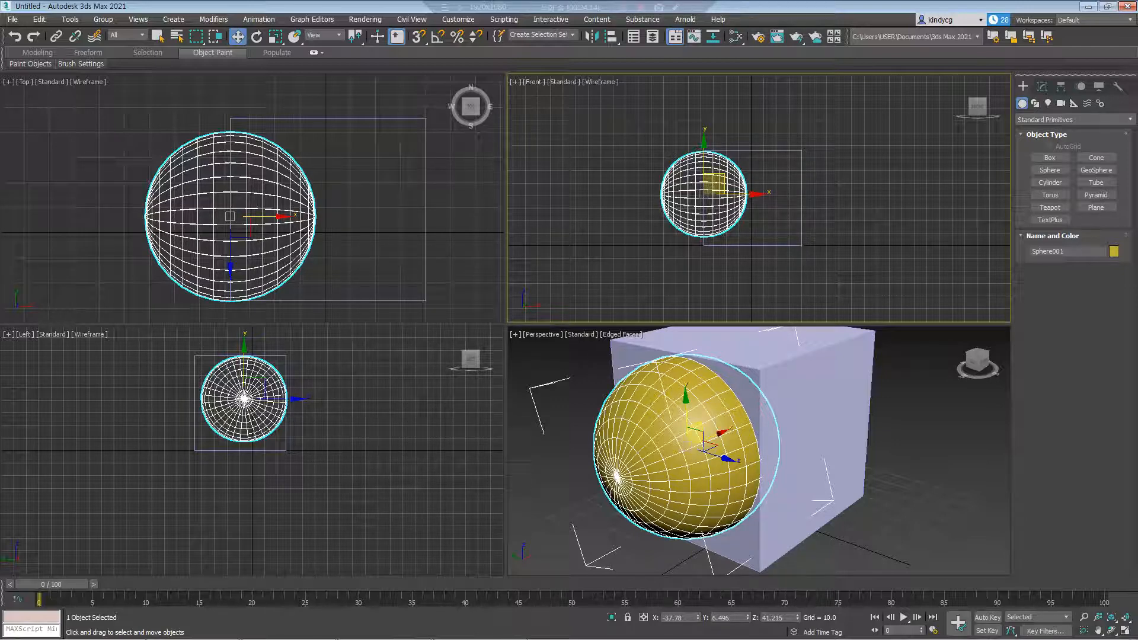
pyautogui.moveTo(715, 183); pyautogui.dragTo(698, 194, button='middle')
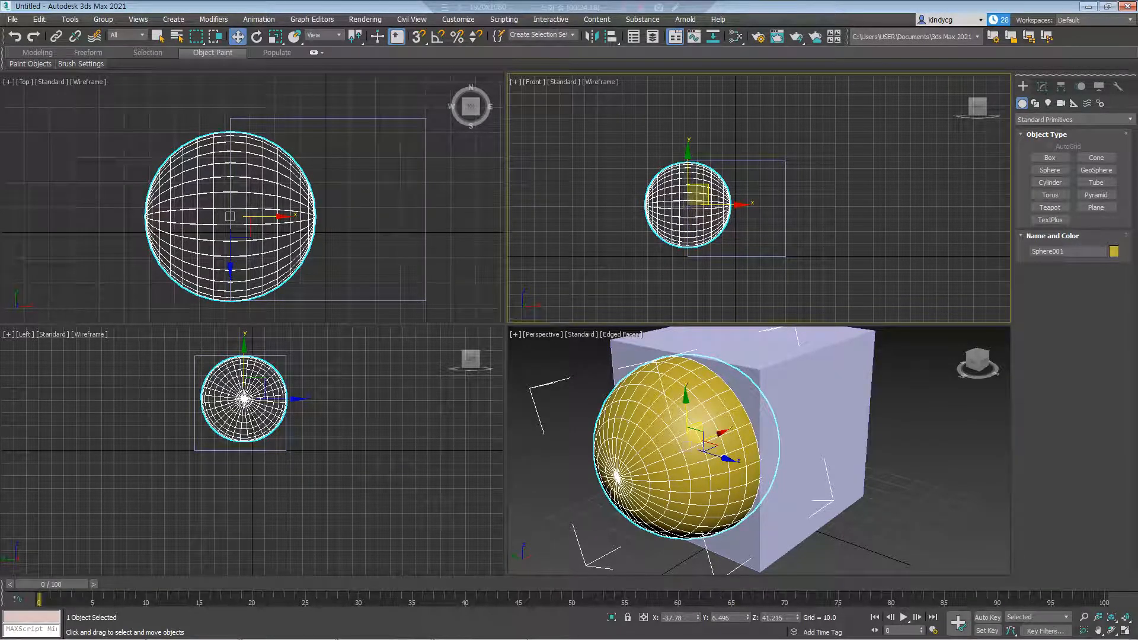
# Set the reference coordinate system to Local for moving the sphere
pyautogui.click(323, 35)
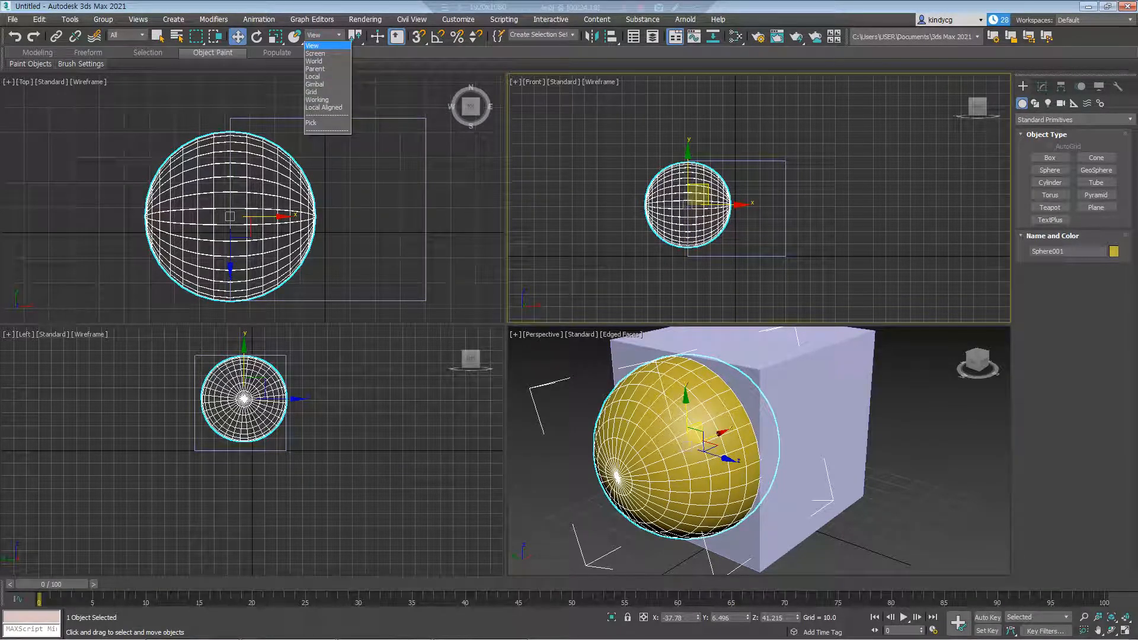
pyautogui.click(323, 35)
pyautogui.click(323, 35)
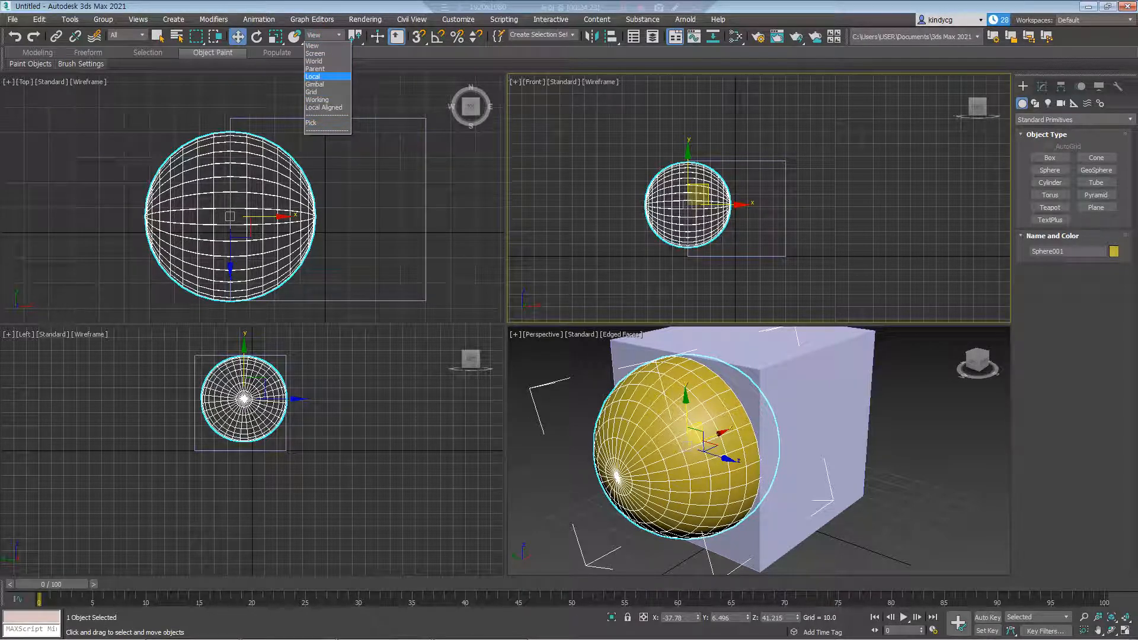
pyautogui.click(324, 37)
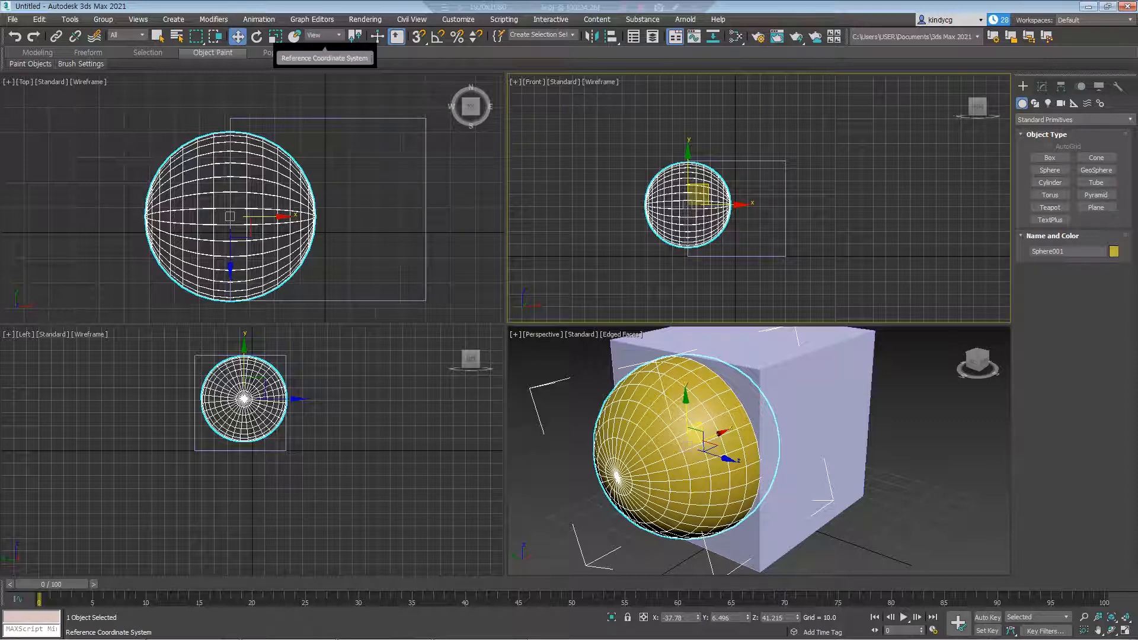
pyautogui.click(323, 35)
pyautogui.click(320, 77)
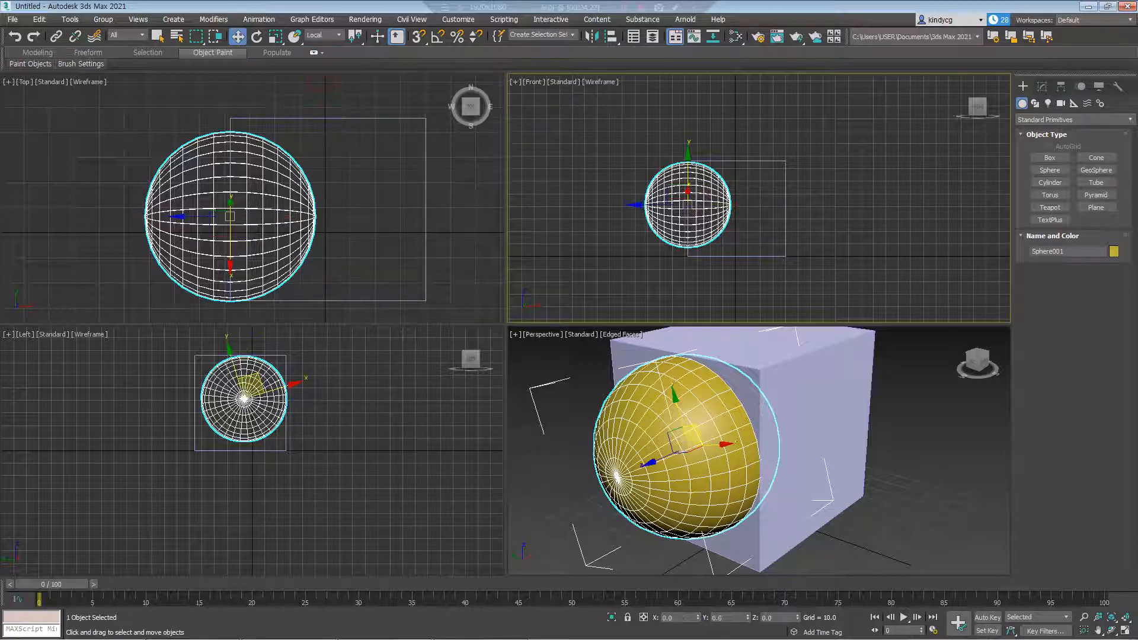
# Reset the scene and discard the box and sphere
pyautogui.click(12, 19)
pyautogui.click(26, 53)
pyautogui.click(569, 349)
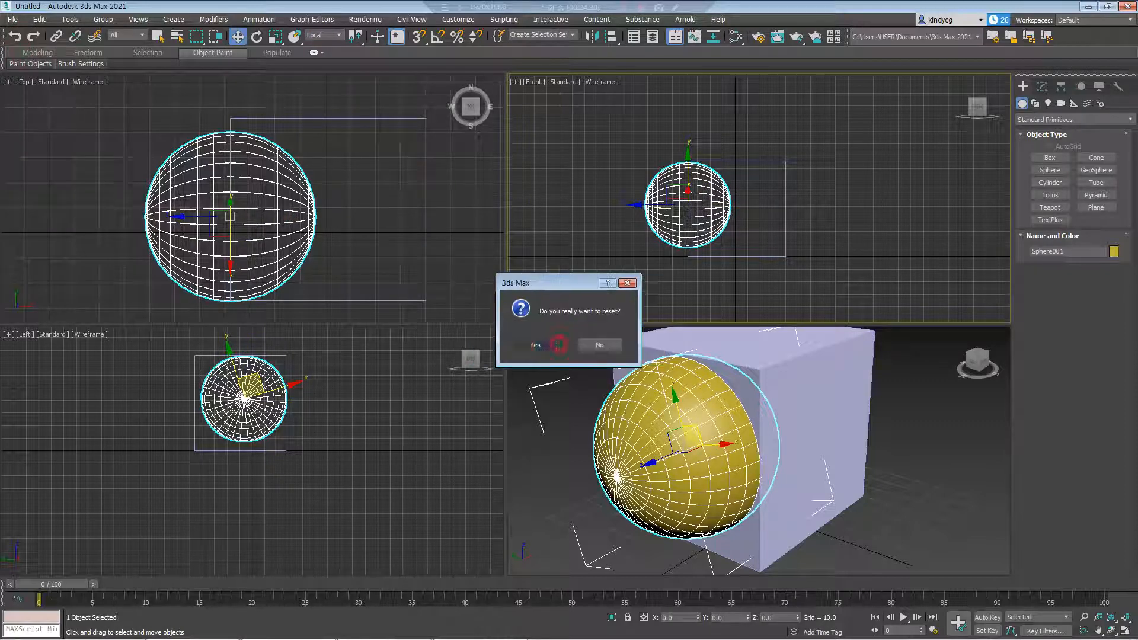
pyautogui.click(535, 345)
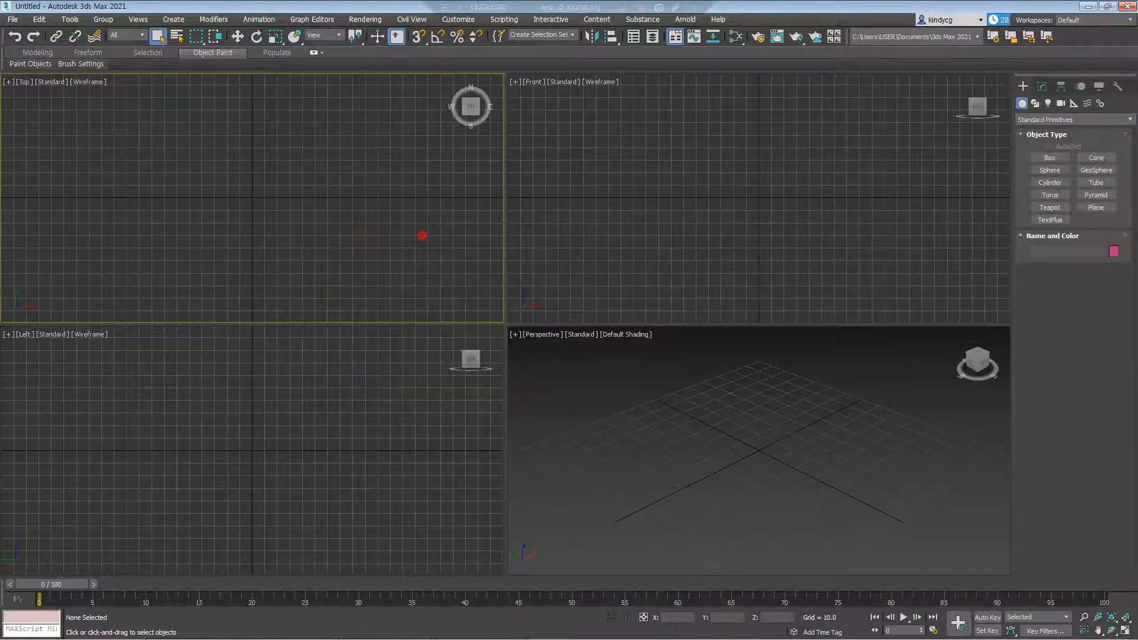
# Create a tall rectangular box near the origin in the Top view
pyautogui.click(797, 236)
pyautogui.click(1050, 157)
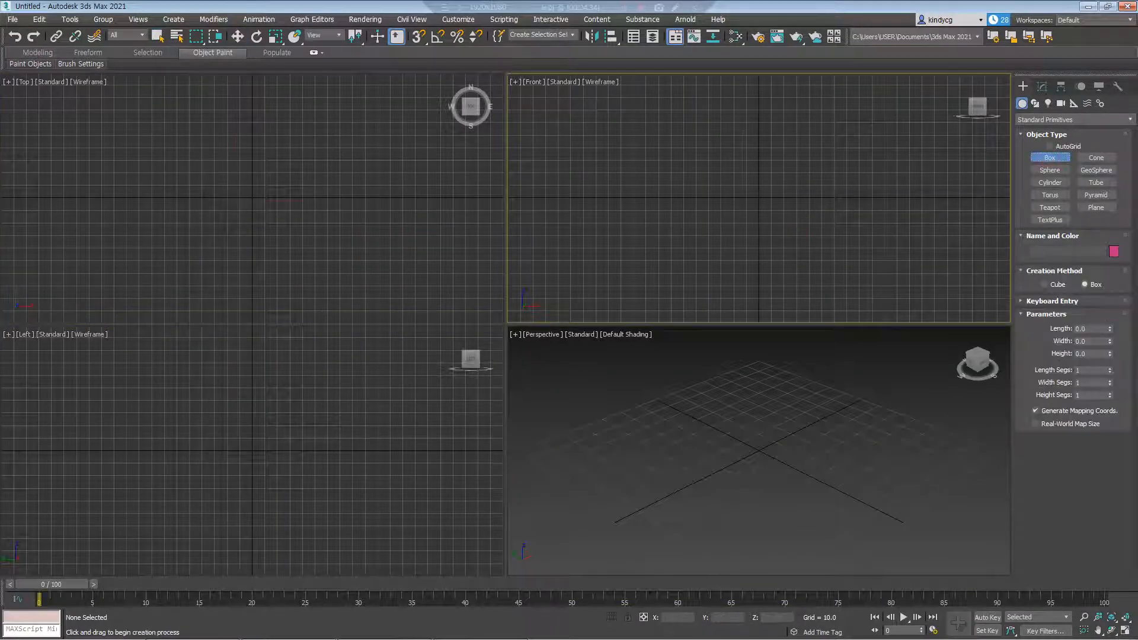
pyautogui.moveTo(208, 178); pyautogui.dragTo(271, 229)
pyautogui.click(271, 120)
pyautogui.rightClick(271, 120)
# Create a smaller, elongated second box beside the tall one, drawing its base in the Front view
pyautogui.moveTo(789, 160); pyautogui.dragTo(707, 197, button='middle')
pyautogui.click(1050, 157)
pyautogui.moveTo(748, 169); pyautogui.dragTo(789, 202)
pyautogui.click(787, 116)
pyautogui.rightClick(786, 116)
pyautogui.moveTo(297, 237); pyautogui.dragTo(298, 224, button='middle')
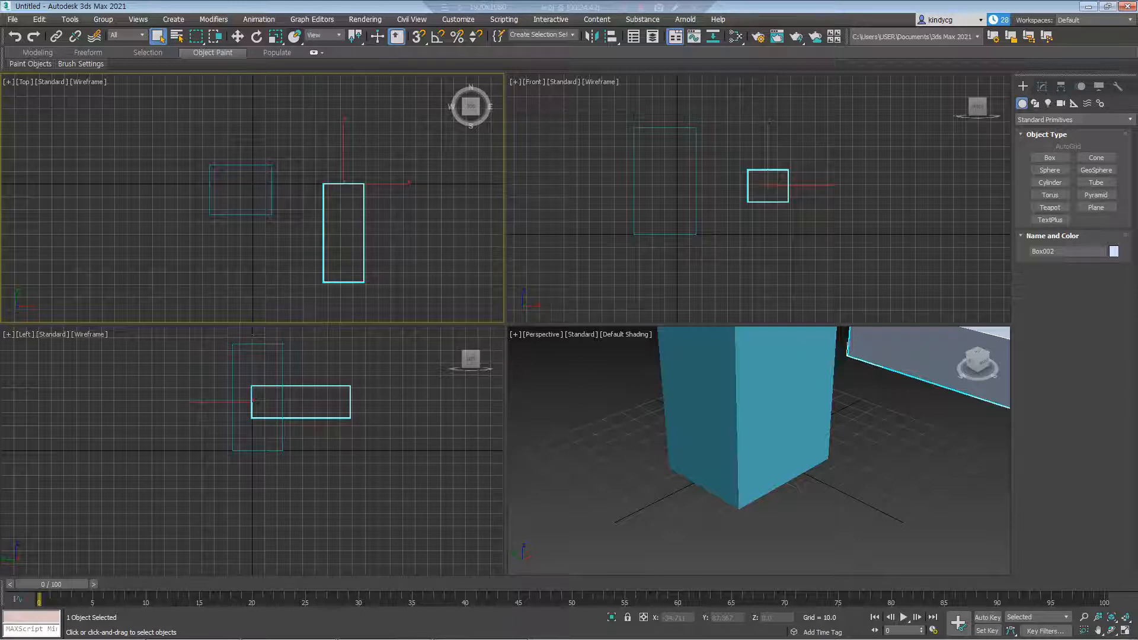
# Move the two boxes farther apart in the Top view, shifting the elongated one diagonally and the tall one along X
pyautogui.click(237, 37)
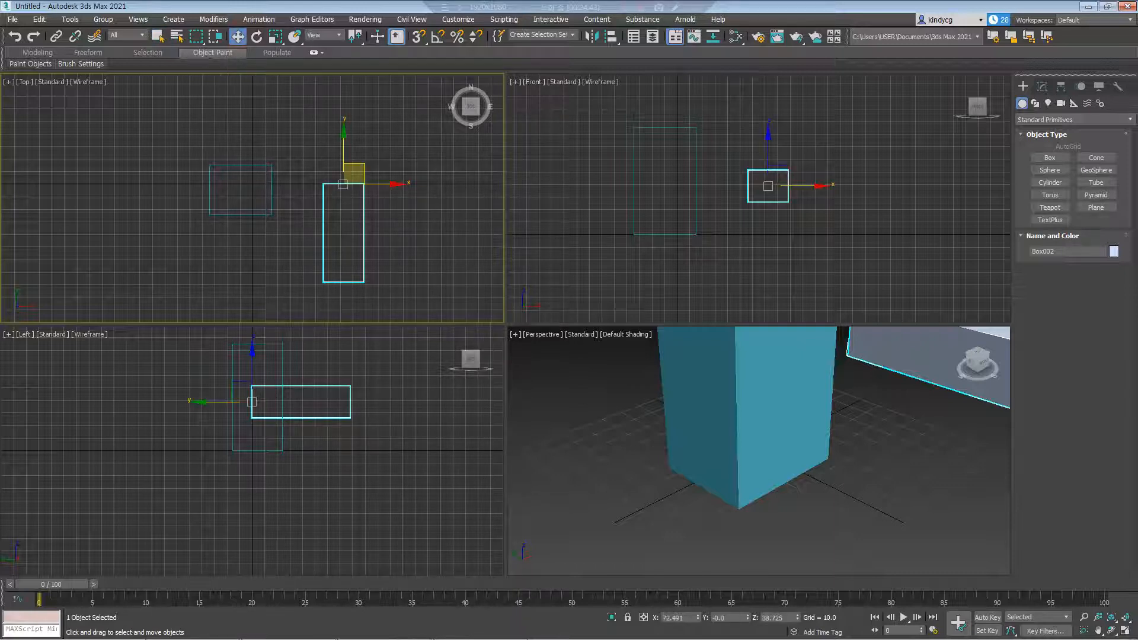
pyautogui.moveTo(353, 173); pyautogui.dragTo(372, 153)
pyautogui.click(272, 180)
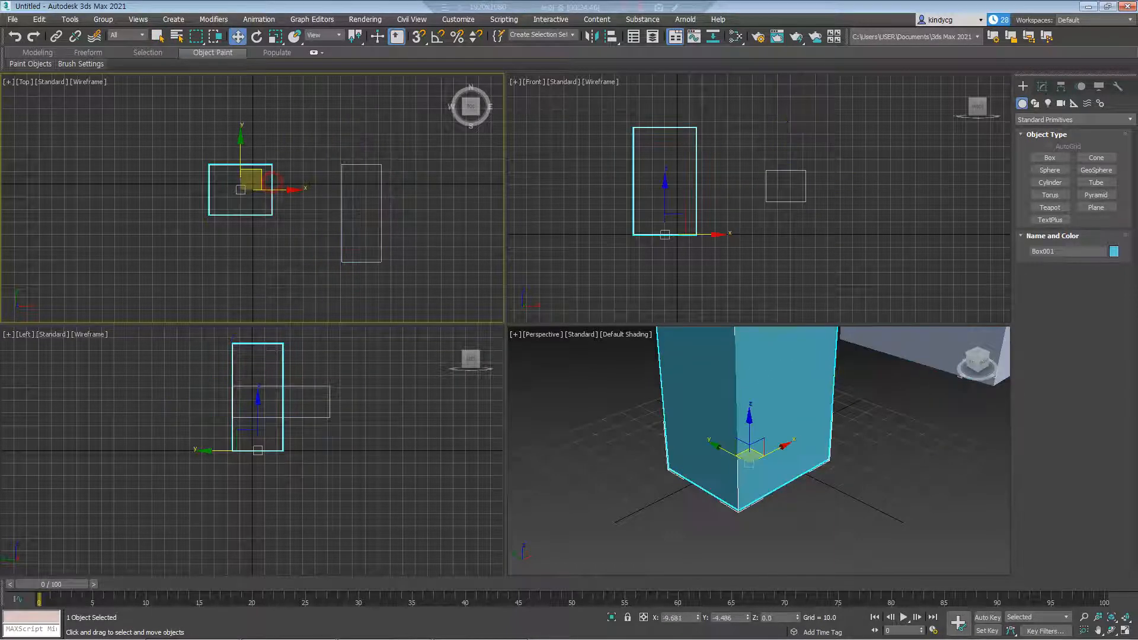
pyautogui.moveTo(272, 181); pyautogui.dragTo(253, 181)
# Set the reference coordinate system to Local, try moving the elongated box along its local Z axis, and undo that move
pyautogui.click(323, 34)
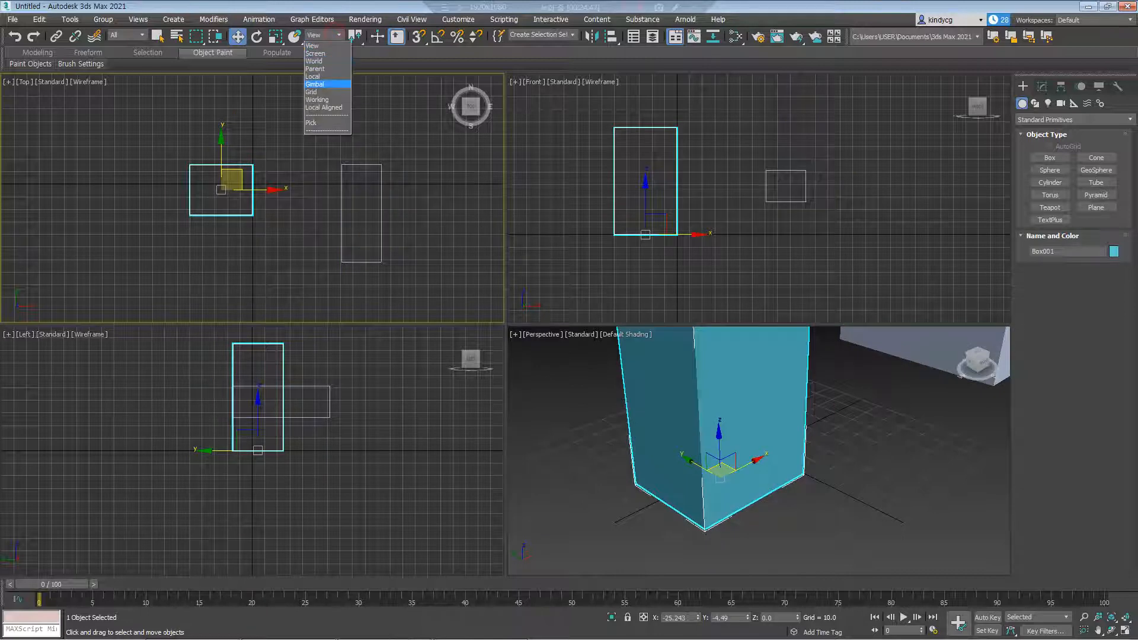
pyautogui.click(315, 76)
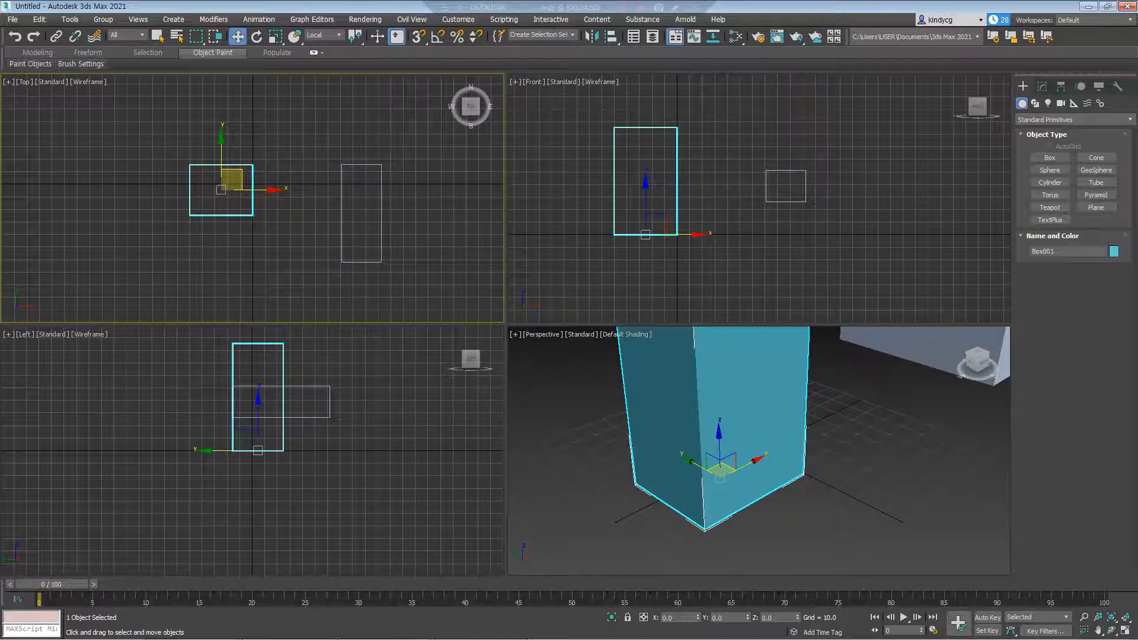
pyautogui.click(342, 202)
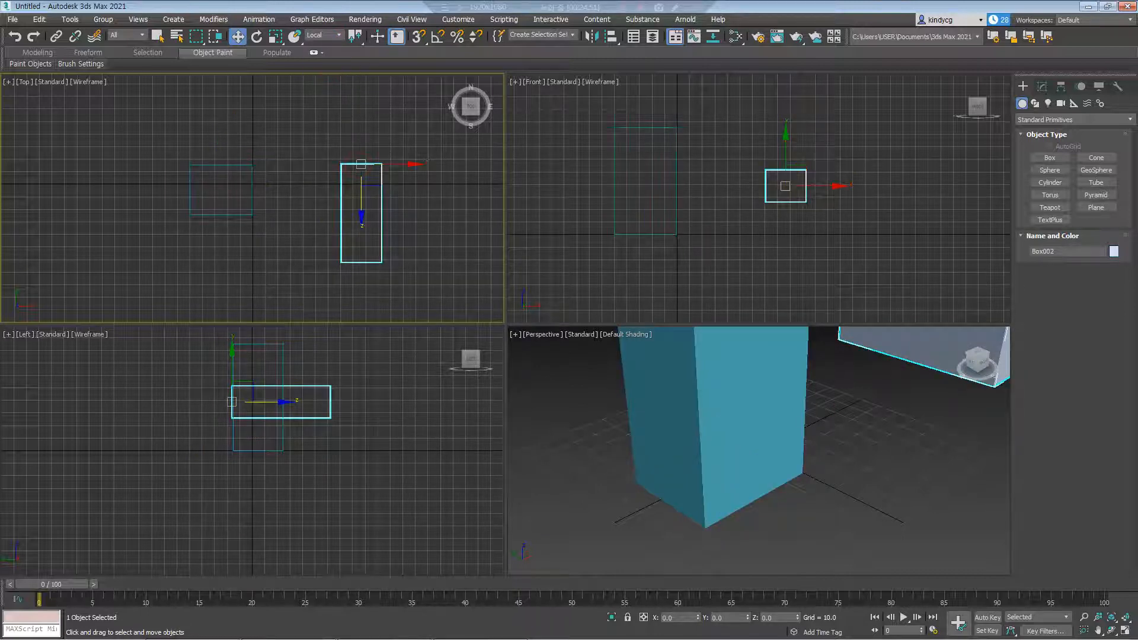
pyautogui.moveTo(362, 210); pyautogui.dragTo(362, 245)
pyautogui.hotkey('ctrl', 'z')
# Compare the local axis orientation of the two boxes in the Perspective view
pyautogui.scroll(-10, 762, 439)
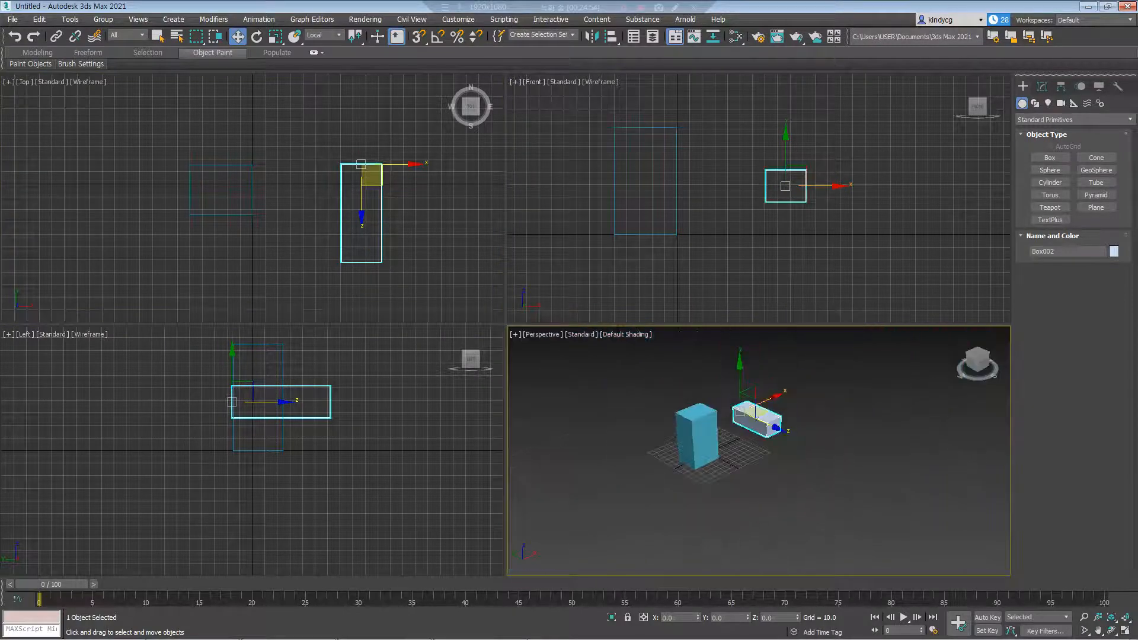
pyautogui.moveTo(771, 447)
pyautogui.mouseDown()
pyautogui.moveTo(757, 441)
pyautogui.moveTo(771, 446)
pyautogui.mouseUp()
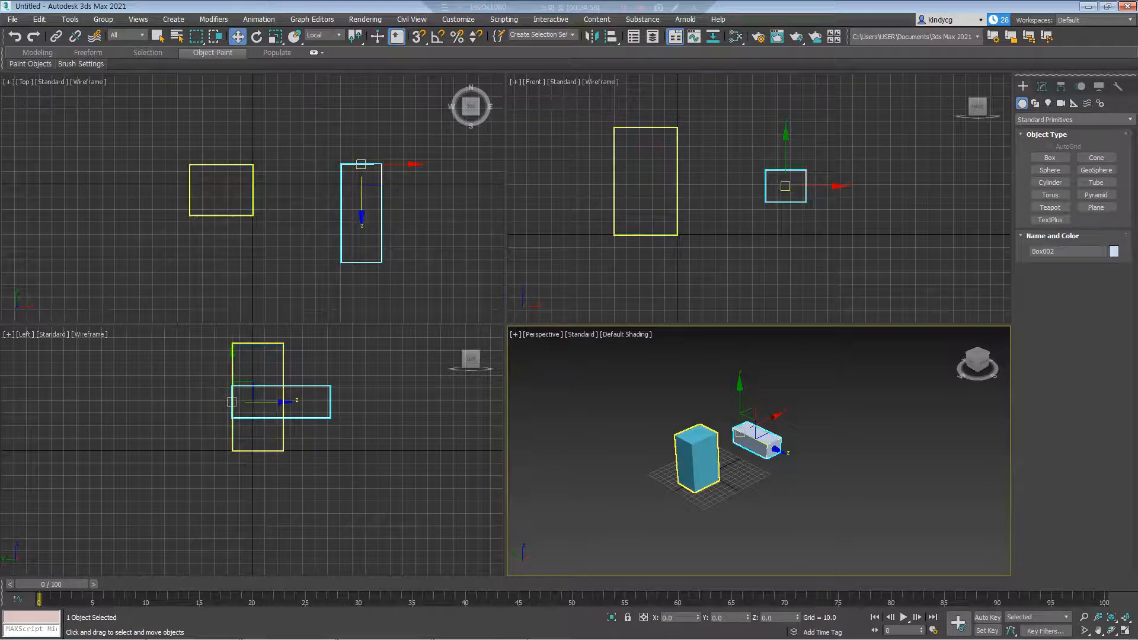
pyautogui.click(701, 454)
pyautogui.click(754, 440)
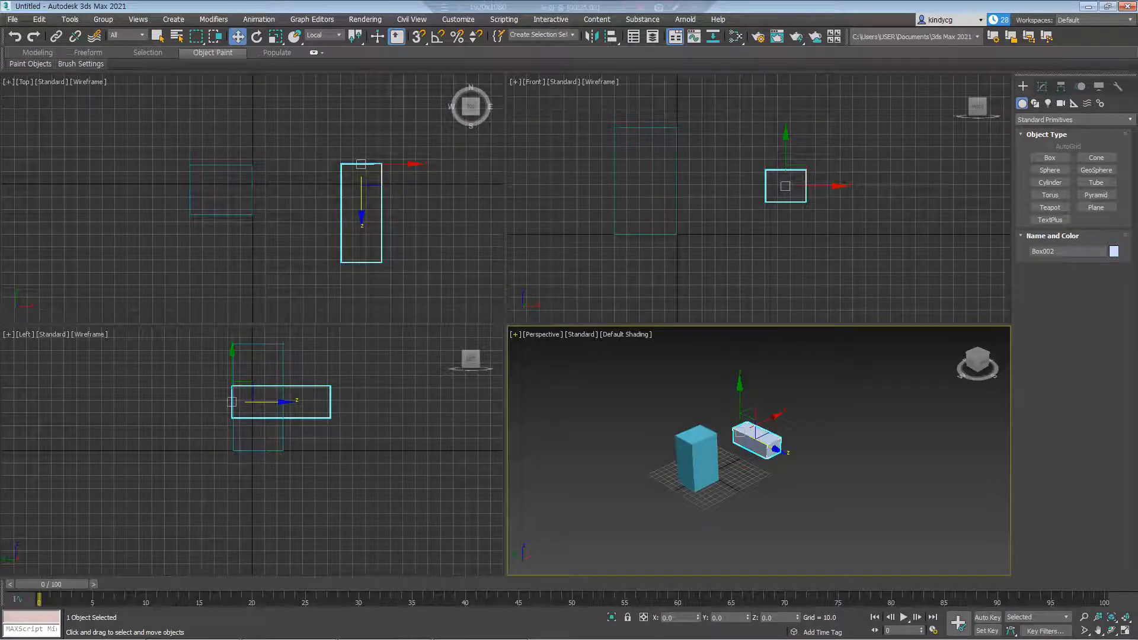
# Reset the scene without saving the two boxes
pyautogui.click(12, 19)
pyautogui.click(24, 44)
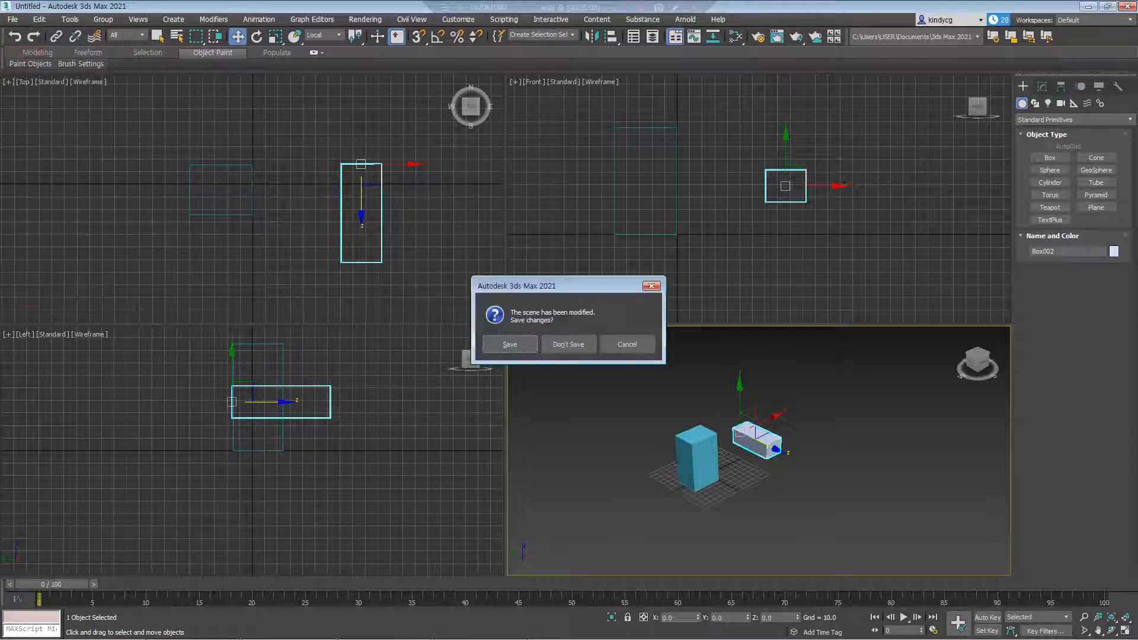
pyautogui.click(568, 345)
pyautogui.click(536, 345)
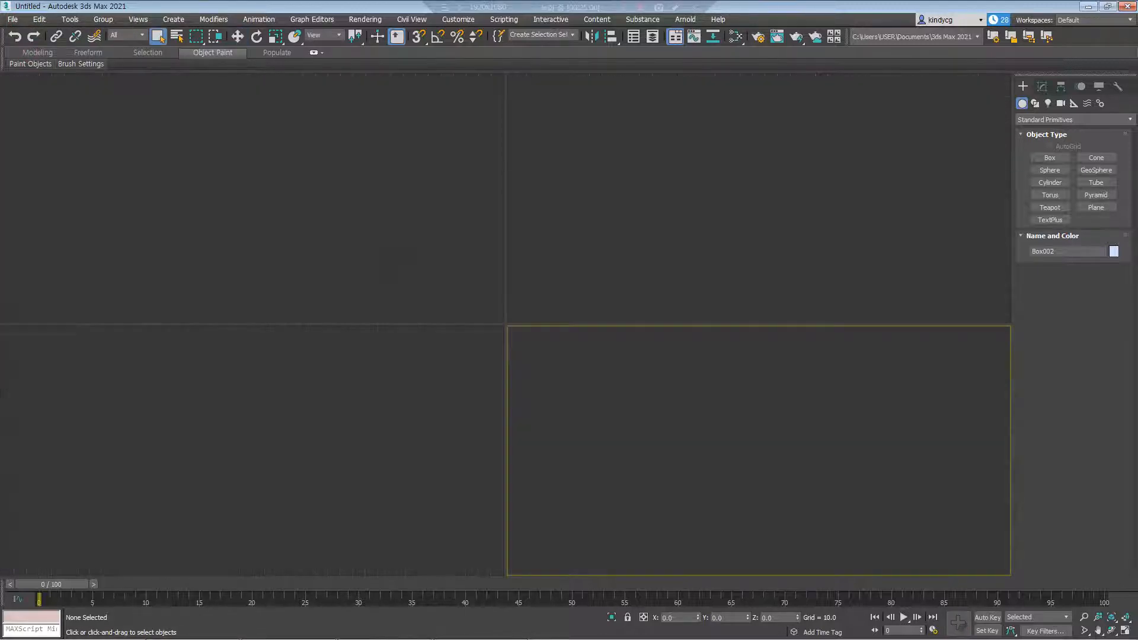
pyautogui.click(389, 259)
pyautogui.click(609, 264)
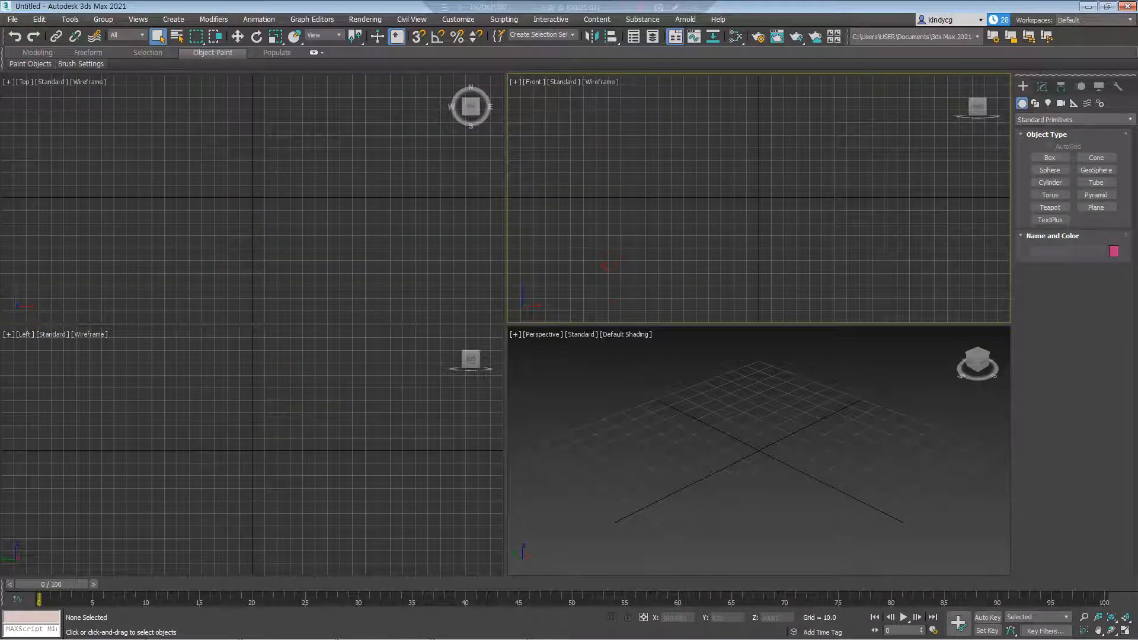
# Create a teapot centred near the origin in the Top view
pyautogui.click(1050, 208)
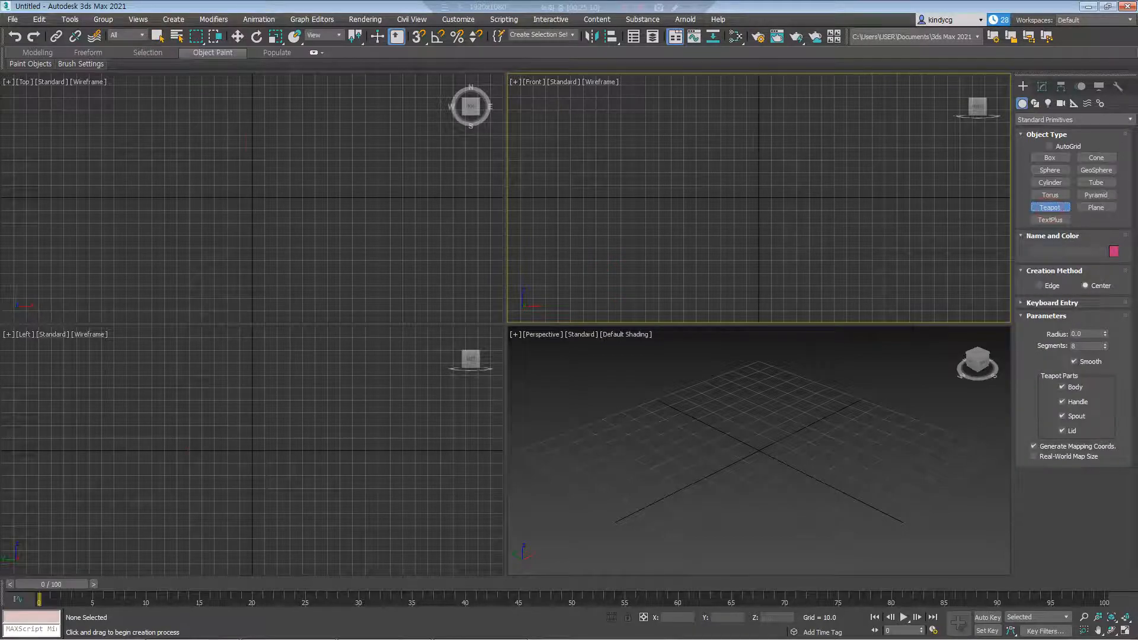
pyautogui.moveTo(246, 196); pyautogui.dragTo(289, 180)
pyautogui.rightClick(335, 162)
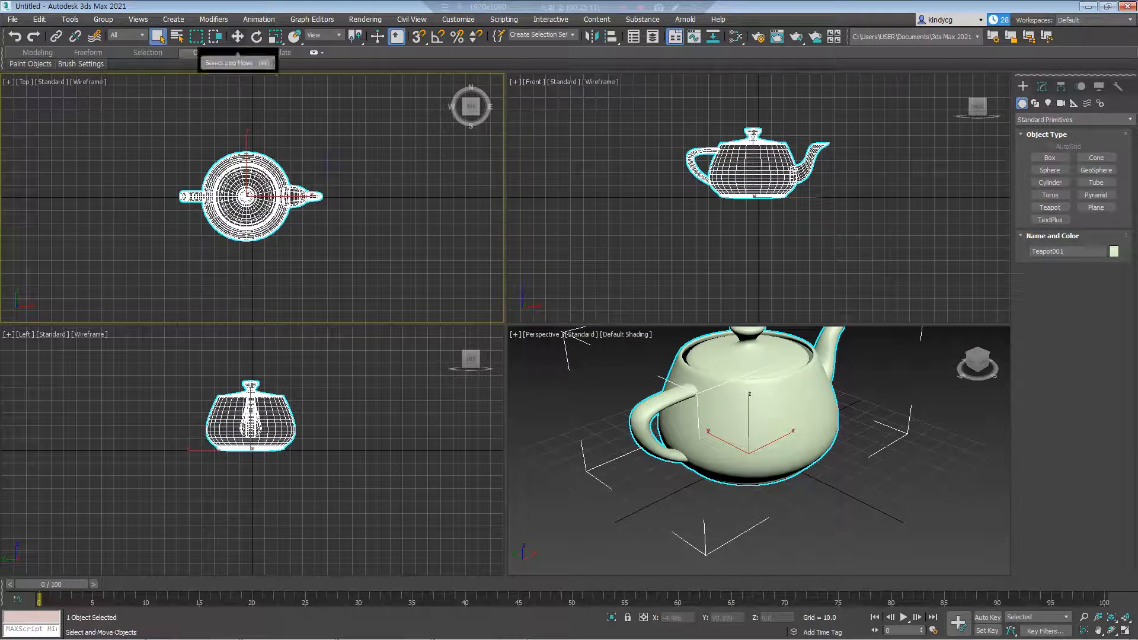
# Set the reference coordinate system to Local and rotate the teapot about its vertical axis, ready for moving
pyautogui.click(238, 37)
pyautogui.click(325, 35)
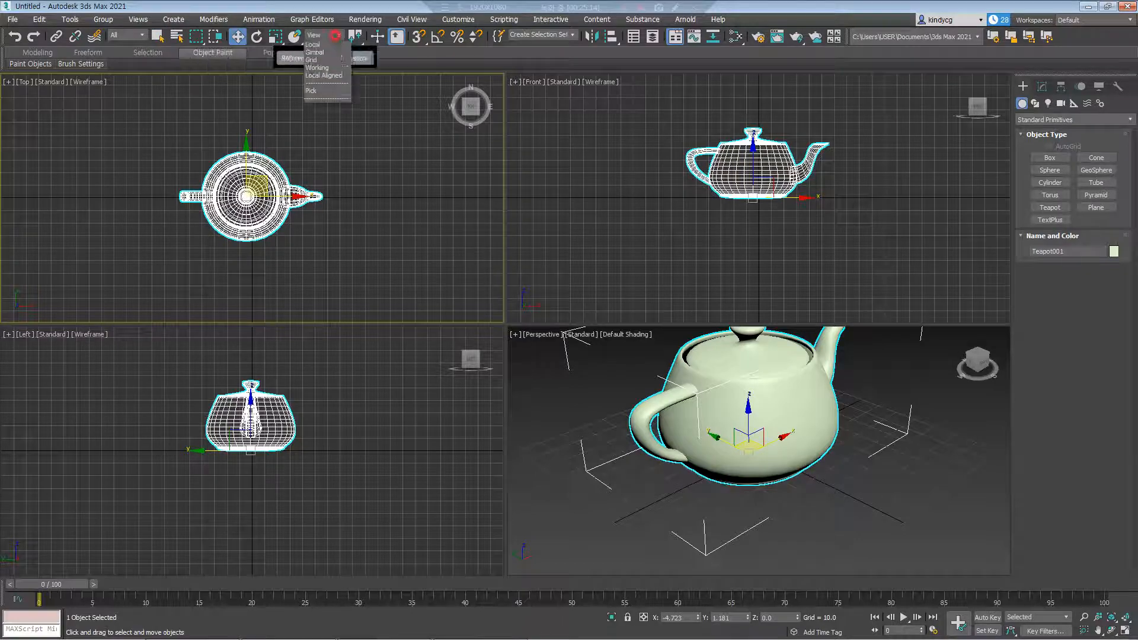
pyautogui.click(324, 77)
pyautogui.scroll(-4, 759, 450)
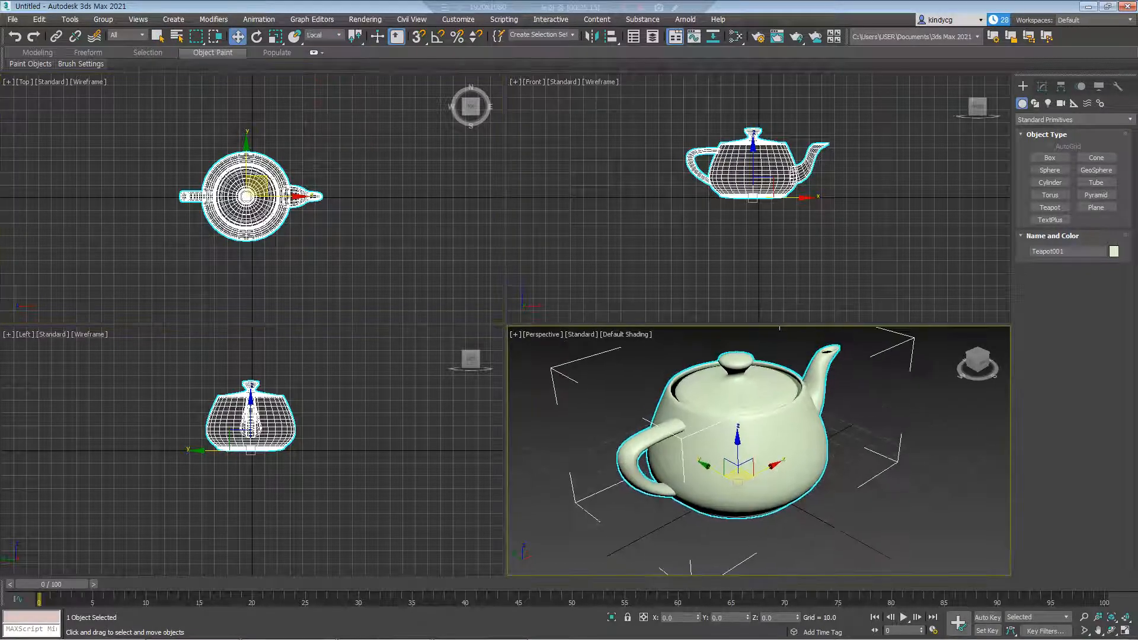
pyautogui.press('e')
pyautogui.moveTo(744, 490); pyautogui.dragTo(678, 480)
pyautogui.press('w')
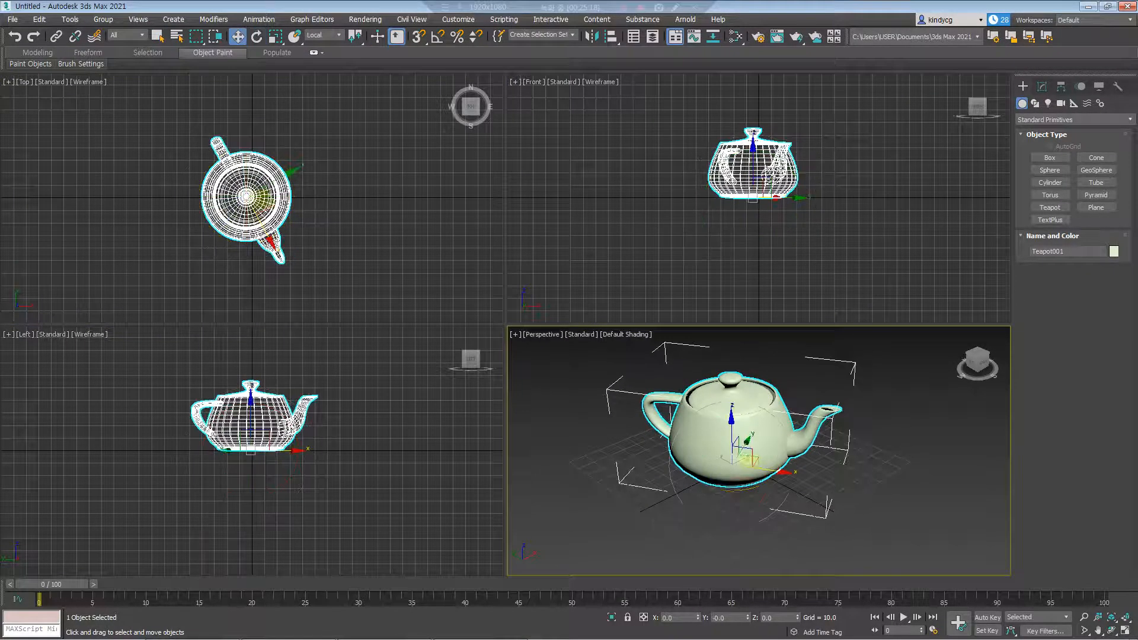
# Slide the teapot along its local X axis in the Perspective view and undo a further trial move
pyautogui.moveTo(747, 463); pyautogui.dragTo(737, 441, button='middle')
pyautogui.moveTo(764, 451); pyautogui.dragTo(892, 476)
pyautogui.moveTo(893, 476); pyautogui.dragTo(735, 504, button='middle')
pyautogui.moveTo(737, 460)
pyautogui.mouseDown()
pyautogui.moveTo(718, 456)
pyautogui.moveTo(756, 464)
pyautogui.mouseUp()
pyautogui.hotkey('ctrl', 'z')
# Try moving the teapot along its local Y axis, undo it, and readjust its position along local X
pyautogui.keyDown('alt'); pyautogui.moveTo(757, 464); pyautogui.dragTo(700, 459, button='middle'); pyautogui.keyUp('alt')
pyautogui.moveTo(734, 432); pyautogui.dragTo(821, 397)
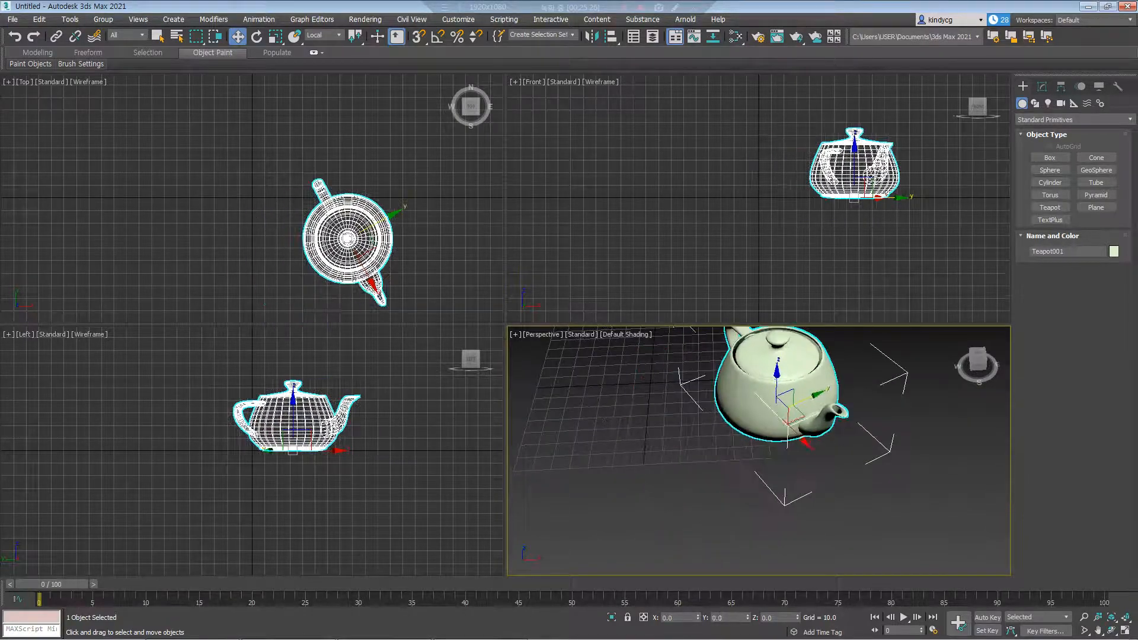
pyautogui.hotkey('ctrl', 'z')
pyautogui.keyDown('alt'); pyautogui.moveTo(821, 396); pyautogui.dragTo(801, 373, button='middle'); pyautogui.keyUp('alt')
pyautogui.moveTo(695, 450); pyautogui.dragTo(700, 457)
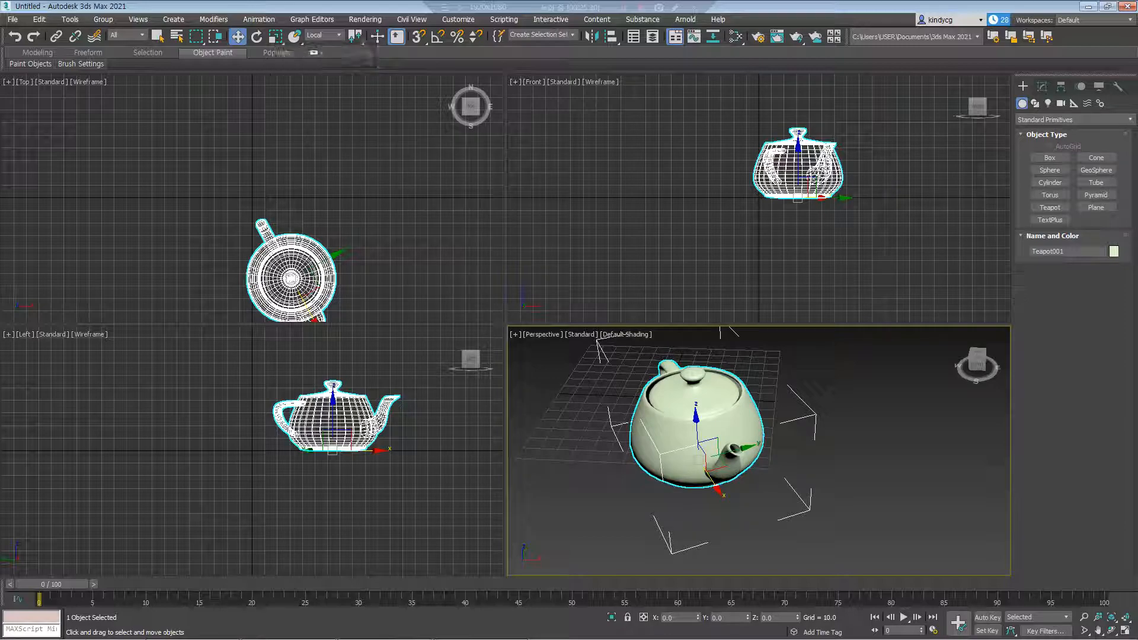
pyautogui.moveTo(701, 442); pyautogui.dragTo(688, 409)
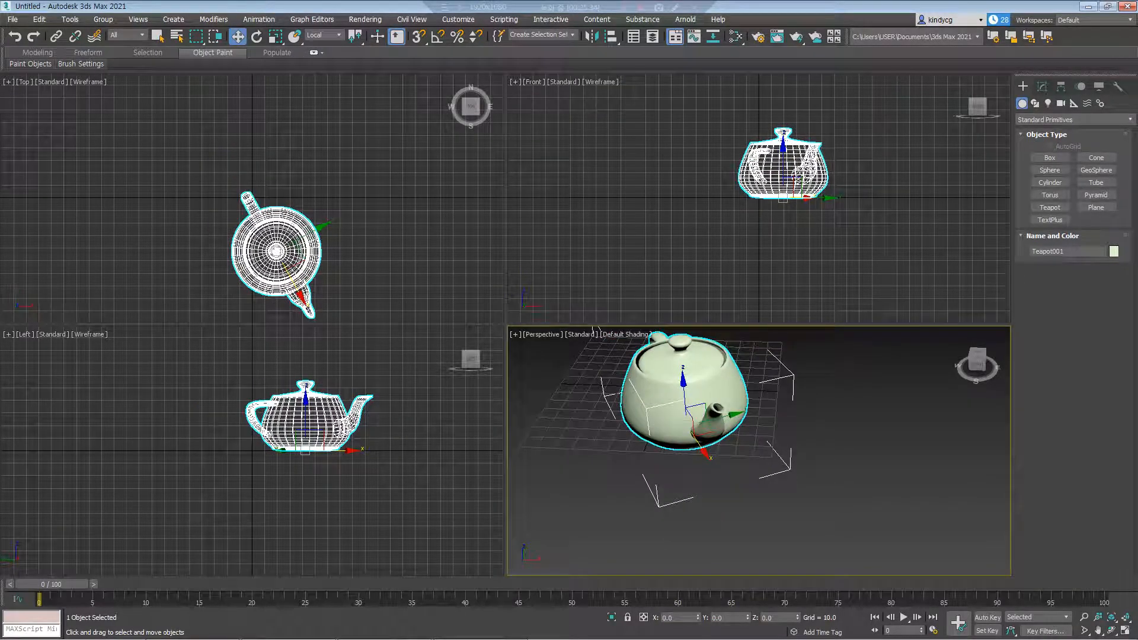
# Switch the reference coordinate system to View and move the rotated teapot back near the origin in the Top view
pyautogui.click(324, 35)
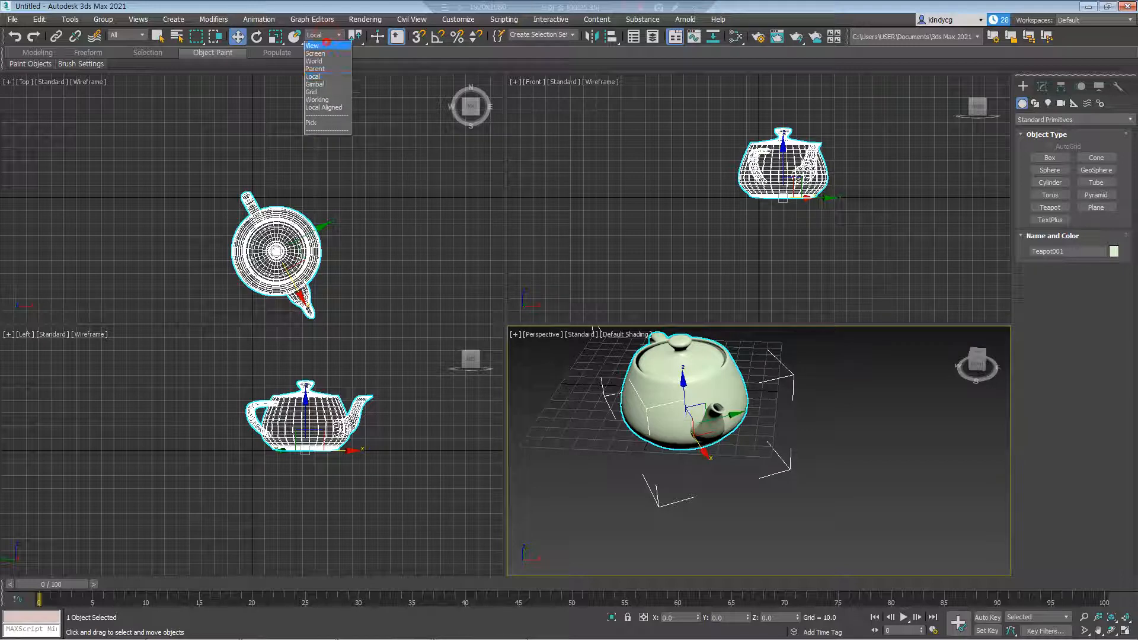
pyautogui.click(327, 45)
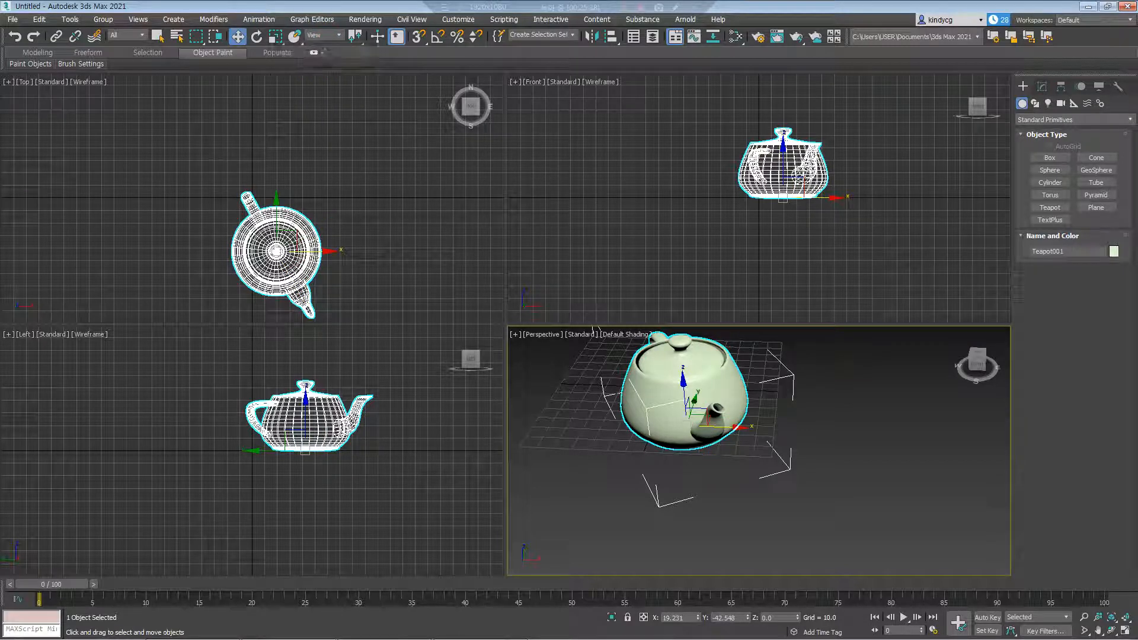
pyautogui.moveTo(277, 251); pyautogui.dragTo(248, 204)
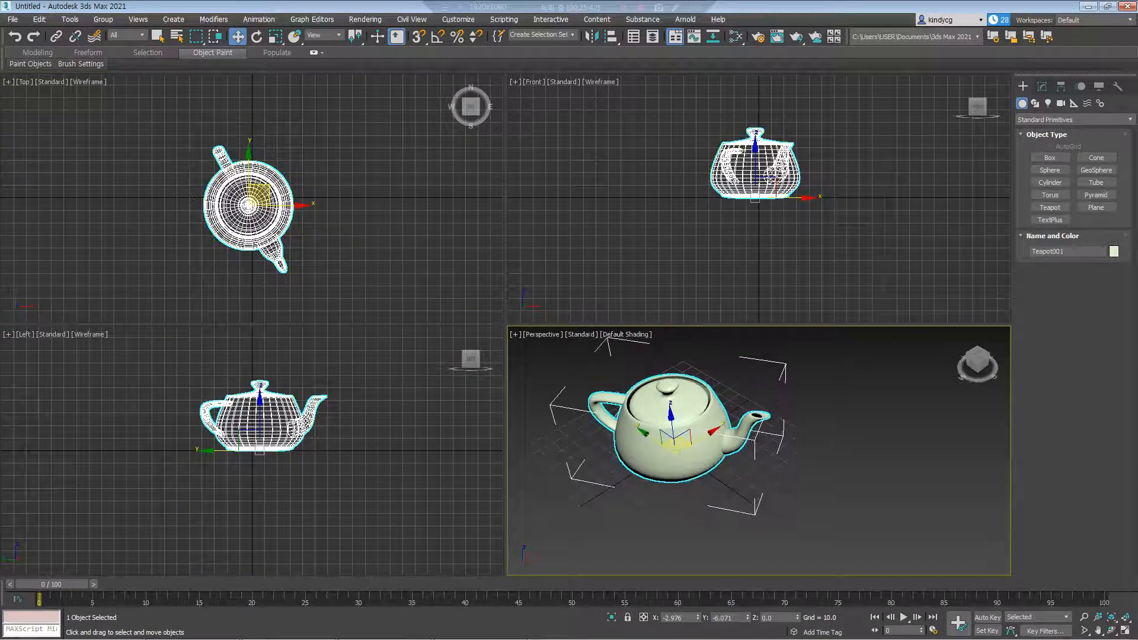
# Deselect the teapot and look over the available transform center options
pyautogui.click(374, 175)
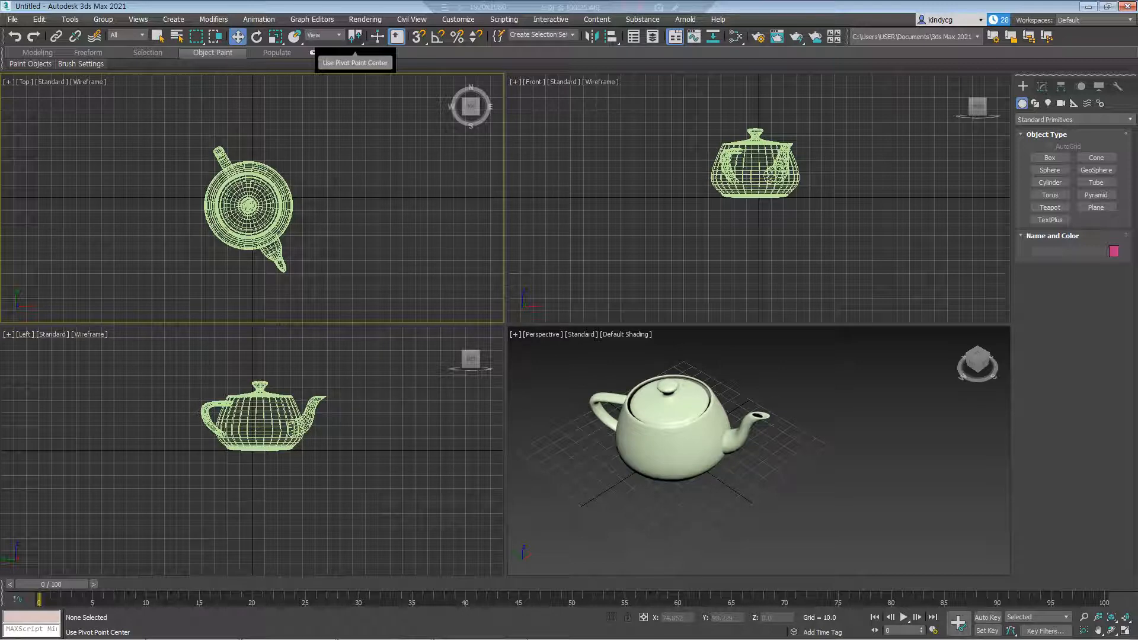
pyautogui.click(355, 36)
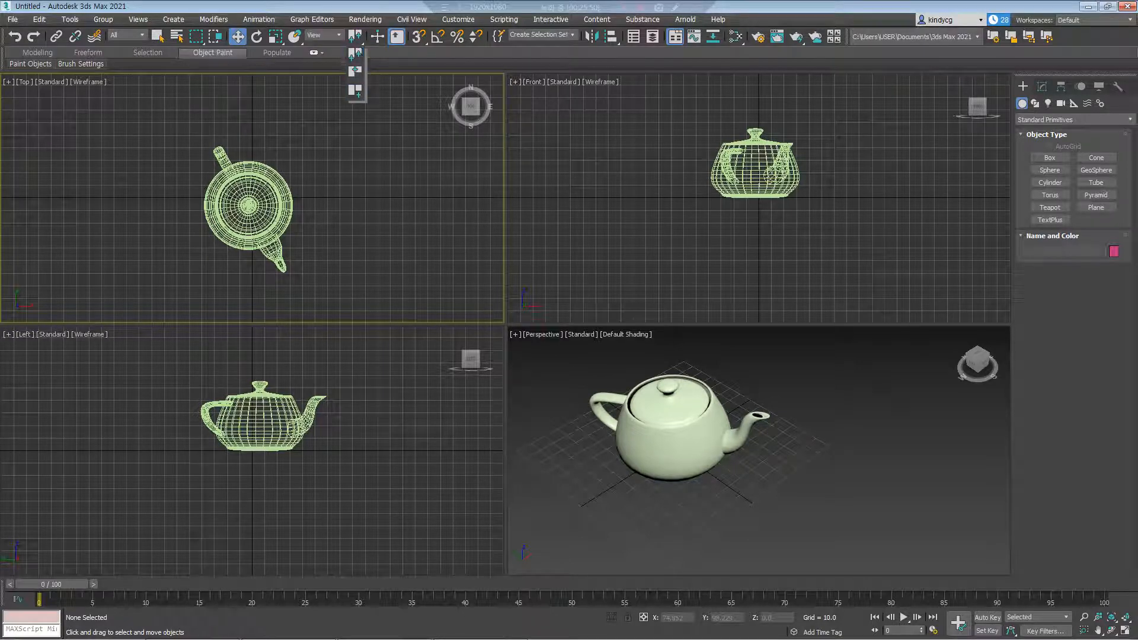
pyautogui.press('Escape')
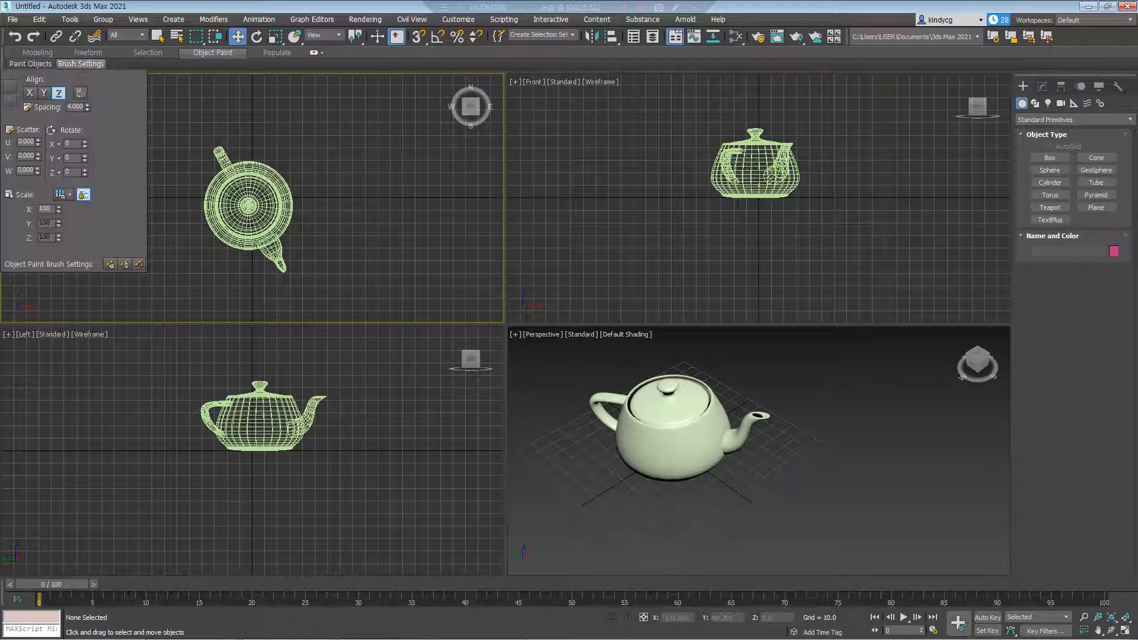
# Reset the scene and discard the teapot
pyautogui.click(12, 19)
pyautogui.click(44, 54)
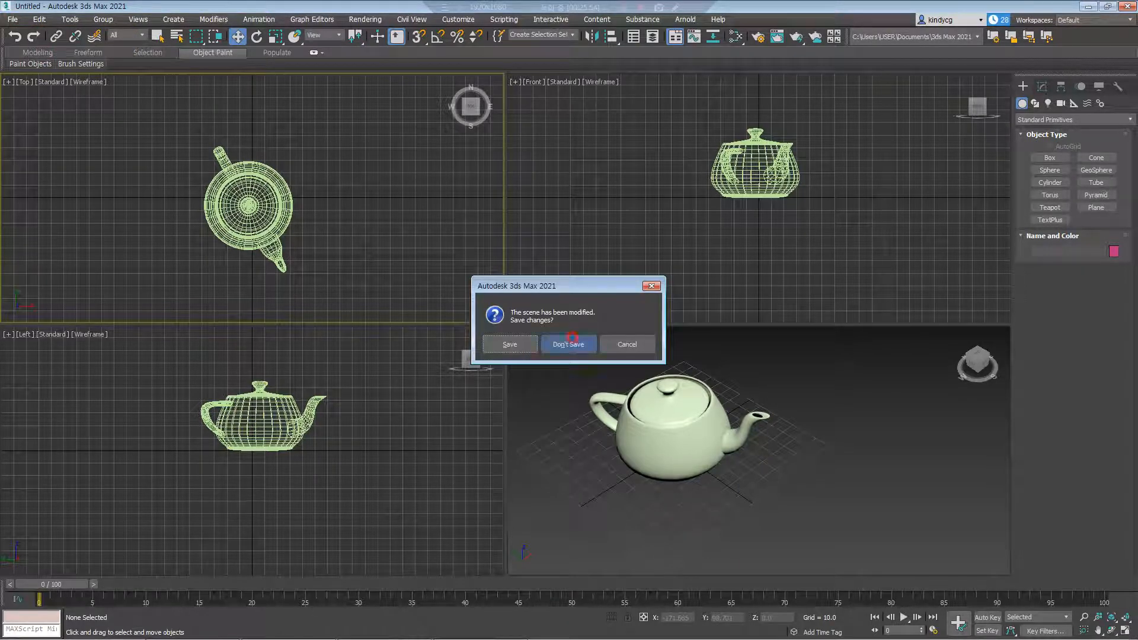
pyautogui.click(570, 346)
pyautogui.click(528, 312)
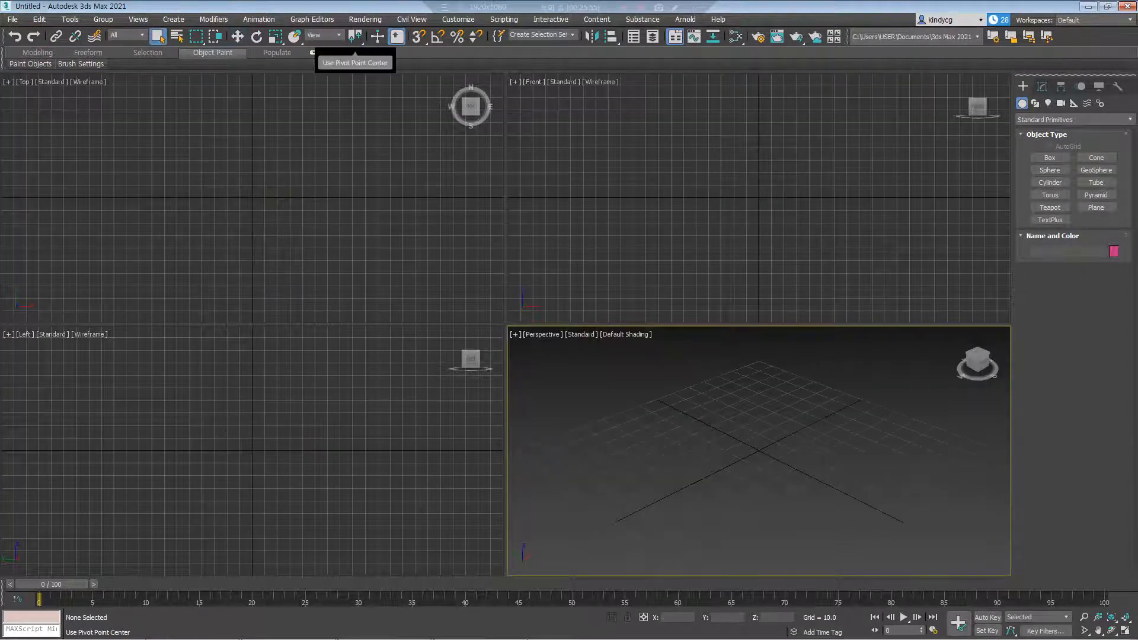
# Create a larger box and a smaller box side by side near the origin, drawing their bases in the Top view
pyautogui.click(1050, 158)
pyautogui.moveTo(178, 170); pyautogui.dragTo(237, 215)
pyautogui.click(237, 133)
pyautogui.moveTo(262, 177); pyautogui.dragTo(300, 215)
pyautogui.click(301, 157)
pyautogui.rightClick(301, 157)
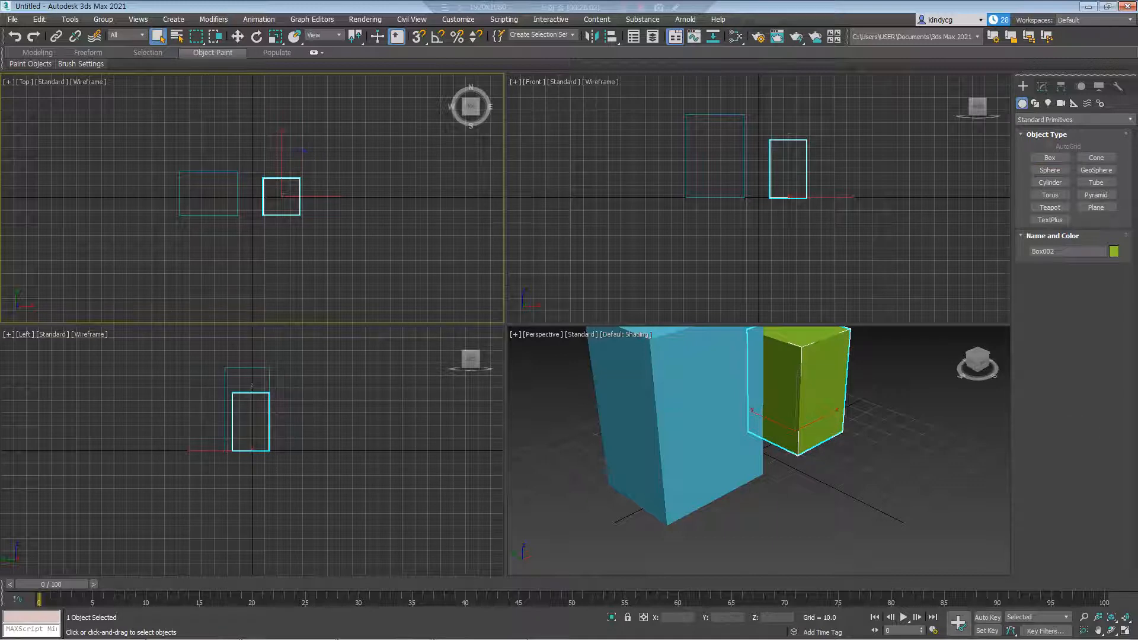
# Select both boxes together in the Perspective view with a selection region and activate the Rotate tool
pyautogui.scroll(-5, 830, 439)
pyautogui.keyDown('alt'); pyautogui.moveTo(830, 439); pyautogui.dragTo(782, 444, button='middle'); pyautogui.keyUp('alt')
pyautogui.click(841, 427)
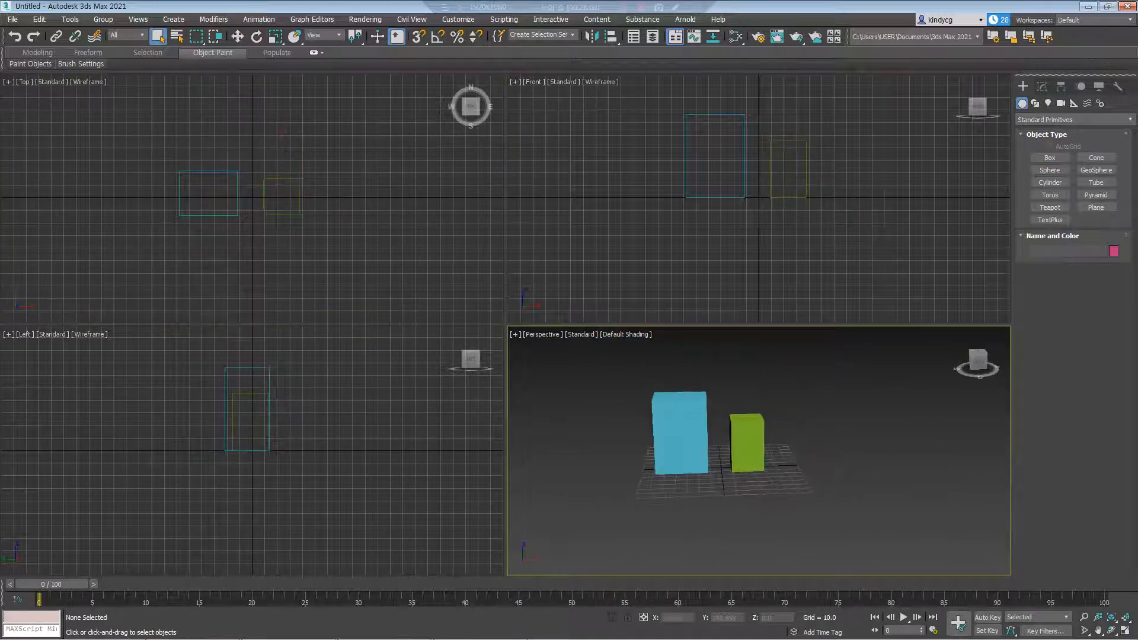
pyautogui.click(680, 415)
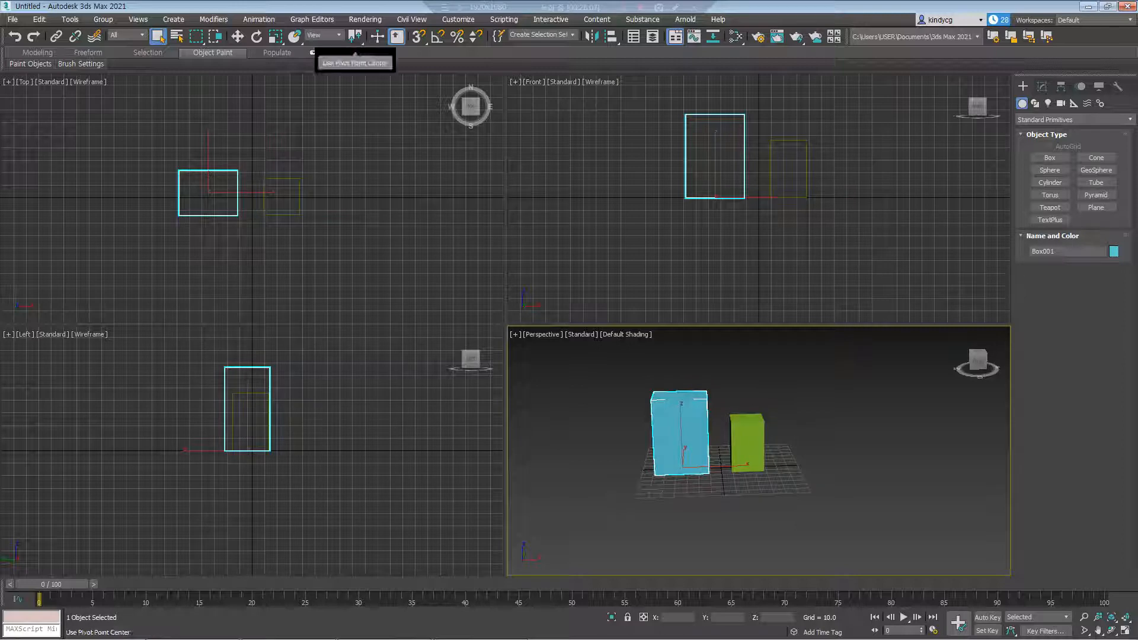
pyautogui.click(742, 376)
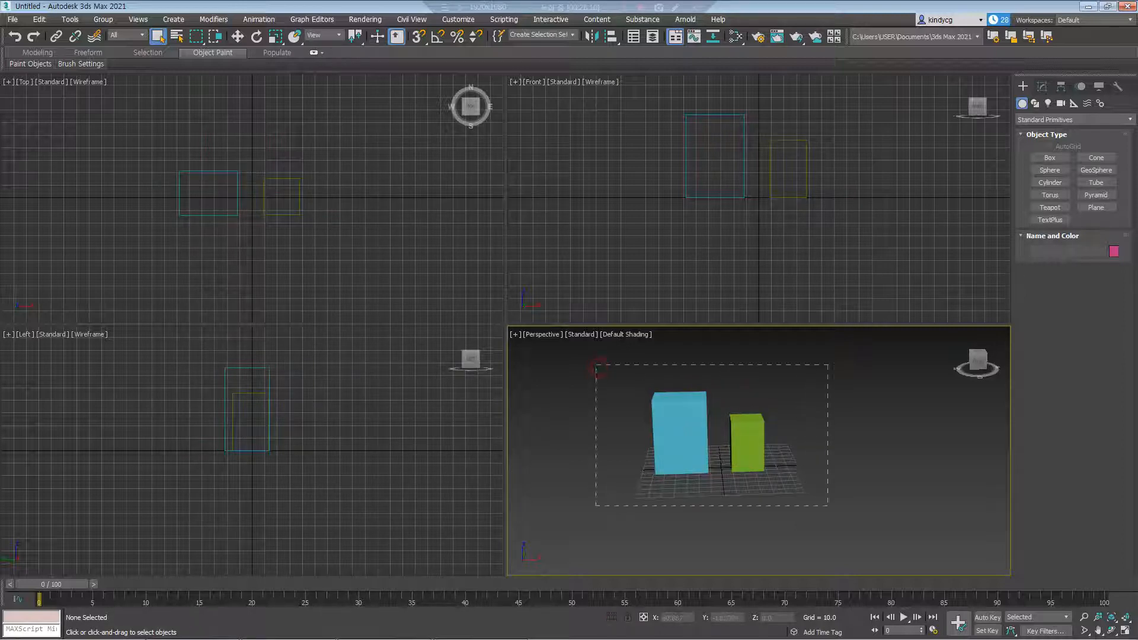
pyautogui.moveTo(596, 364); pyautogui.dragTo(828, 506)
pyautogui.scroll(5, 741, 437)
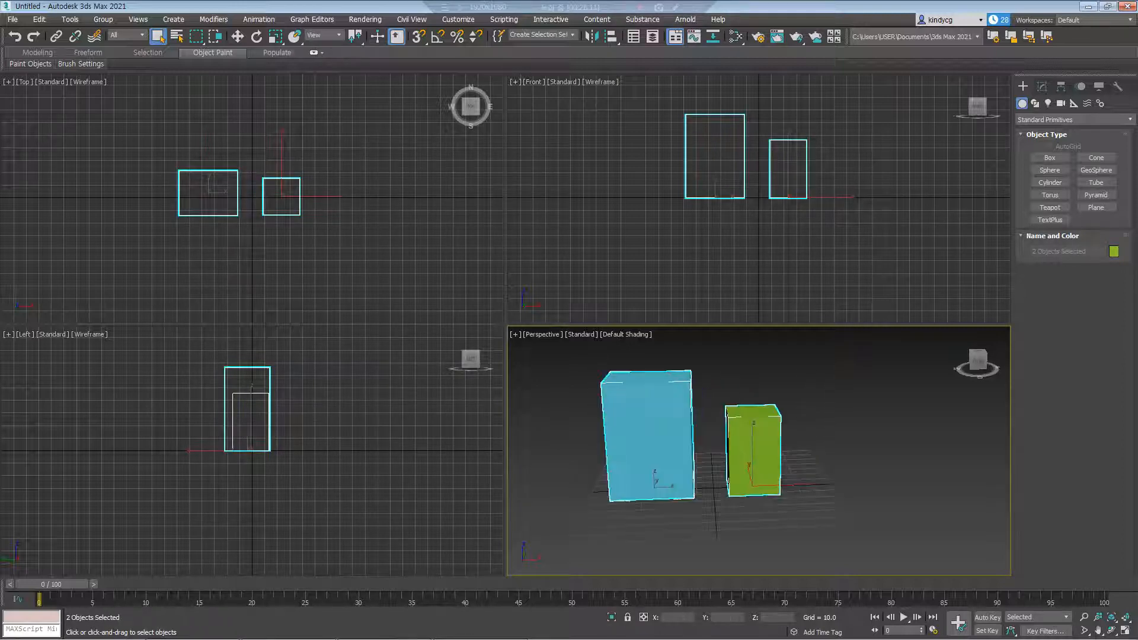
pyautogui.click(257, 37)
pyautogui.moveTo(712, 442); pyautogui.dragTo(698, 438, button='middle')
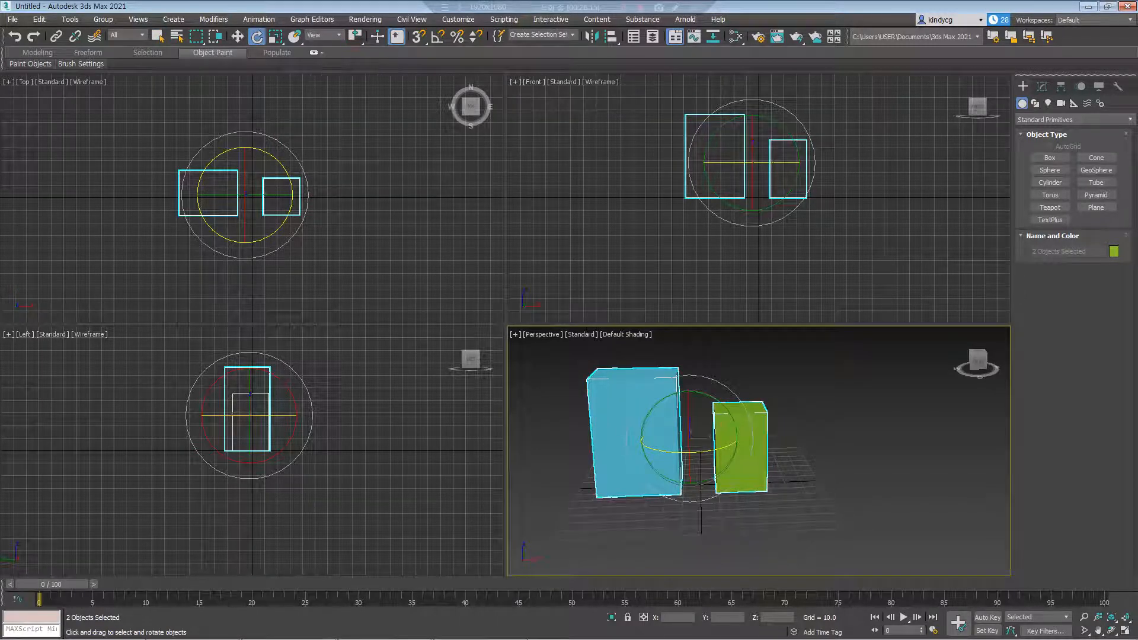
pyautogui.keyDown('alt'); pyautogui.moveTo(707, 424); pyautogui.dragTo(710, 452, button='middle'); pyautogui.keyUp('alt')
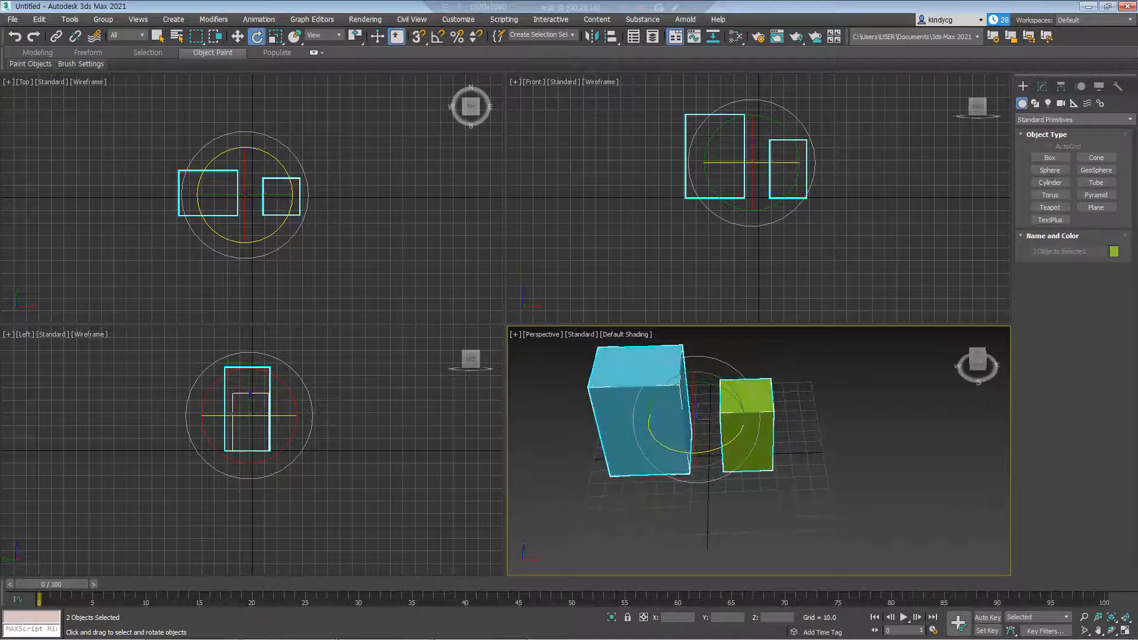
# Try rotating both boxes around their shared selection center, cancelling each rotation
pyautogui.moveTo(721, 448)
pyautogui.mouseDown()
pyautogui.moveTo(741, 438)
pyautogui.moveTo(712, 453)
pyautogui.moveTo(743, 438)
pyautogui.moveTo(704, 456)
pyautogui.moveTo(731, 444)
pyautogui.moveTo(714, 451)
pyautogui.mouseUp()
pyautogui.rightClick(714, 452)
pyautogui.moveTo(697, 452); pyautogui.dragTo(742, 436)
pyautogui.rightClick(742, 436)
# Set the transform center to Use Pivot Point Center and rotate both boxes about Z around their own pivots
pyautogui.click(356, 37)
pyautogui.click(356, 55)
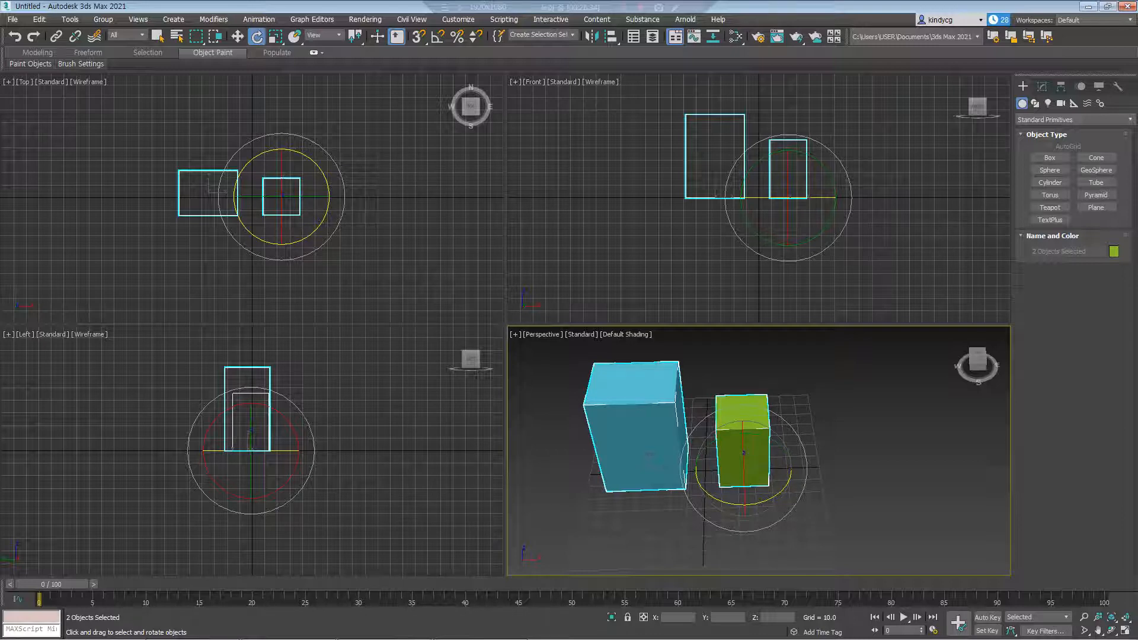
pyautogui.click(356, 37)
pyautogui.click(355, 55)
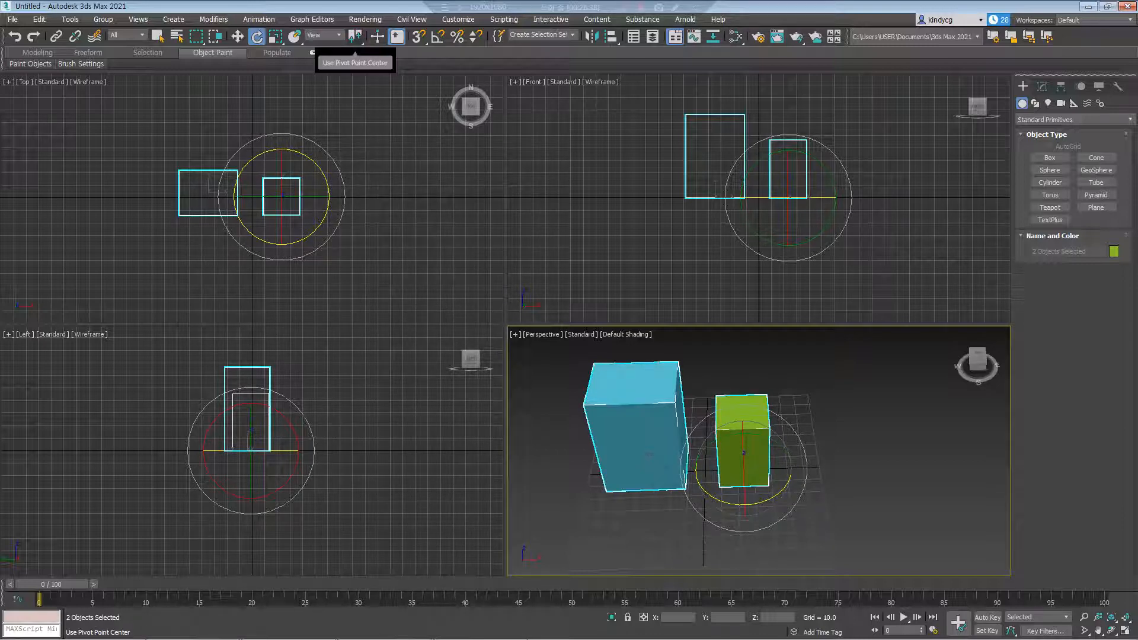
pyautogui.moveTo(770, 500)
pyautogui.mouseDown()
pyautogui.moveTo(827, 478)
pyautogui.moveTo(724, 518)
pyautogui.moveTo(808, 484)
pyautogui.moveTo(788, 492)
pyautogui.mouseUp()
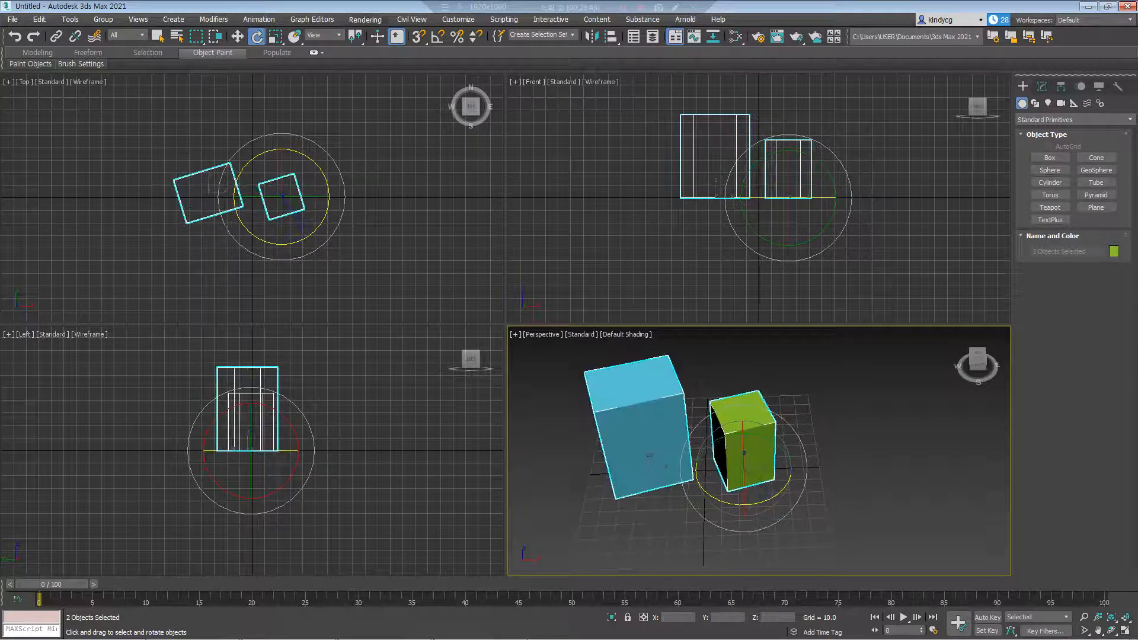
# Set the transform center to Use Selection Center and rotate both boxes slightly about Z around their shared center
pyautogui.moveTo(356, 36); pyautogui.dragTo(355, 72)
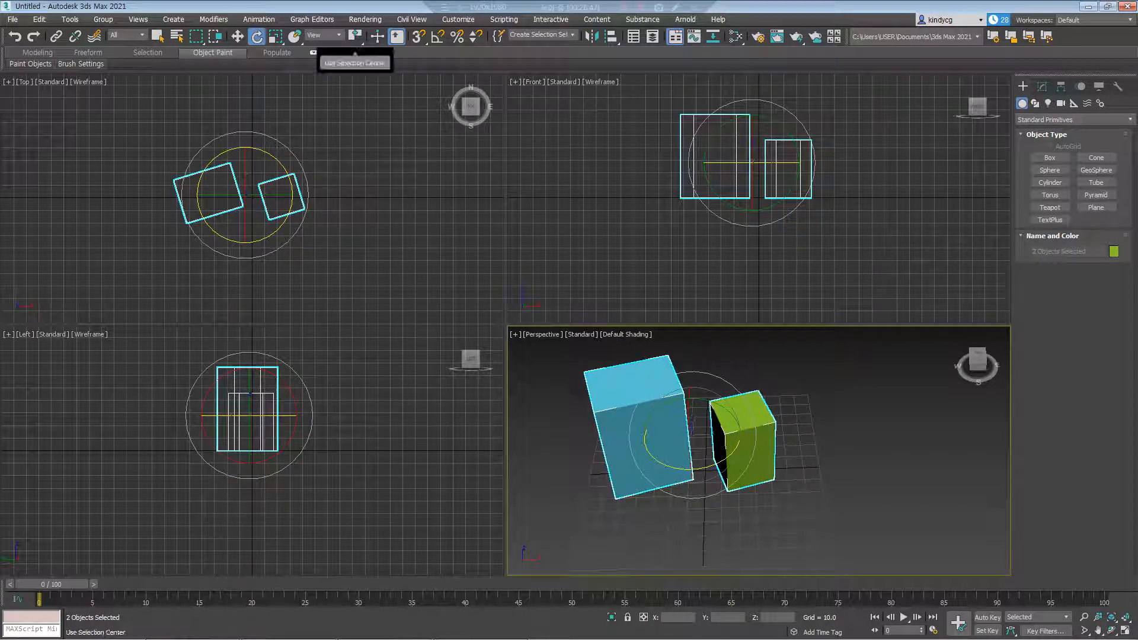
pyautogui.moveTo(711, 474); pyautogui.dragTo(721, 470, button='middle')
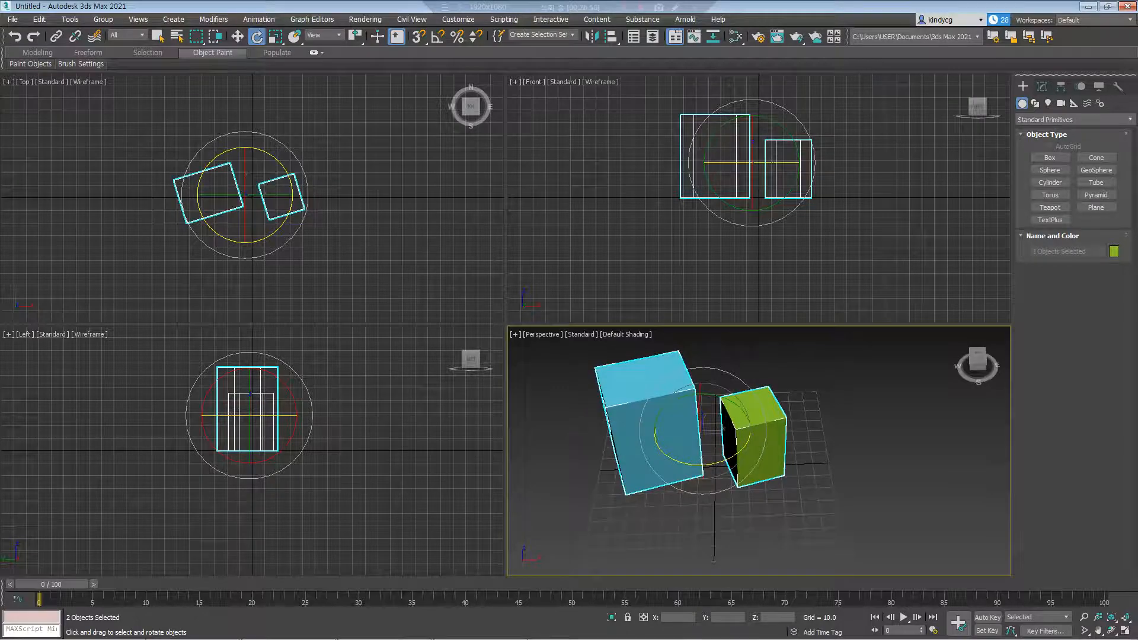
pyautogui.moveTo(723, 462)
pyautogui.mouseDown()
pyautogui.moveTo(823, 429)
pyautogui.moveTo(634, 492)
pyautogui.moveTo(741, 457)
pyautogui.mouseUp()
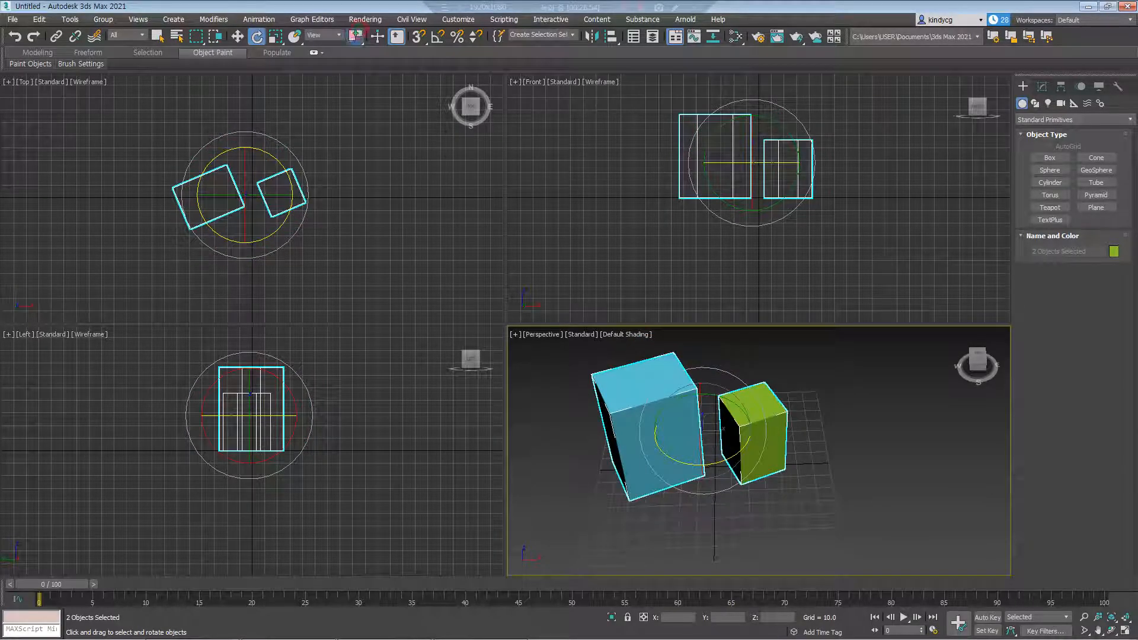
# Set the transform center to Use Transform Coordinate Center and rotate both boxes about Z around the world origin
pyautogui.moveTo(356, 35); pyautogui.dragTo(356, 90)
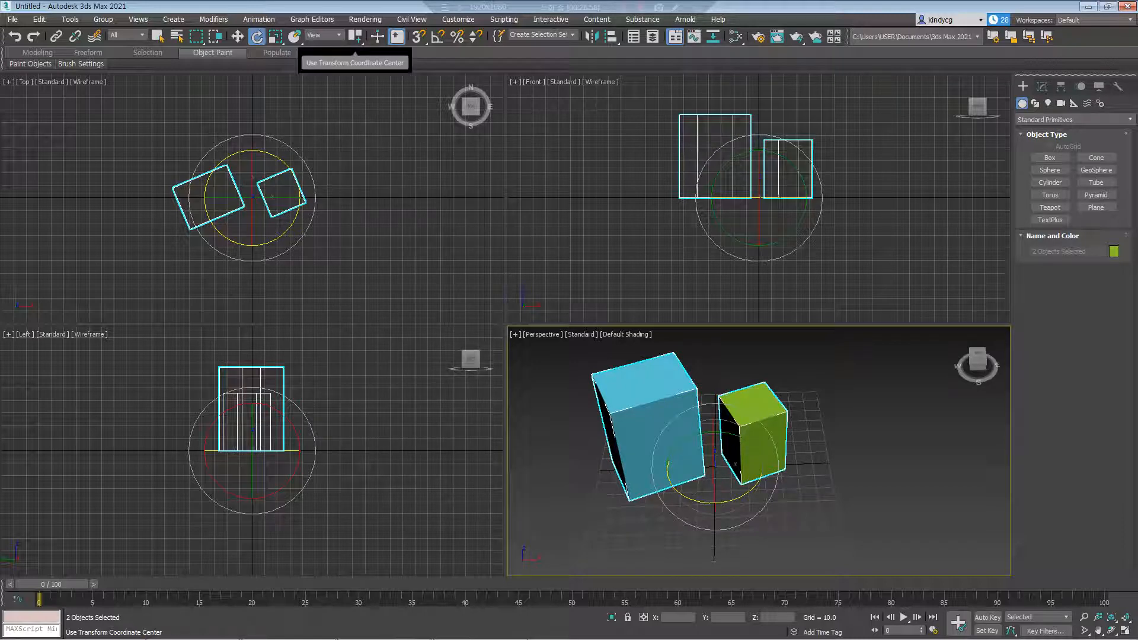
pyautogui.moveTo(740, 498)
pyautogui.mouseDown()
pyautogui.moveTo(763, 487)
pyautogui.moveTo(740, 498)
pyautogui.mouseUp()
pyautogui.rightClick(740, 499)
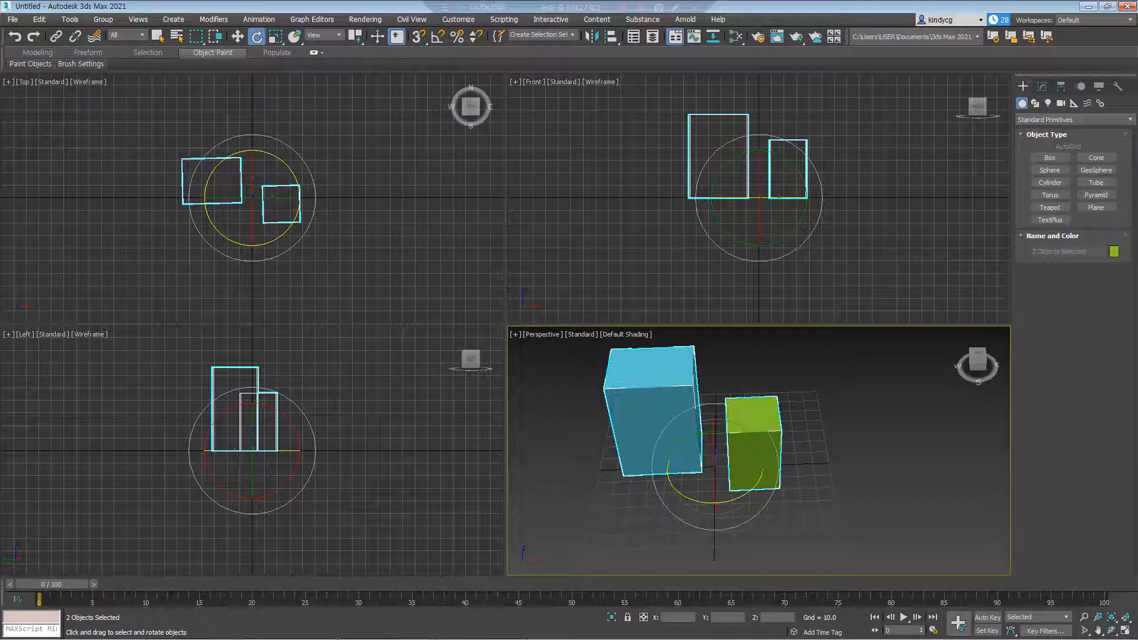
# Deselect the boxes, reset the scene to empty and make the Front view active
pyautogui.click(400, 245)
pyautogui.click(12, 19)
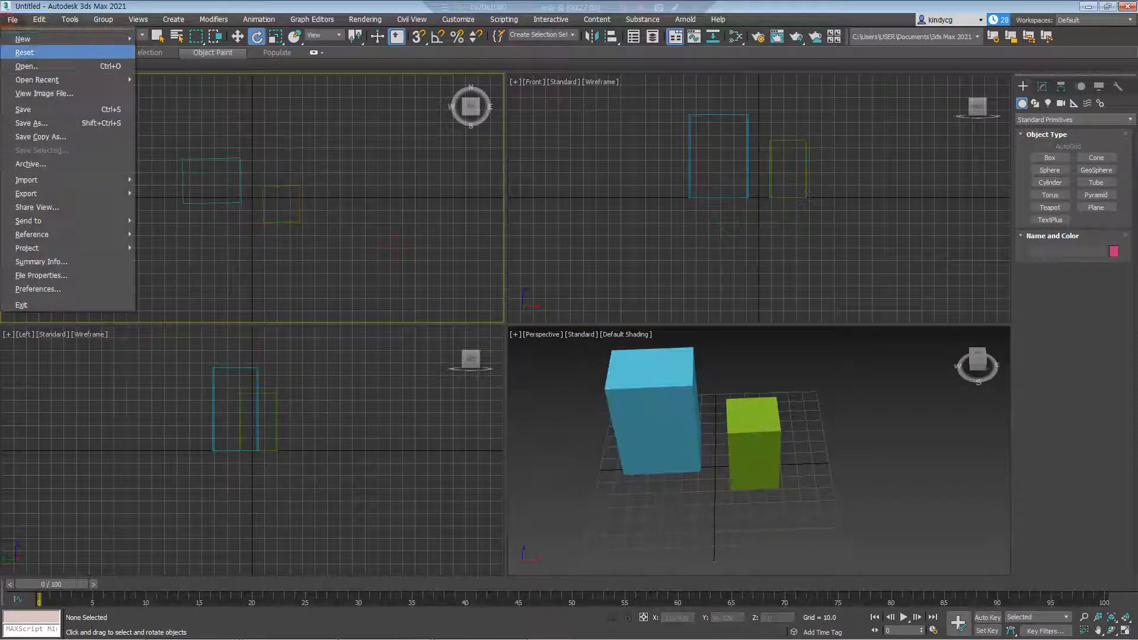
pyautogui.click(23, 44)
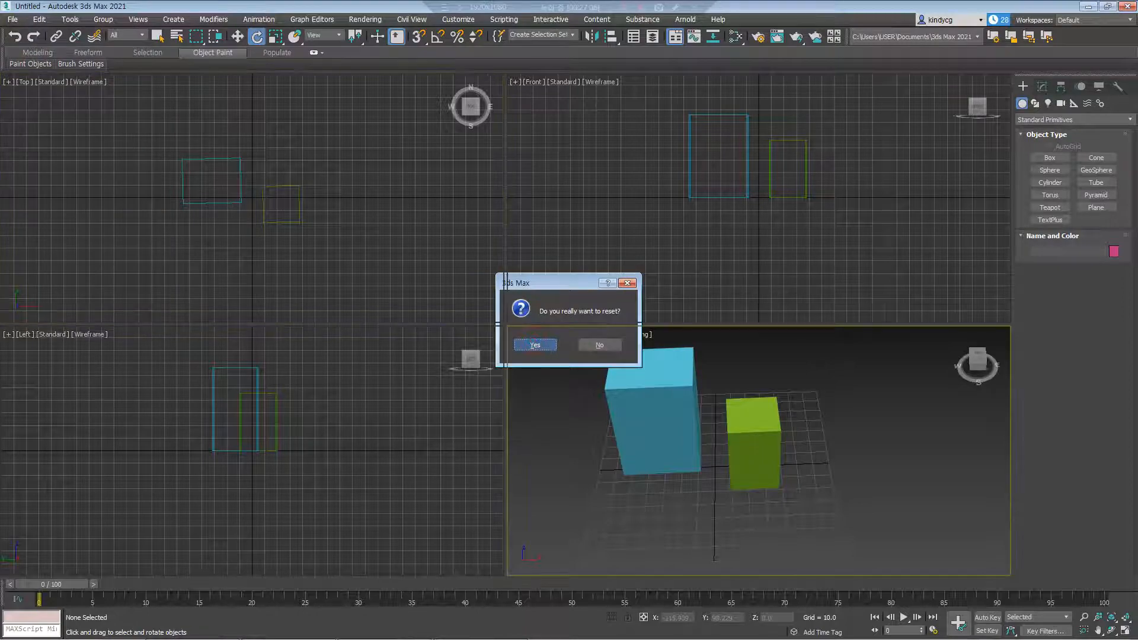
pyautogui.click(534, 344)
pyautogui.click(640, 206)
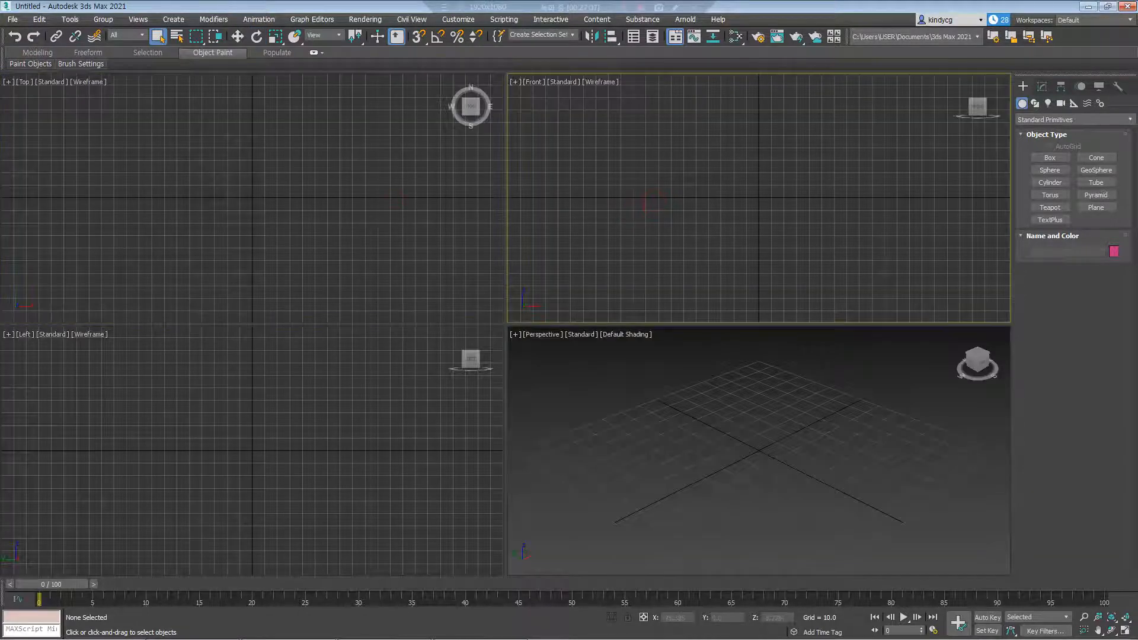
# Create a small sphere at the origin in the Top view and move it to about X -30, Y 20
pyautogui.click(1050, 170)
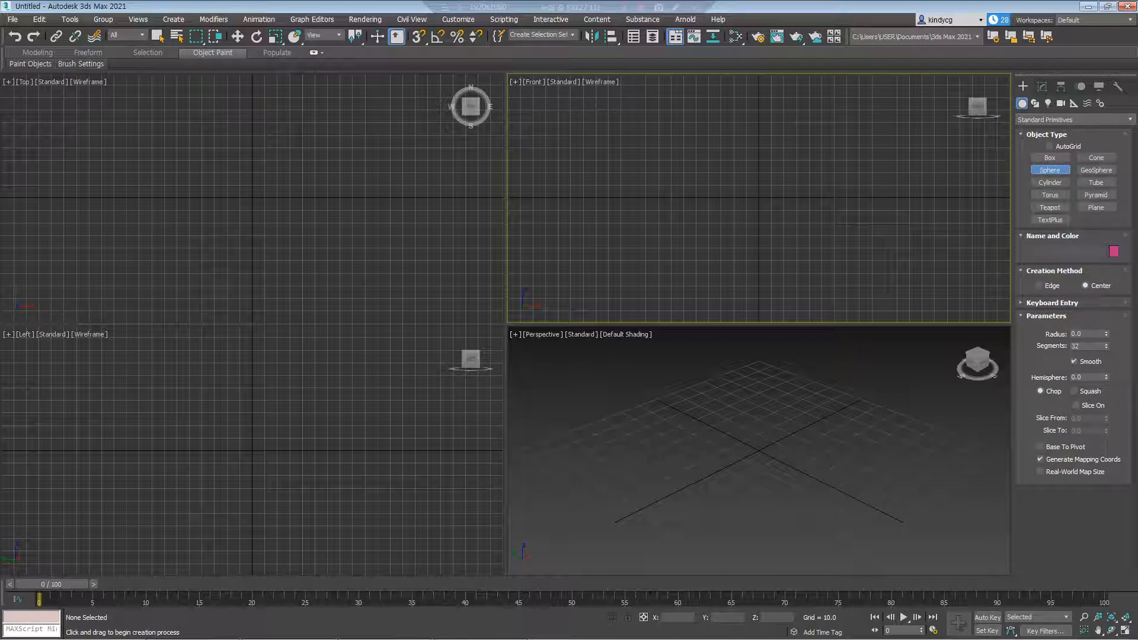
pyautogui.moveTo(252, 197); pyautogui.dragTo(268, 201)
pyautogui.rightClick(308, 208)
pyautogui.moveTo(308, 208); pyautogui.dragTo(334, 207, button='middle')
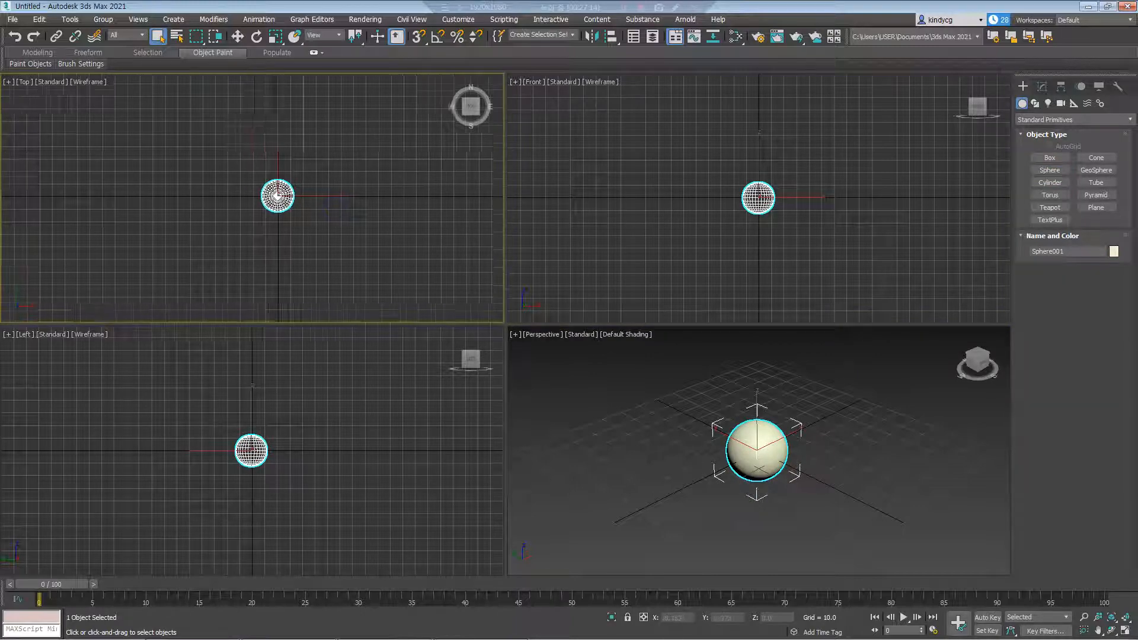
pyautogui.scroll(3, 290, 197)
pyautogui.press('w')
pyautogui.moveTo(277, 185); pyautogui.dragTo(201, 137)
pyautogui.moveTo(201, 136); pyautogui.dragTo(227, 178, button='middle')
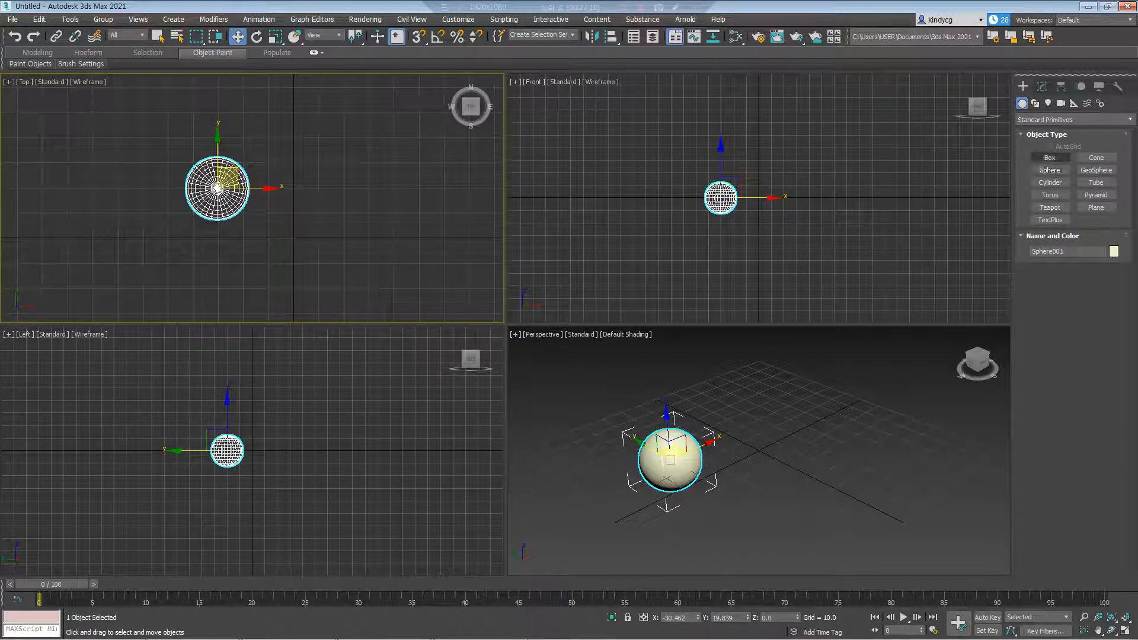
# Create a thin box about 36 long and 158 wide against the sphere in the Top view and center it on the sphere in Y
pyautogui.click(1050, 157)
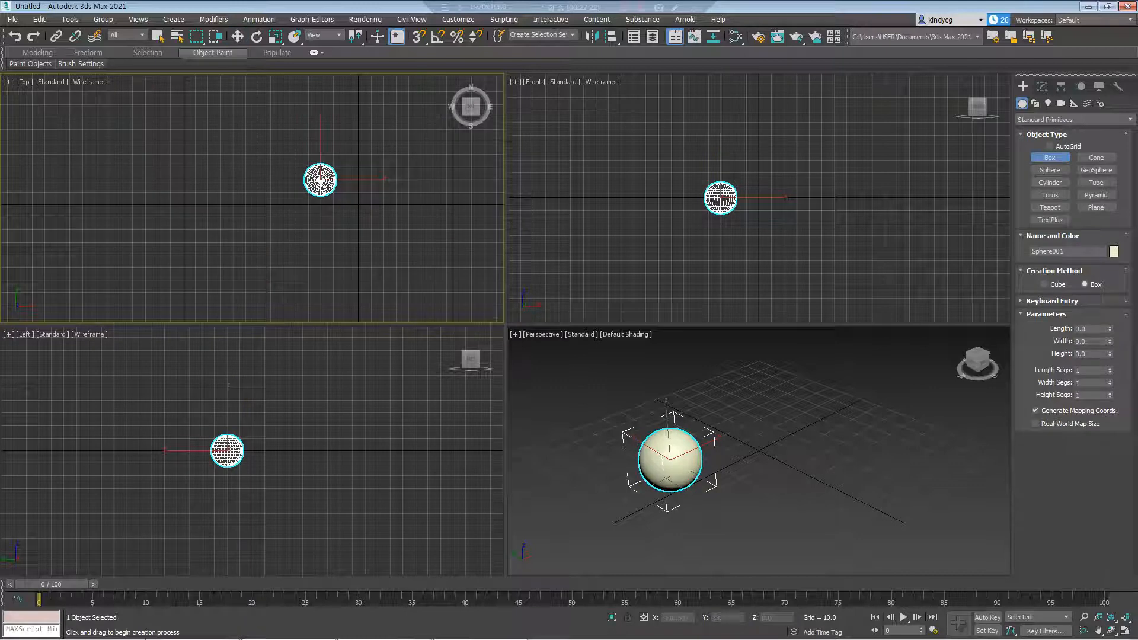
pyautogui.moveTo(109, 149); pyautogui.dragTo(308, 195)
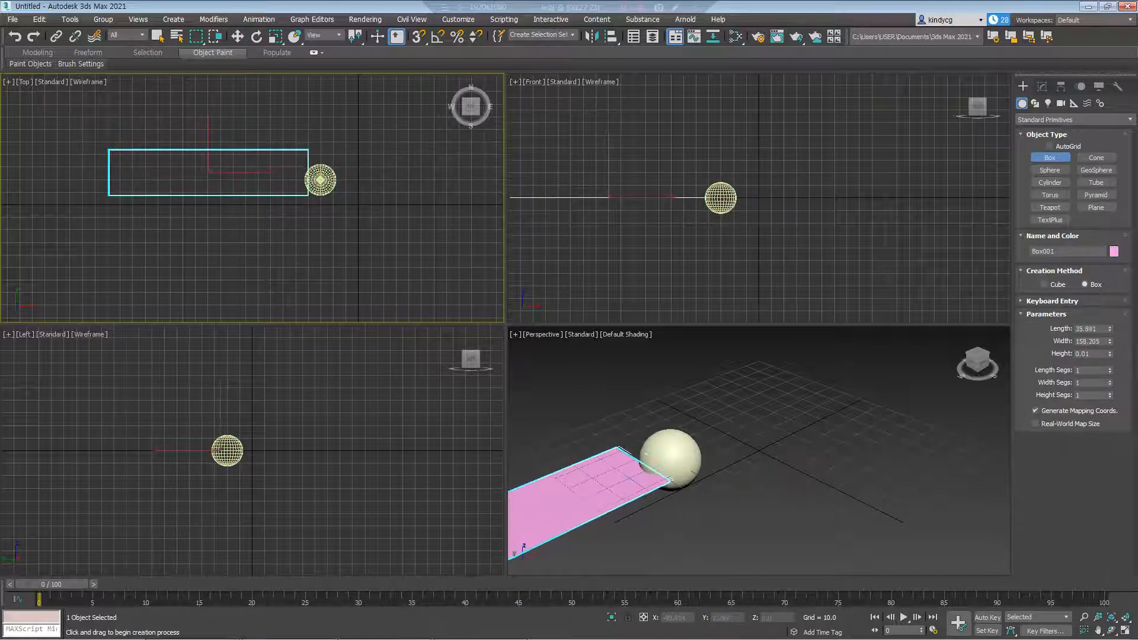
pyautogui.click(311, 182)
pyautogui.press('w')
pyautogui.moveTo(297, 173); pyautogui.dragTo(295, 180, button='middle')
pyautogui.moveTo(221, 157)
pyautogui.mouseDown()
pyautogui.moveTo(221, 168)
pyautogui.moveTo(222, 152)
pyautogui.mouseUp()
pyautogui.click(318, 187)
pyautogui.click(308, 207)
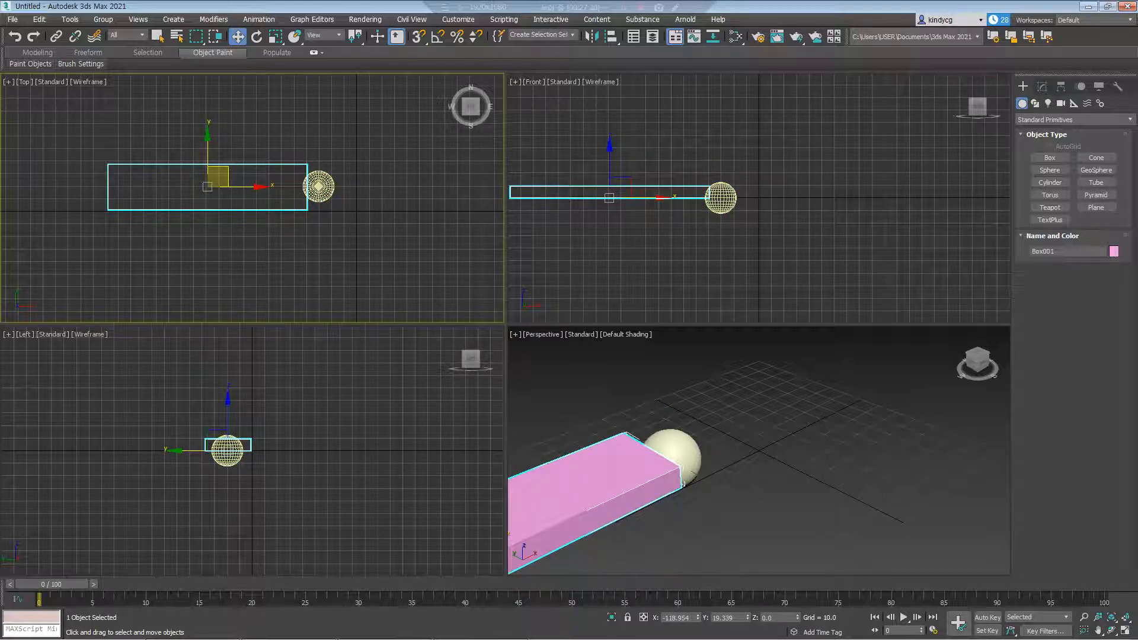
# Set the Move tool's reference coordinate system to Pick and pick the sphere as the reference object for the box
pyautogui.click(325, 35)
pyautogui.click(325, 35)
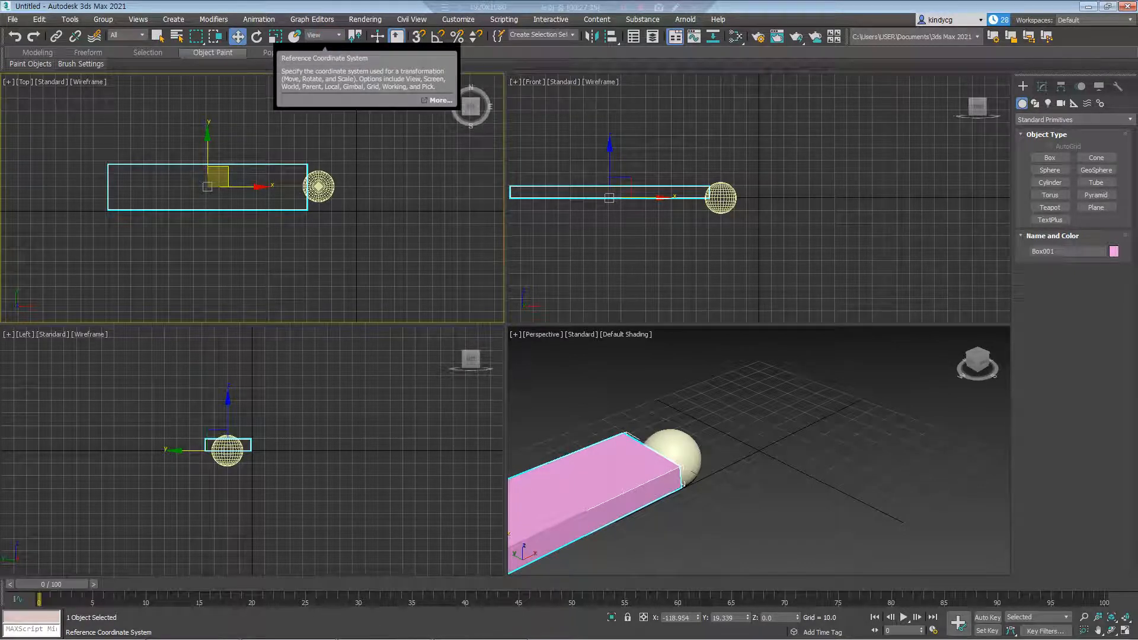
pyautogui.click(325, 35)
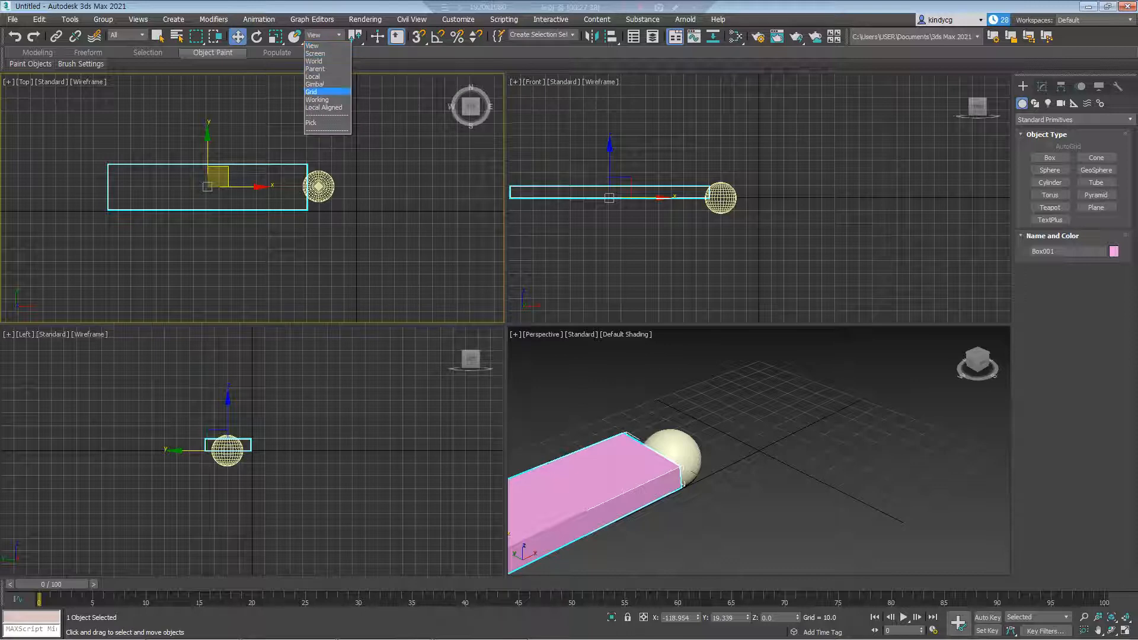
pyautogui.click(321, 123)
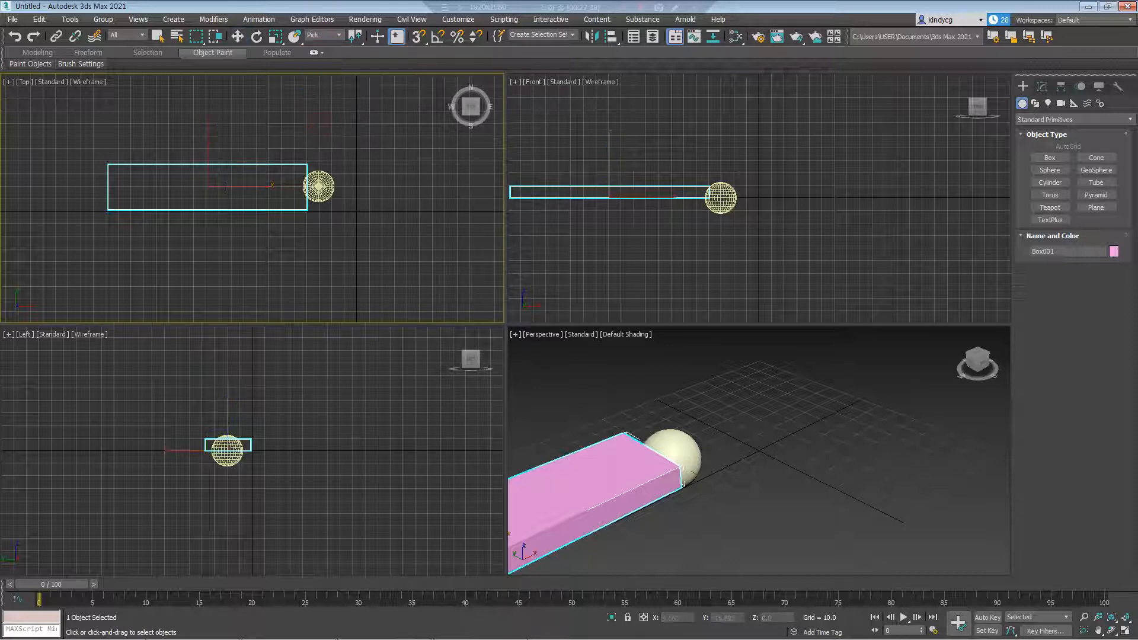
pyautogui.scroll(3, 310, 205)
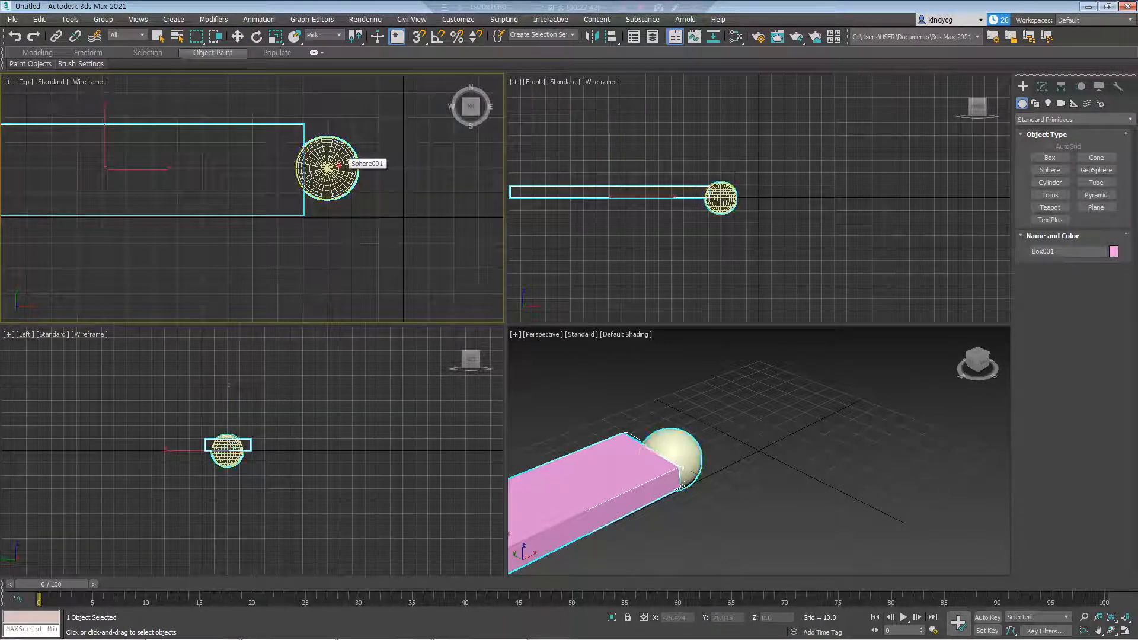
pyautogui.click(339, 156)
pyautogui.click(334, 36)
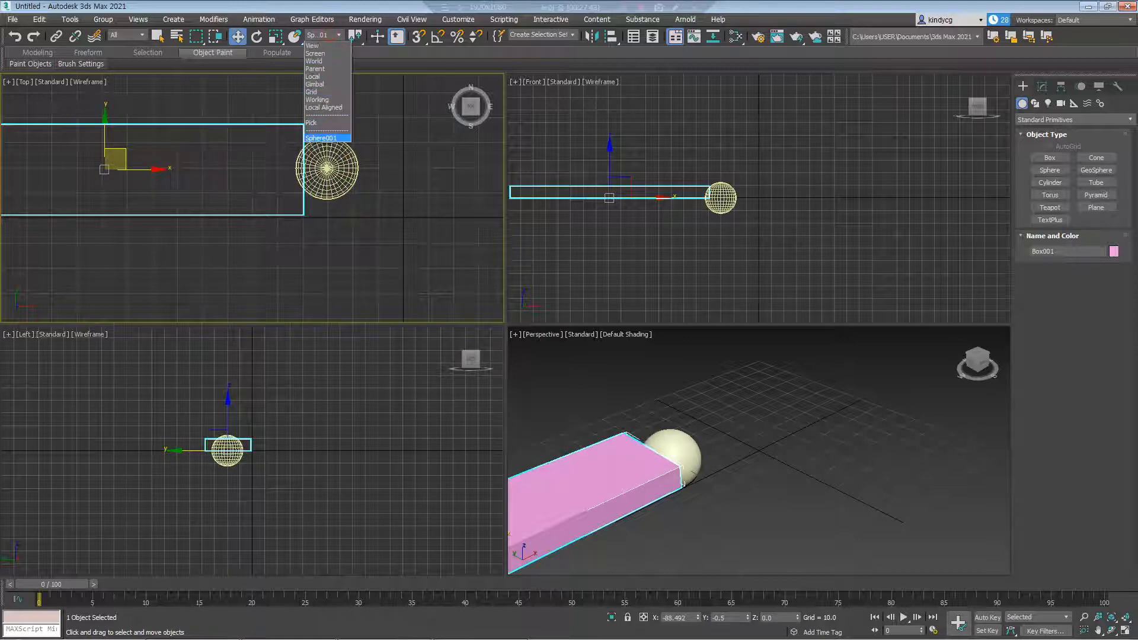
pyautogui.click(327, 137)
pyautogui.click(324, 36)
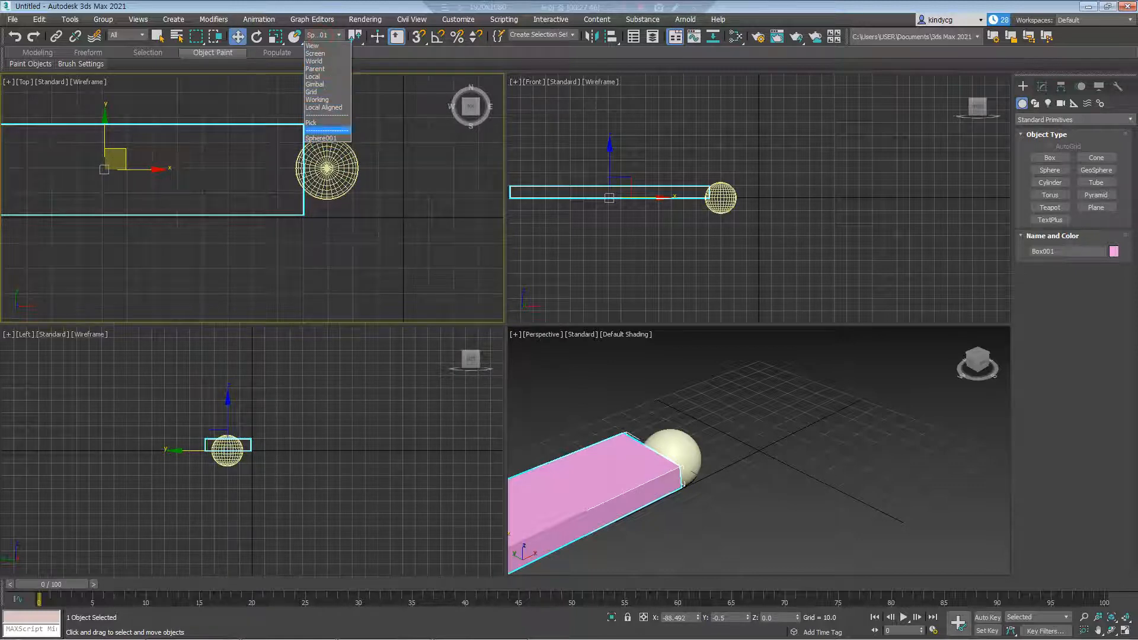
pyautogui.click(323, 138)
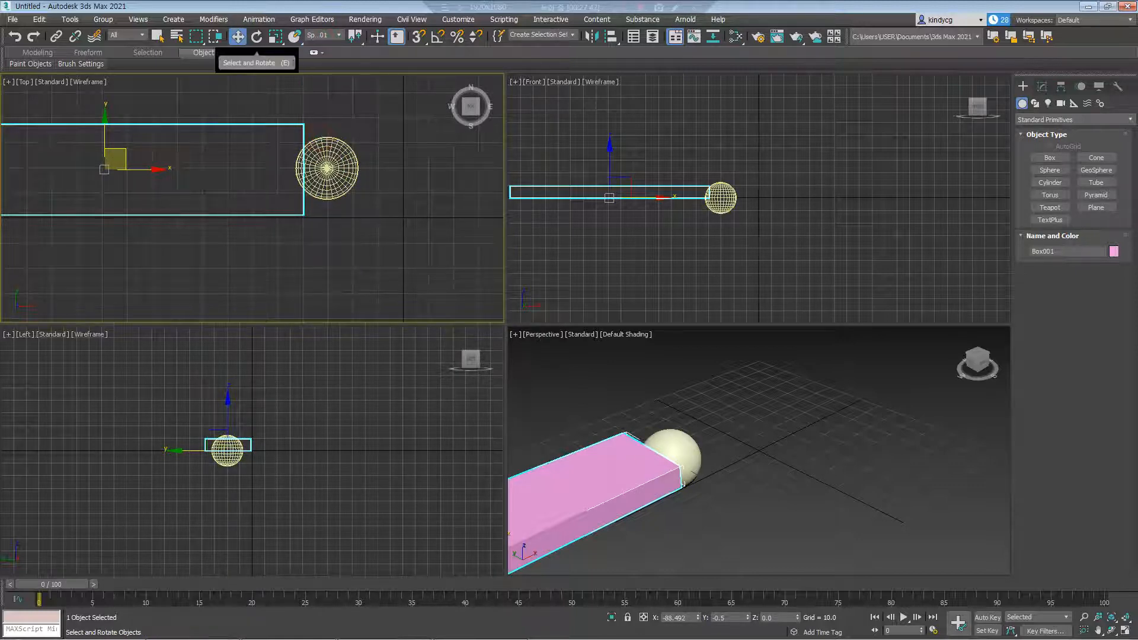
# Activate the Rotate tool and set its reference coordinate system to Sphere001
pyautogui.click(256, 36)
pyautogui.click(323, 36)
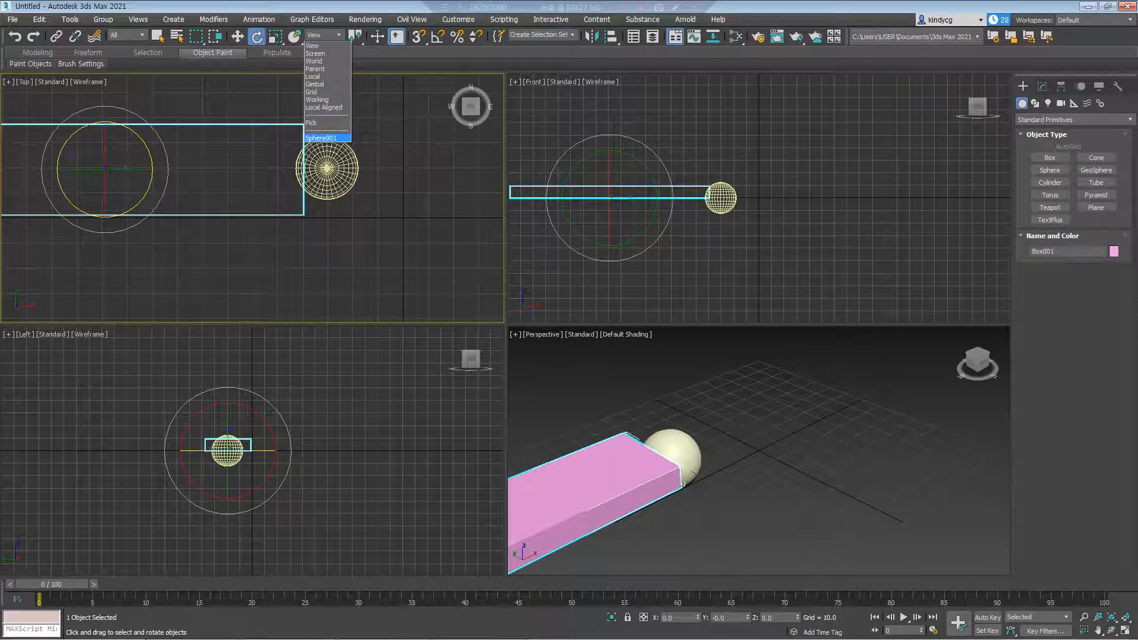
pyautogui.click(323, 137)
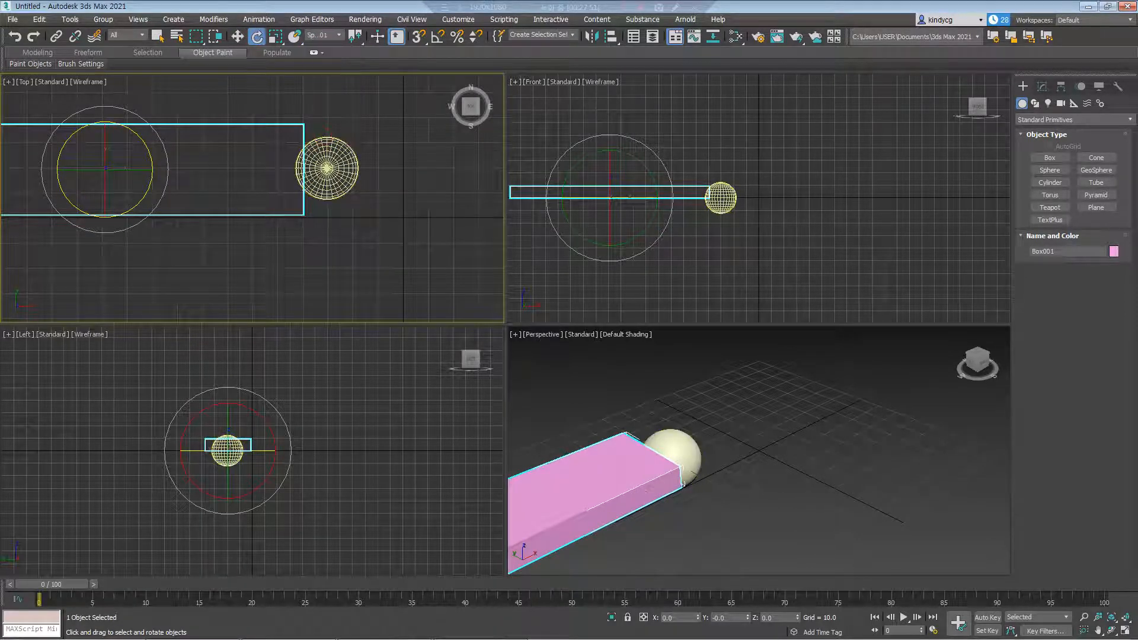
# Try rotating the box in the Top view with the pivot point center active, and undo the rotation
pyautogui.moveTo(237, 267); pyautogui.dragTo(298, 273, button='middle')
pyautogui.moveTo(205, 147)
pyautogui.mouseDown()
pyautogui.moveTo(195, 134)
pyautogui.moveTo(214, 162)
pyautogui.mouseUp()
pyautogui.hotkey('ctrl', 'z')
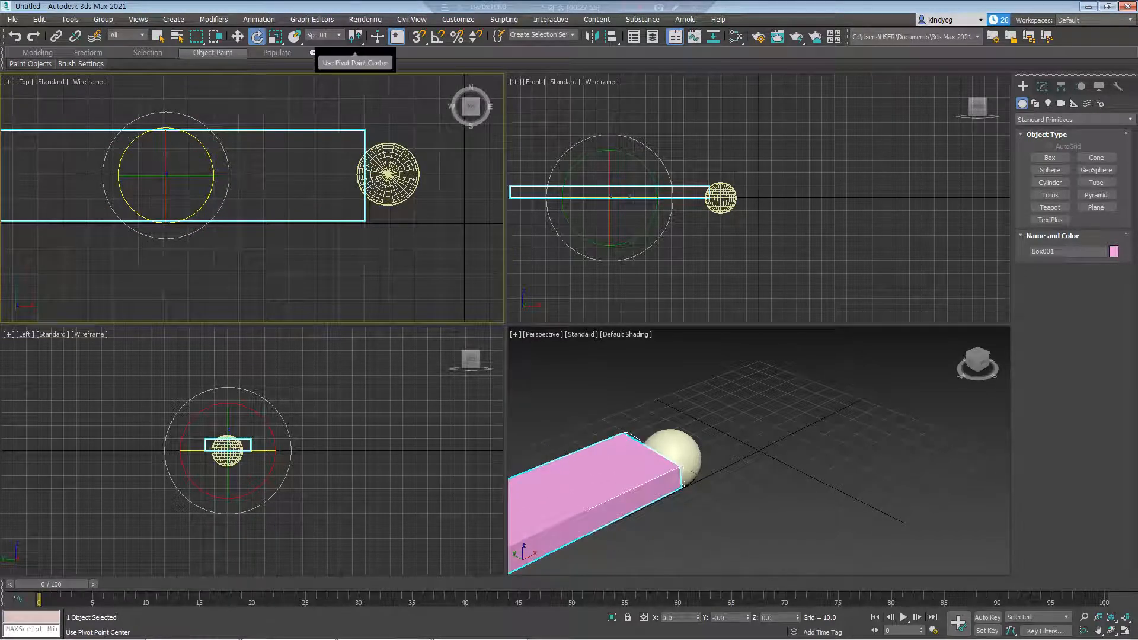
# Set the transform center to Use Transform Coordinate Center and try rotating the box around the sphere
pyautogui.click(355, 36)
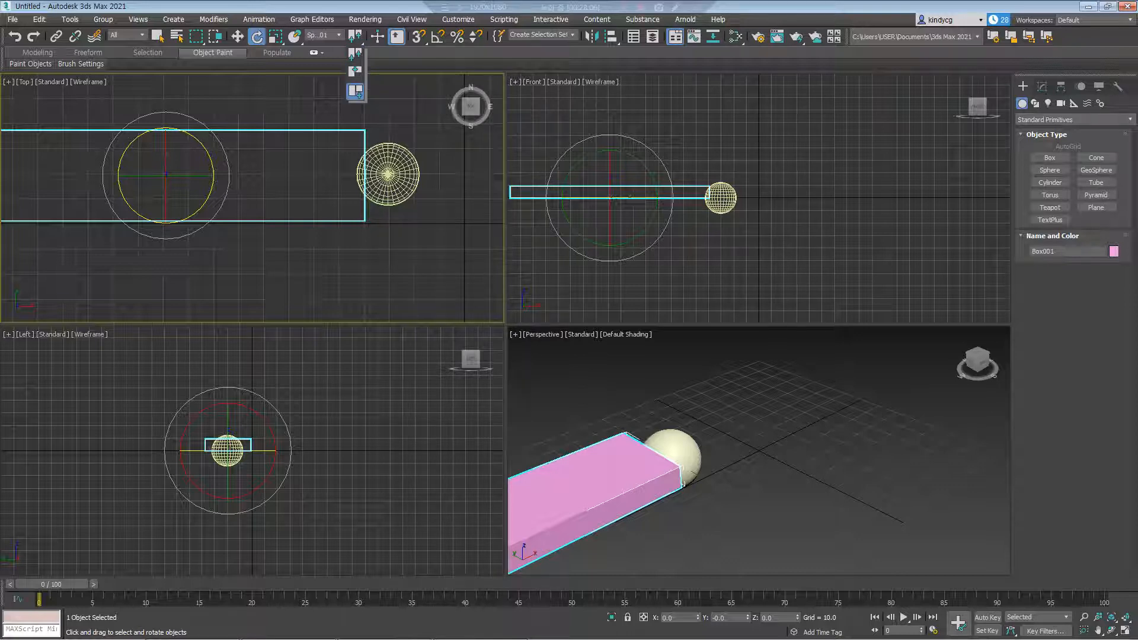
pyautogui.click(356, 91)
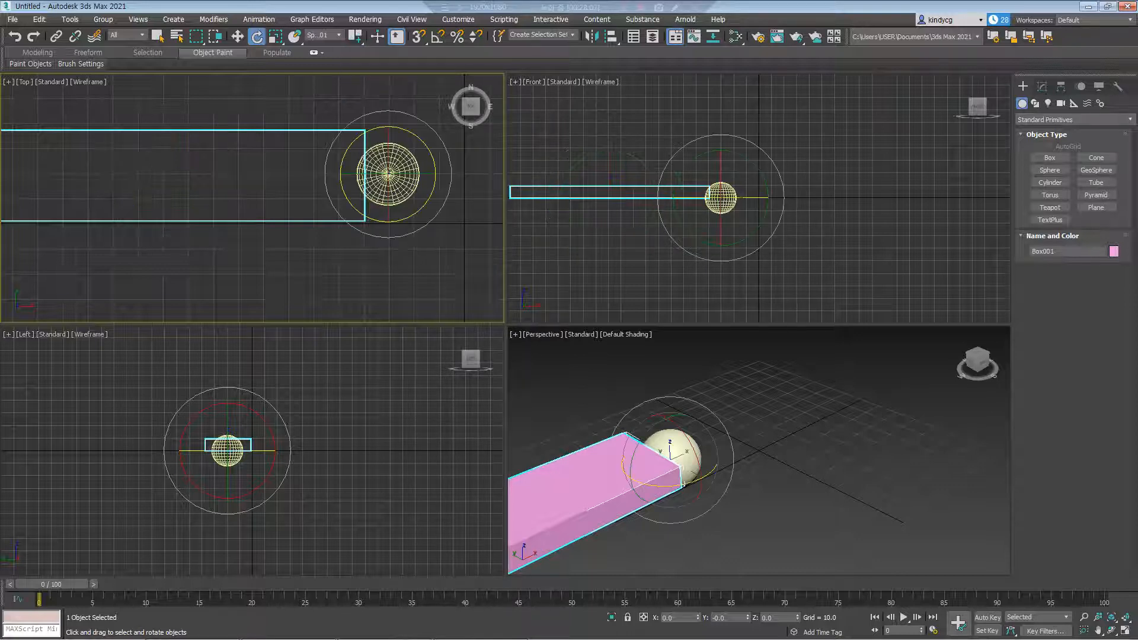
pyautogui.scroll(-4, 277, 188)
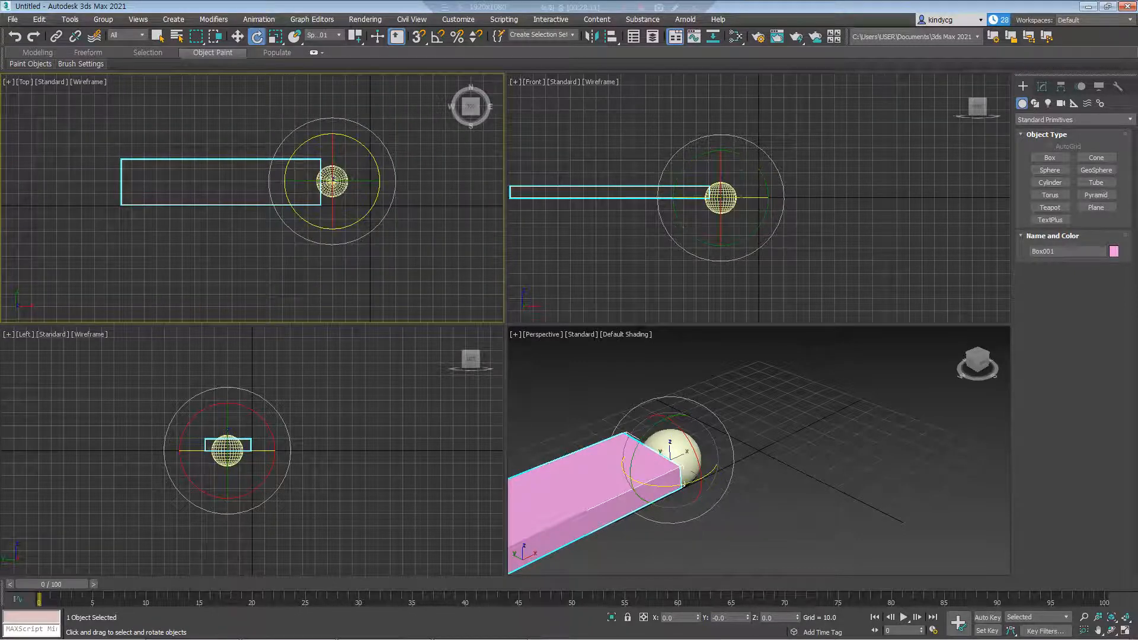
pyautogui.moveTo(372, 155)
pyautogui.mouseDown()
pyautogui.moveTo(405, 207)
pyautogui.moveTo(373, 157)
pyautogui.mouseUp()
pyautogui.rightClick(373, 158)
# Rotate-clone the box about -91° around the sphere as three copies using the Copy option
pyautogui.moveTo(370, 152)
pyautogui.mouseDown()
pyautogui.moveTo(405, 197)
pyautogui.moveTo(378, 163)
pyautogui.moveTo(384, 172)
pyautogui.mouseUp()
pyautogui.rightClick(380, 159)
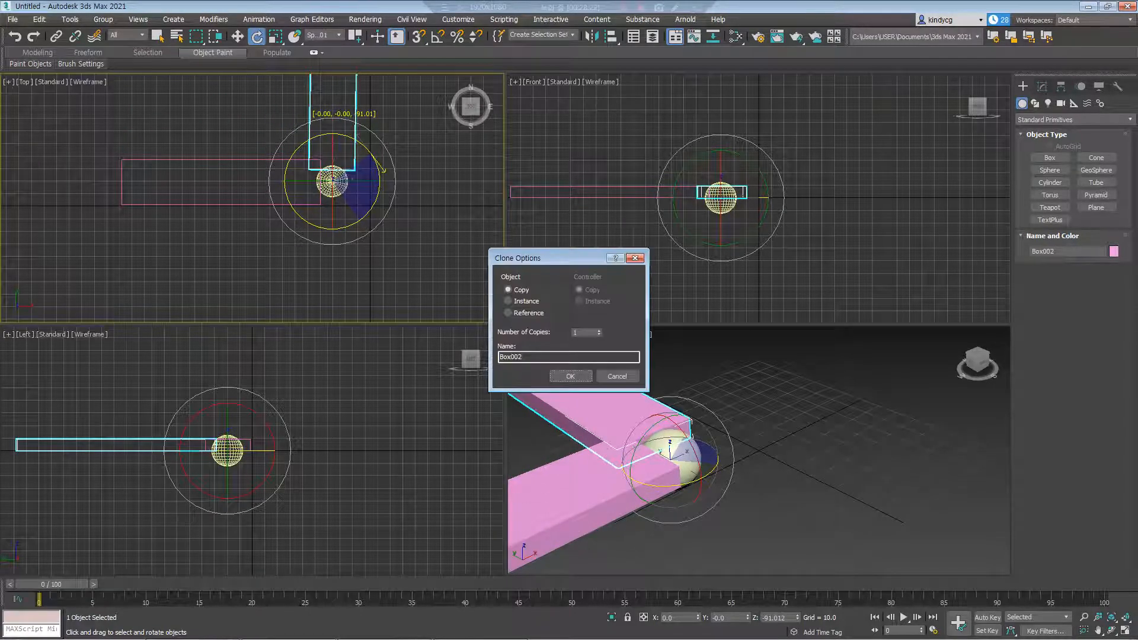
pyautogui.click(578, 375)
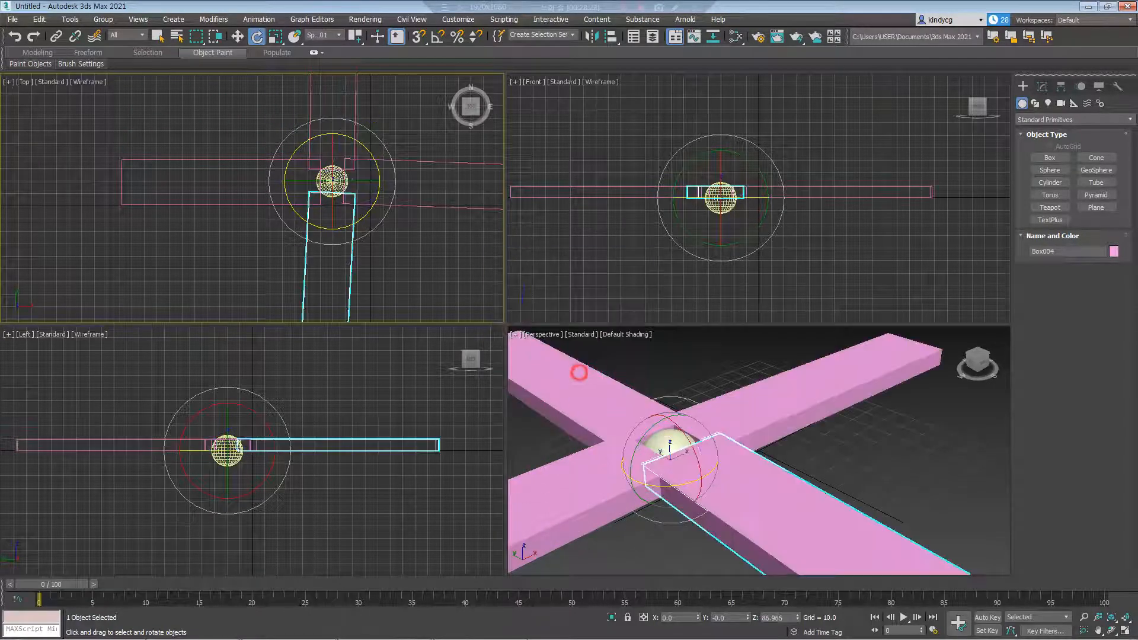
pyautogui.keyDown('alt'); pyautogui.moveTo(784, 389); pyautogui.dragTo(769, 547, button='middle'); pyautogui.keyUp('alt')
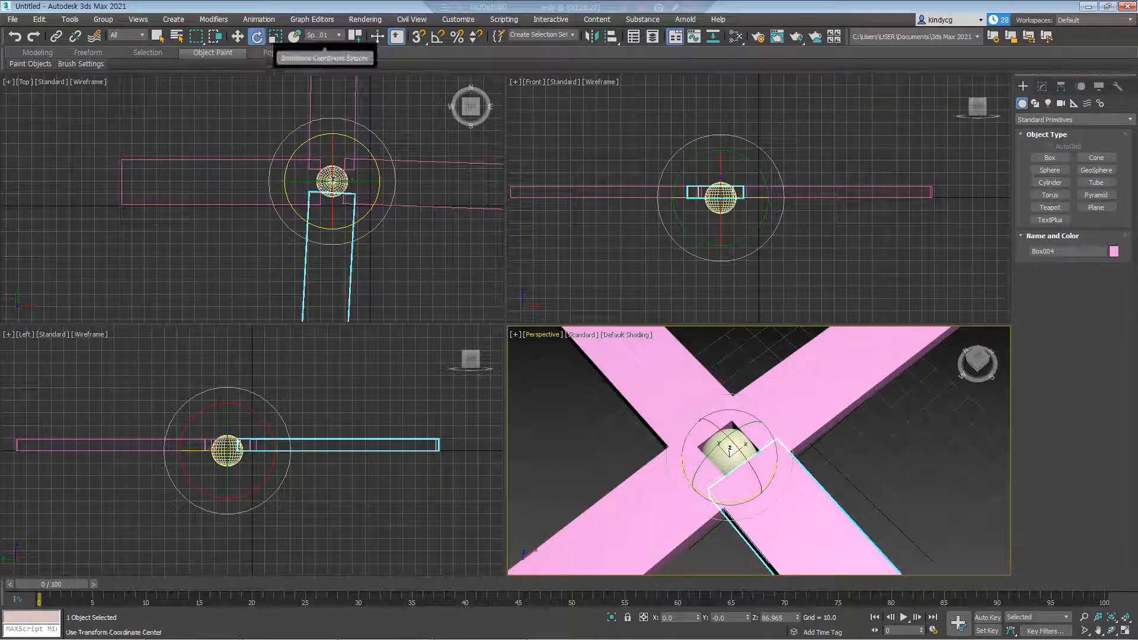
# Set the transform center back to Use Pivot Point Center and reset the scene to empty
pyautogui.moveTo(355, 36); pyautogui.dragTo(355, 57)
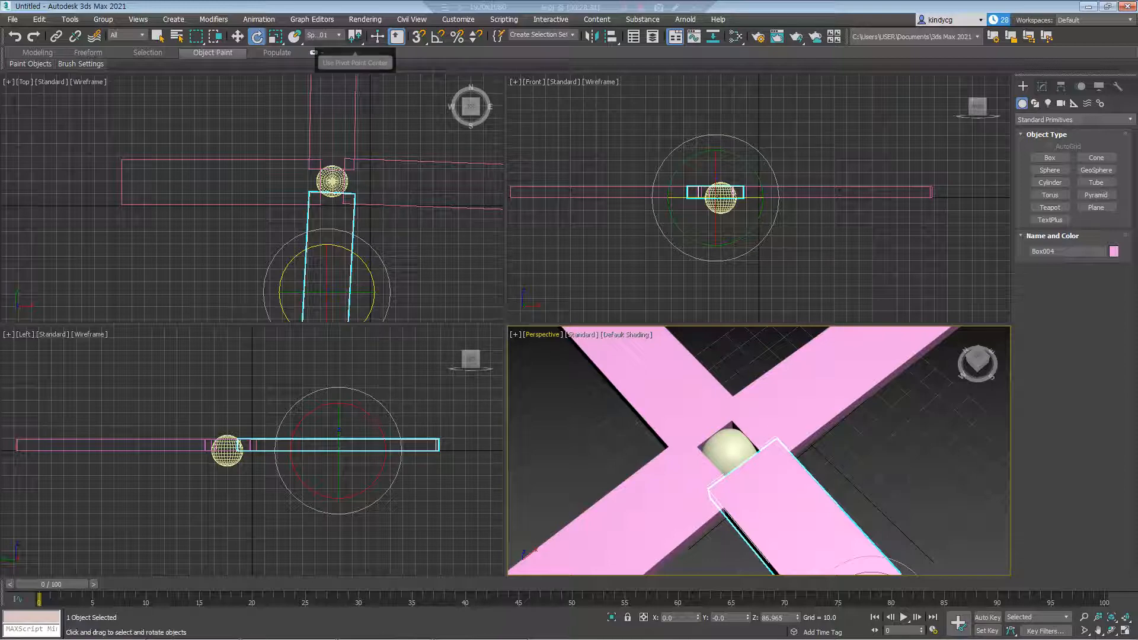
pyautogui.click(13, 19)
pyautogui.click(24, 46)
pyautogui.click(567, 344)
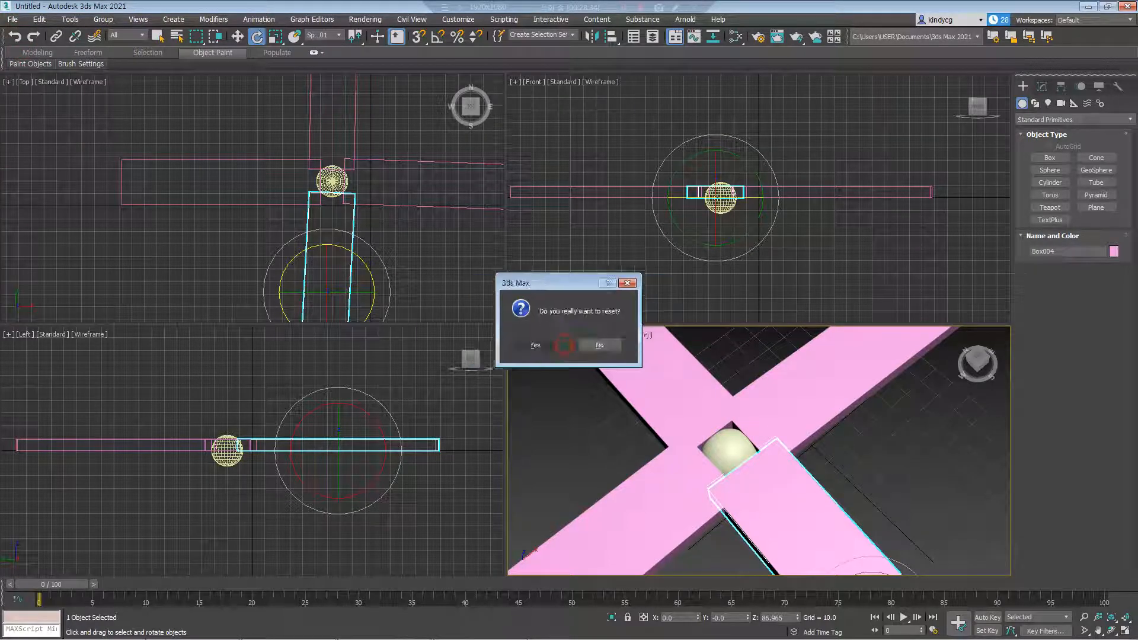
pyautogui.click(535, 344)
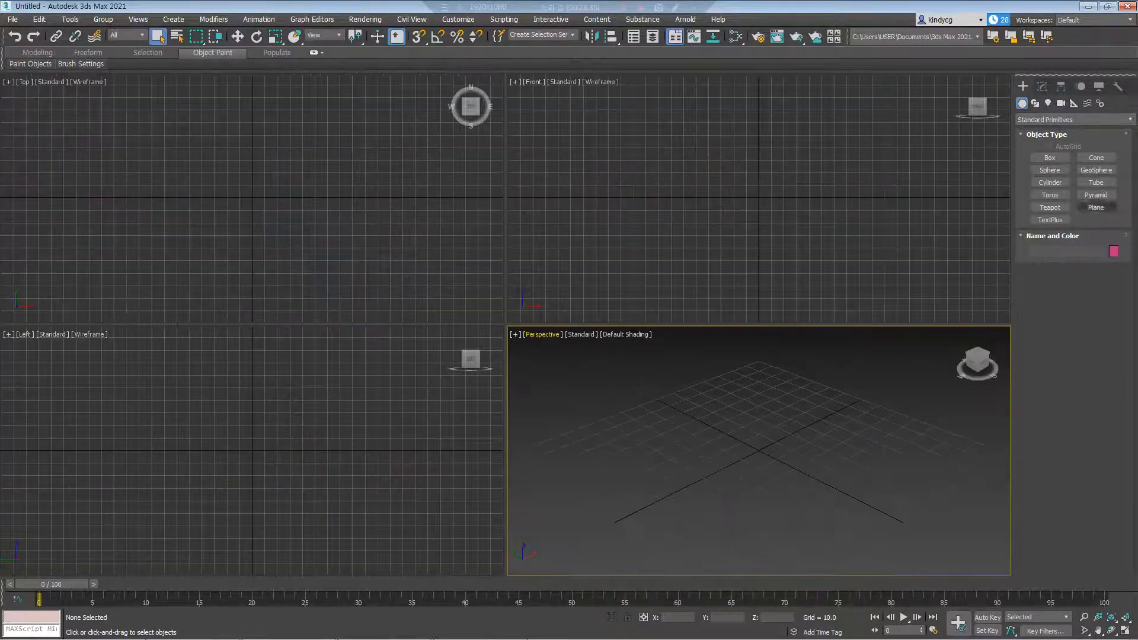
# Create a box about 47 × 49 × 60 near the origin in the Top view and a smaller box beside it
pyautogui.click(1049, 157)
pyautogui.moveTo(185, 161); pyautogui.dragTo(248, 222)
pyautogui.click(241, 145)
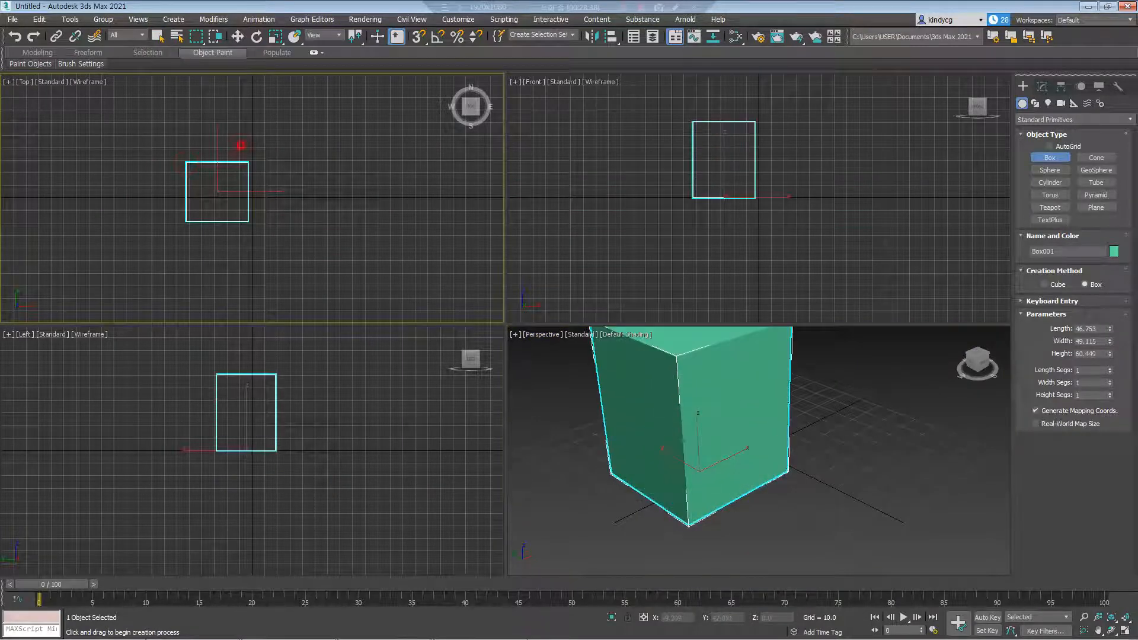
pyautogui.moveTo(283, 172); pyautogui.dragTo(322, 211)
pyautogui.click(319, 151)
pyautogui.rightClick(318, 150)
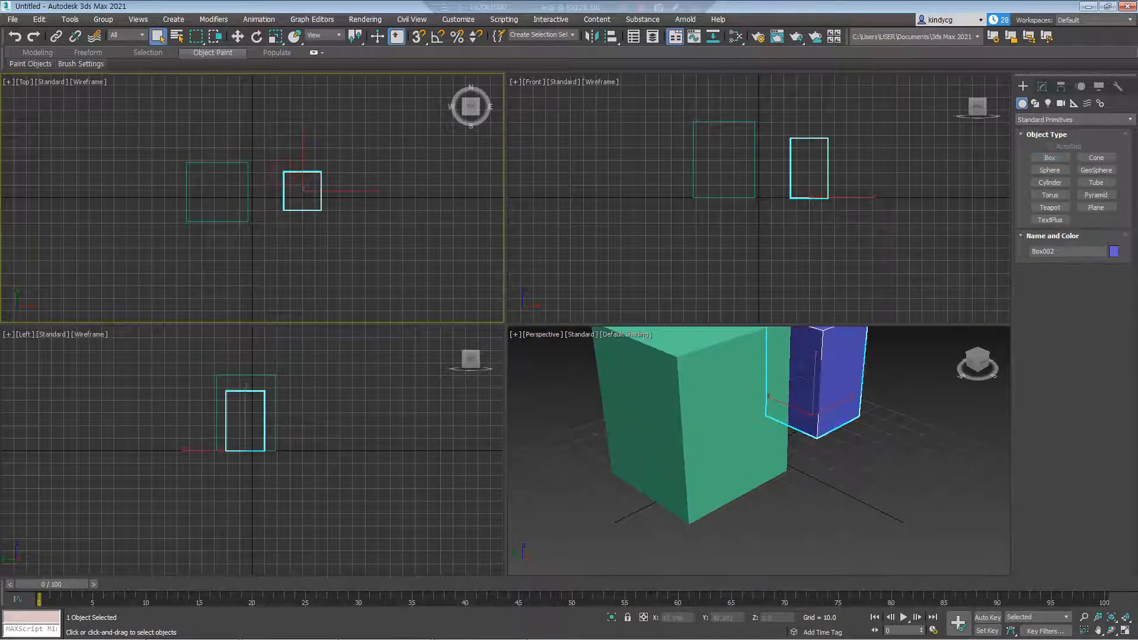
# Select both boxes and set up uniform scaling with Use Pivot Point Center as the transform center
pyautogui.click(238, 37)
pyautogui.moveTo(163, 129); pyautogui.dragTo(162, 128)
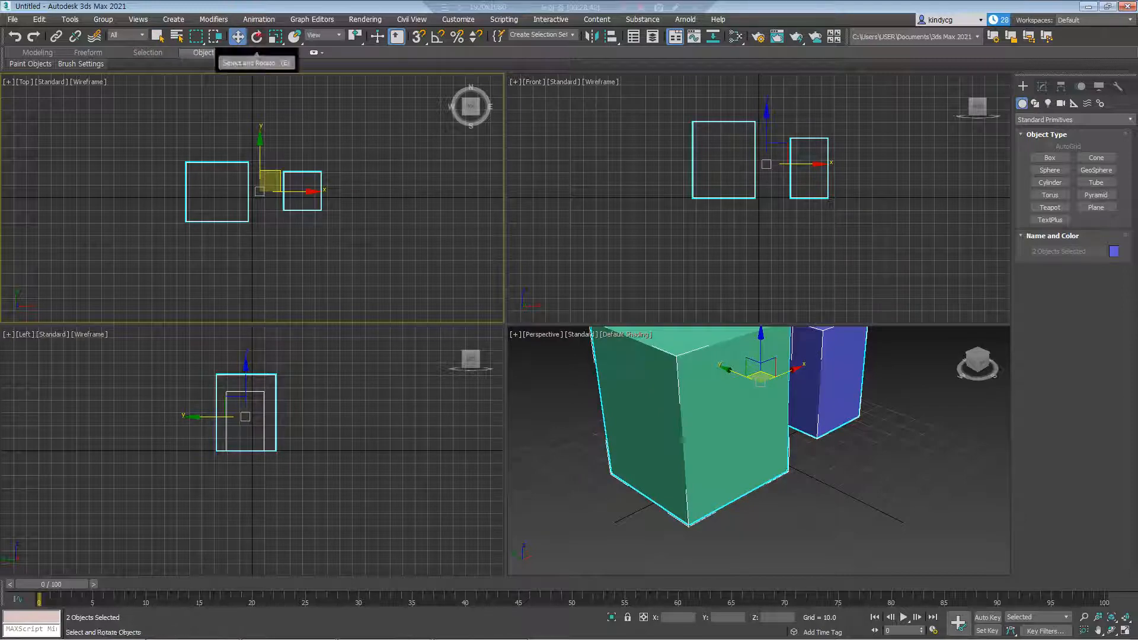
pyautogui.click(256, 37)
pyautogui.click(276, 36)
pyautogui.moveTo(356, 37); pyautogui.dragTo(356, 54)
pyautogui.moveTo(332, 172); pyautogui.dragTo(335, 185, button='middle')
pyautogui.moveTo(827, 155); pyautogui.dragTo(798, 198, button='middle')
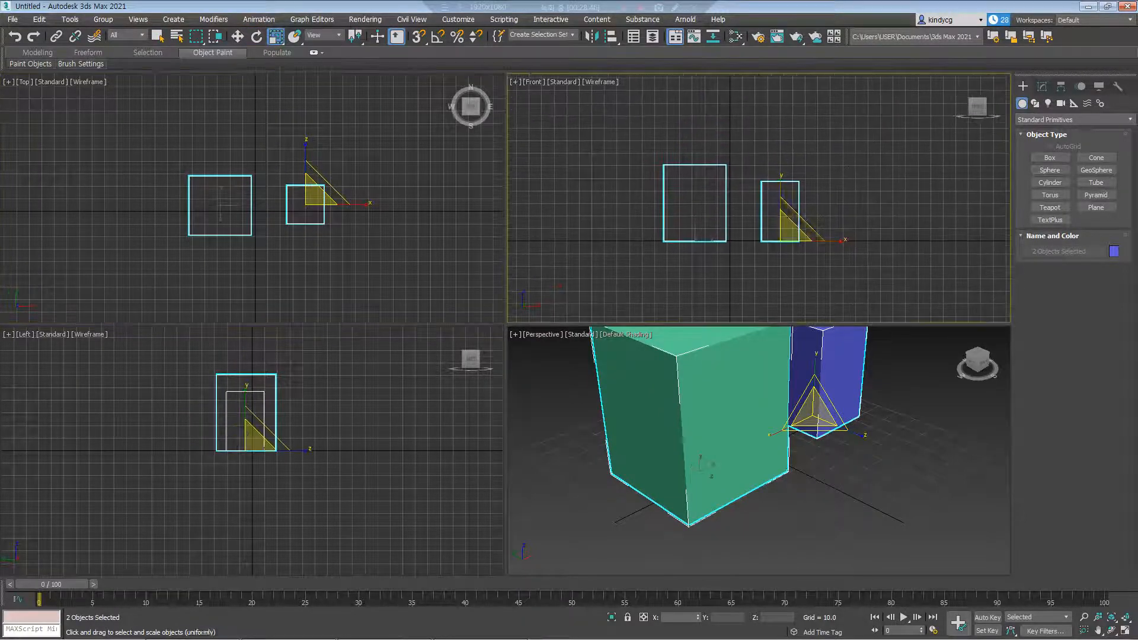
# Widen both boxes around their own pivots along X in the Front view and scale them 164% along Y in the Top view
pyautogui.moveTo(781, 192); pyautogui.dragTo(780, 163)
pyautogui.hotkey('ctrl', 'z')
pyautogui.moveTo(829, 241); pyautogui.dragTo(858, 241)
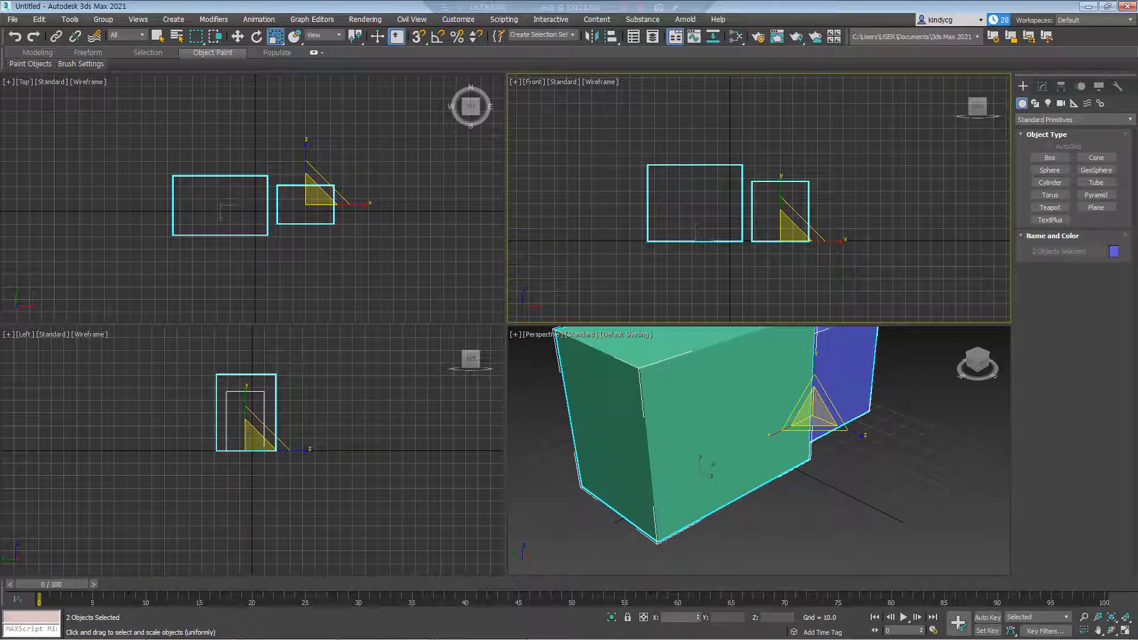
pyautogui.middleClick(306, 156)
pyautogui.moveTo(306, 157); pyautogui.dragTo(306, 119)
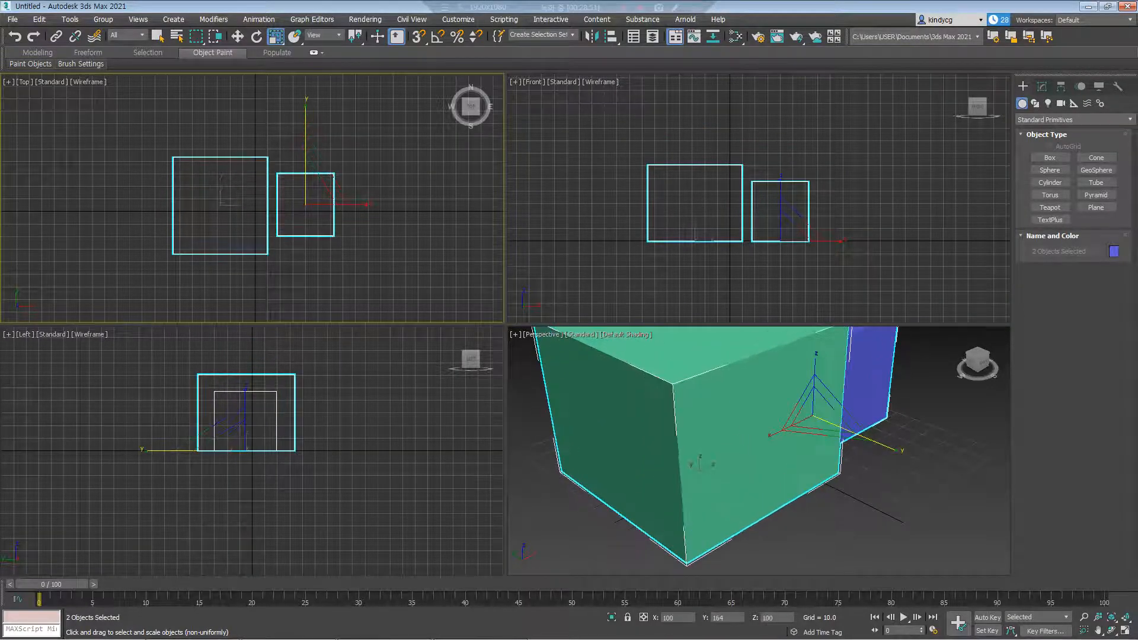
pyautogui.moveTo(315, 189); pyautogui.dragTo(320, 199, button='middle')
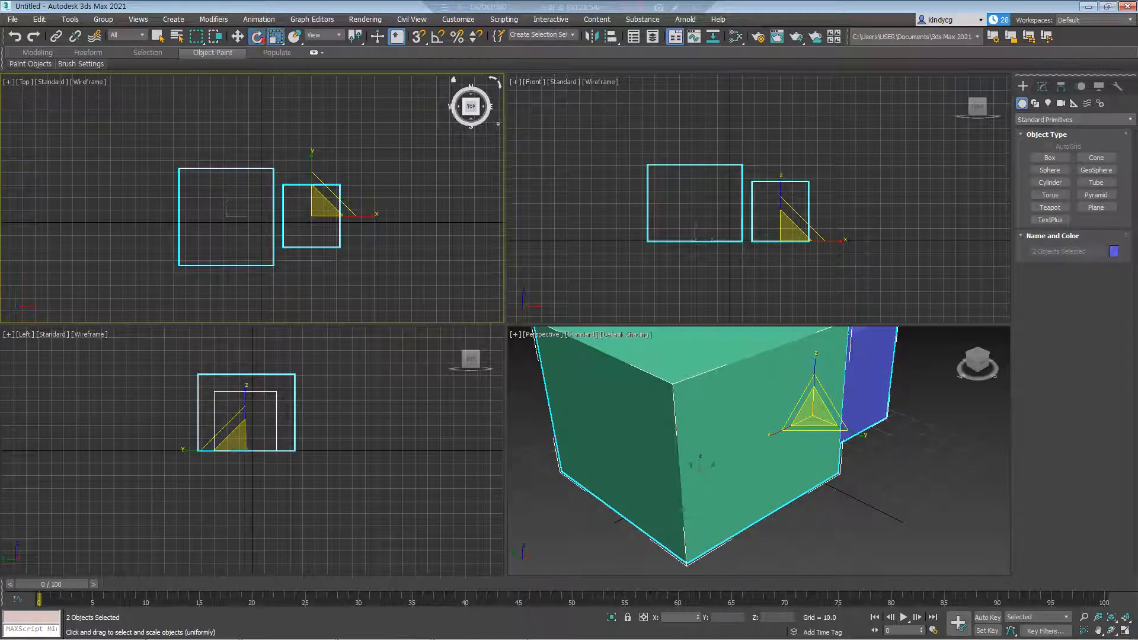
# Rotate both boxes counterclockwise in the Top view, each around its own pivot point
pyautogui.press('e')
pyautogui.moveTo(355, 35); pyautogui.dragTo(354, 36)
pyautogui.moveTo(357, 189)
pyautogui.mouseDown()
pyautogui.moveTo(362, 204)
pyautogui.moveTo(339, 185)
pyautogui.mouseUp()
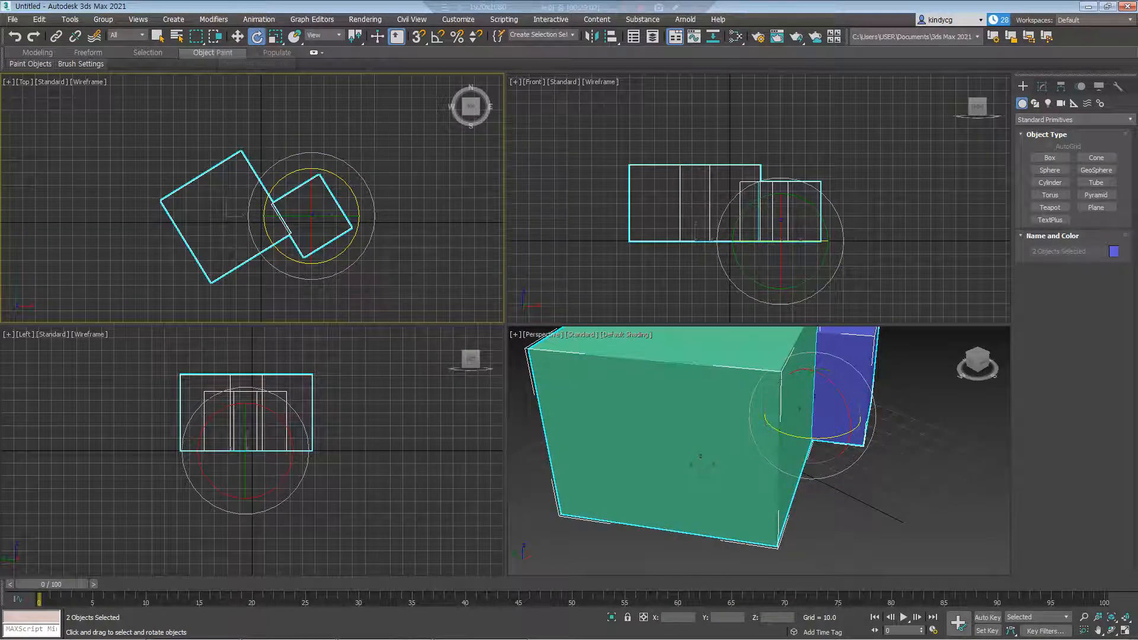
# Set the transform center to Use Selection Center and try rotating both boxes around their shared center
pyautogui.click(354, 35)
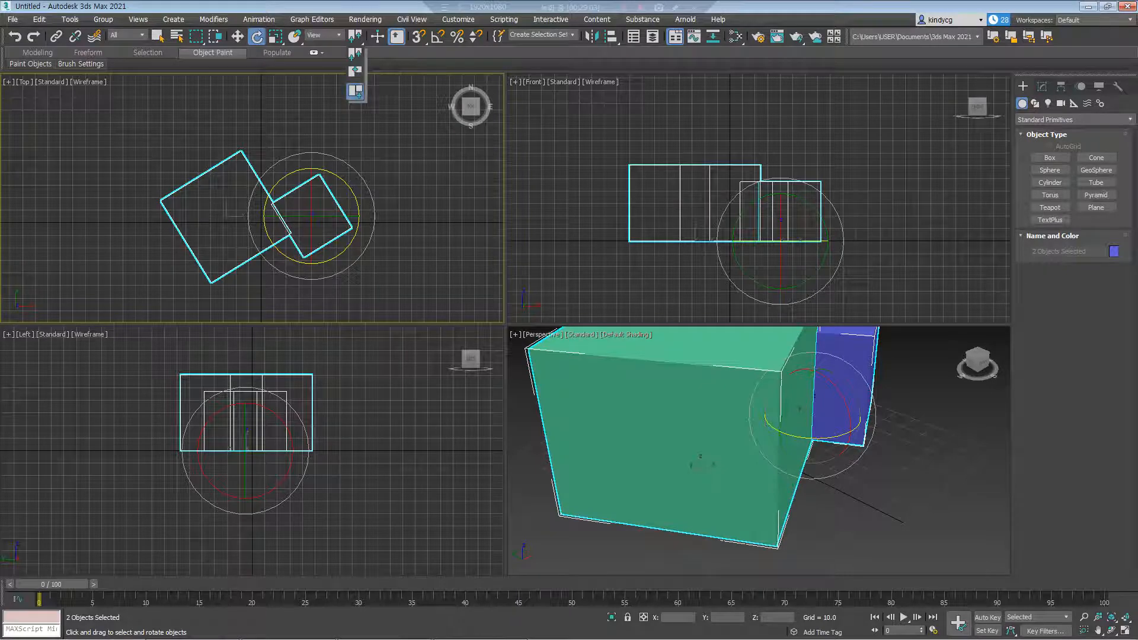
pyautogui.click(356, 72)
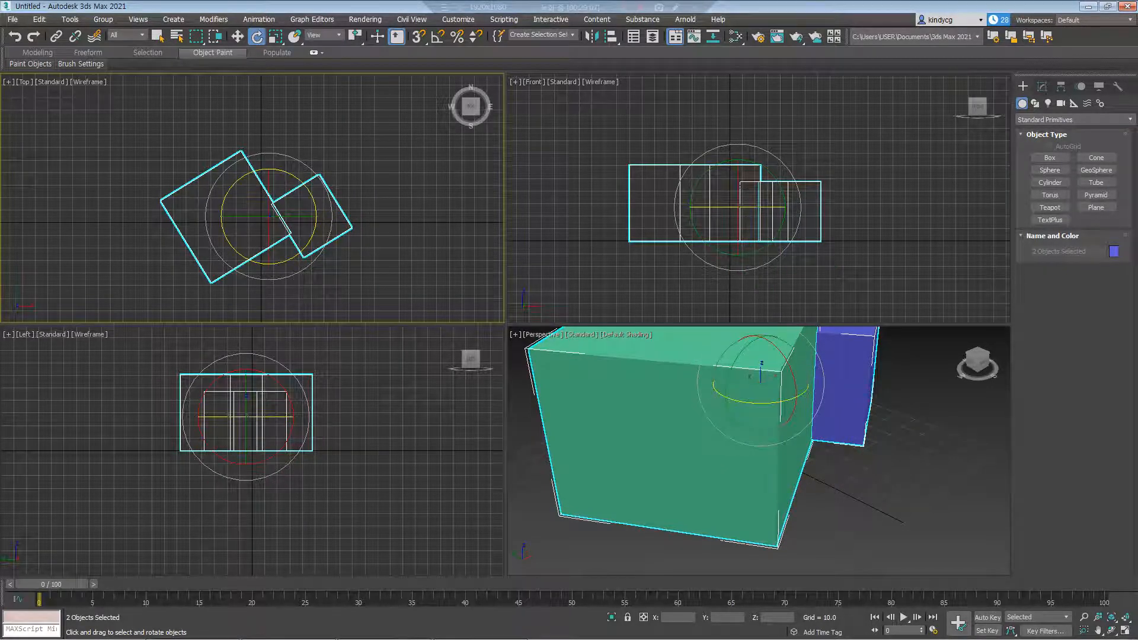
pyautogui.moveTo(309, 185)
pyautogui.mouseDown()
pyautogui.moveTo(303, 177)
pyautogui.moveTo(340, 209)
pyautogui.moveTo(323, 178)
pyautogui.mouseUp()
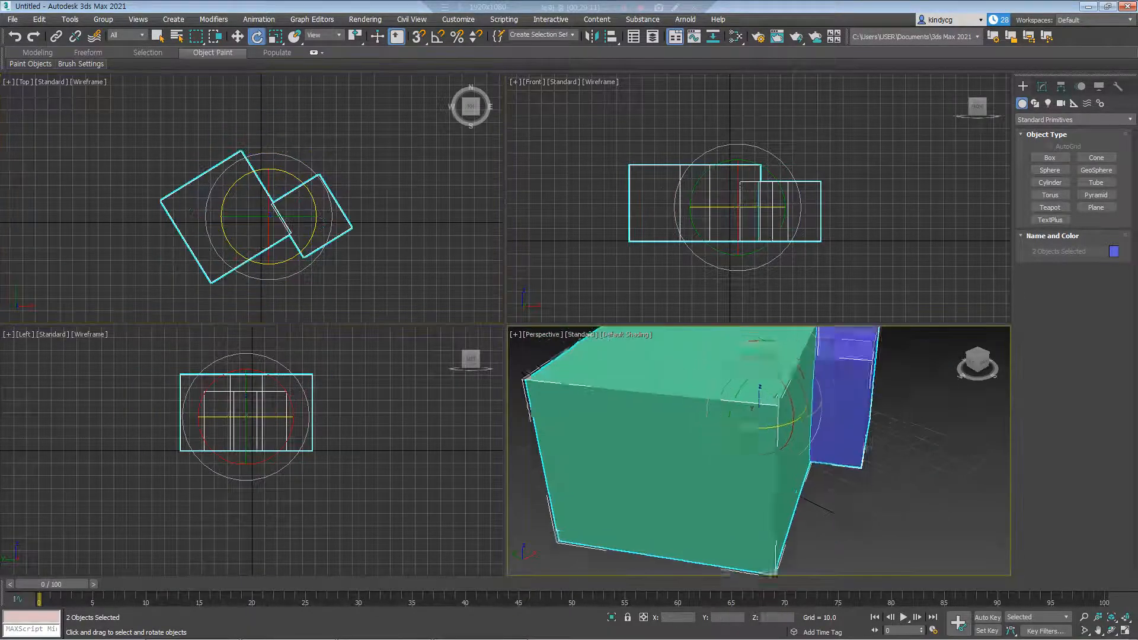
pyautogui.scroll(-4, 735, 450)
pyautogui.keyDown('alt'); pyautogui.moveTo(735, 451); pyautogui.dragTo(736, 480, button='middle'); pyautogui.keyUp('alt')
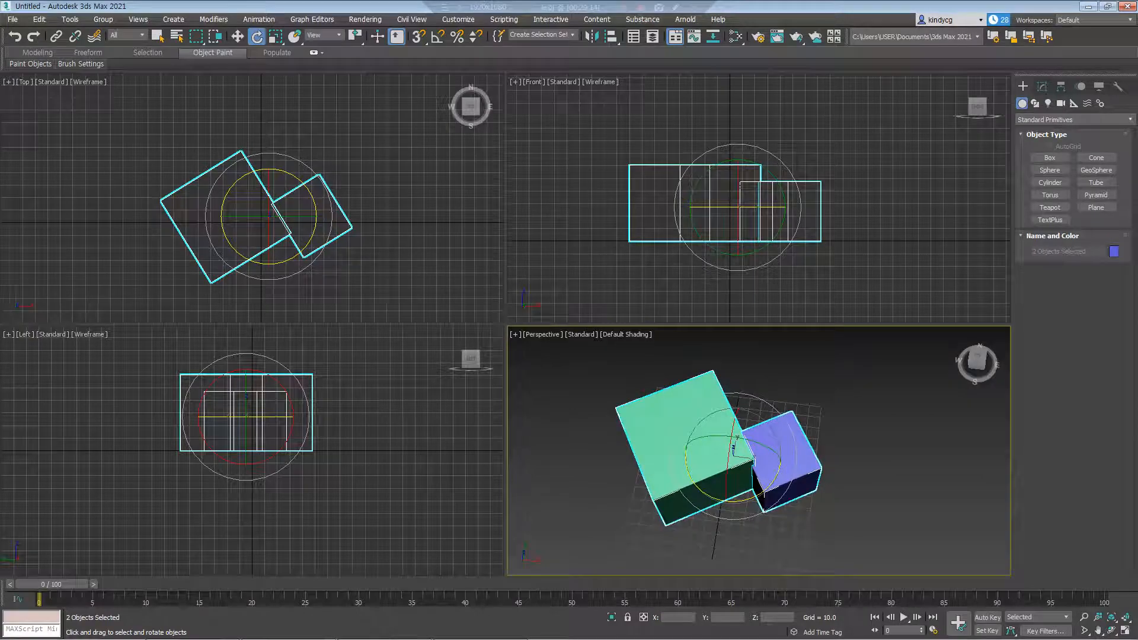
# Reset the scene to empty, confirming the reset
pyautogui.click(12, 19)
pyautogui.click(27, 44)
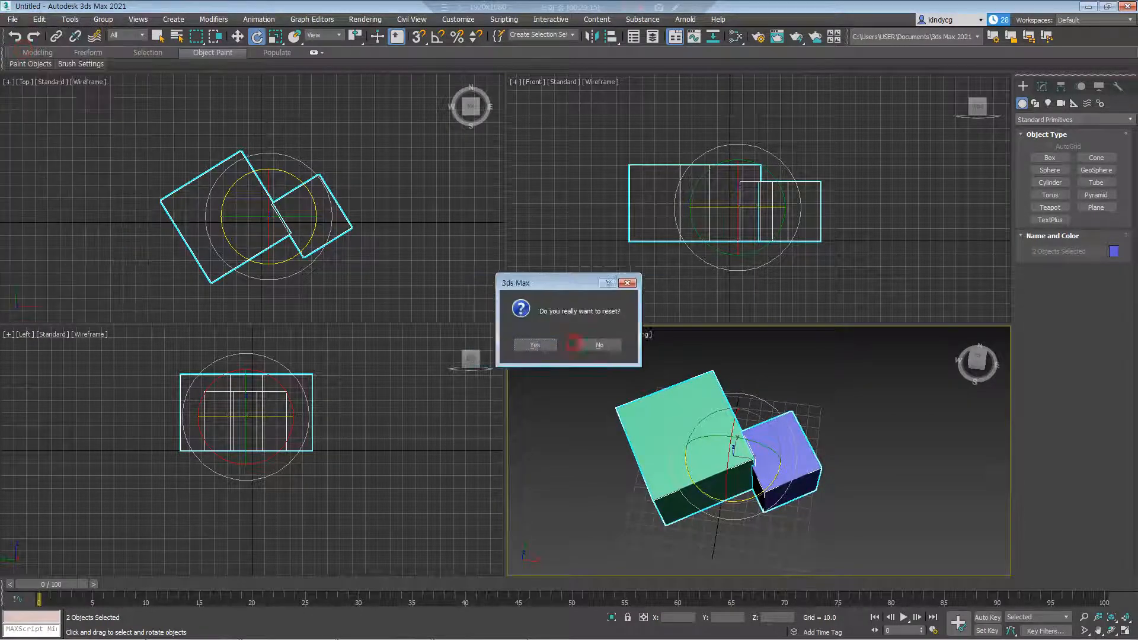
pyautogui.click(535, 345)
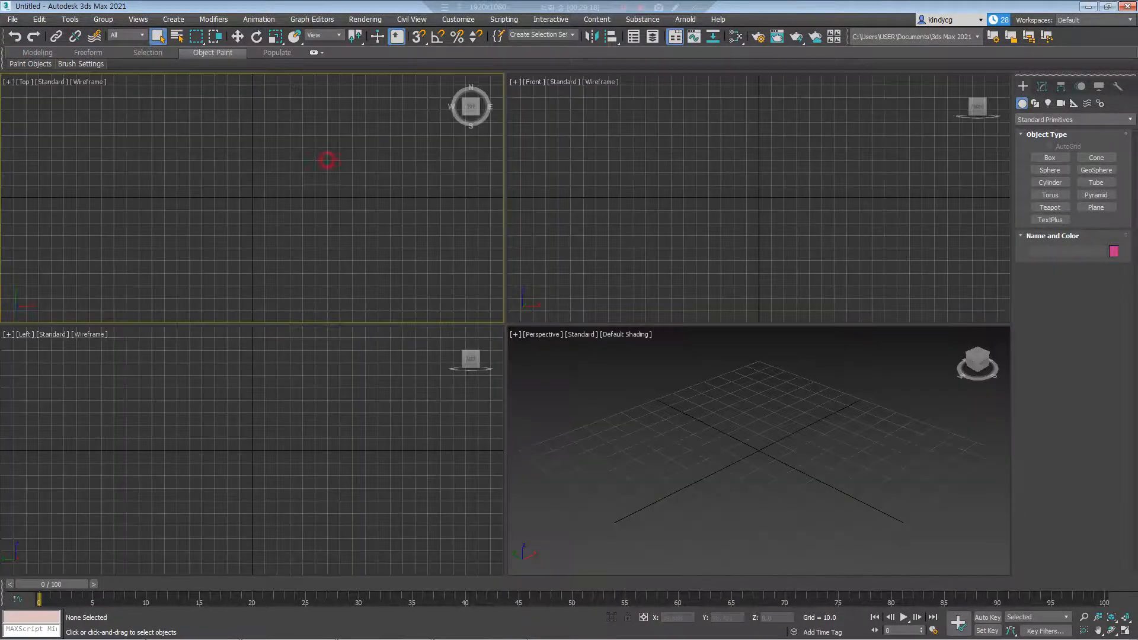
# Set the transform center to Use Transform Coordinate Center and the reference coordinate system to Pick
pyautogui.moveTo(354, 36); pyautogui.dragTo(354, 92)
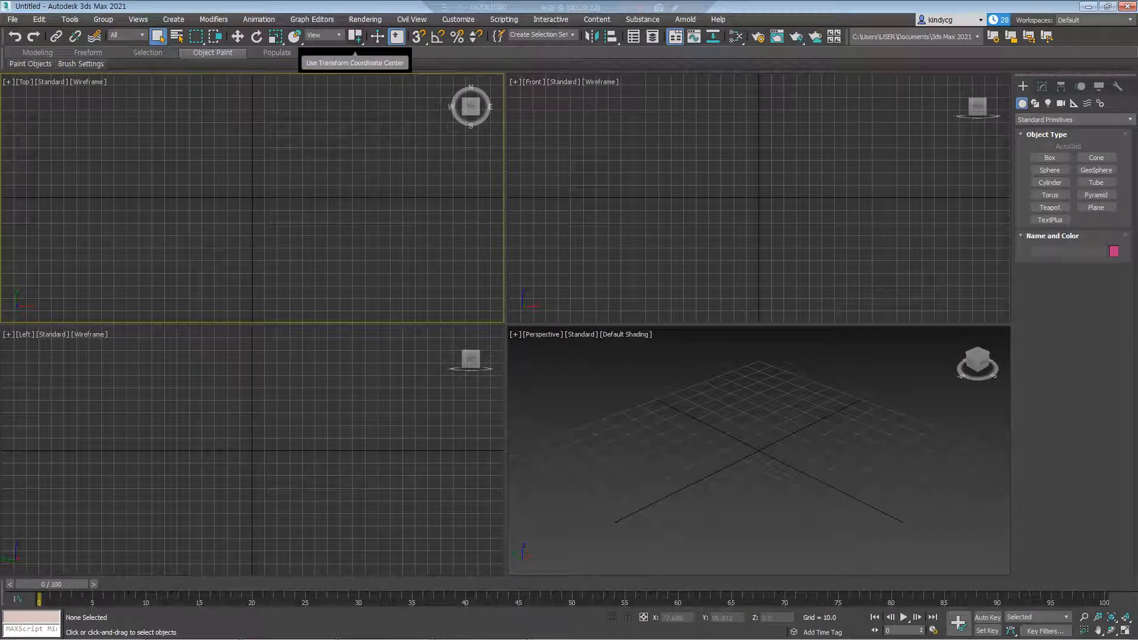
pyautogui.click(323, 35)
pyautogui.click(320, 119)
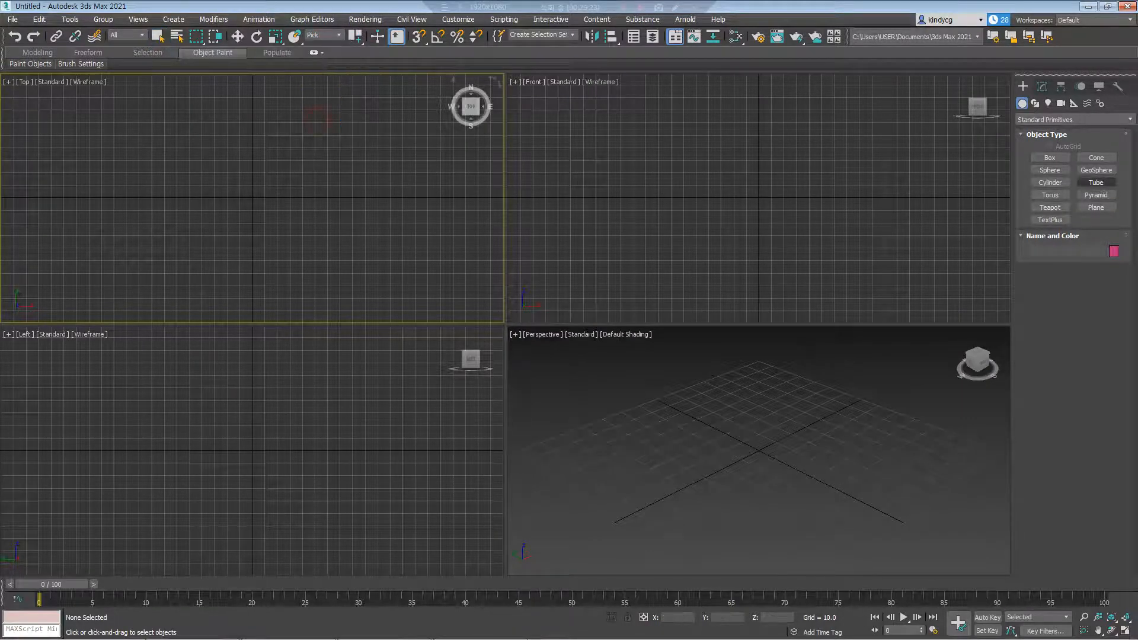
# Create a sphere on the positive X side of the Top view and a larger one of about 37.6 radius opposite it
pyautogui.click(1050, 170)
pyautogui.moveTo(336, 202); pyautogui.dragTo(368, 201)
pyautogui.moveTo(189, 196); pyautogui.dragTo(236, 196)
# For rotating the cream sphere, pick the red sphere as reference coordinate system and set Use Transform Coordinate Center
pyautogui.click(323, 35)
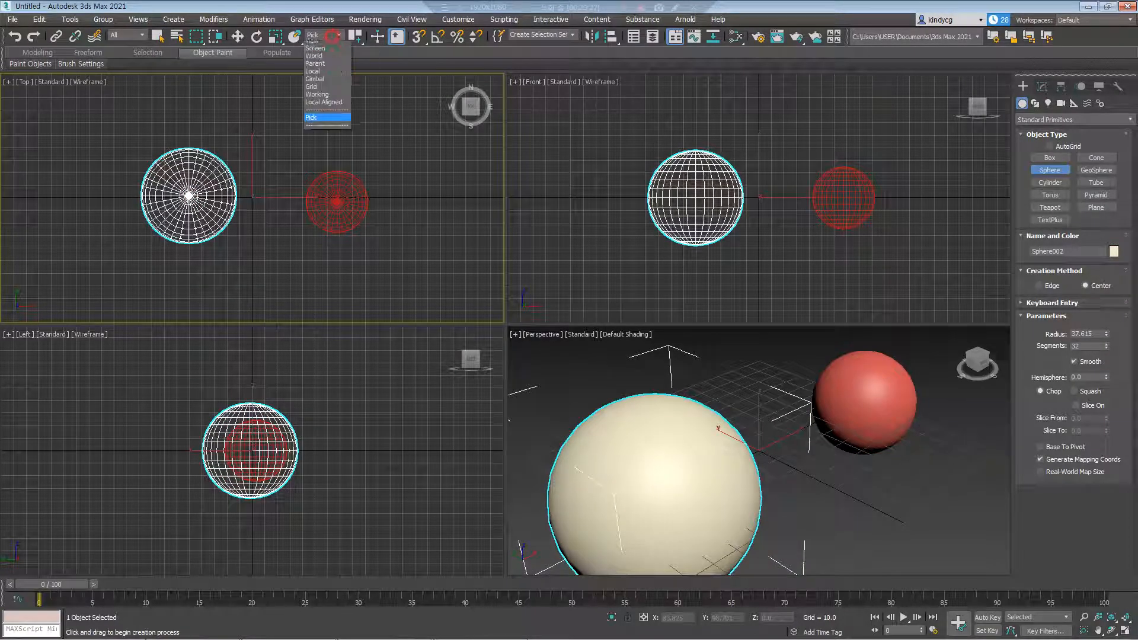
pyautogui.click(320, 120)
pyautogui.click(337, 202)
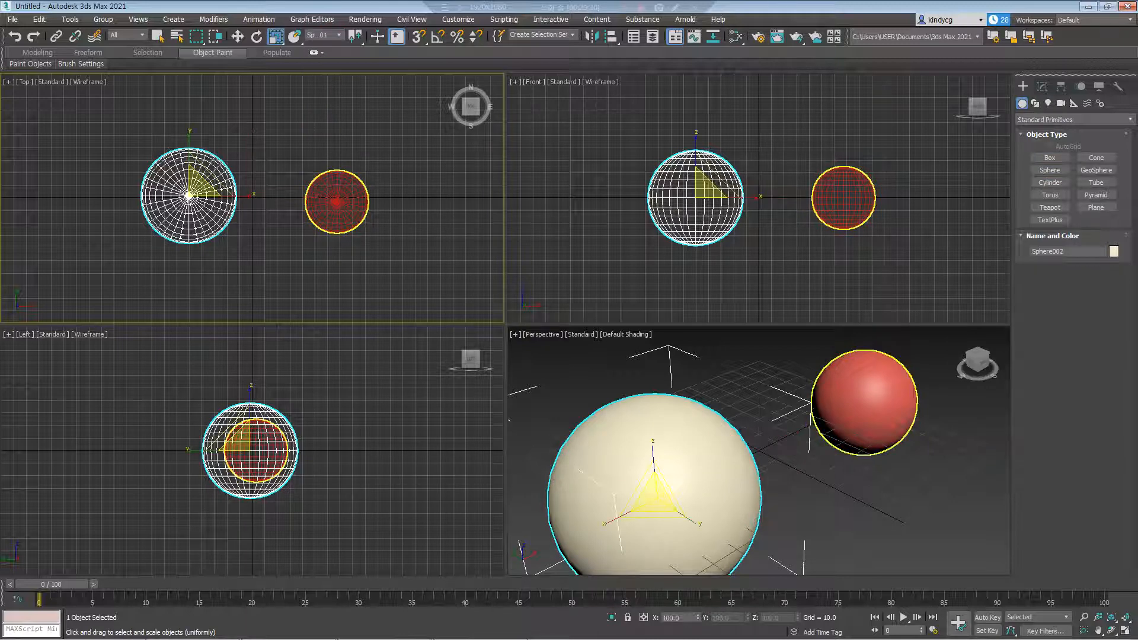
pyautogui.click(256, 36)
pyautogui.click(323, 35)
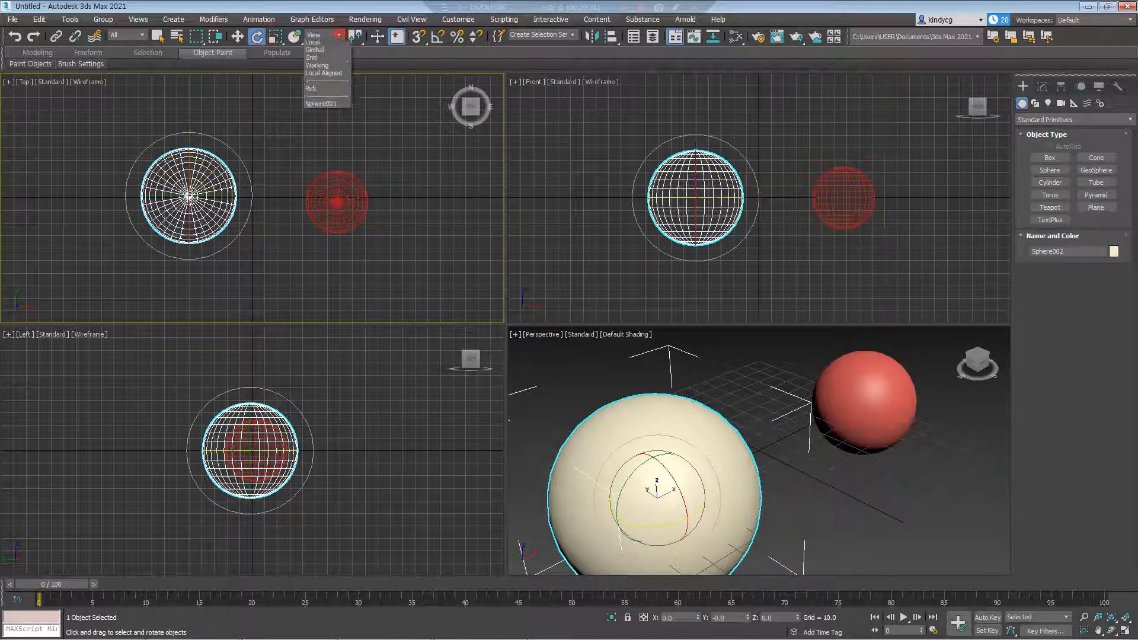
pyautogui.click(324, 138)
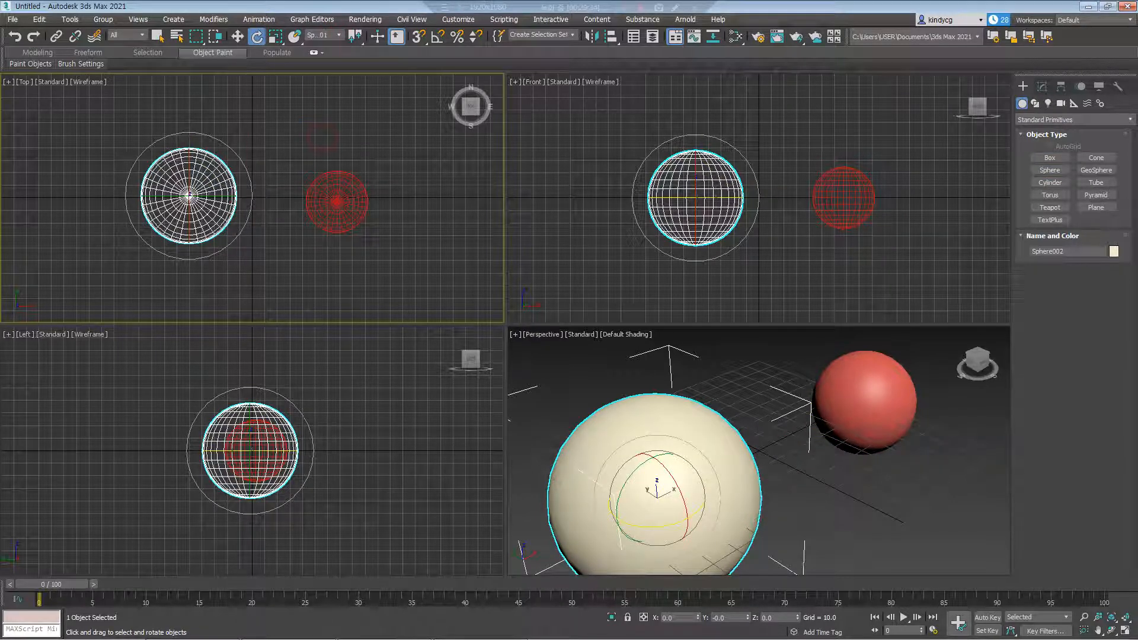
pyautogui.moveTo(355, 37); pyautogui.dragTo(356, 90)
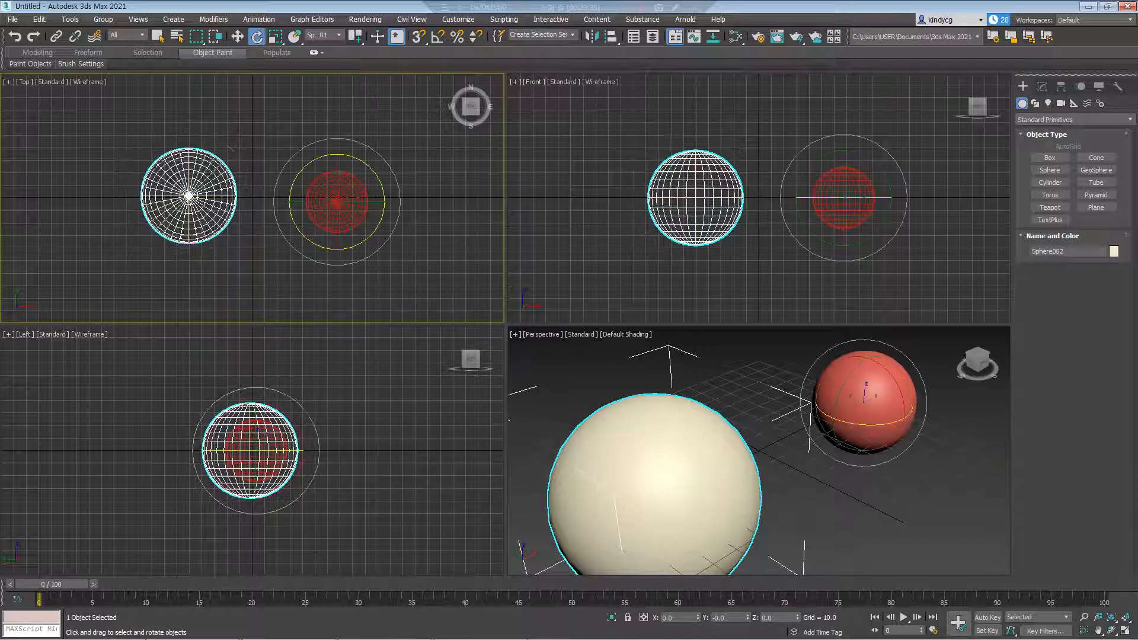
# Select each sphere in turn and try rotating the cream sphere around the red one, undoing the rotation
pyautogui.click(242, 243)
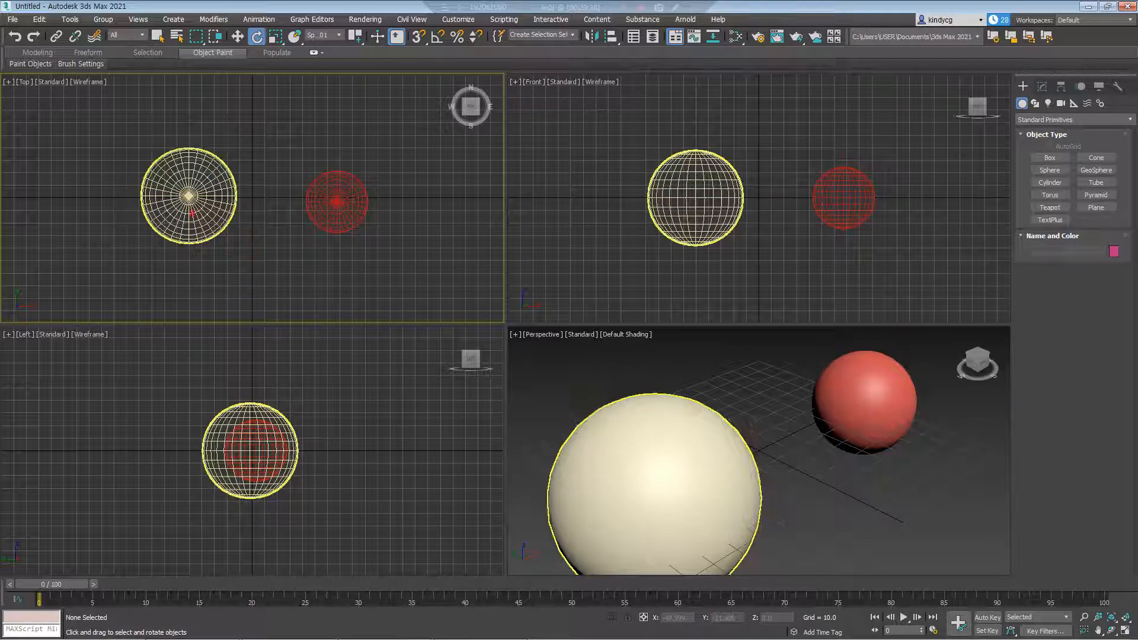
pyautogui.click(205, 216)
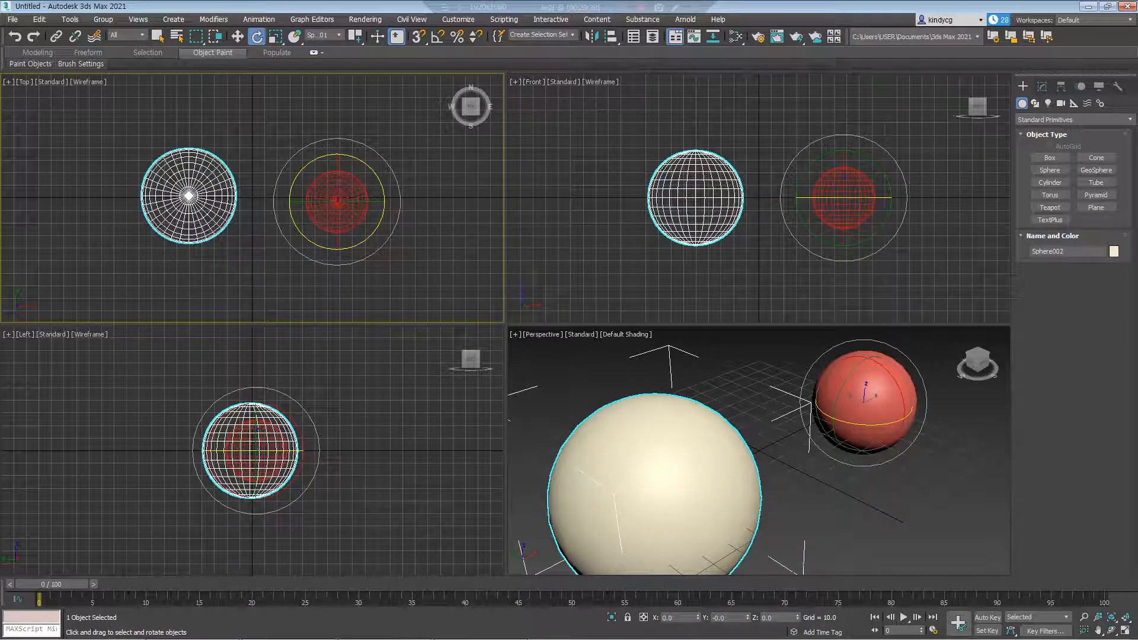
pyautogui.click(261, 244)
pyautogui.click(332, 214)
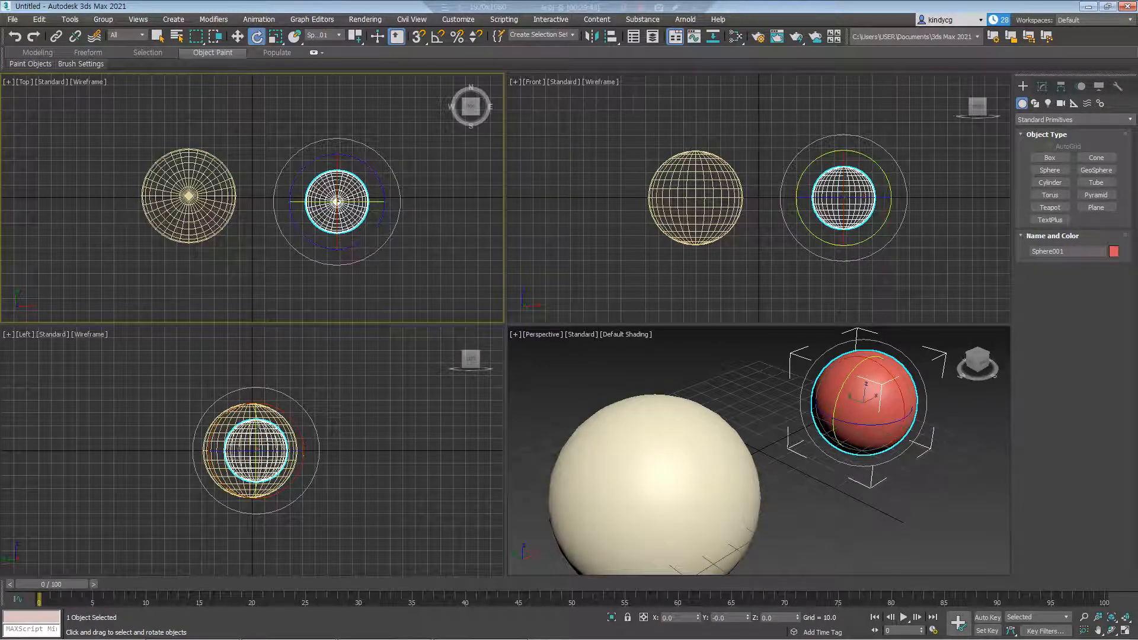
pyautogui.click(208, 217)
pyautogui.moveTo(378, 178); pyautogui.dragTo(403, 221)
pyautogui.hotkey('ctrl', 'z')
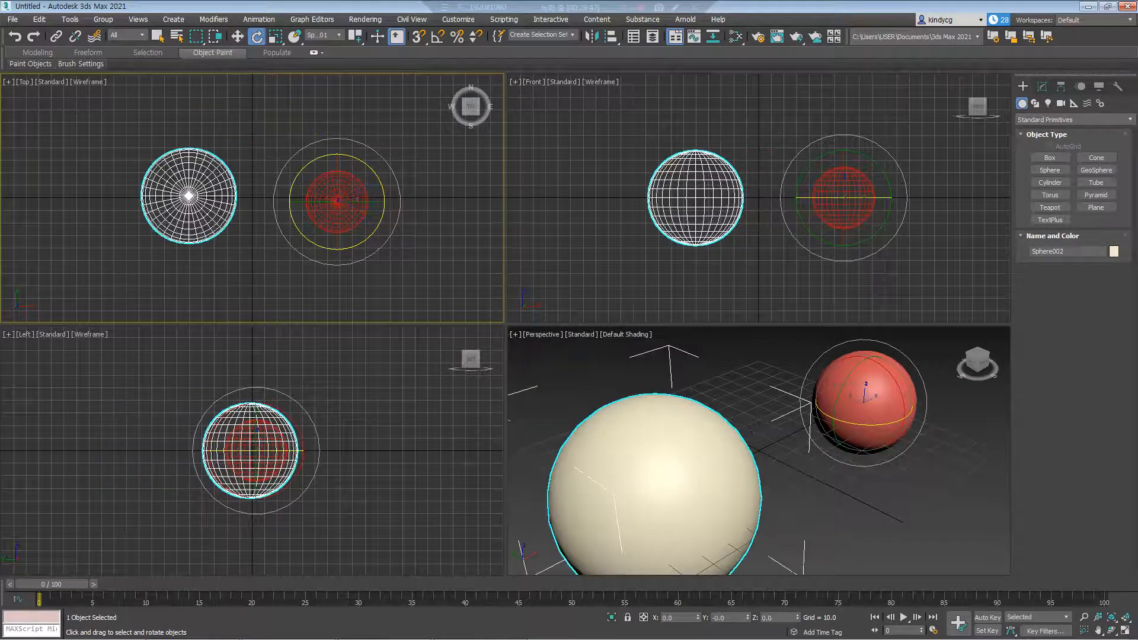
# Rotate-clone the cream sphere about -21.4° around the red sphere as eight copies using the Copy option
pyautogui.keyDown('shift'); pyautogui.moveTo(383, 181); pyautogui.dragTo(388, 207); pyautogui.keyUp('shift')
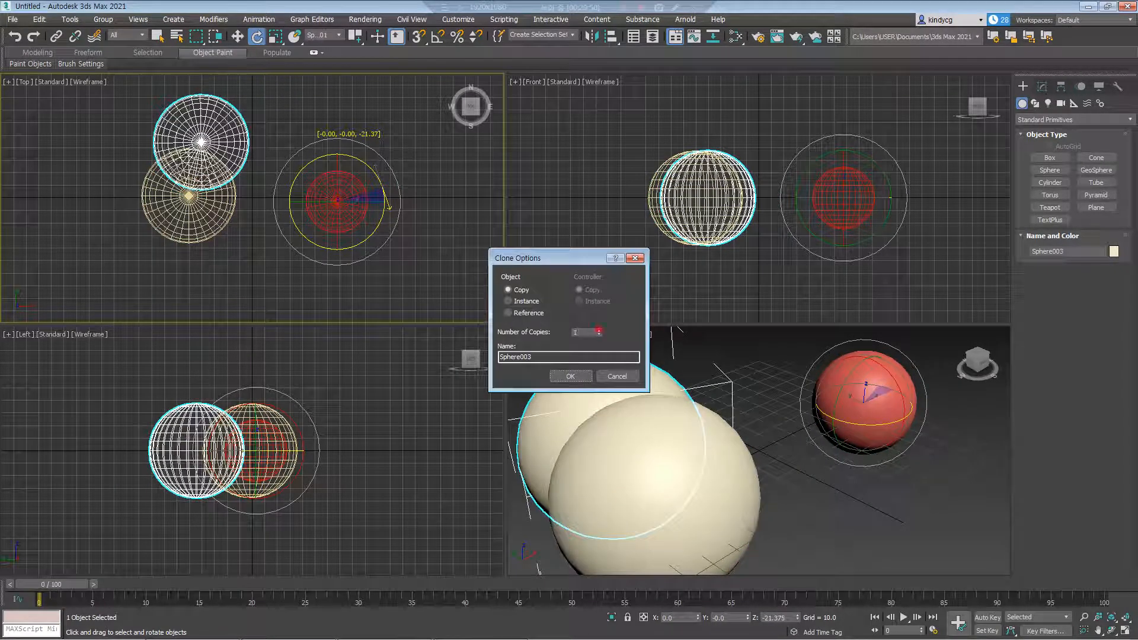
pyautogui.click(577, 378)
pyautogui.keyDown('alt'); pyautogui.moveTo(815, 415); pyautogui.dragTo(783, 495, button='middle'); pyautogui.keyUp('alt')
pyautogui.scroll(-1, 783, 496)
pyautogui.keyDown('alt'); pyautogui.moveTo(830, 457); pyautogui.dragTo(816, 488, button='middle'); pyautogui.keyUp('alt')
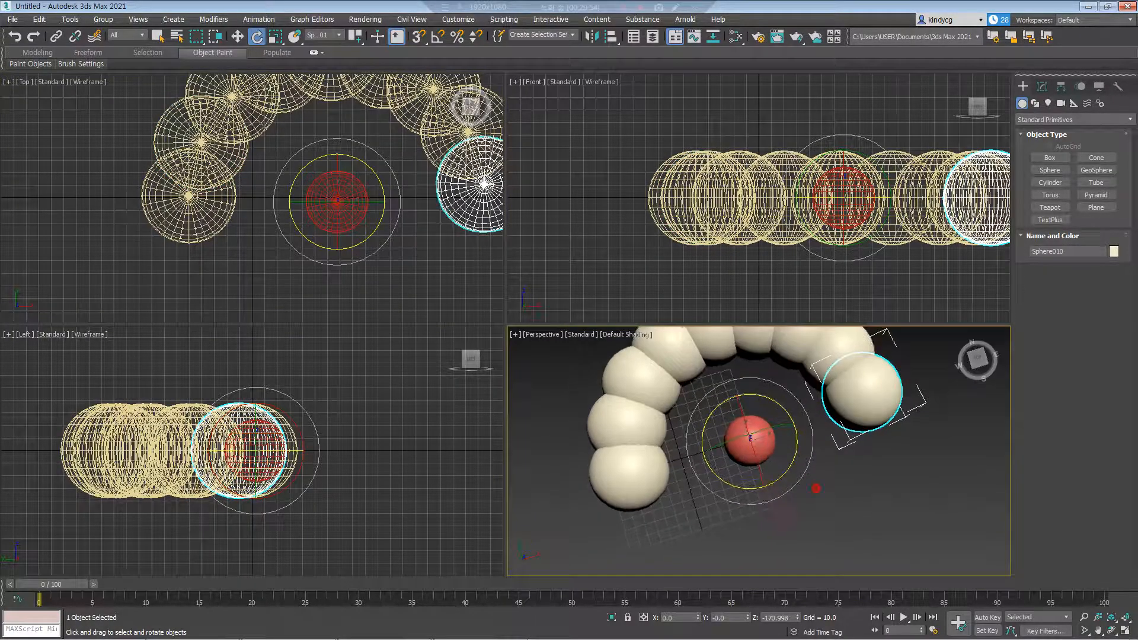
# Select the red sphere and switch the scale mode to Select and Squash
pyautogui.click(762, 449)
pyautogui.keyDown('alt'); pyautogui.moveTo(762, 449); pyautogui.dragTo(723, 479, button='middle'); pyautogui.keyUp('alt')
pyautogui.scroll(-3, 721, 473)
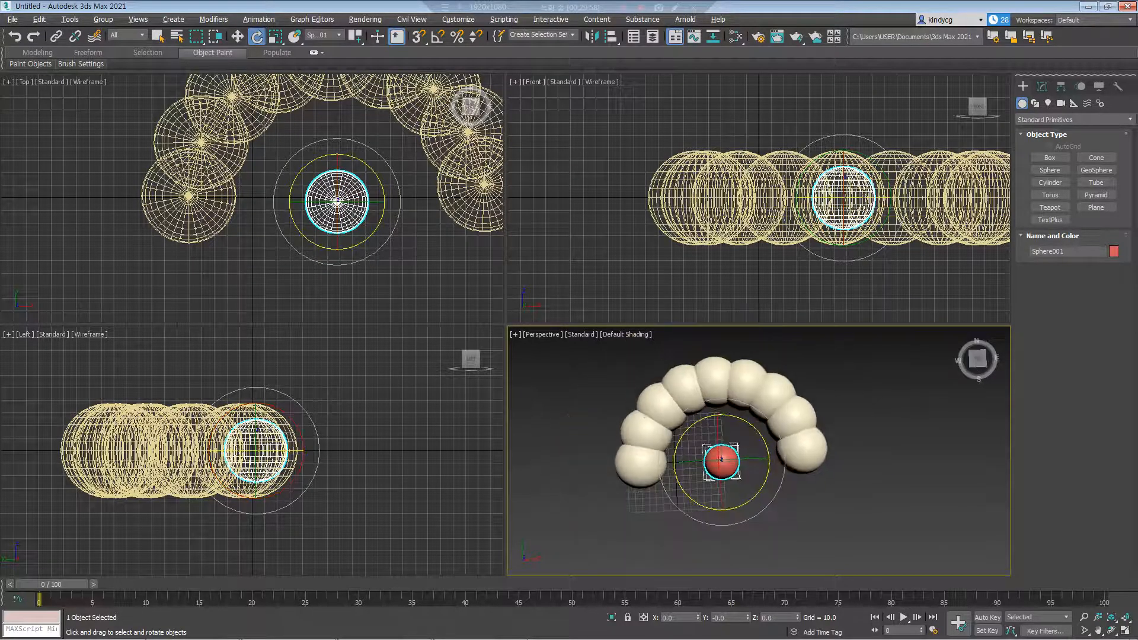
pyautogui.click(237, 36)
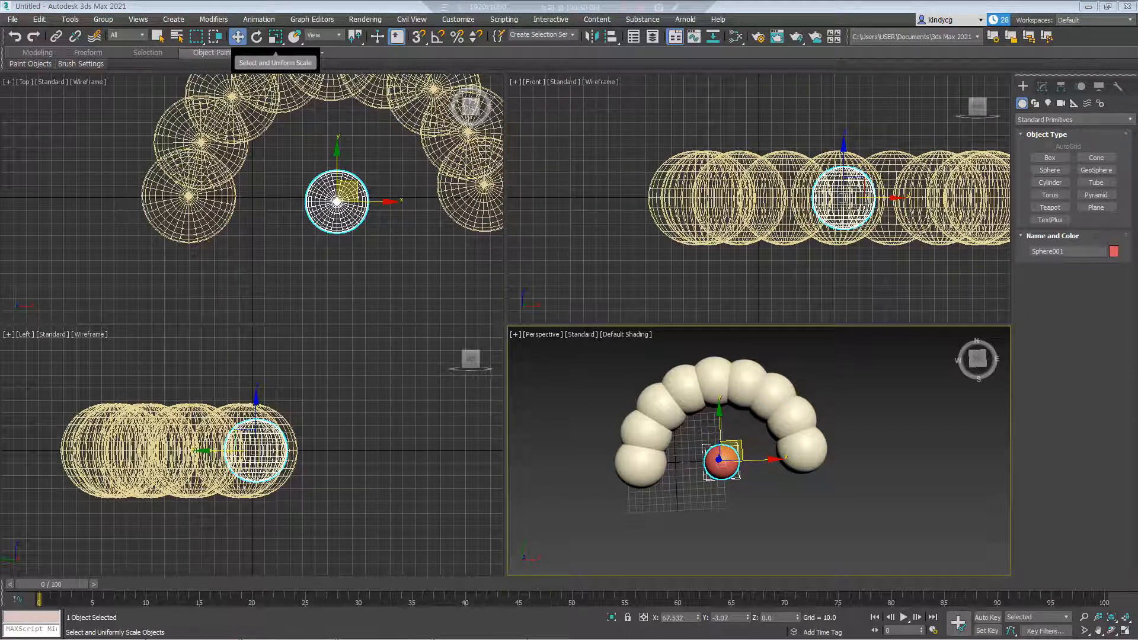
pyautogui.click(275, 36)
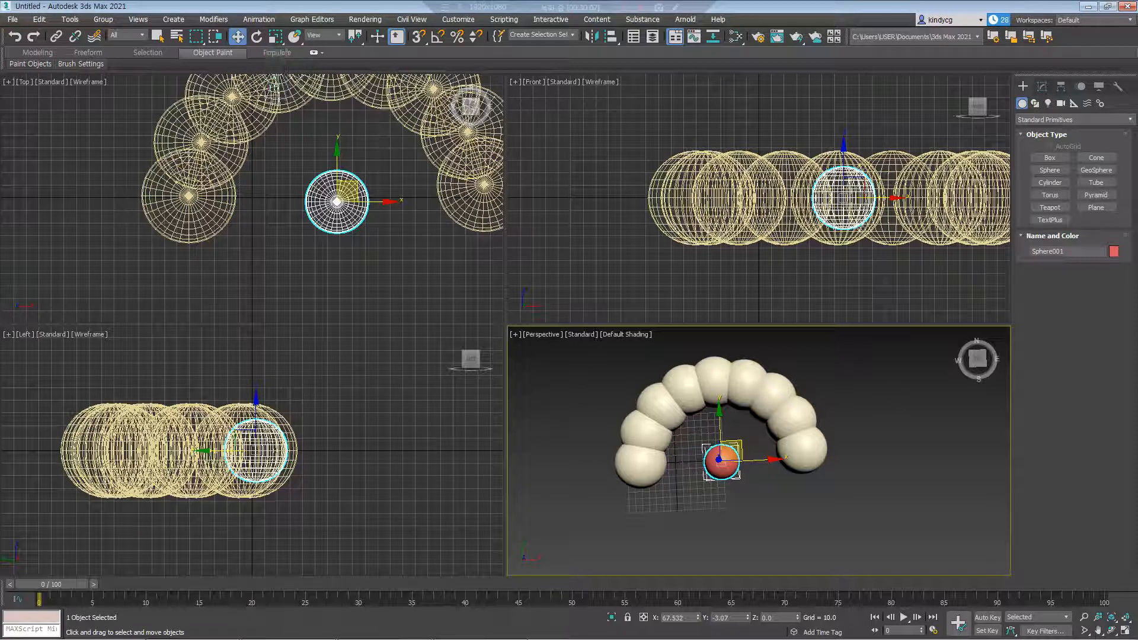
pyautogui.click(275, 37)
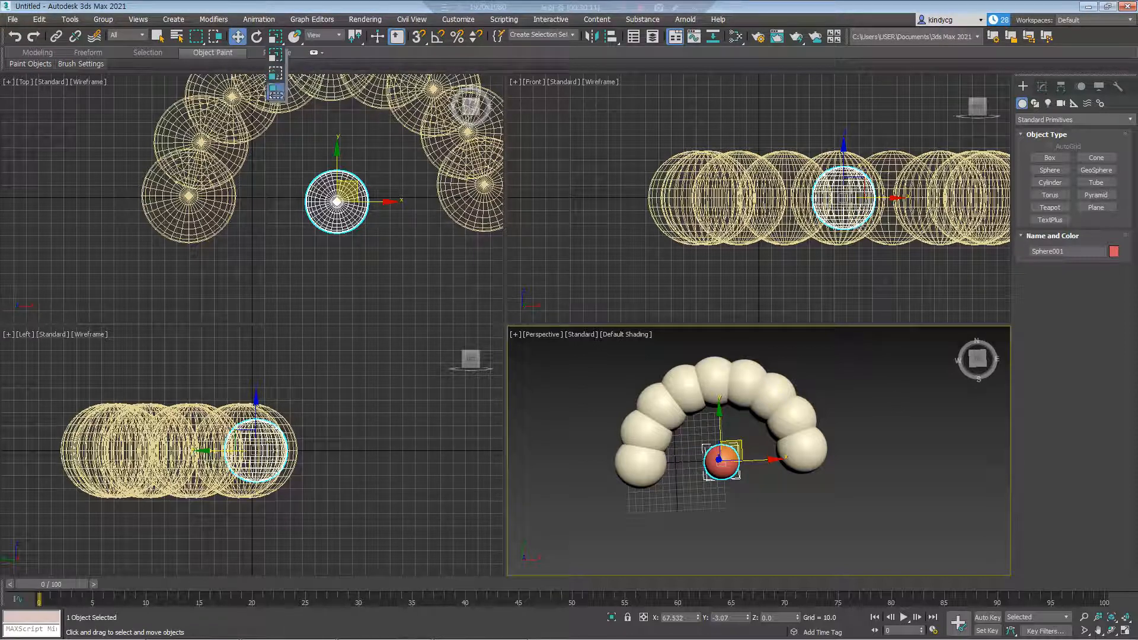
pyautogui.click(276, 92)
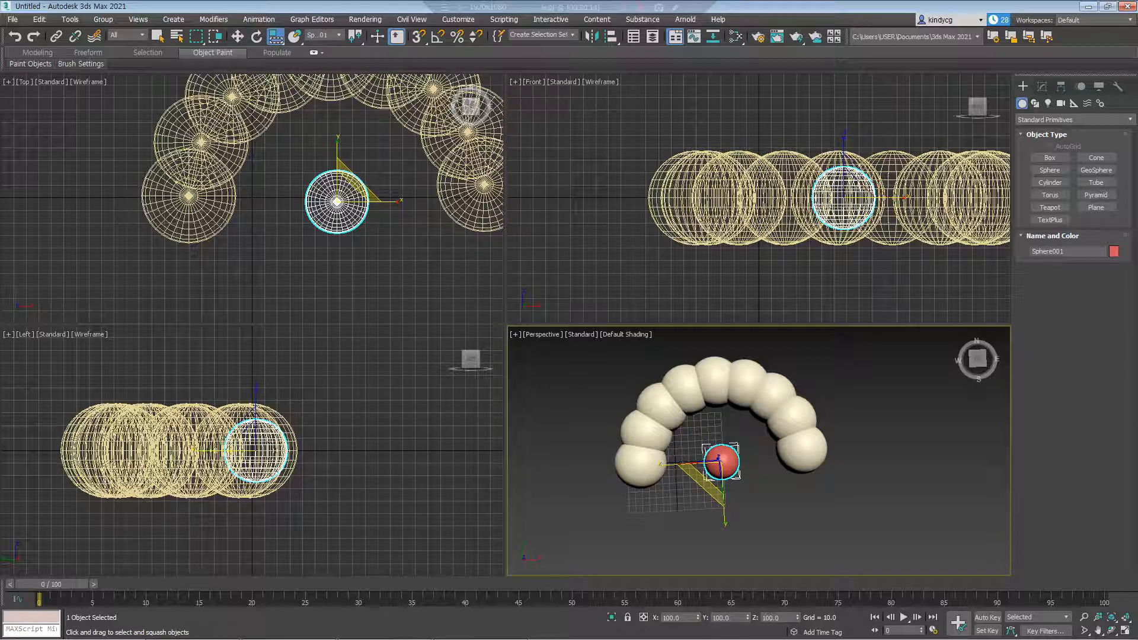
# Try squashing the red sphere vertically in the Perspective view and undo the change
pyautogui.press('z')
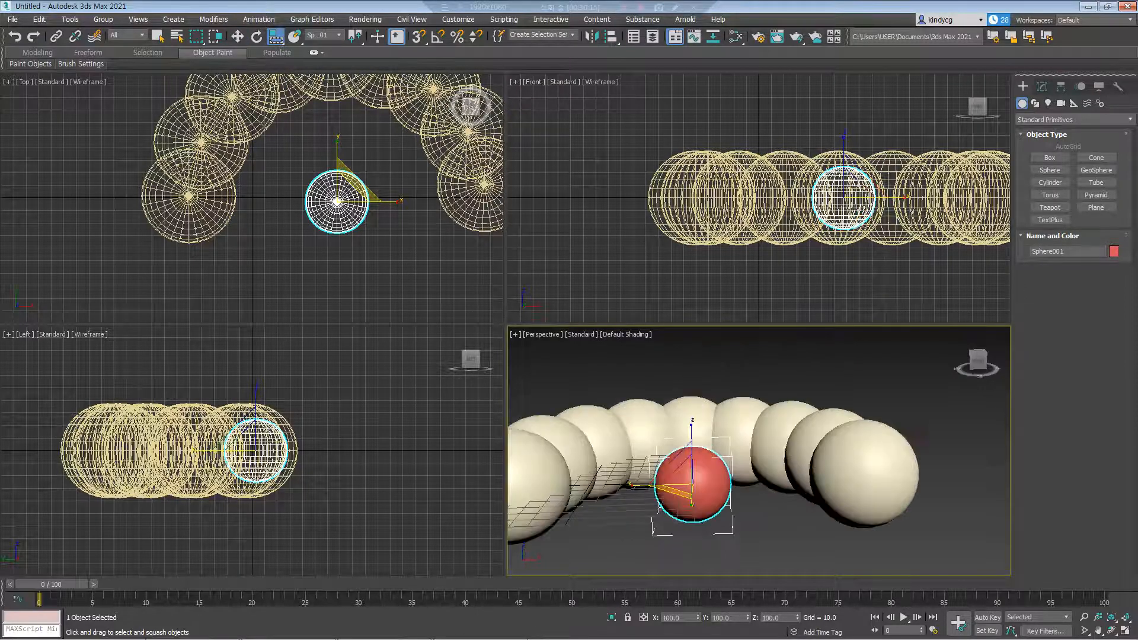
pyautogui.moveTo(709, 406); pyautogui.dragTo(710, 436)
pyautogui.hotkey('ctrl', 'z')
pyautogui.hotkey('ctrl', 'z')
pyautogui.hotkey('ctrl', 'z')
# Create a tall box with a base of about 65 × 62 in the Top view, in front of the red sphere
pyautogui.click(1051, 158)
pyautogui.moveTo(340, 273)
pyautogui.mouseDown(button='middle')
pyautogui.moveTo(297, 231)
pyautogui.moveTo(283, 199)
pyautogui.mouseUp(button='middle')
pyautogui.scroll(-3, 281, 208)
pyautogui.moveTo(264, 194)
pyautogui.mouseDown()
pyautogui.moveTo(328, 248)
pyautogui.moveTo(320, 252)
pyautogui.mouseUp()
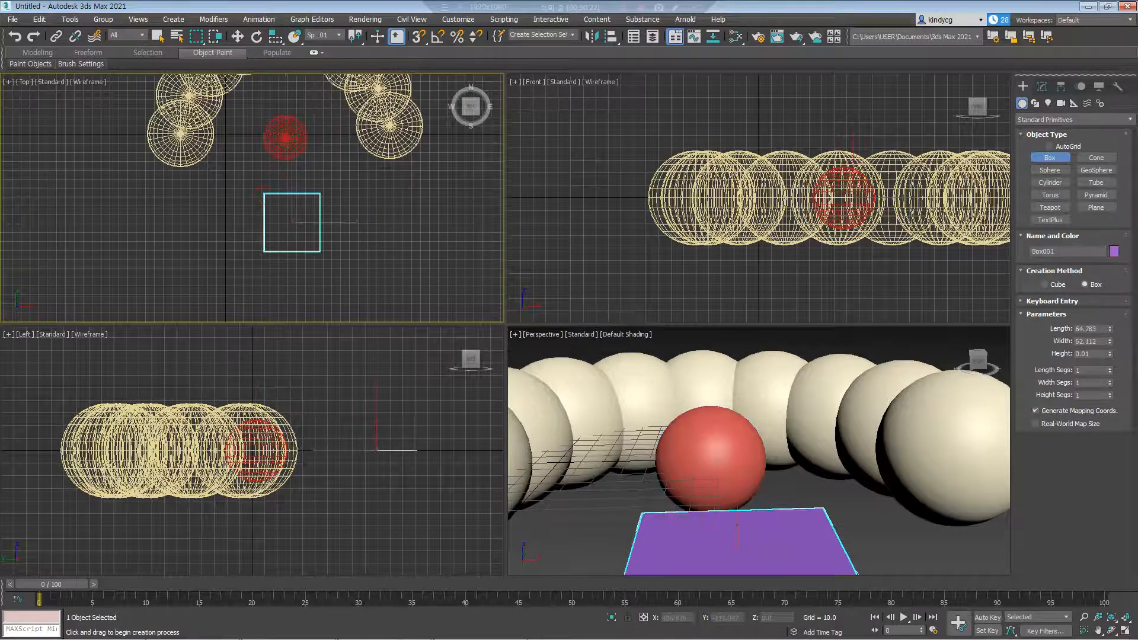
pyautogui.click(318, 190)
# Try squashing the purple box along its vertical axis in the Perspective view, cancelling the change
pyautogui.press('r')
pyautogui.scroll(-3, 622, 400)
pyautogui.scroll(-2, 729, 355)
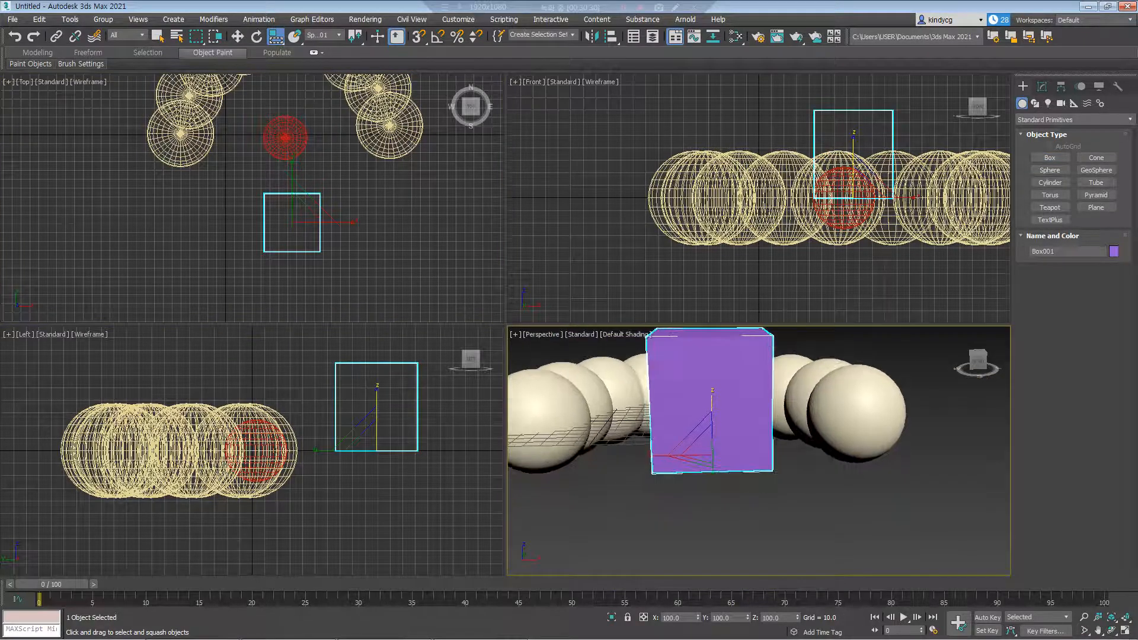
pyautogui.moveTo(712, 403); pyautogui.dragTo(713, 460)
pyautogui.rightClick(712, 460)
pyautogui.keyDown('alt'); pyautogui.moveTo(712, 460); pyautogui.dragTo(812, 480, button='middle'); pyautogui.keyUp('alt')
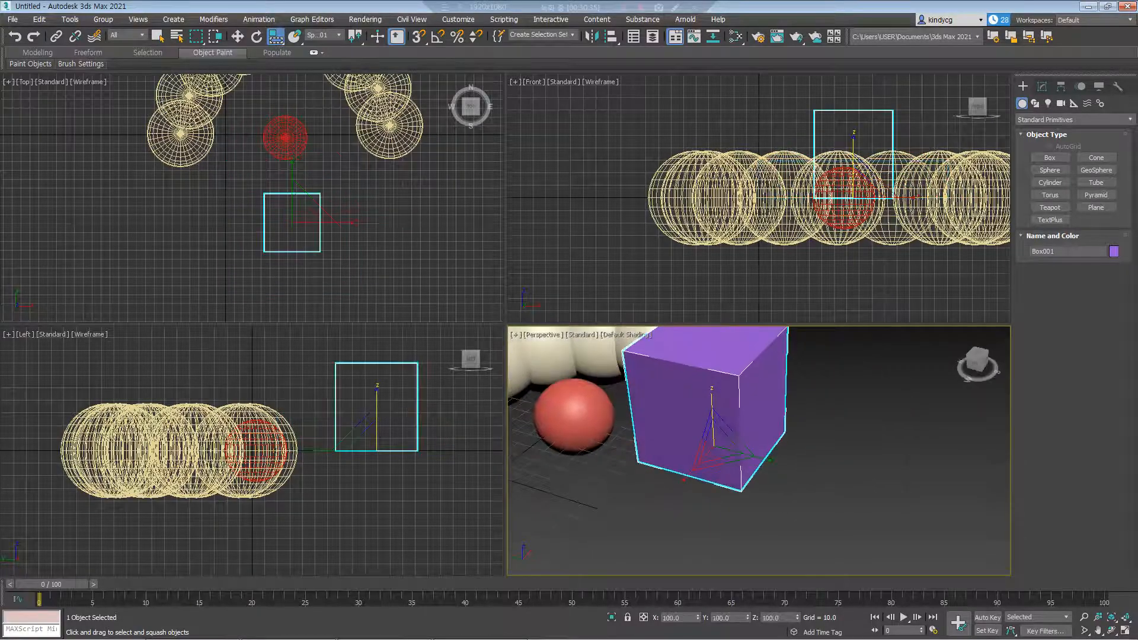
# Try squashing the purple box along its Y axis and undo the change
pyautogui.moveTo(761, 458); pyautogui.dragTo(788, 465)
pyautogui.moveTo(818, 473); pyautogui.dragTo(850, 480)
pyautogui.hotkey('ctrl', 'z')
pyautogui.moveTo(846, 480); pyautogui.dragTo(847, 502, button='middle')
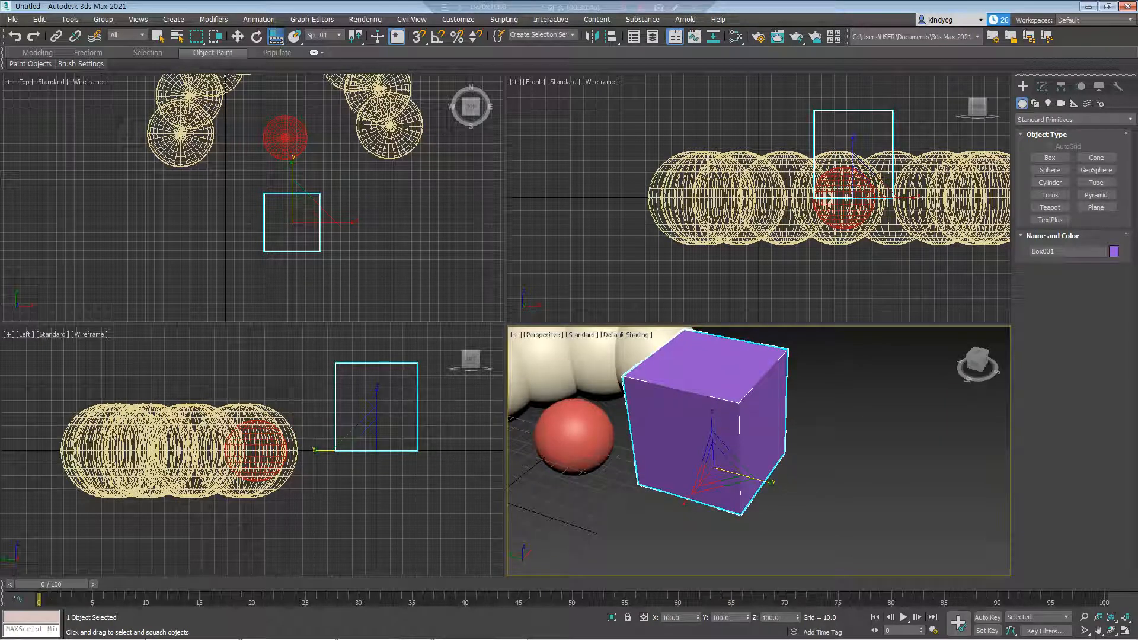
# Use non-uniform scale on the purple box, stretching its vertical axis to about 150% and reducing it to about 76%
pyautogui.click(276, 36)
pyautogui.press('r')
pyautogui.press('r')
pyautogui.press('r')
pyautogui.press('r')
pyautogui.press('r')
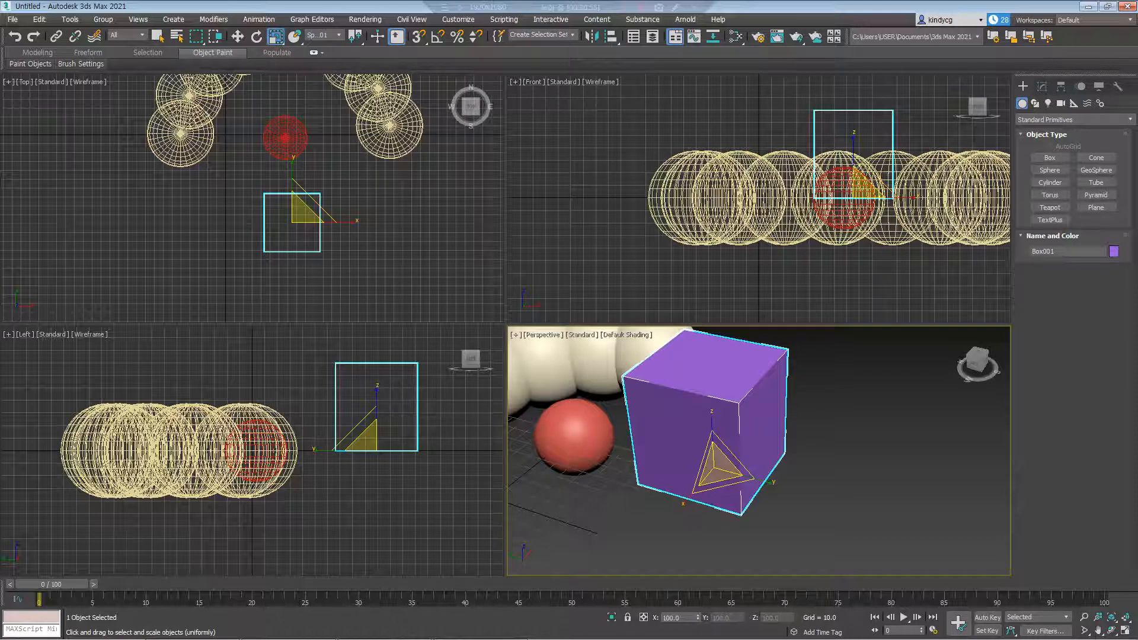
pyautogui.write('r1500')
pyautogui.press('Return')
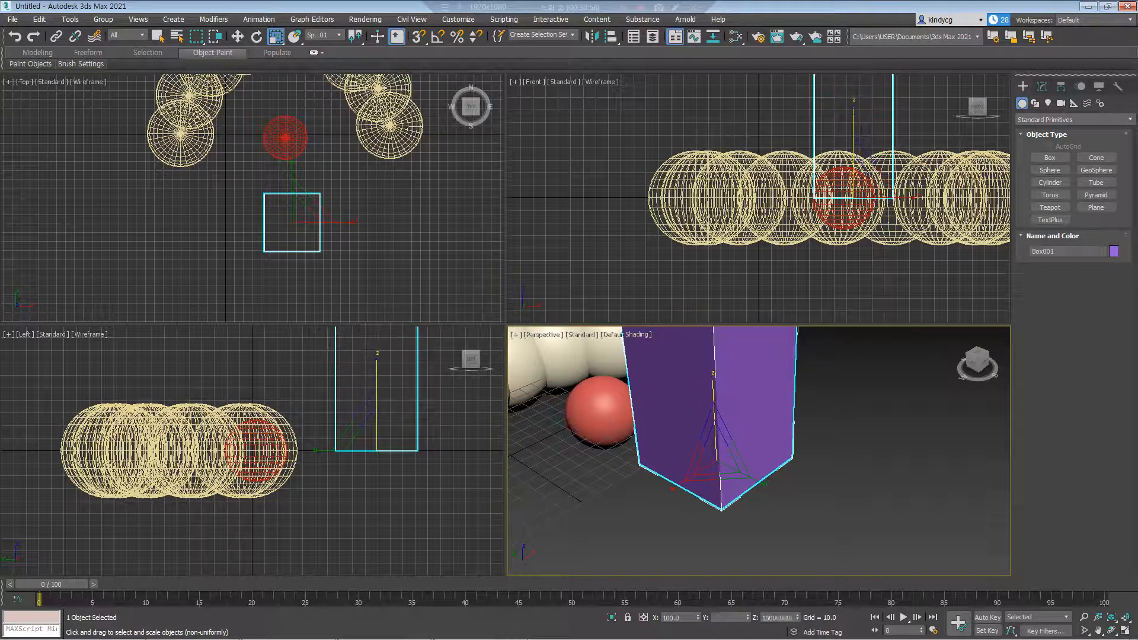
pyautogui.click(854, 177)
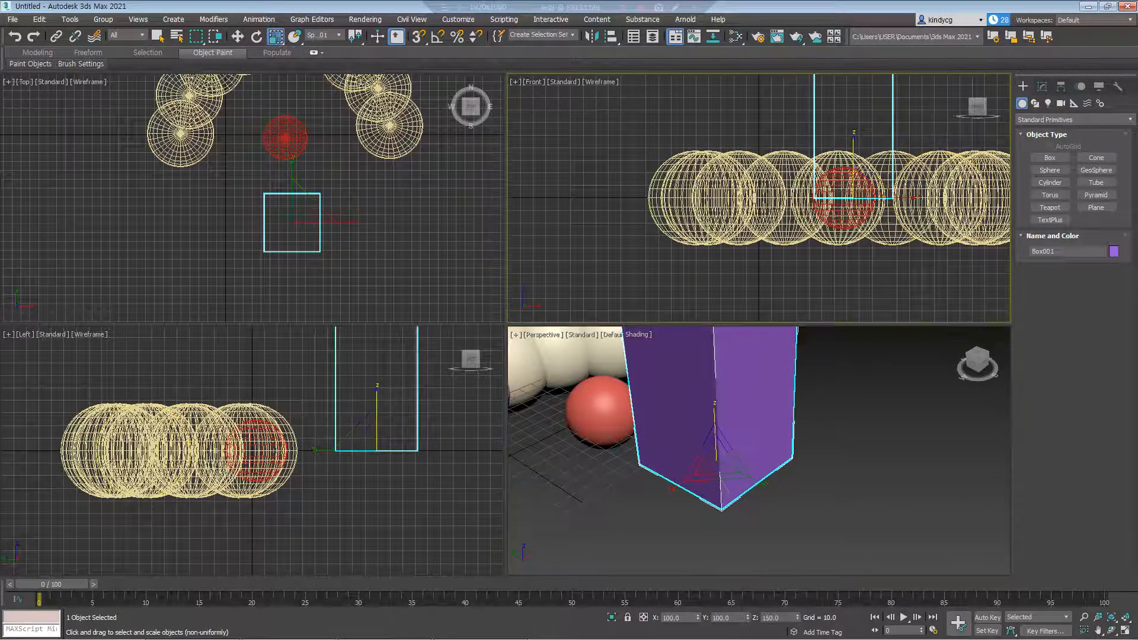
pyautogui.moveTo(726, 460); pyautogui.dragTo(727, 501)
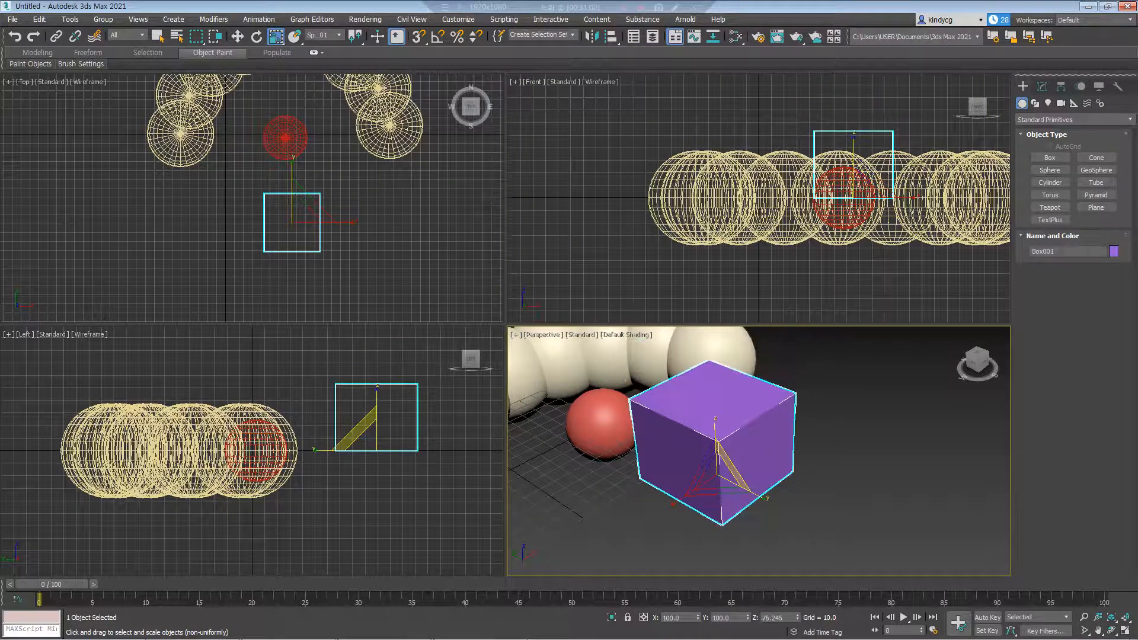
# Try squashing the purple box vertically in the Perspective view and undo the change
pyautogui.moveTo(275, 36); pyautogui.dragTo(276, 55)
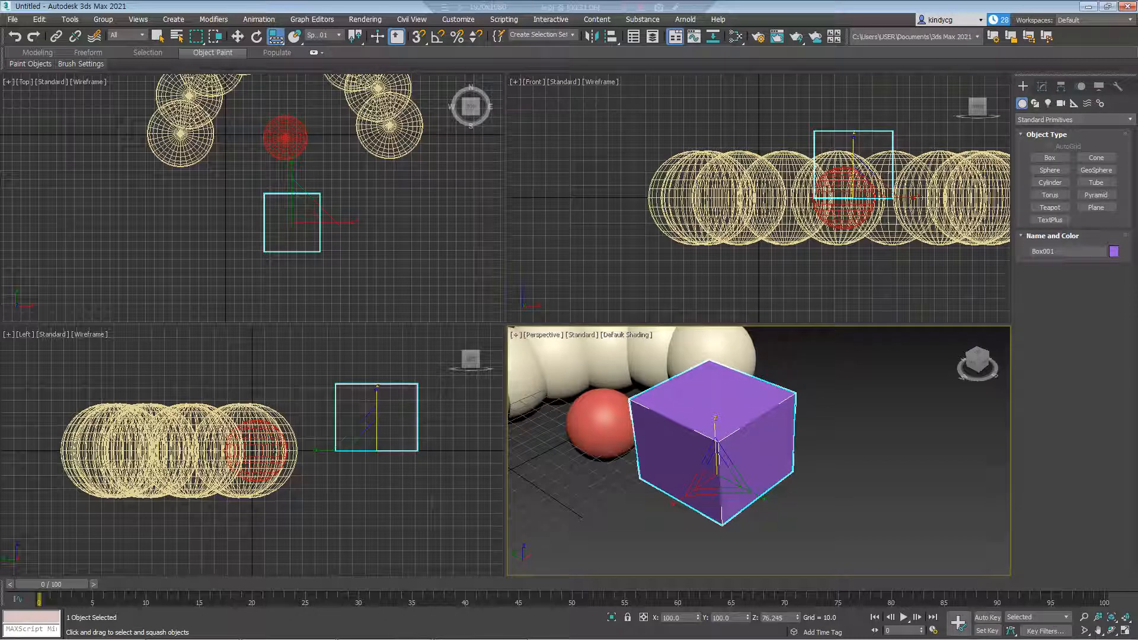
pyautogui.moveTo(714, 427); pyautogui.dragTo(718, 463)
pyautogui.hotkey('ctrl', 'z')
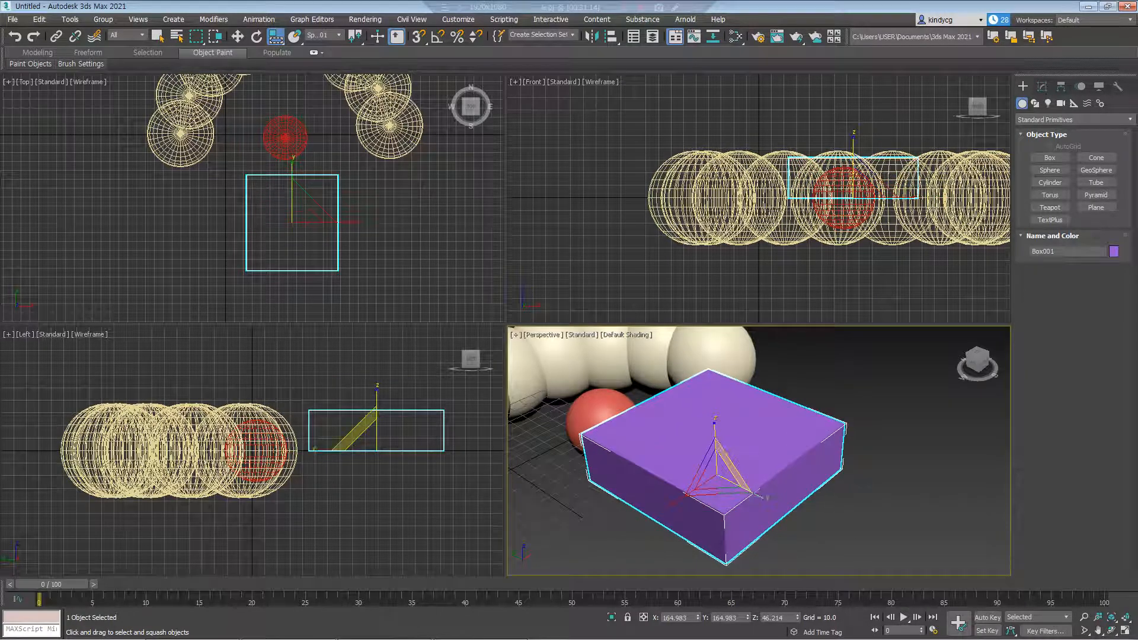
pyautogui.hotkey('ctrl', 'z')
# Cycle through the scale modes and flatten the purple box along its vertical axis in the Perspective view
pyautogui.moveTo(276, 38)
pyautogui.mouseDown()
pyautogui.moveTo(276, 54)
pyautogui.moveTo(276, 37)
pyautogui.mouseUp()
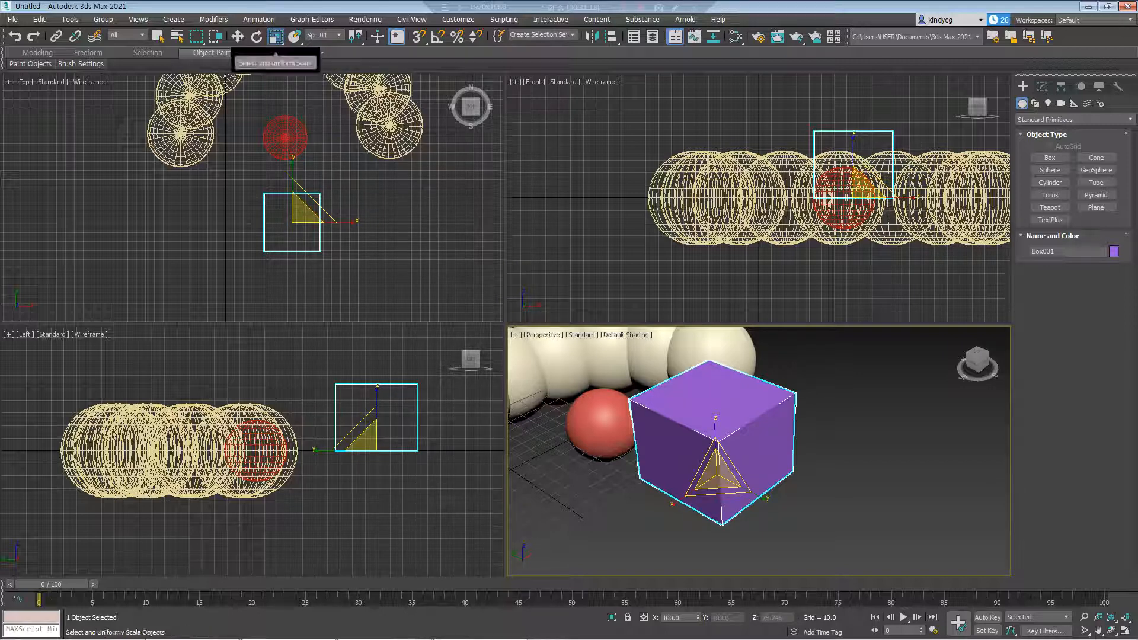
pyautogui.press('r')
pyautogui.press('r')
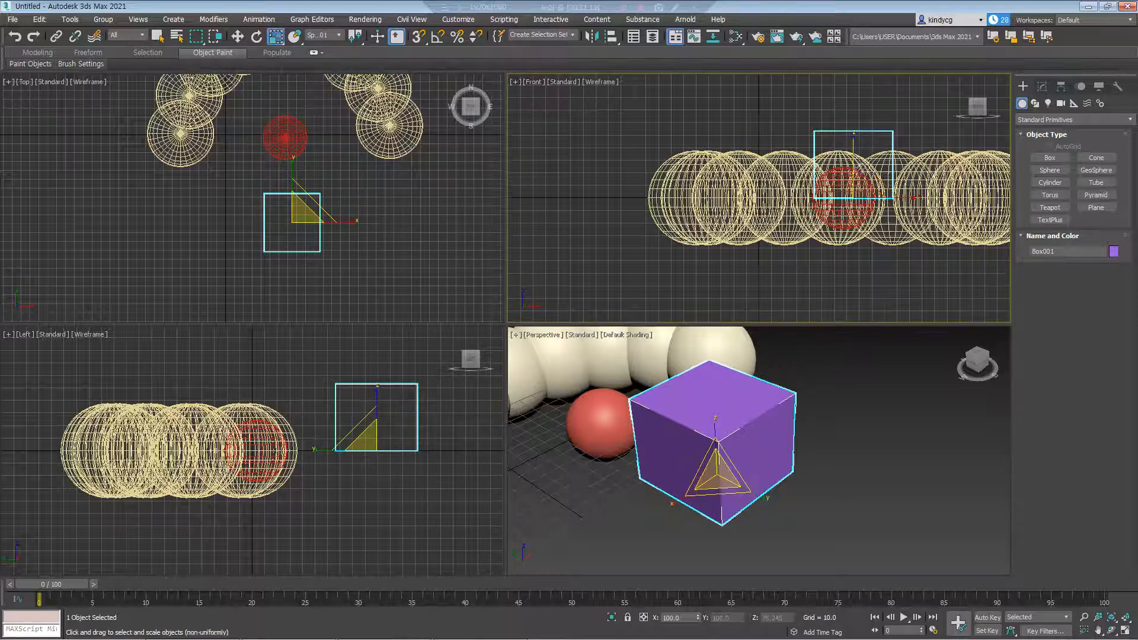
pyautogui.press('r')
pyautogui.press('r')
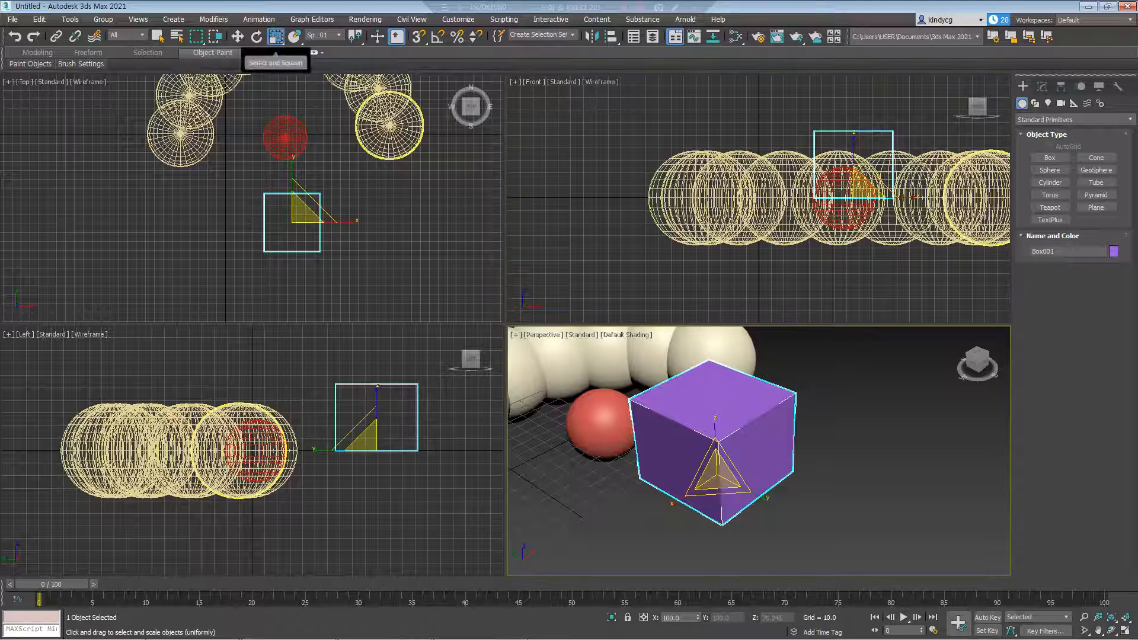
pyautogui.moveTo(715, 439); pyautogui.dragTo(716, 471)
# Try moving the flattened purple box in the Perspective view, cancelling the move
pyautogui.press('w')
pyautogui.keyDown('alt'); pyautogui.moveTo(715, 471); pyautogui.dragTo(769, 511, button='middle'); pyautogui.keyUp('alt')
pyautogui.moveTo(709, 460); pyautogui.dragTo(670, 449)
pyautogui.rightClick(670, 449)
pyautogui.keyDown('alt'); pyautogui.moveTo(671, 449); pyautogui.dragTo(605, 453, button='middle'); pyautogui.keyUp('alt')
pyautogui.scroll(3, 670, 450)
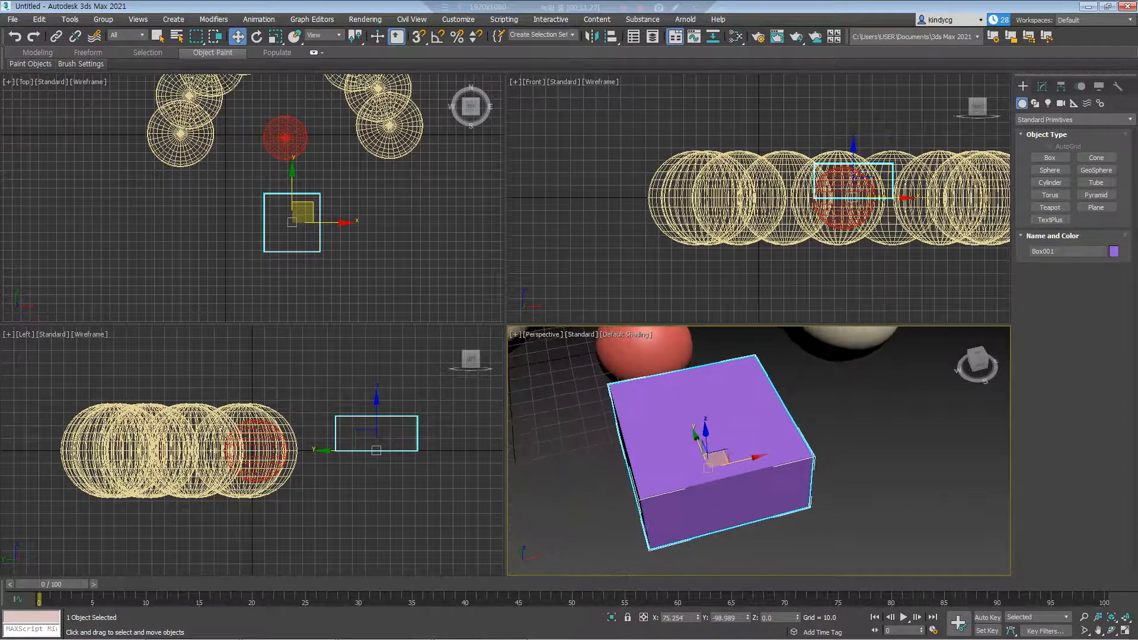
# Scale the purple box up along its vertical axis to about 91%
pyautogui.press('r')
pyautogui.moveTo(706, 439); pyautogui.dragTo(704, 369)
pyautogui.scroll(-5, 705, 456)
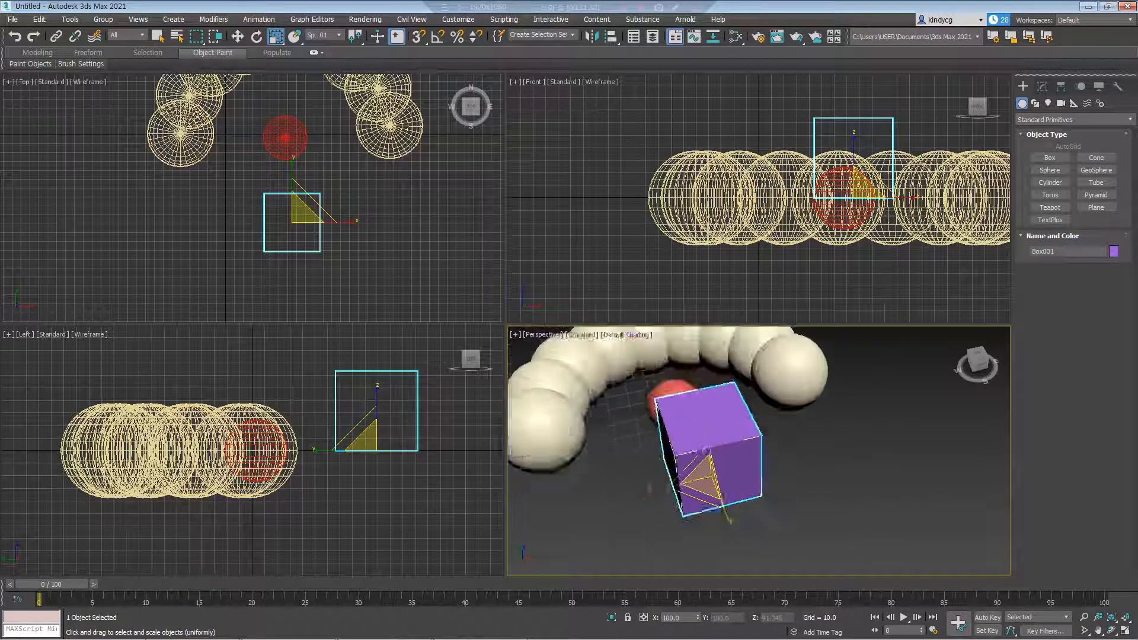
pyautogui.keyDown('alt'); pyautogui.moveTo(705, 489); pyautogui.dragTo(704, 474, button='middle'); pyautogui.keyUp('alt')
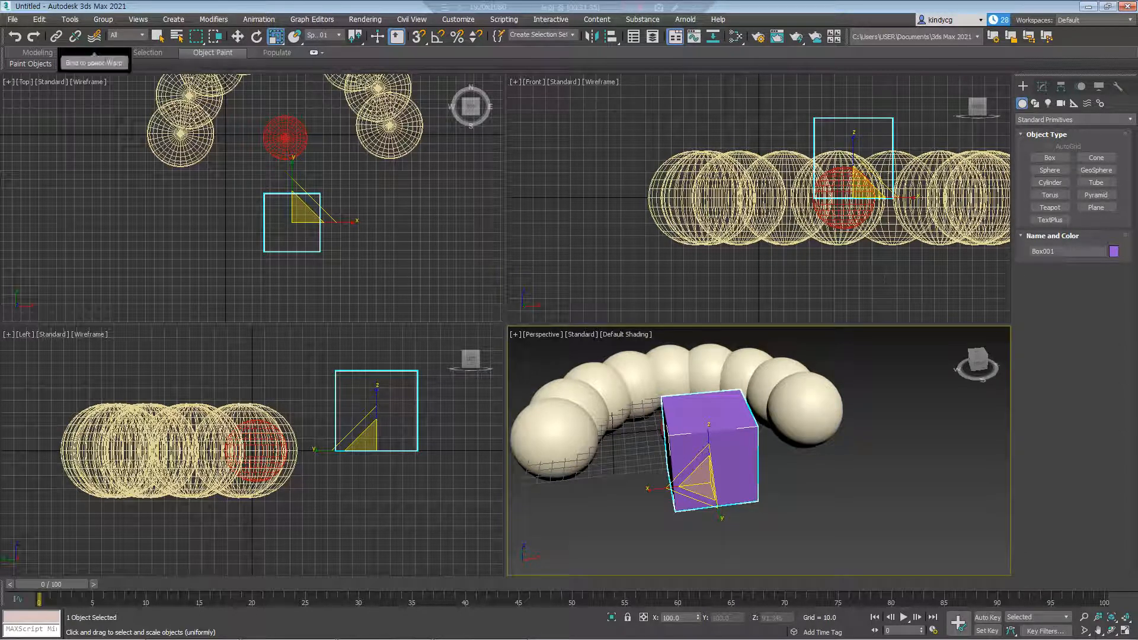
# Reset the scene and confirm the reset
pyautogui.click(12, 19)
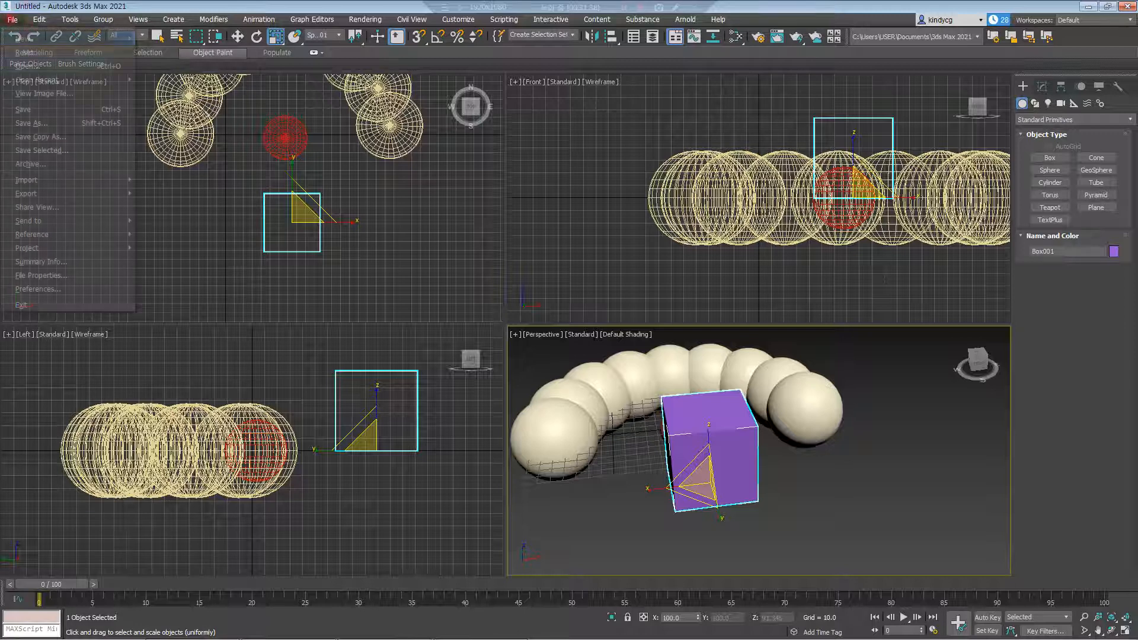
pyautogui.click(28, 51)
pyautogui.click(568, 344)
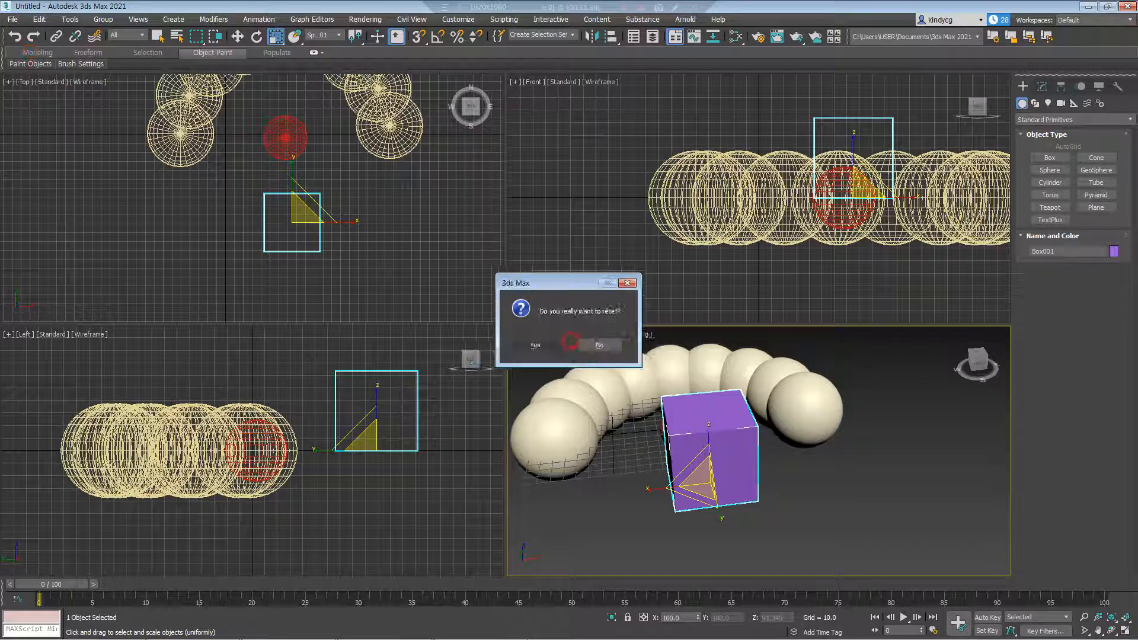
pyautogui.click(536, 345)
pyautogui.click(346, 184)
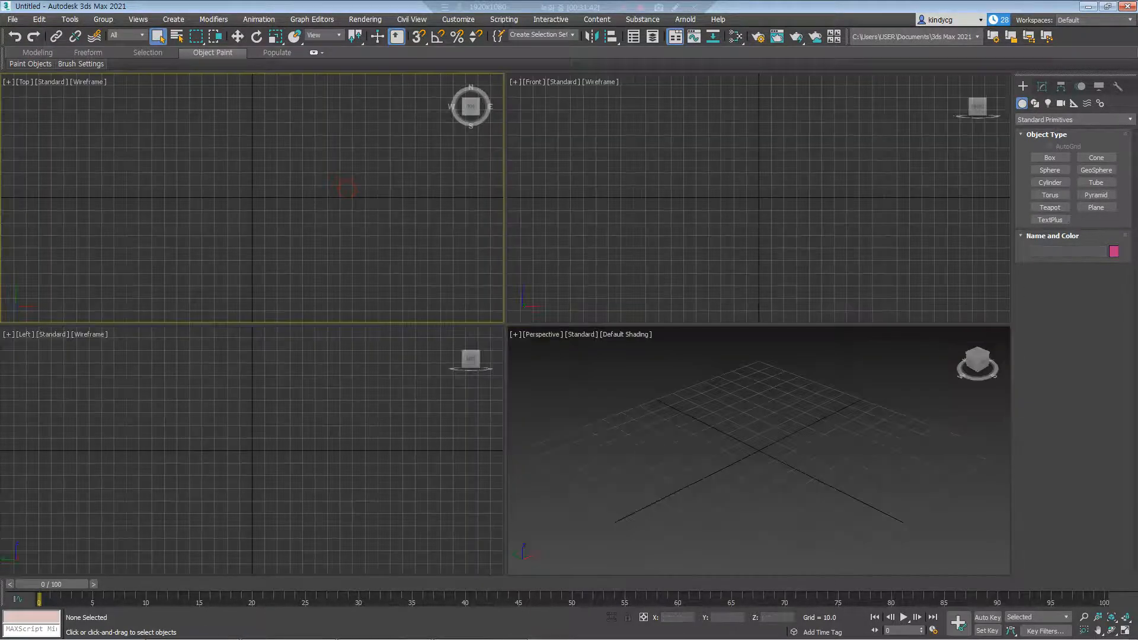
pyautogui.click(570, 199)
pyautogui.click(397, 209)
pyautogui.click(546, 219)
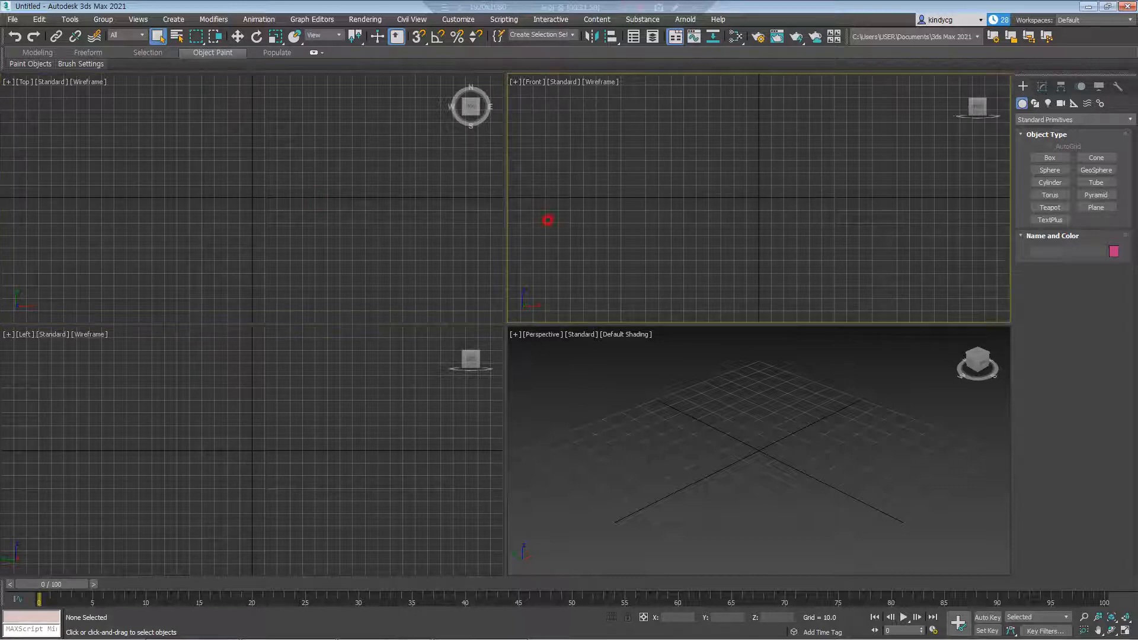
pyautogui.click(432, 216)
pyautogui.click(403, 361)
pyautogui.click(384, 267)
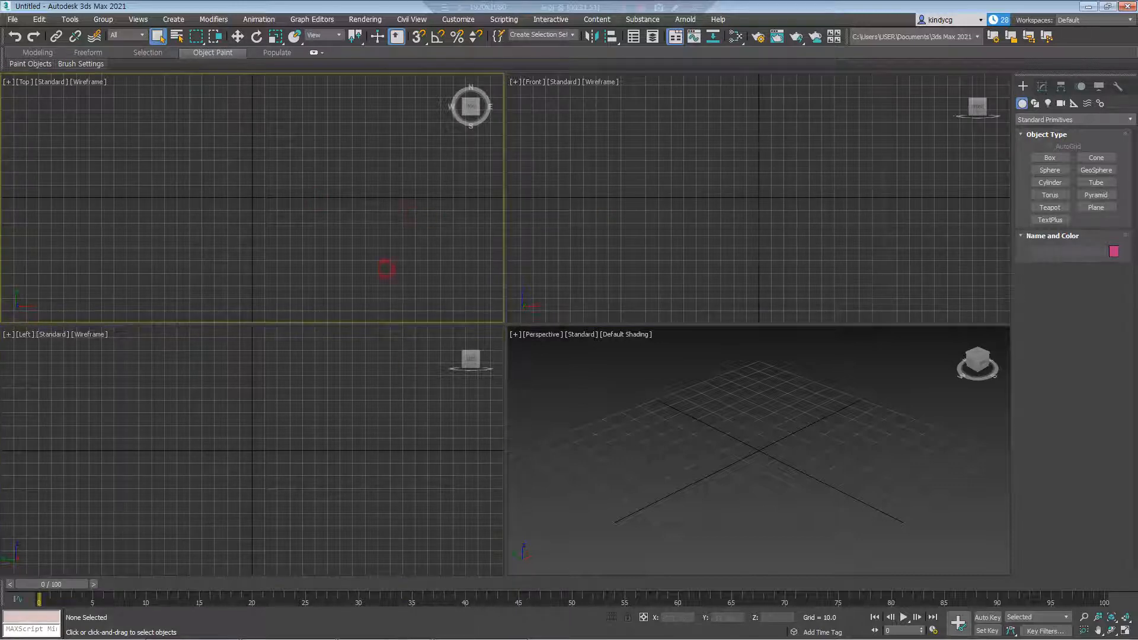
pyautogui.click(569, 252)
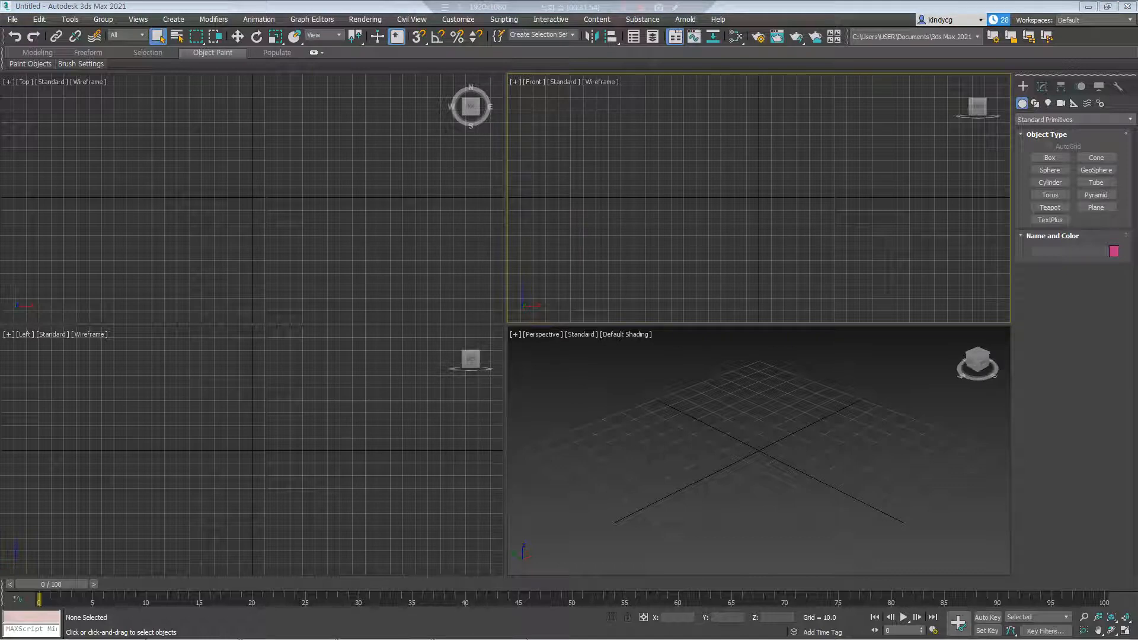
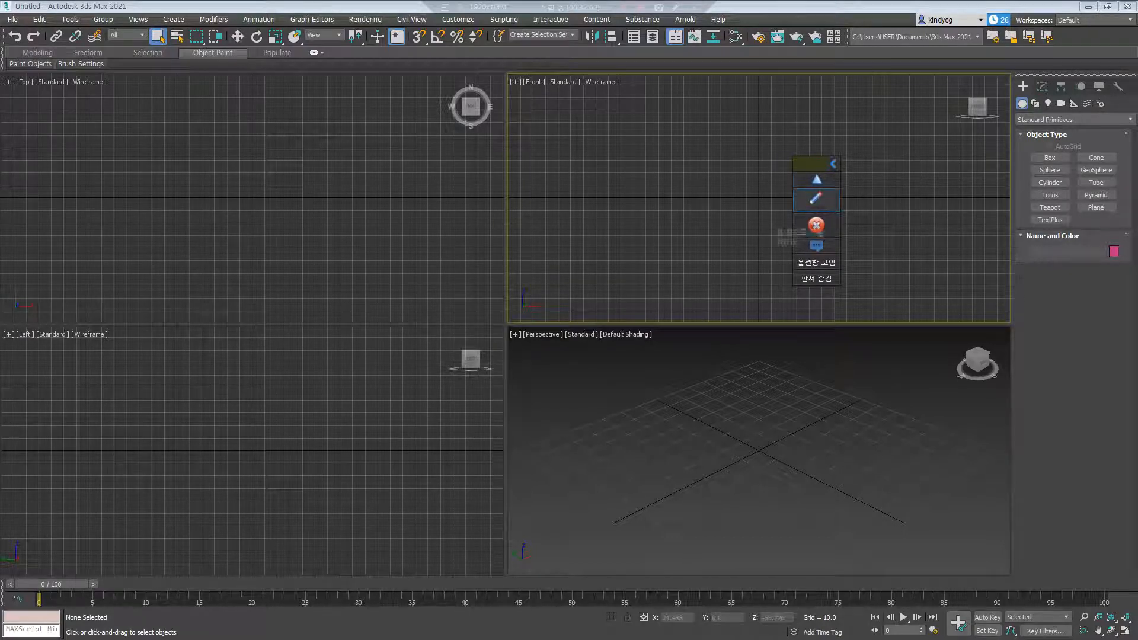
# Write "Ctrl + z" and "Ctrl + Y" on two lines over the Top view with the screen annotation text tool
pyautogui.click(816, 199)
pyautogui.click(817, 275)
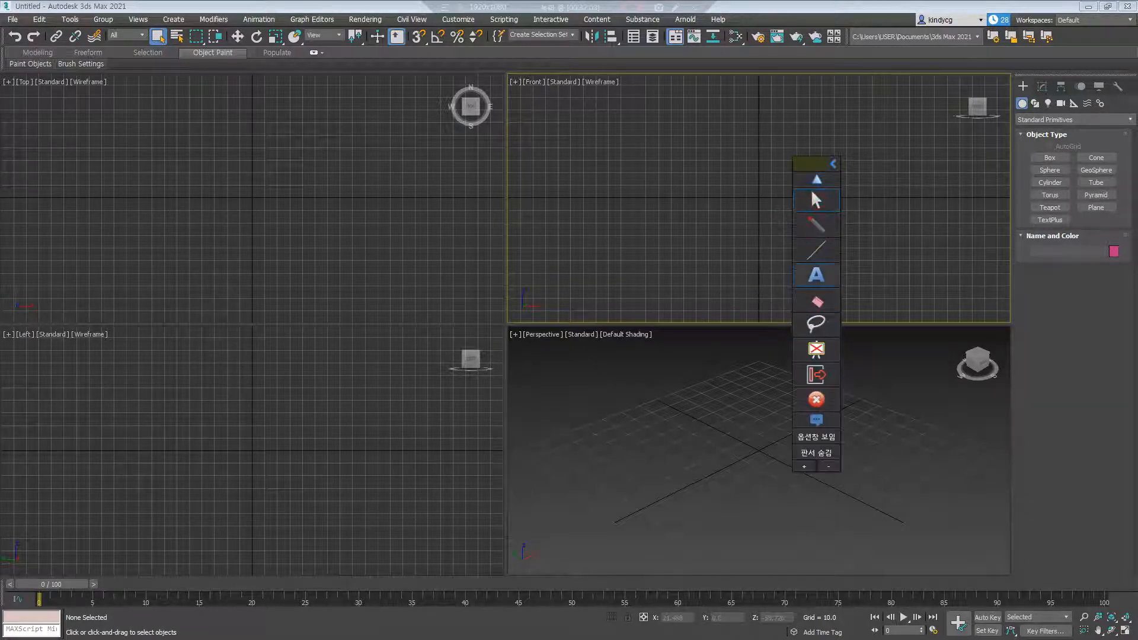
pyautogui.click(211, 169)
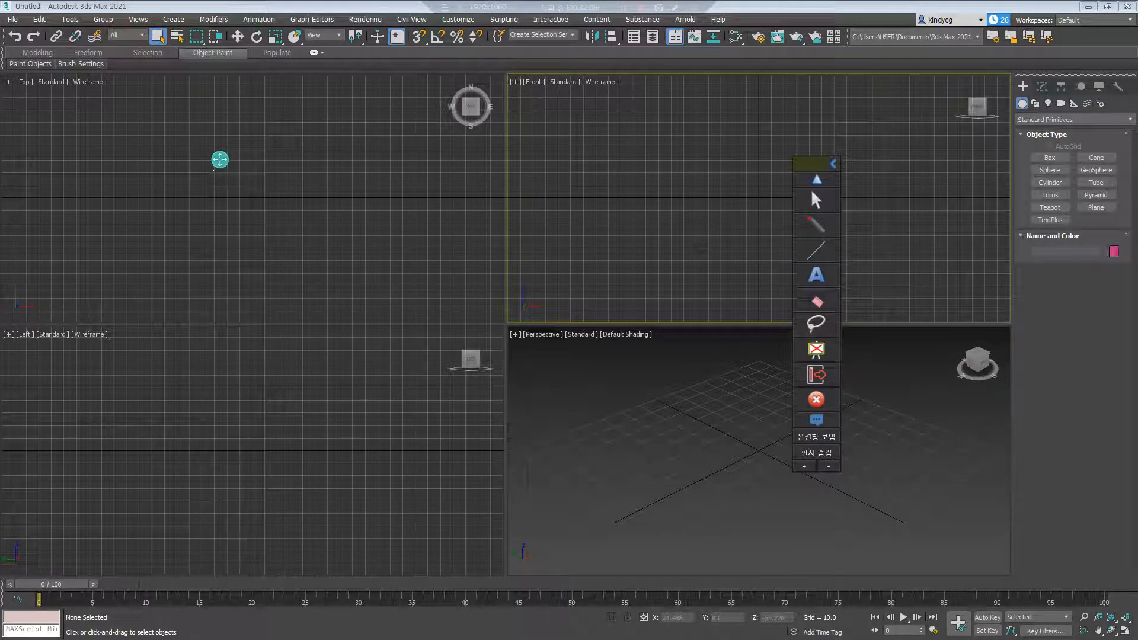
pyautogui.write('ㅊㅅ')
pyautogui.press('BackSpace')
pyautogui.press('BackSpace')
pyautogui.write('Ctrl + z')
pyautogui.press('Return')
pyautogui.write('ctrl')
pyautogui.press('BackSpace')
pyautogui.press('BackSpace')
pyautogui.press('BackSpace')
pyautogui.write('Ctrl +')
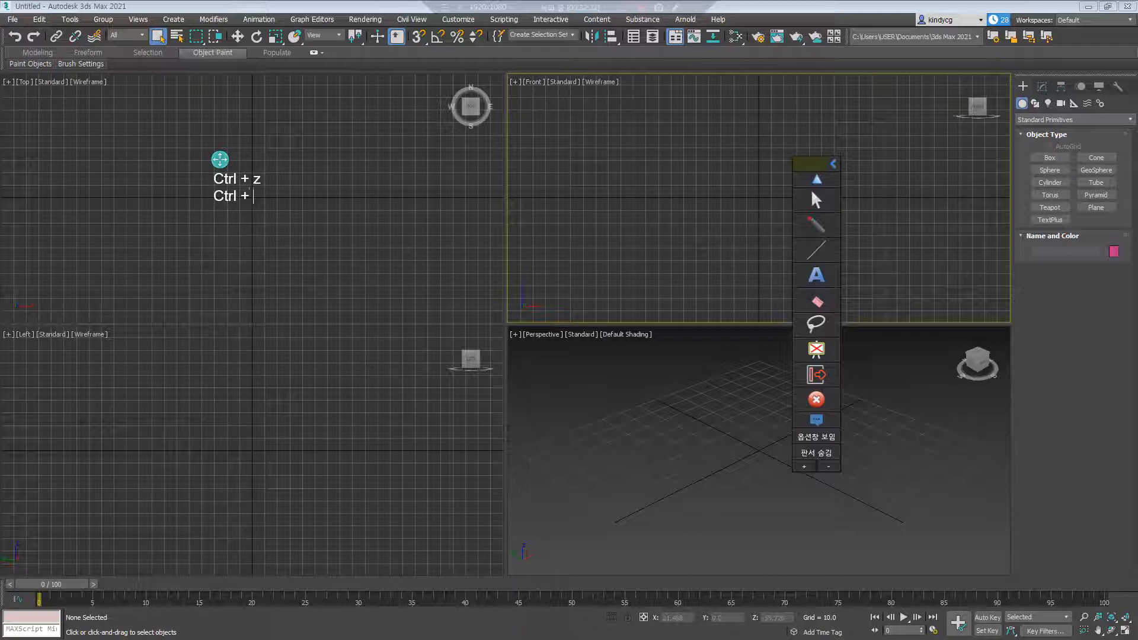
pyautogui.write(' Y')
# Capitalize the Z in the first note line and label both shortcut lines "되돌리기"
pyautogui.press('BackSpace')
pyautogui.write('Zㅇ')
pyautogui.press('BackSpace')
pyautogui.write('되돌리기')
pyautogui.write('되')
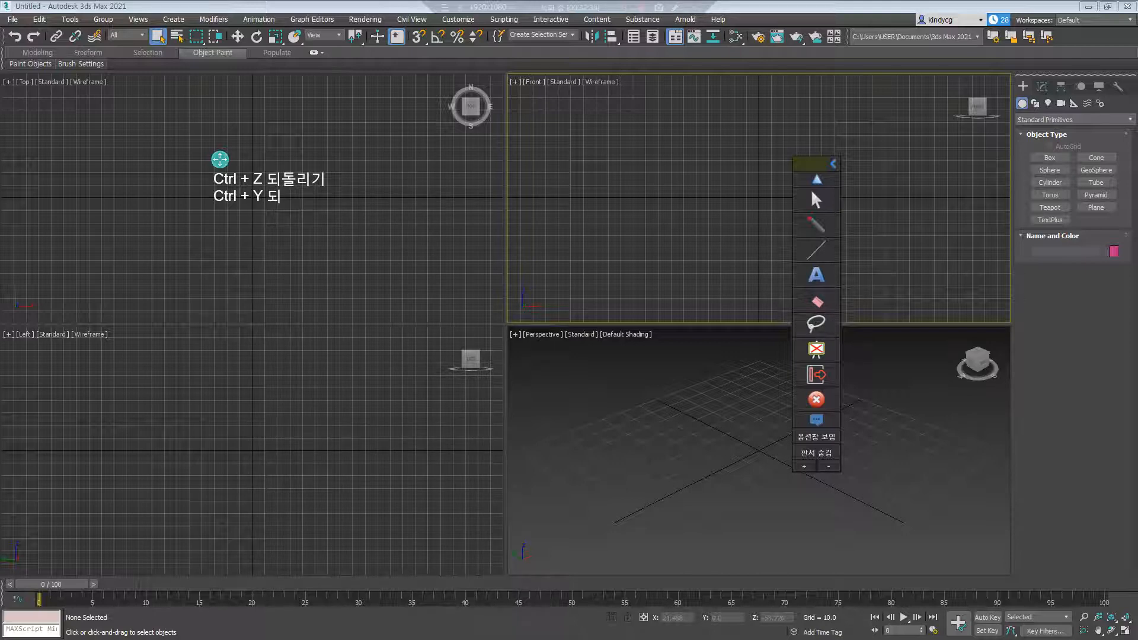
pyautogui.write('돌리기')
pyautogui.press('BackSpace')
# Add a third note line reading "Q 선택툴 - qq 선택툴이 변한다는거"
pyautogui.press('Return')
pyautogui.write('Q')
pyautogui.press('BackSpace')
pyautogui.write('선택')
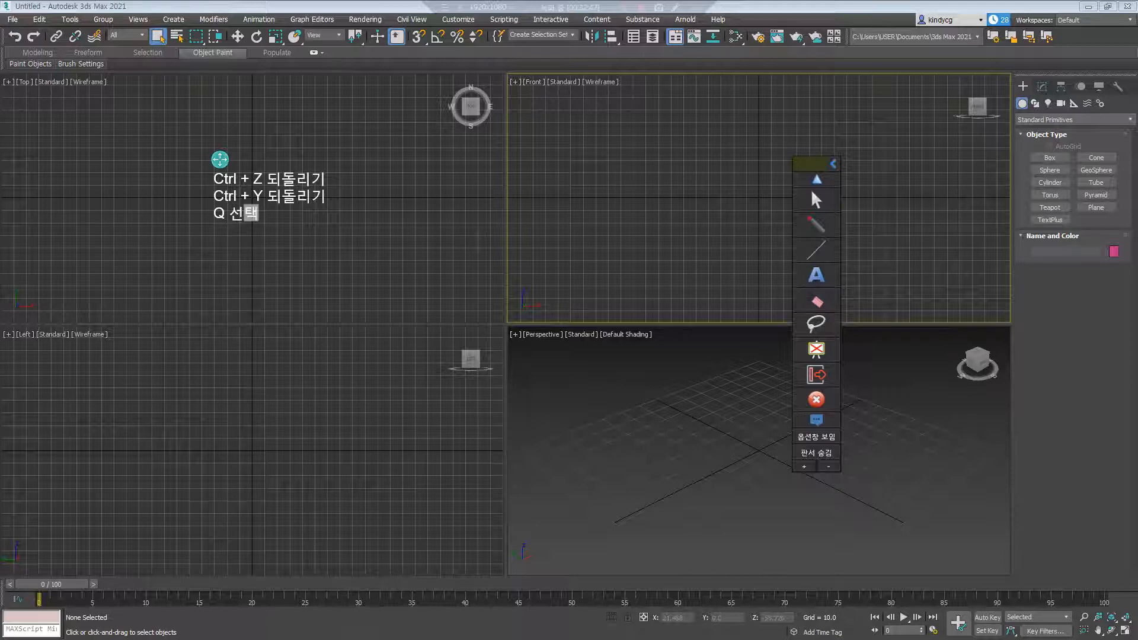
pyautogui.write('툴 - ')
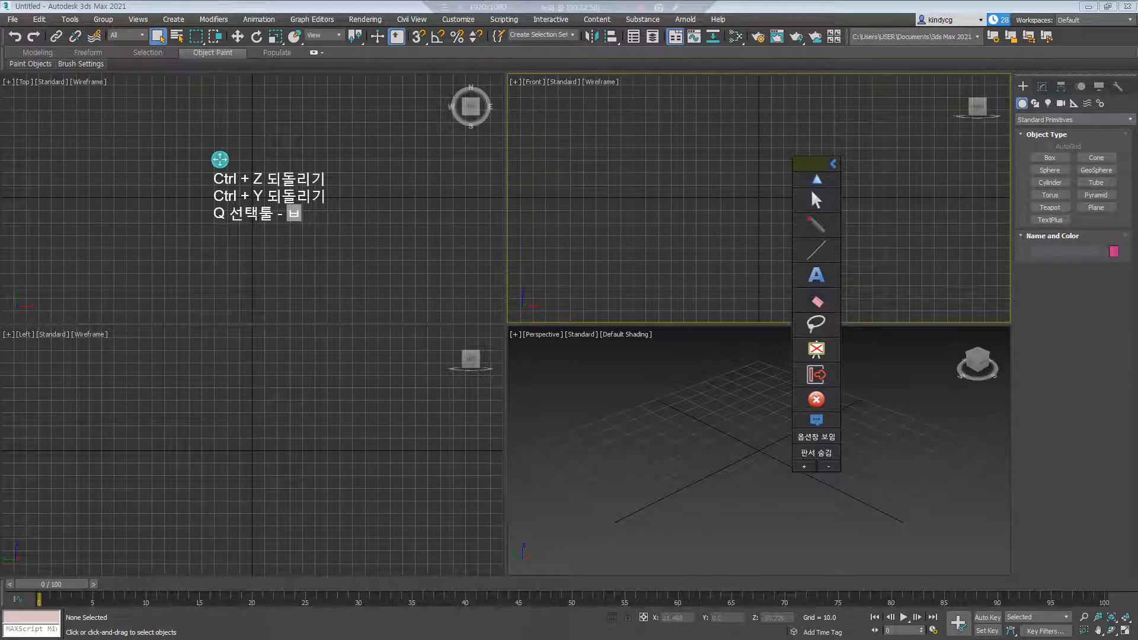
pyautogui.write('qq 선택')
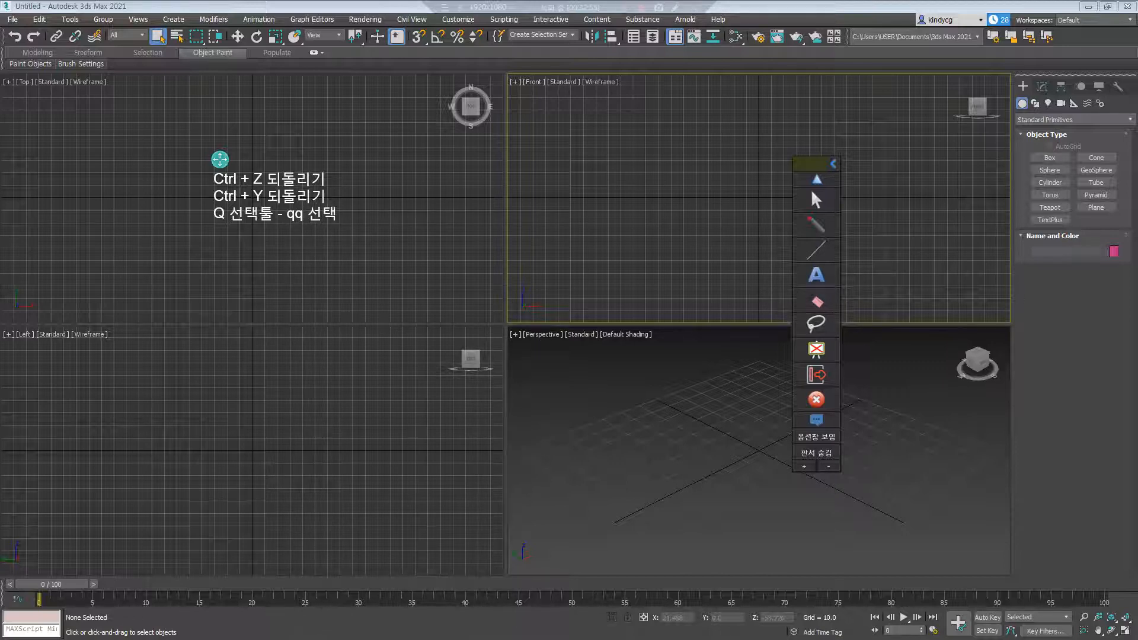
pyautogui.write('툴이 ㅂ')
pyautogui.write('변한다는거')
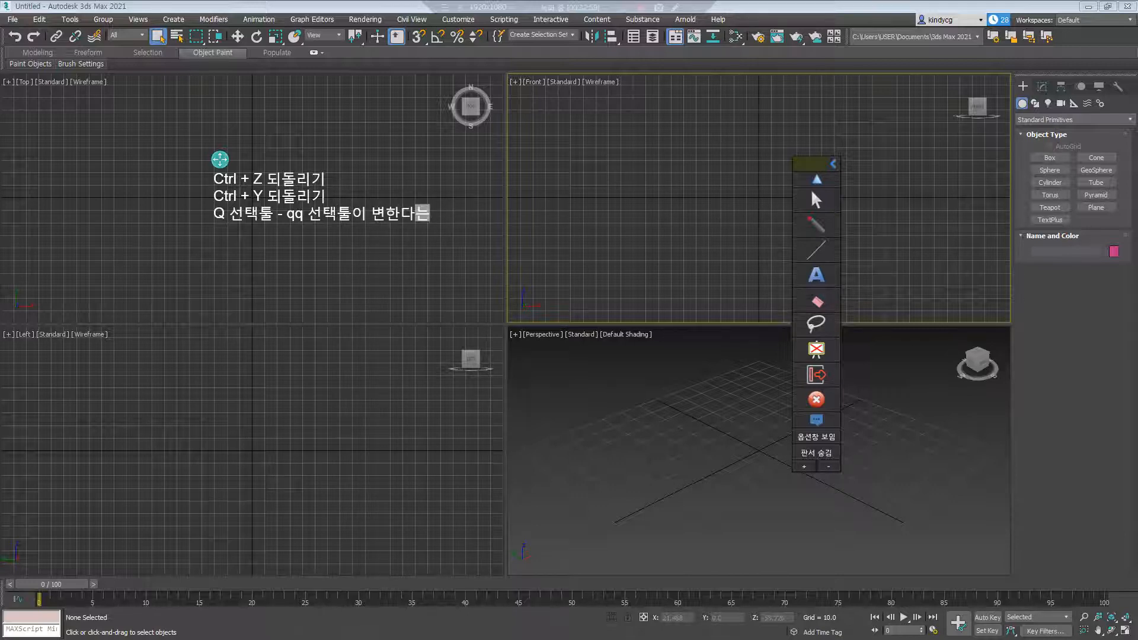
# Reword the Q line's ending to "선택툴의 종류 변한다는거"
pyautogui.press('Left')
pyautogui.press('Left')
pyautogui.press('Left')
pyautogui.press('Left')
pyautogui.press('Left')
pyautogui.press('Left')
pyautogui.press('Left')
pyautogui.press('Delete')
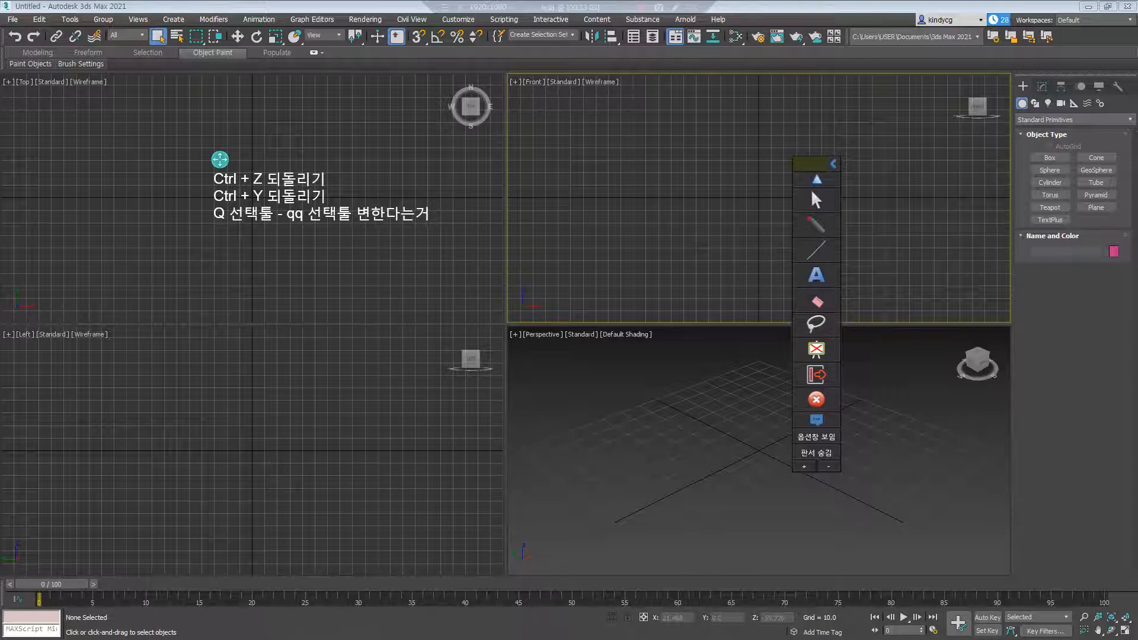
pyautogui.write('의 종ㄹㅠ')
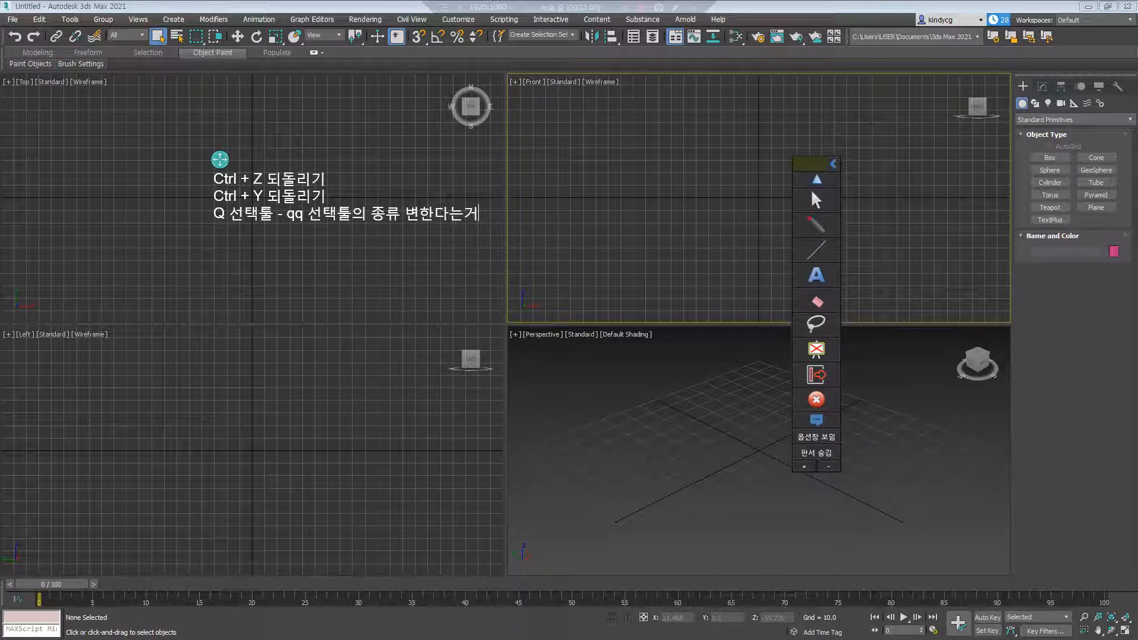
# Add three note lines for the transform shortcuts W, E and R
pyautogui.press('Return')
pyautogui.write('ㅉ')
pyautogui.press('BackSpace')
pyautogui.write('W ')
pyautogui.write('E ')
pyautogui.write('R')
# Label the W line "이동", the E line "회전" and the R line "크기"
pyautogui.press('Up')
pyautogui.press('Up')
pyautogui.write('이동')
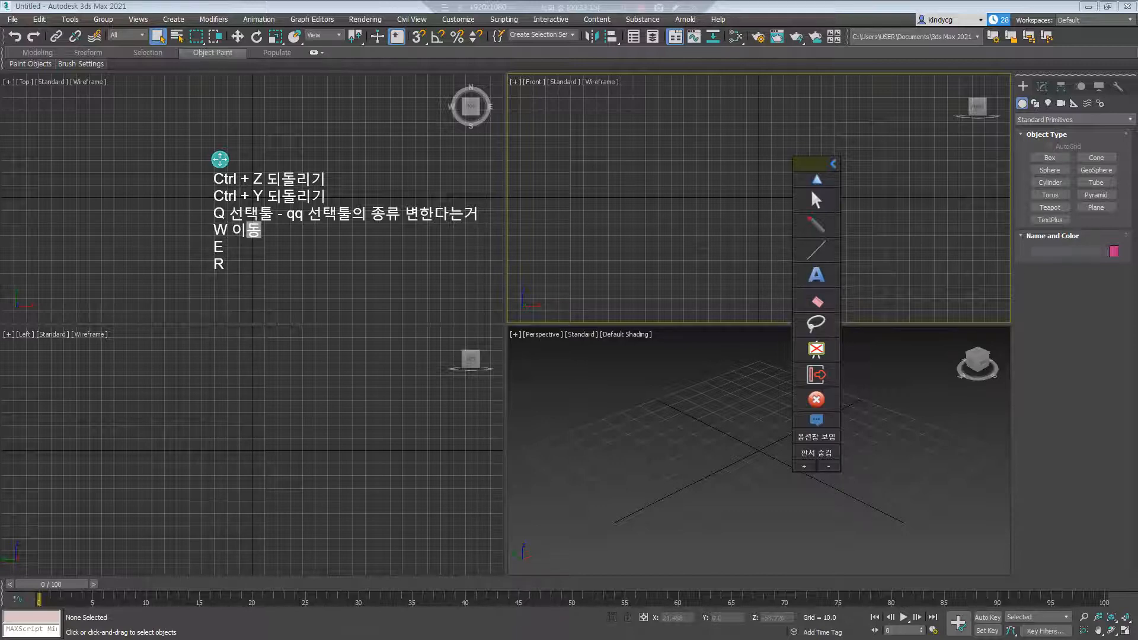
pyautogui.press('Down')
pyautogui.write('로')
pyautogui.press('BackSpace')
pyautogui.write('회전 R ')
pyautogui.write('크기')
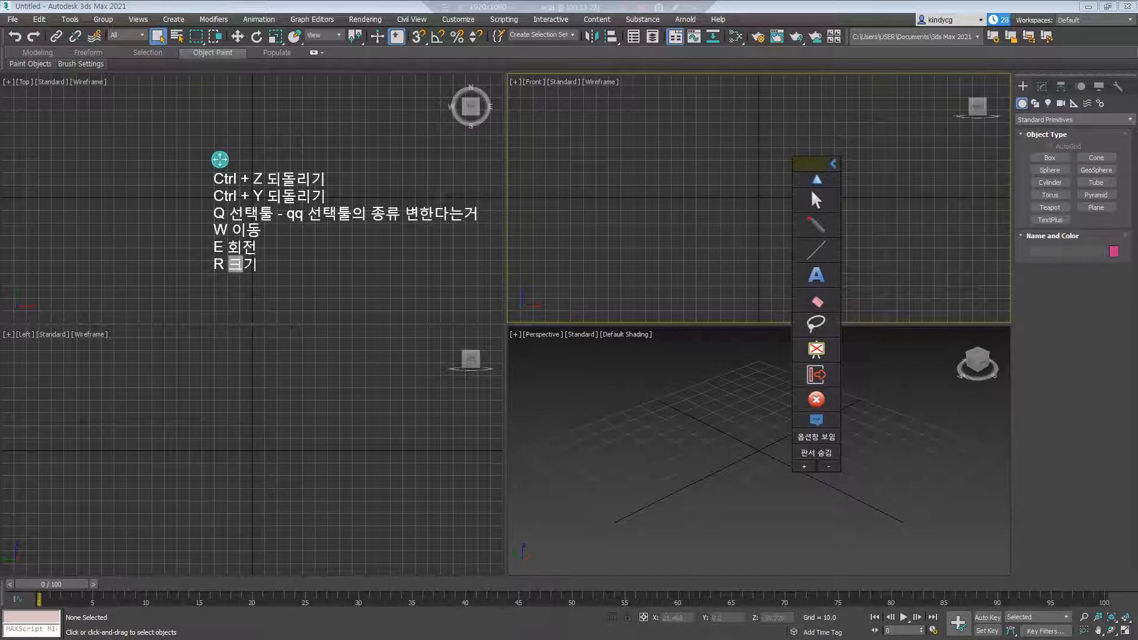
pyautogui.press('Up')
pyautogui.press('Up')
# Circle the Undo and Redo icons with the orange annotation pen and draw arrows to the Ctrl + Z and Ctrl + Y lines
pyautogui.click(816, 226)
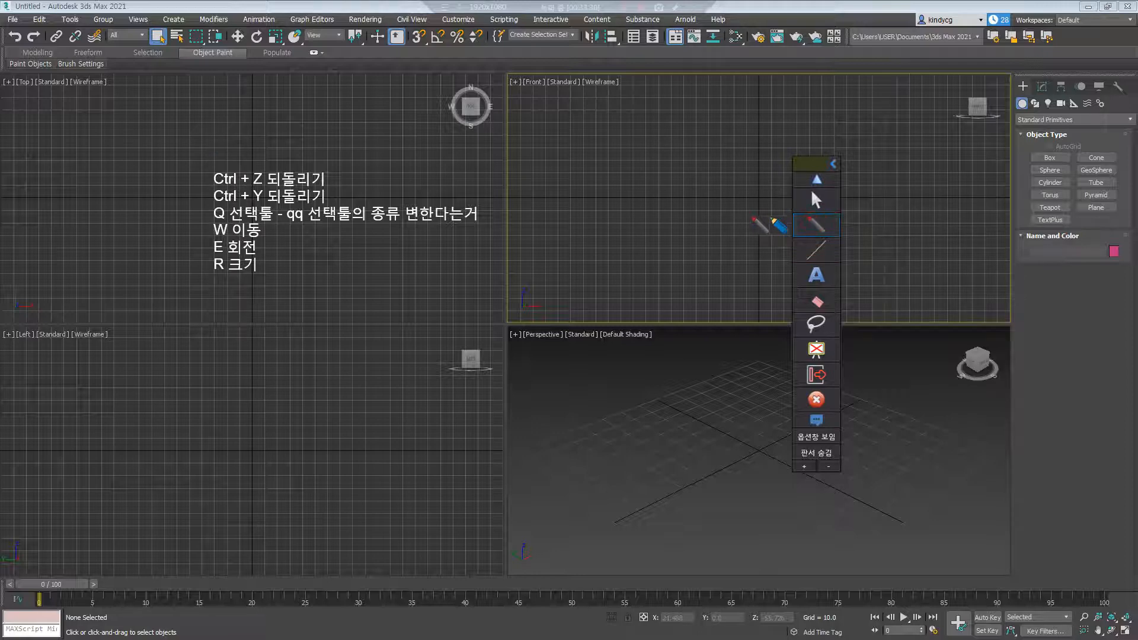
pyautogui.click(12, 36)
pyautogui.moveTo(18, 43)
pyautogui.mouseDown()
pyautogui.moveTo(121, 157)
pyautogui.moveTo(205, 179)
pyautogui.mouseUp()
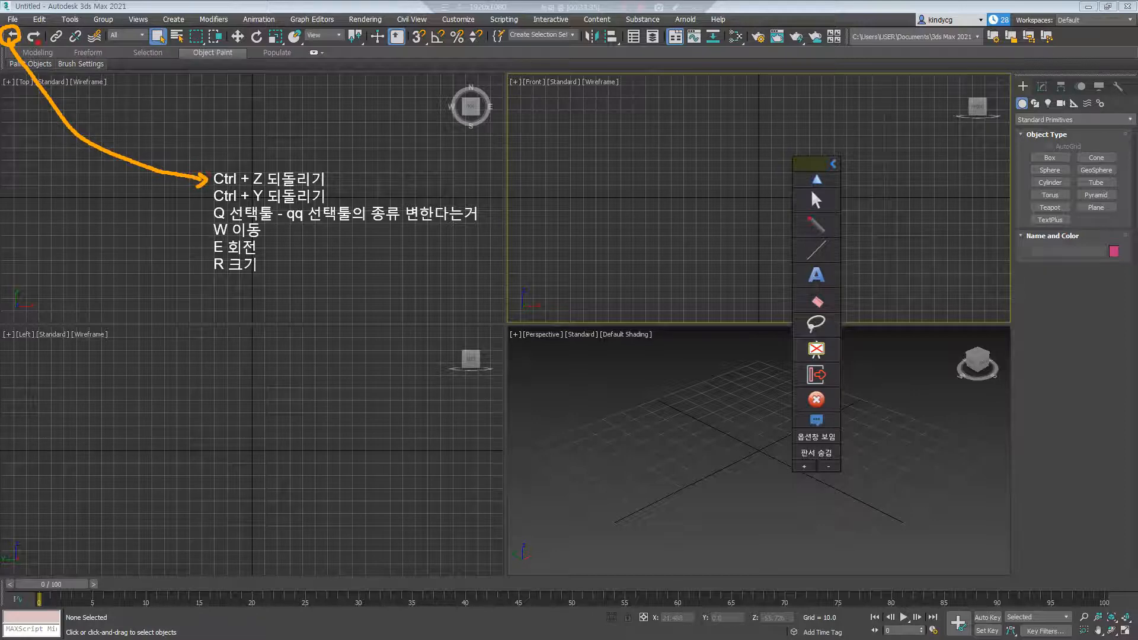
pyautogui.moveTo(39, 50)
pyautogui.mouseDown()
pyautogui.moveTo(23, 30)
pyautogui.moveTo(48, 39)
pyautogui.moveTo(30, 60)
pyautogui.moveTo(162, 191)
pyautogui.moveTo(203, 195)
pyautogui.mouseUp()
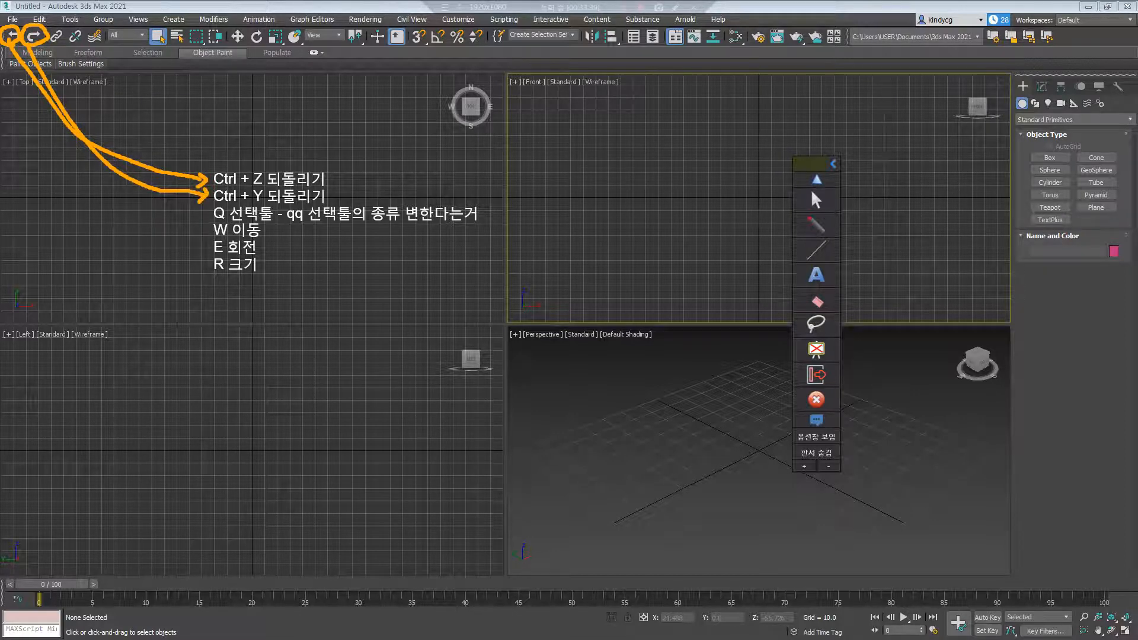
# Circle the Select, selection region, Move, Rotate and Scale icons and draw arrows to the matching Q, qq, W, E and R note text
pyautogui.moveTo(169, 40)
pyautogui.mouseDown()
pyautogui.moveTo(147, 33)
pyautogui.moveTo(169, 31)
pyautogui.moveTo(156, 123)
pyautogui.moveTo(167, 204)
pyautogui.moveTo(190, 214)
pyautogui.mouseUp()
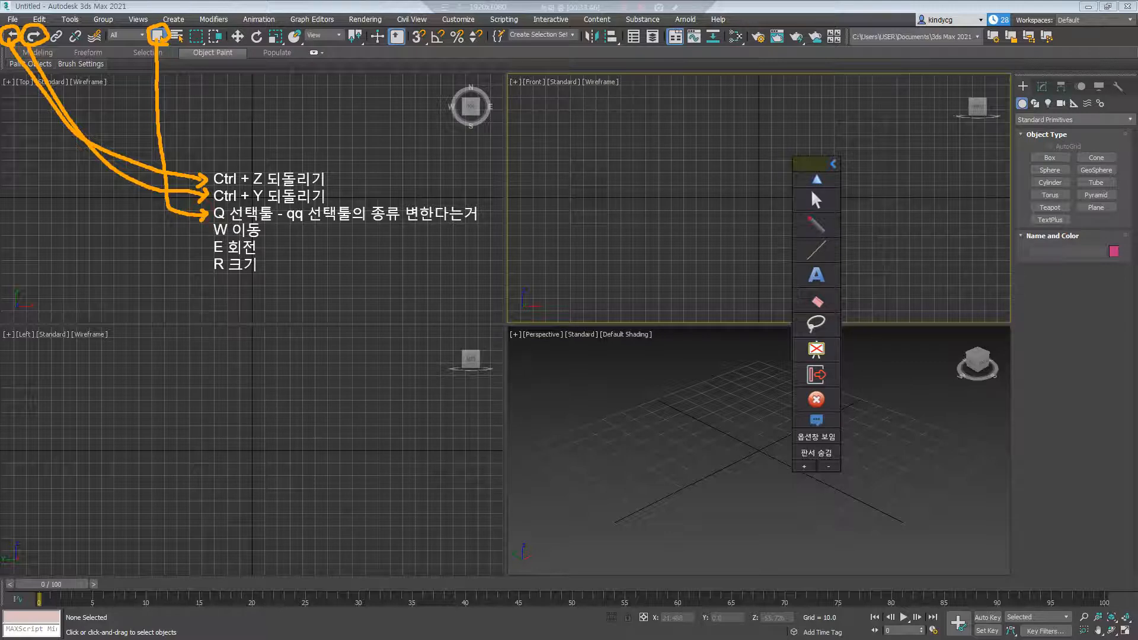
pyautogui.moveTo(196, 46)
pyautogui.mouseDown()
pyautogui.moveTo(183, 39)
pyautogui.moveTo(200, 25)
pyautogui.moveTo(210, 42)
pyautogui.moveTo(200, 47)
pyautogui.moveTo(327, 140)
pyautogui.moveTo(355, 195)
pyautogui.mouseUp()
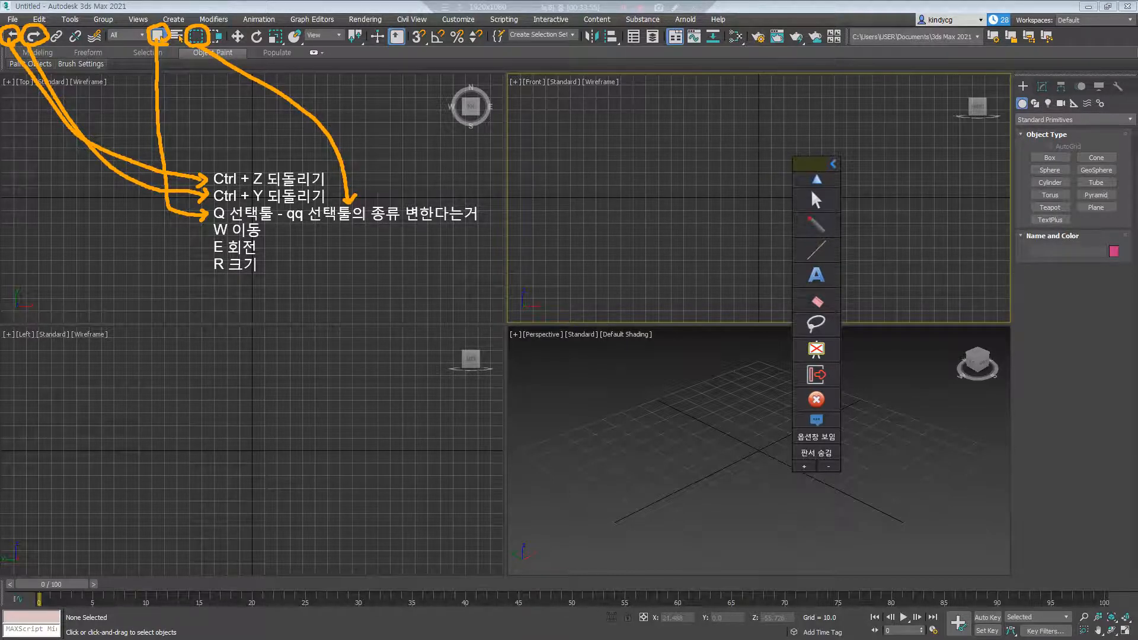
pyautogui.moveTo(236, 45)
pyautogui.mouseDown()
pyautogui.moveTo(222, 32)
pyautogui.moveTo(248, 28)
pyautogui.moveTo(230, 49)
pyautogui.moveTo(201, 153)
pyautogui.moveTo(195, 213)
pyautogui.moveTo(205, 232)
pyautogui.mouseUp()
pyautogui.moveTo(259, 48)
pyautogui.mouseDown()
pyautogui.moveTo(248, 39)
pyautogui.moveTo(256, 24)
pyautogui.moveTo(268, 34)
pyautogui.moveTo(221, 83)
pyautogui.moveTo(164, 226)
pyautogui.moveTo(201, 255)
pyautogui.mouseUp()
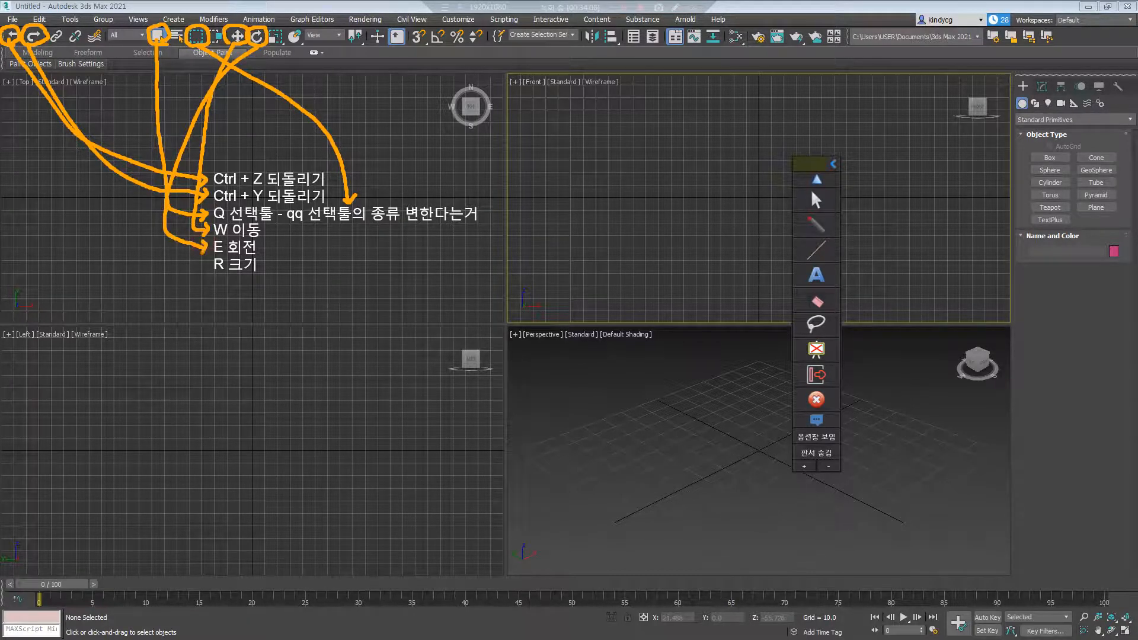
pyautogui.moveTo(274, 47)
pyautogui.mouseDown()
pyautogui.moveTo(267, 36)
pyautogui.moveTo(281, 24)
pyautogui.moveTo(283, 47)
pyautogui.moveTo(251, 63)
pyautogui.moveTo(173, 190)
pyautogui.moveTo(167, 260)
pyautogui.moveTo(202, 265)
pyautogui.moveTo(199, 283)
pyautogui.mouseUp()
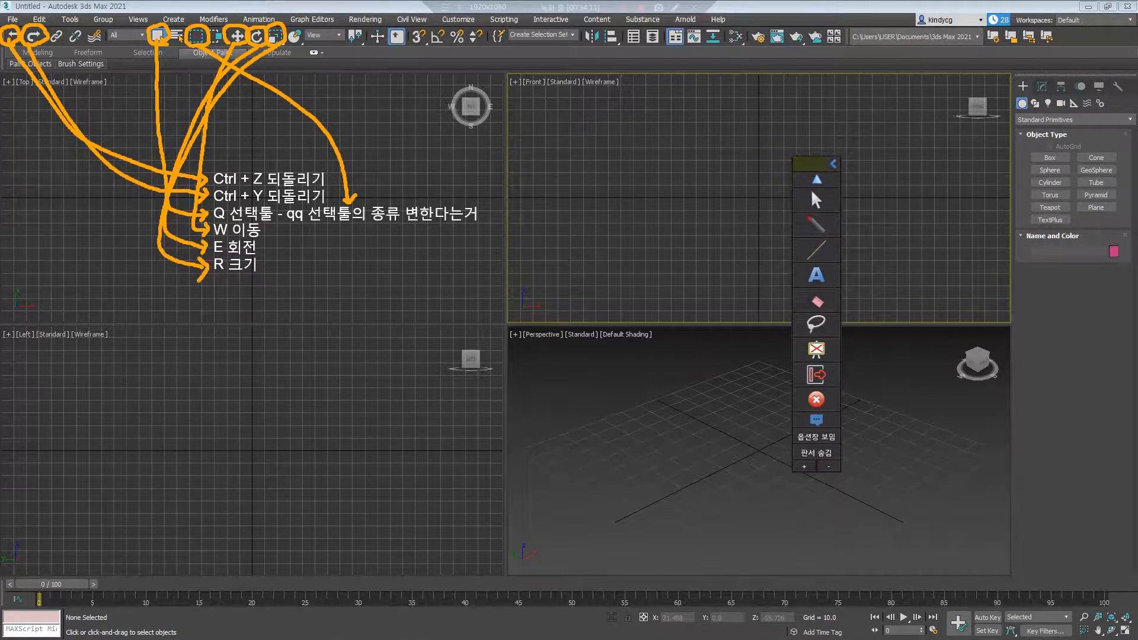